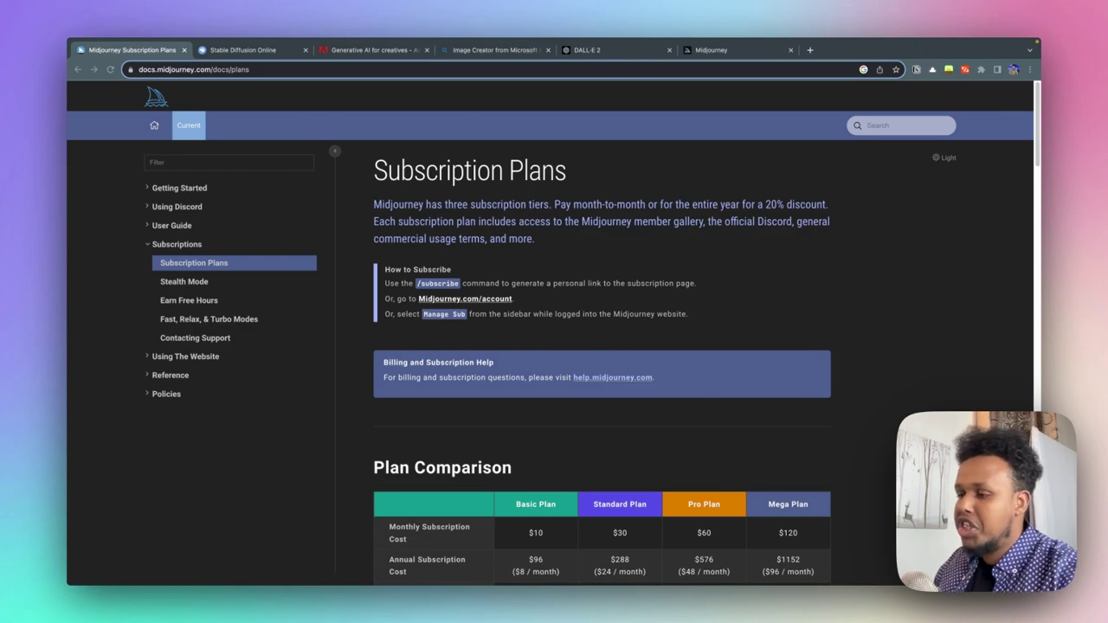
Step: Review Midjourney's Plan Comparison prices, then switch to the Stable Diffusion Online site
scroll(595, 346, down, 2)
scroll(595, 346, down, 2)
scroll(599, 355, down, 2)
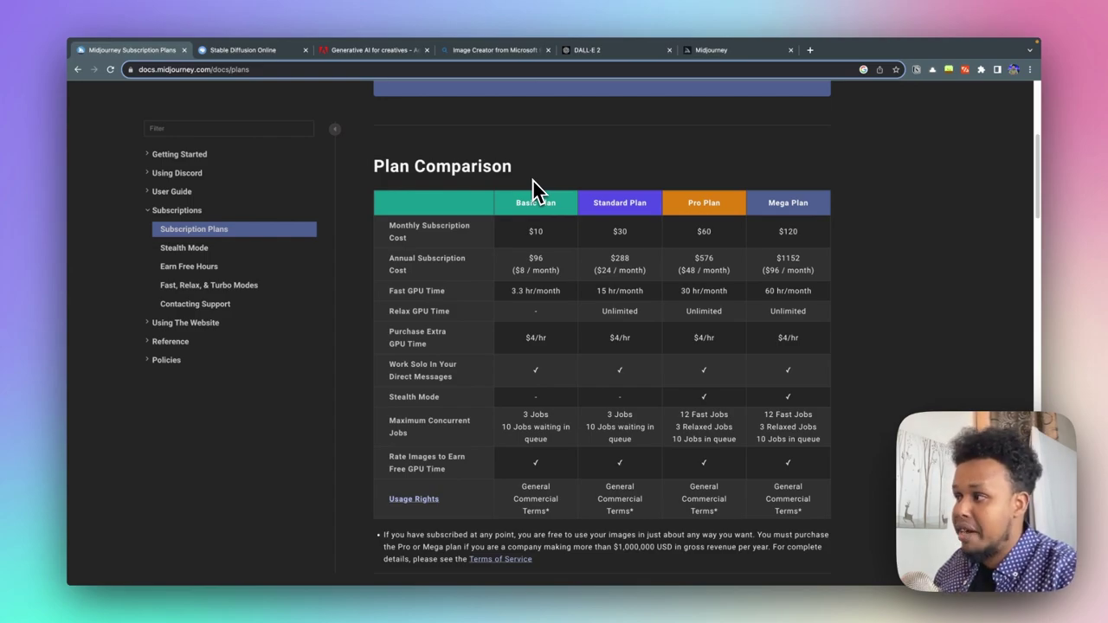
click(255, 50)
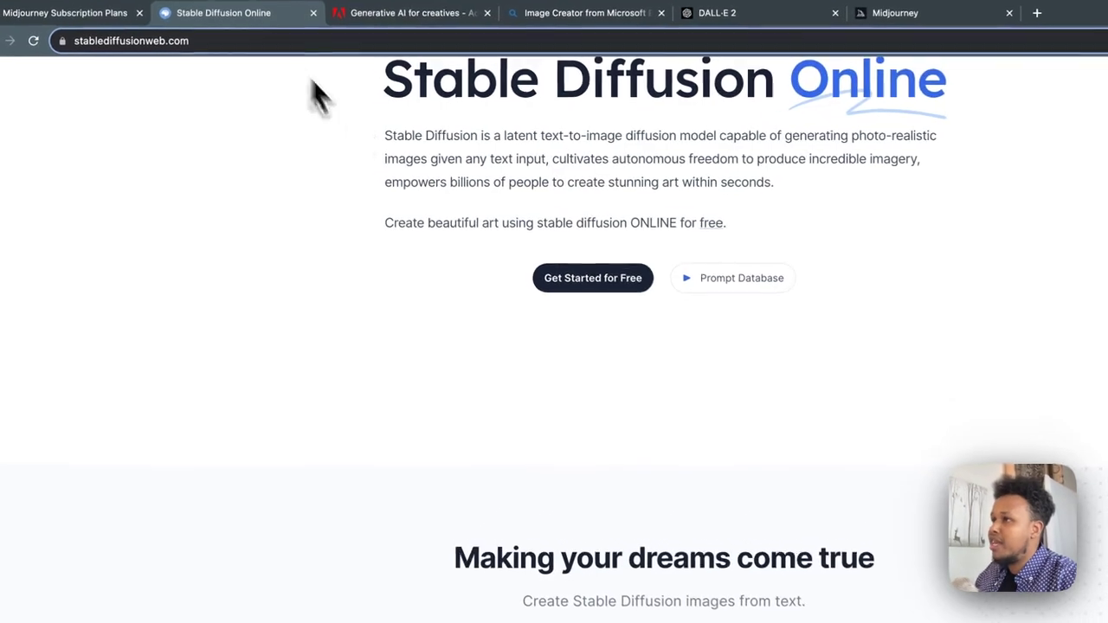
Step: Browse Stable Diffusion Online's features and Playground section, then switch to the Adobe Firefly page
scroll(487, 216, up, 3)
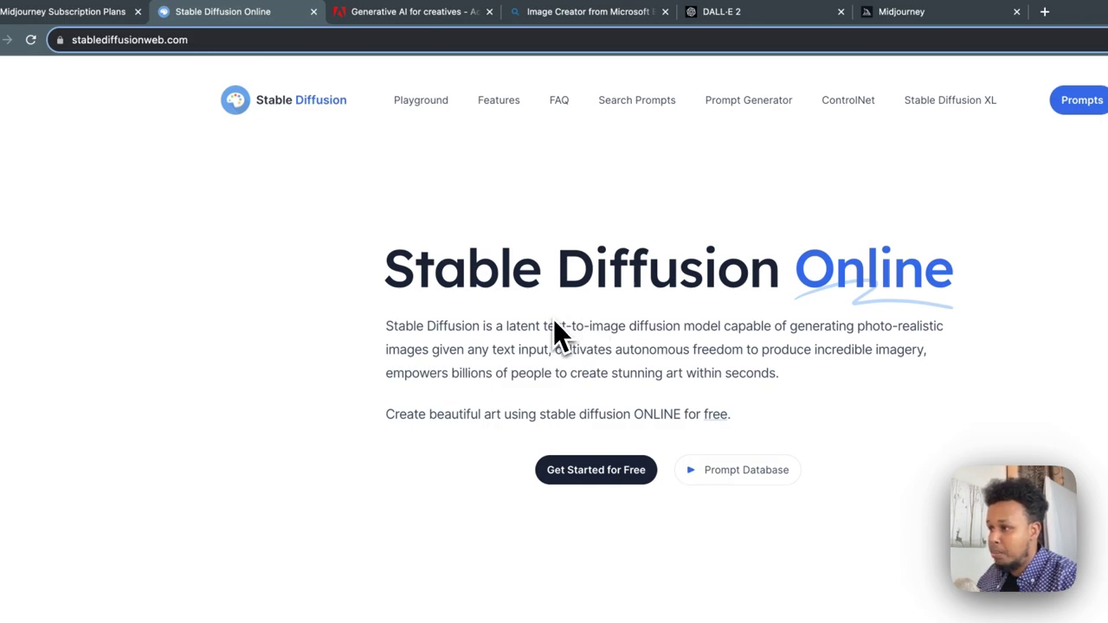
scroll(537, 355, down, 5)
scroll(511, 333, down, 2)
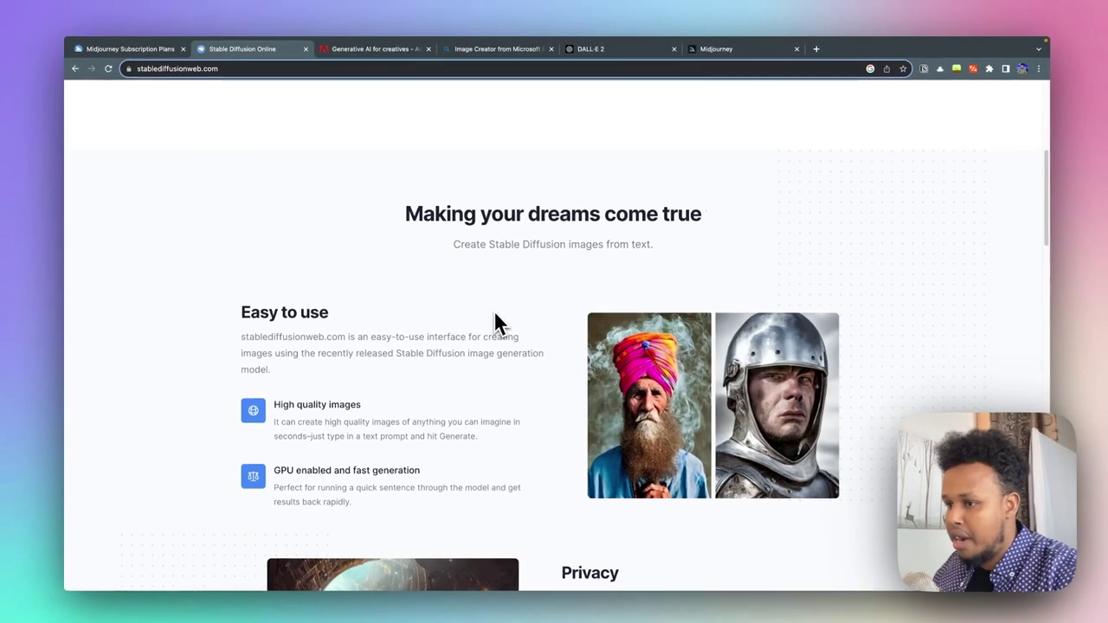
scroll(492, 312, down, 1)
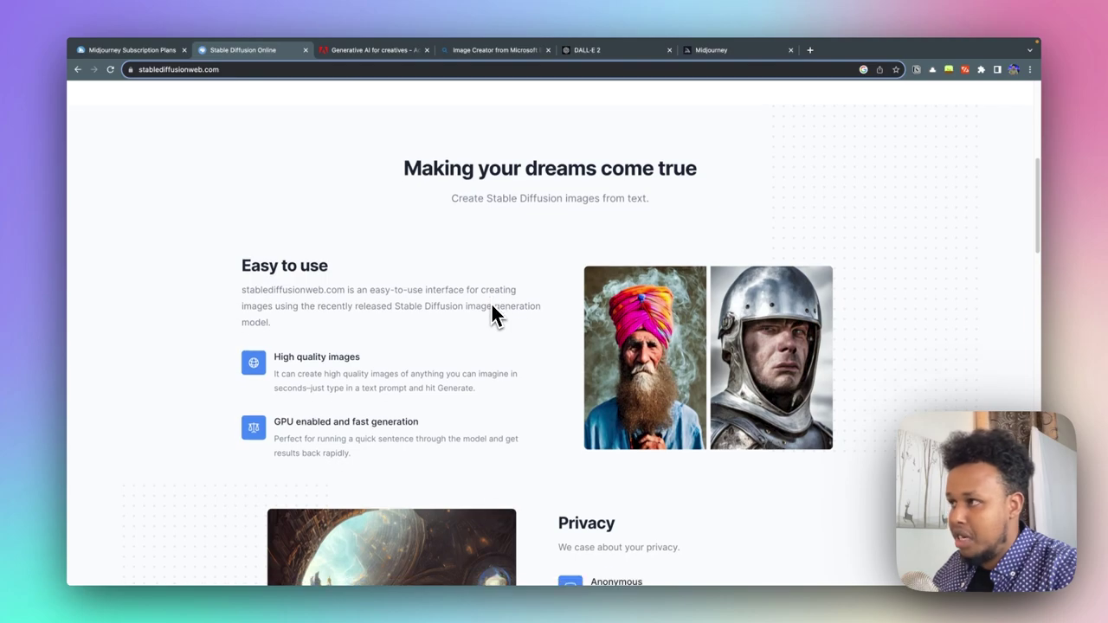
scroll(491, 307, up, 5)
scroll(491, 308, down, 8)
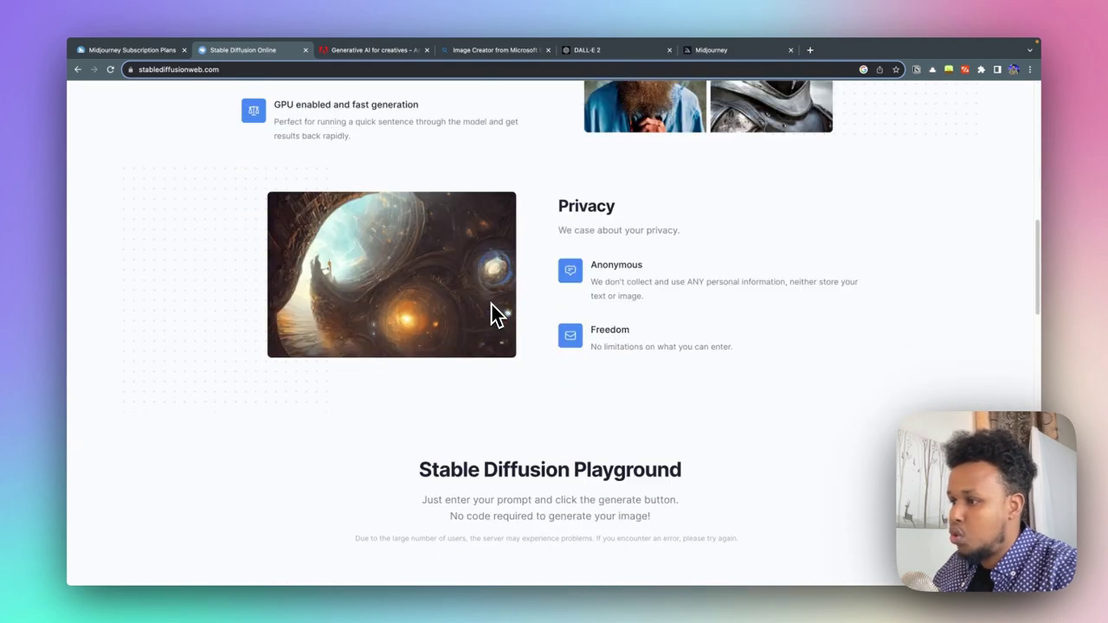
scroll(491, 307, down, 2)
scroll(491, 304, down, 1)
scroll(491, 305, down, 2)
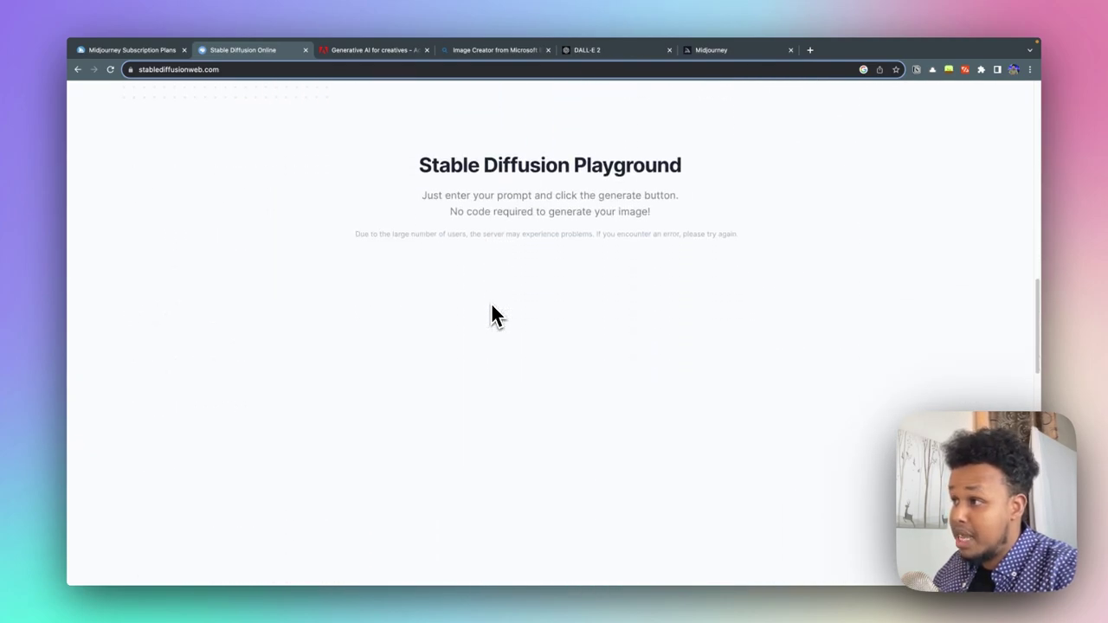
scroll(491, 305, down, 2)
scroll(491, 314, up, 10)
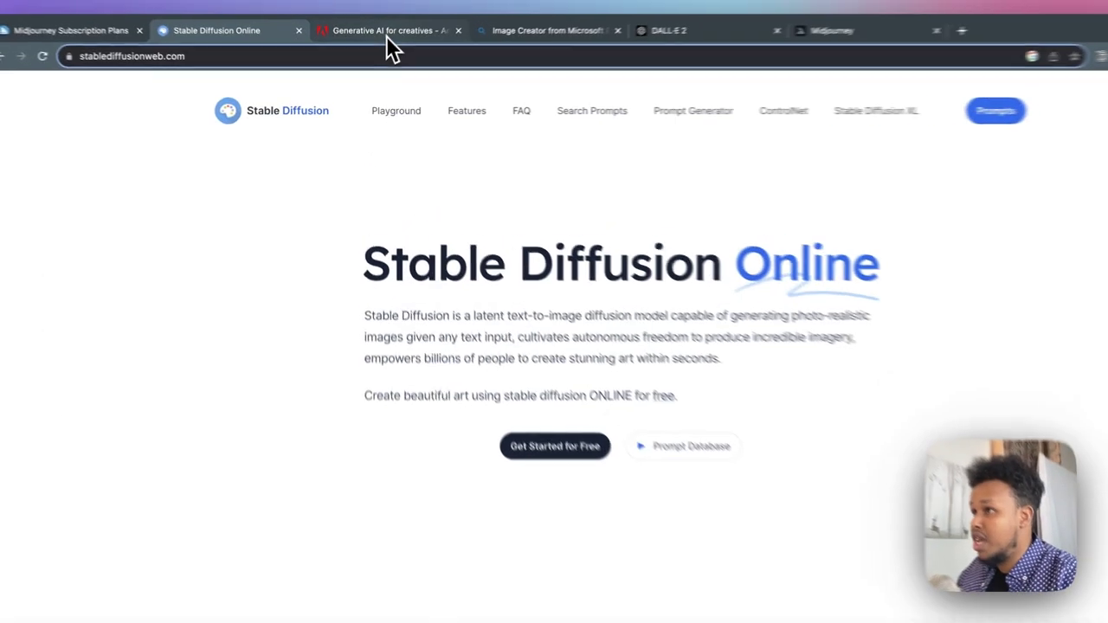
click(373, 50)
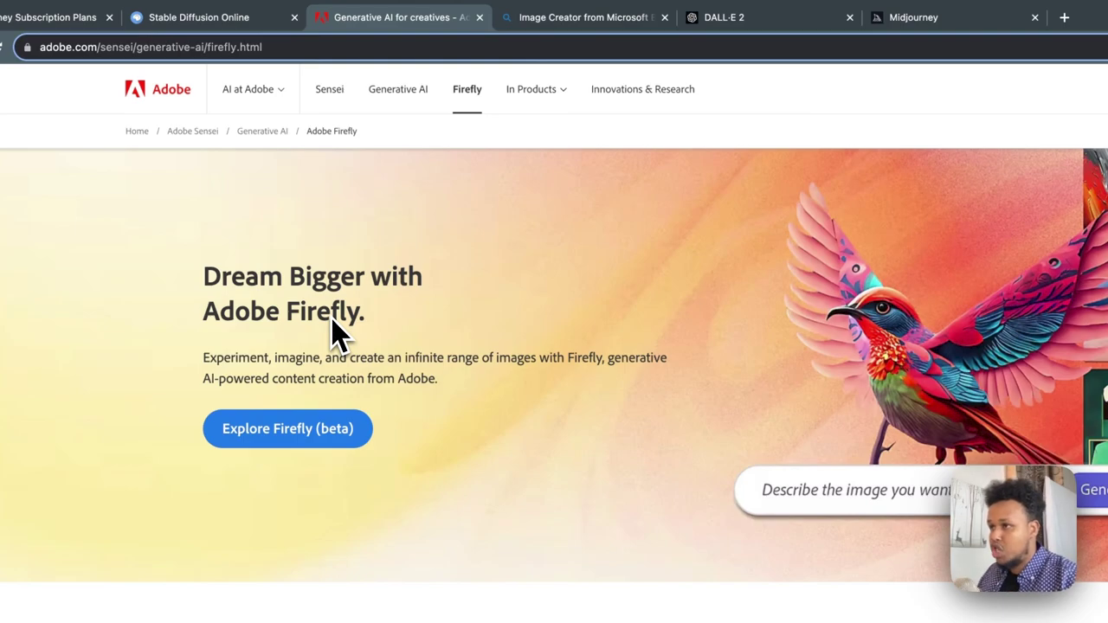
Step: Scroll the Firefly page to the Text to image, Generative fill and Text effects cards
scroll(459, 467, down, 3)
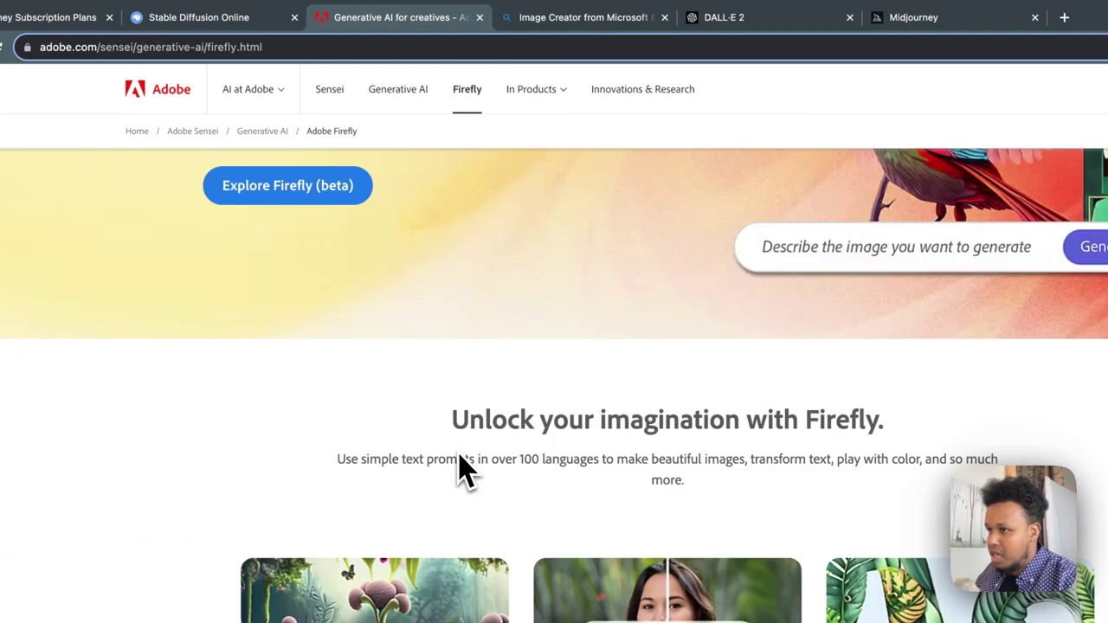
scroll(450, 467, up, 3)
scroll(446, 467, down, 5)
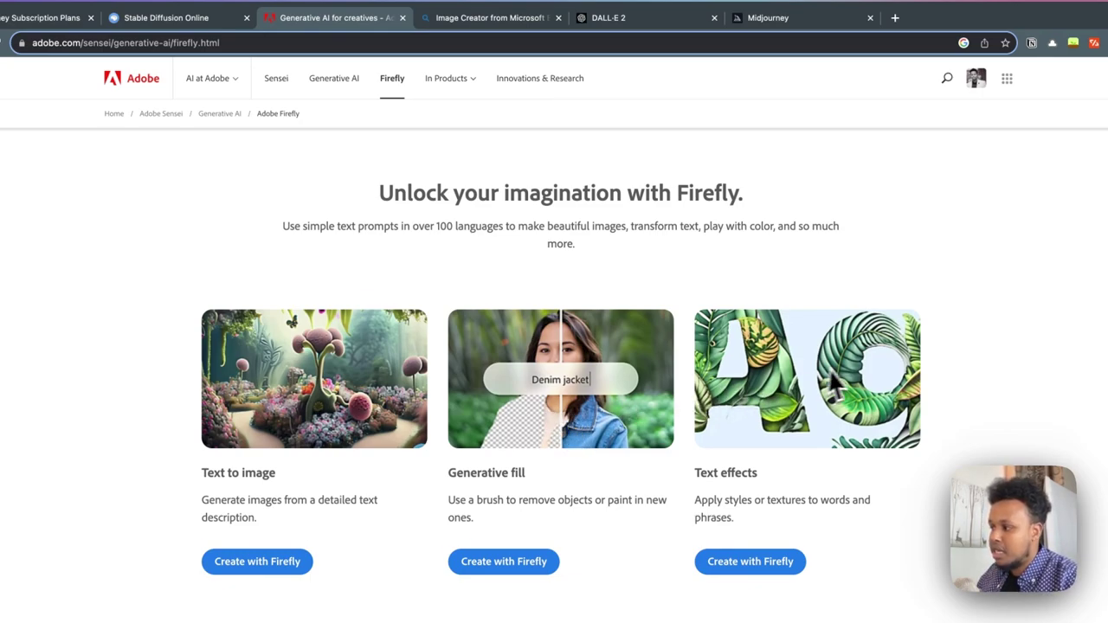
scroll(850, 380, down, 1)
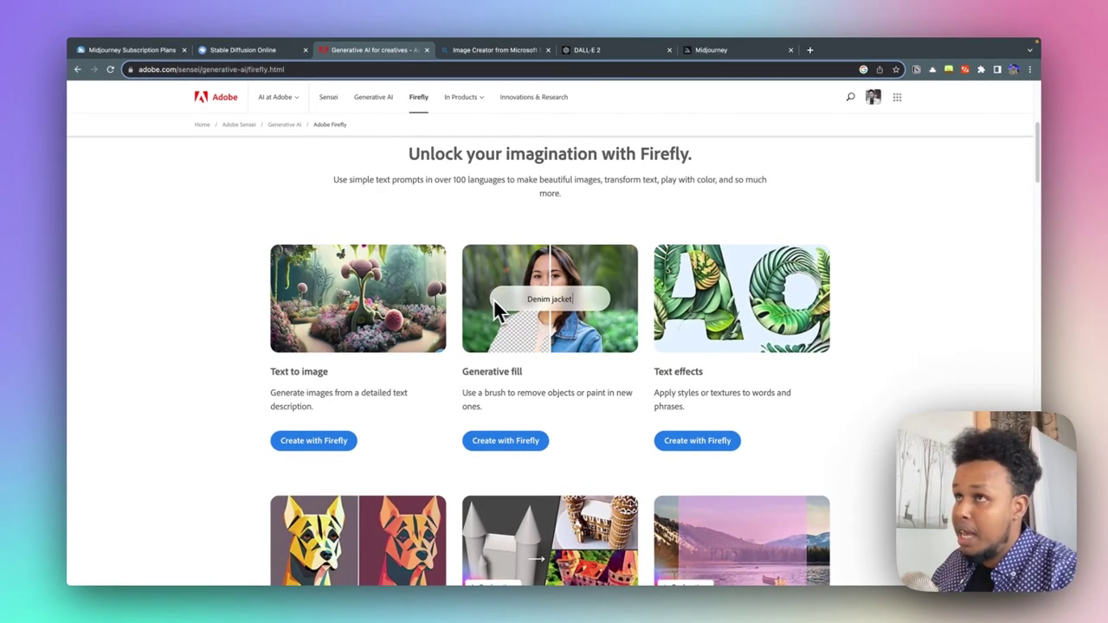
Step: Revisit Stable Diffusion Online, try Bing Image Creator's prompt box, then switch to DALL·E 2
click(267, 50)
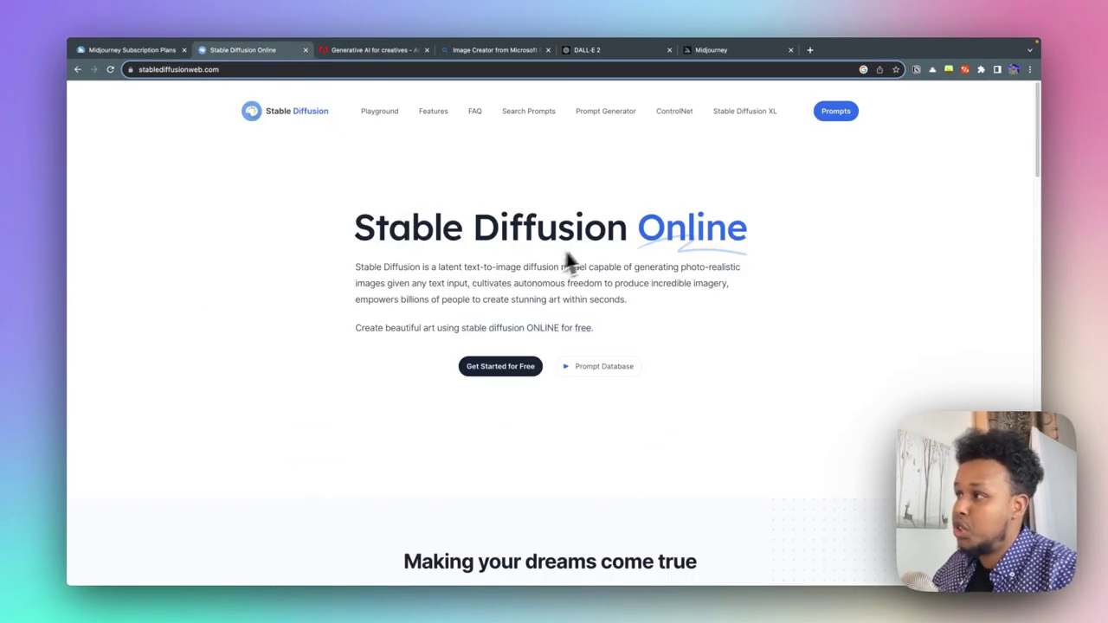
click(490, 52)
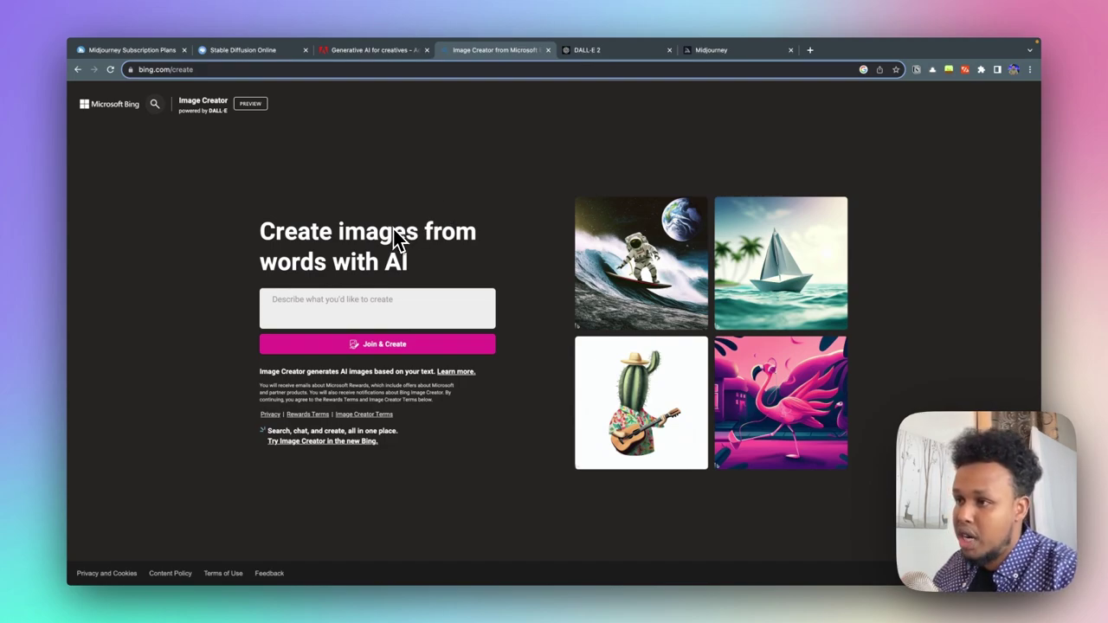
click(303, 305)
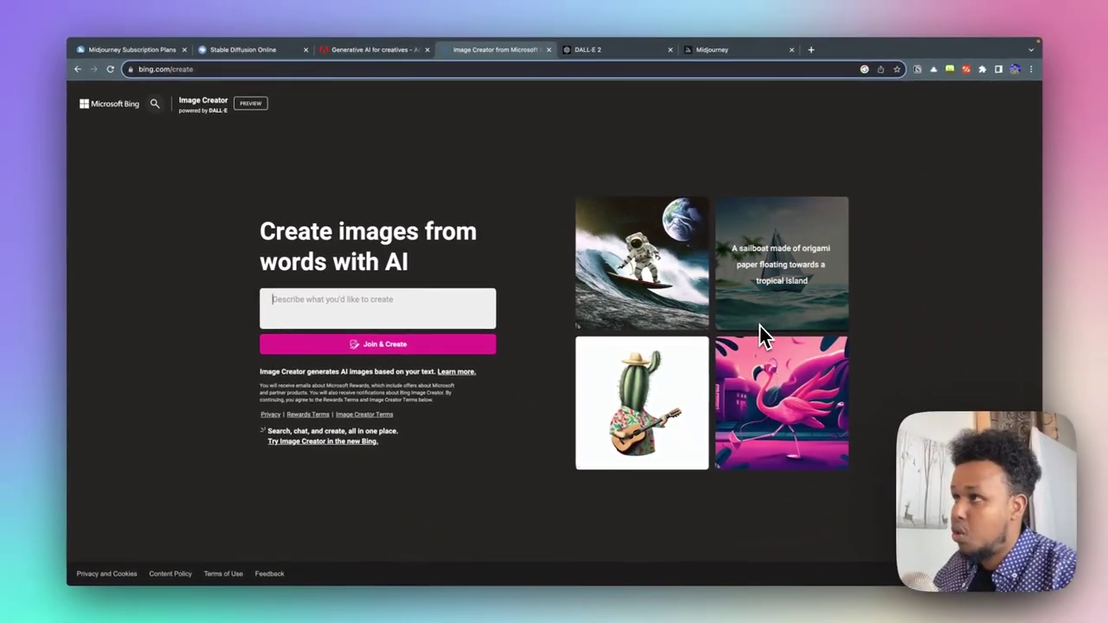
click(609, 50)
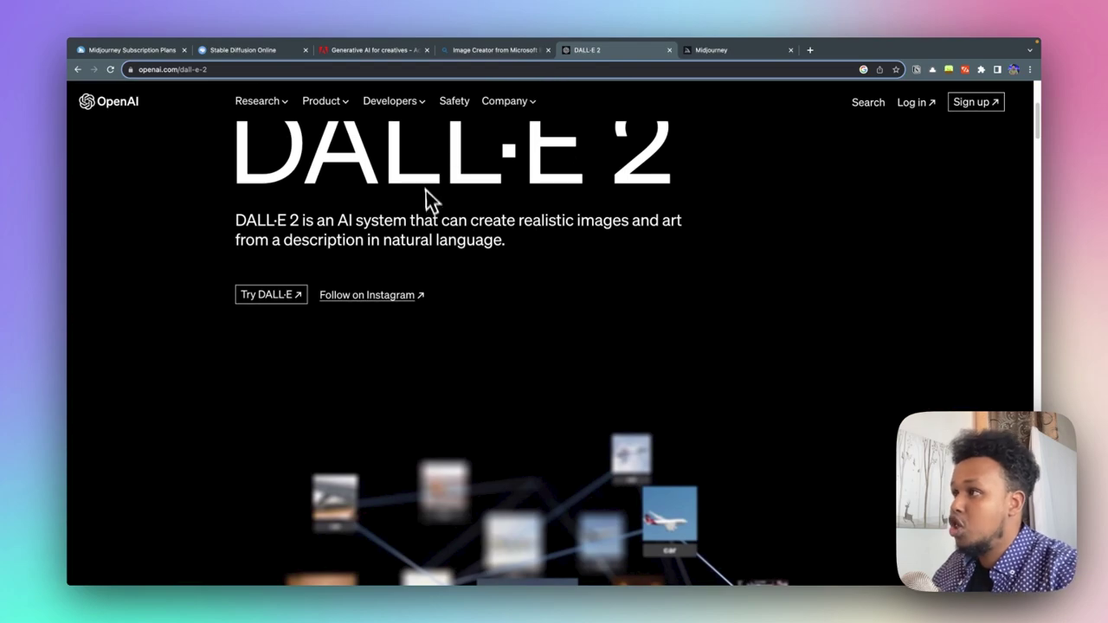
scroll(433, 208, up, 3)
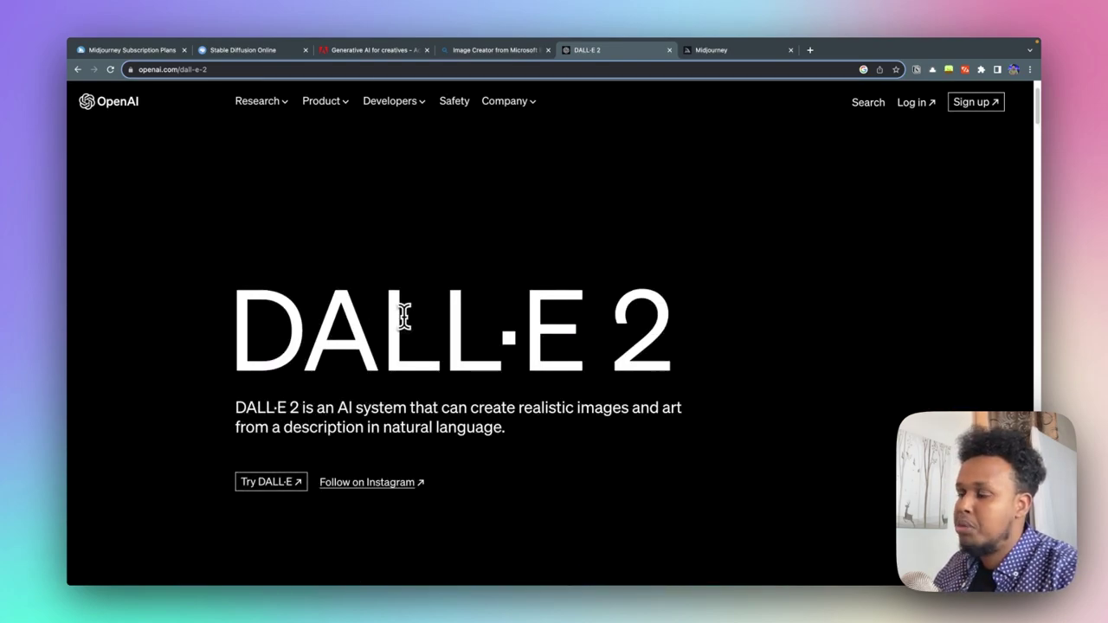
drag(404, 316, 684, 334)
click(586, 315)
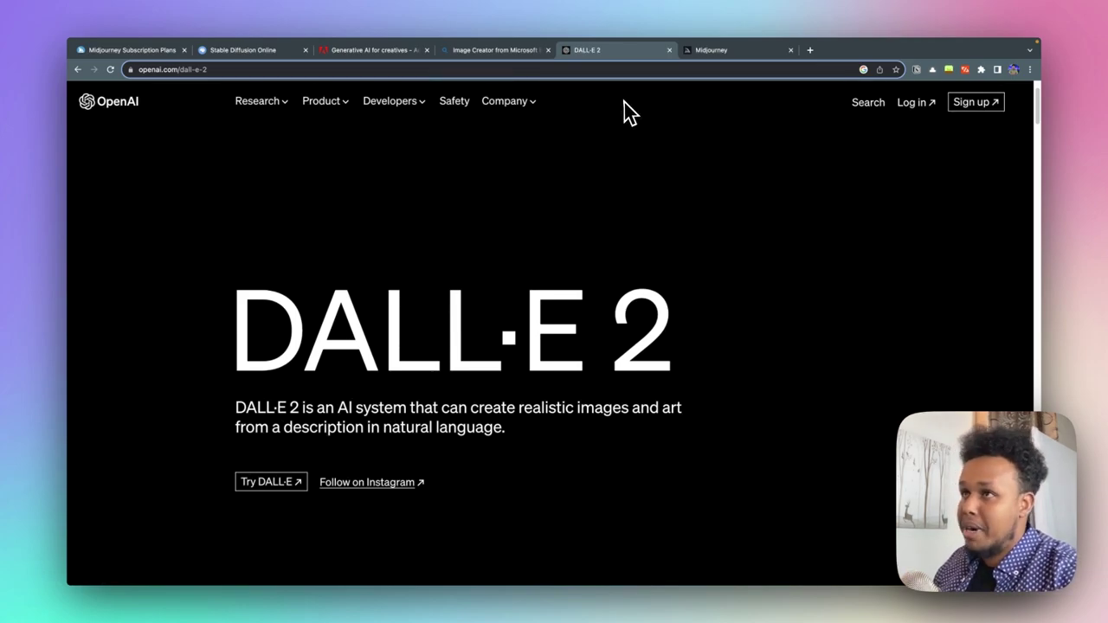
Step: Back on Midjourney's plans page, highlight the Standard Plan's $30 monthly and $288 annual prices
click(131, 51)
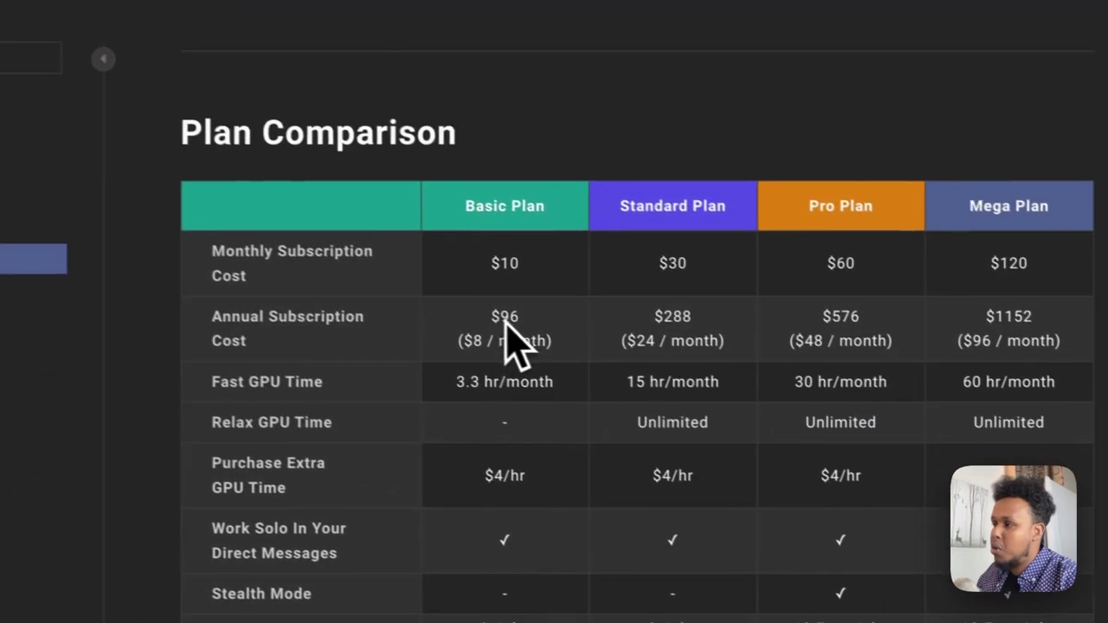
double_click(655, 256)
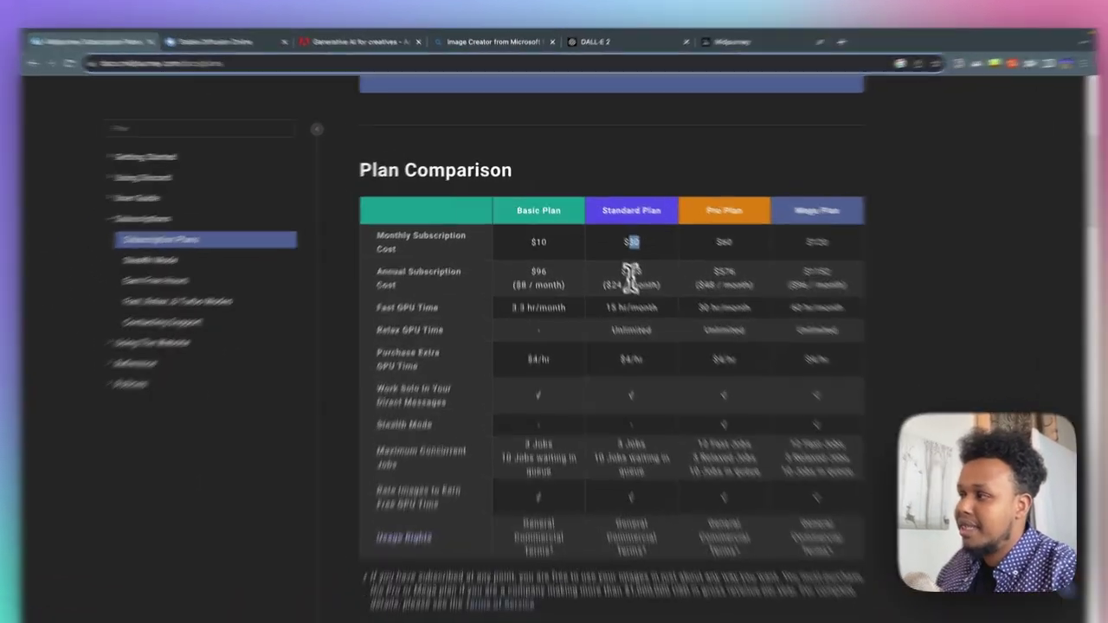
double_click(624, 258)
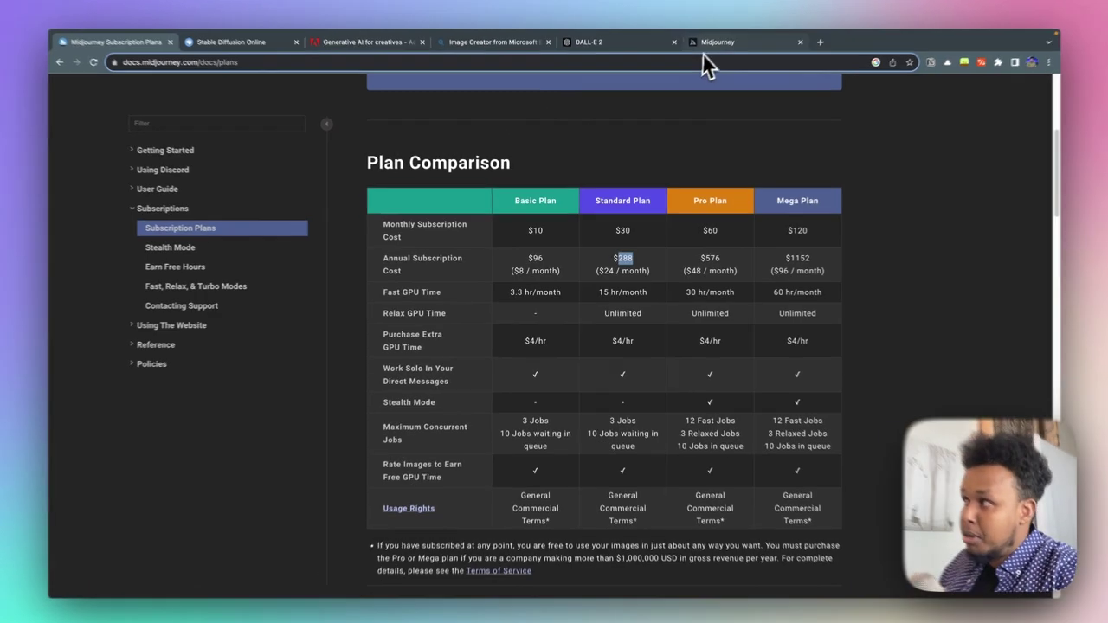
Step: Open midjourney.com/home and scroll to the About section on the self-funded research lab
click(705, 50)
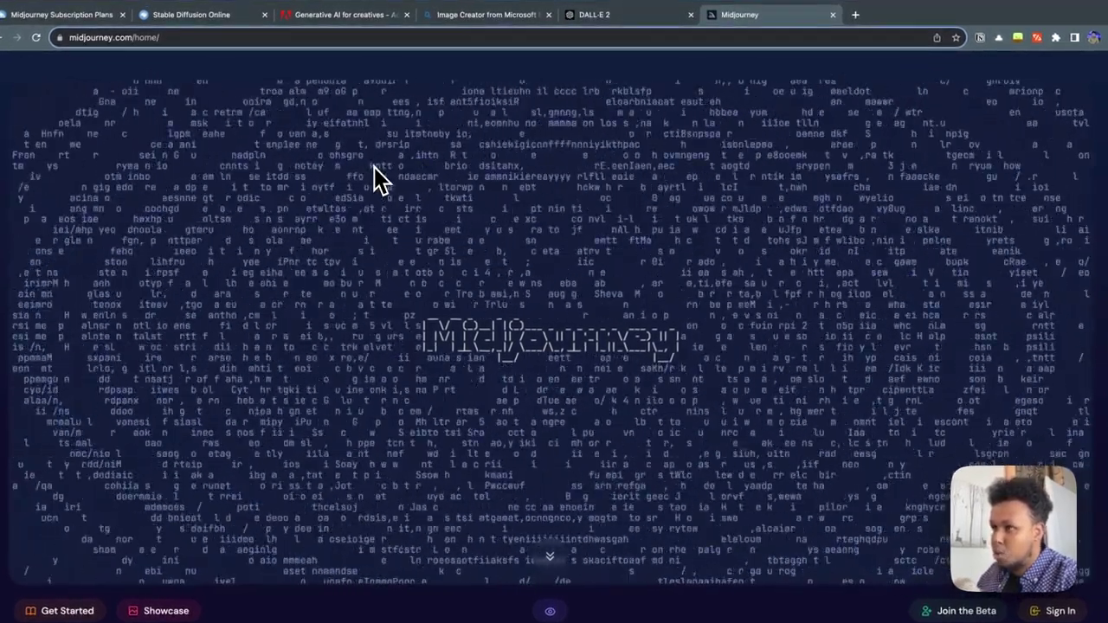
scroll(377, 182, down, 3)
scroll(374, 167, down, 3)
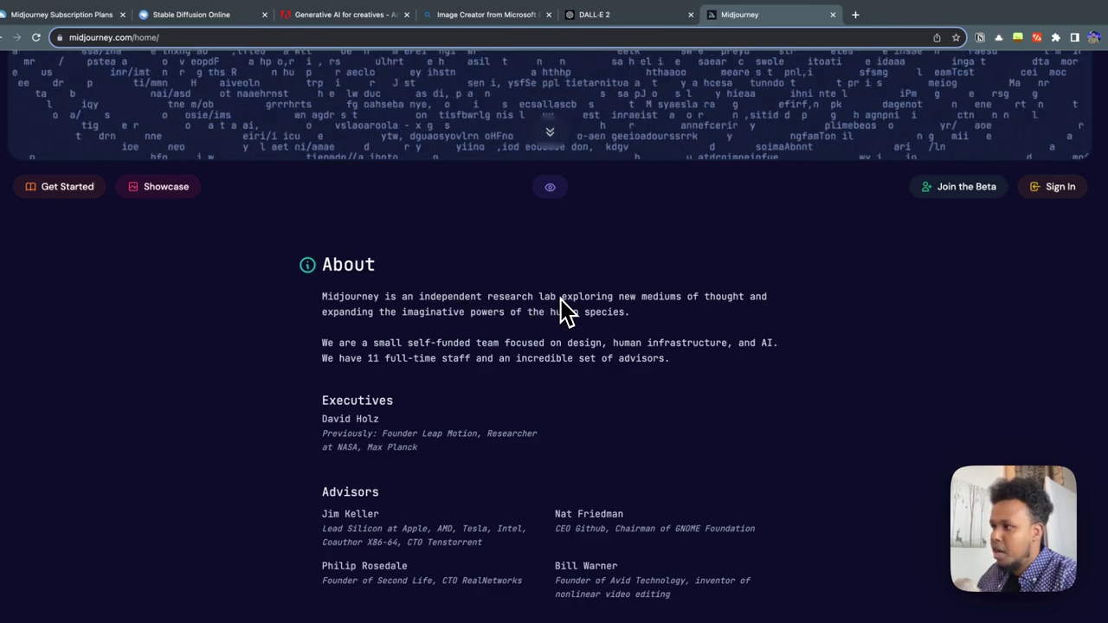
scroll(341, 338, down, 1)
scroll(337, 337, up, 1)
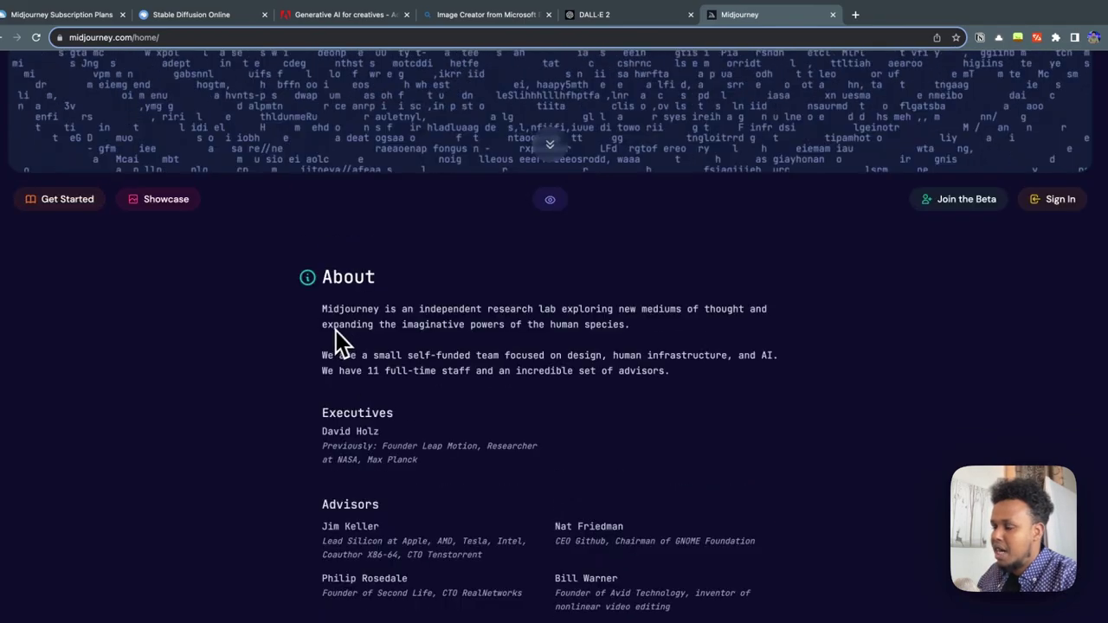
scroll(364, 334, up, 3)
scroll(385, 342, down, 1)
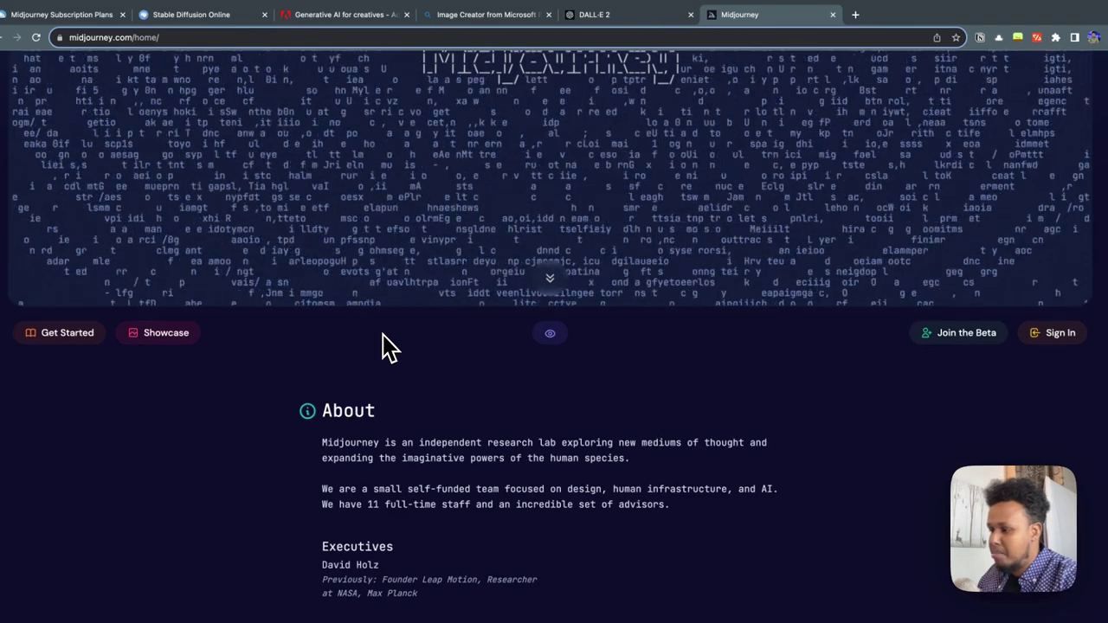
scroll(383, 334, down, 1)
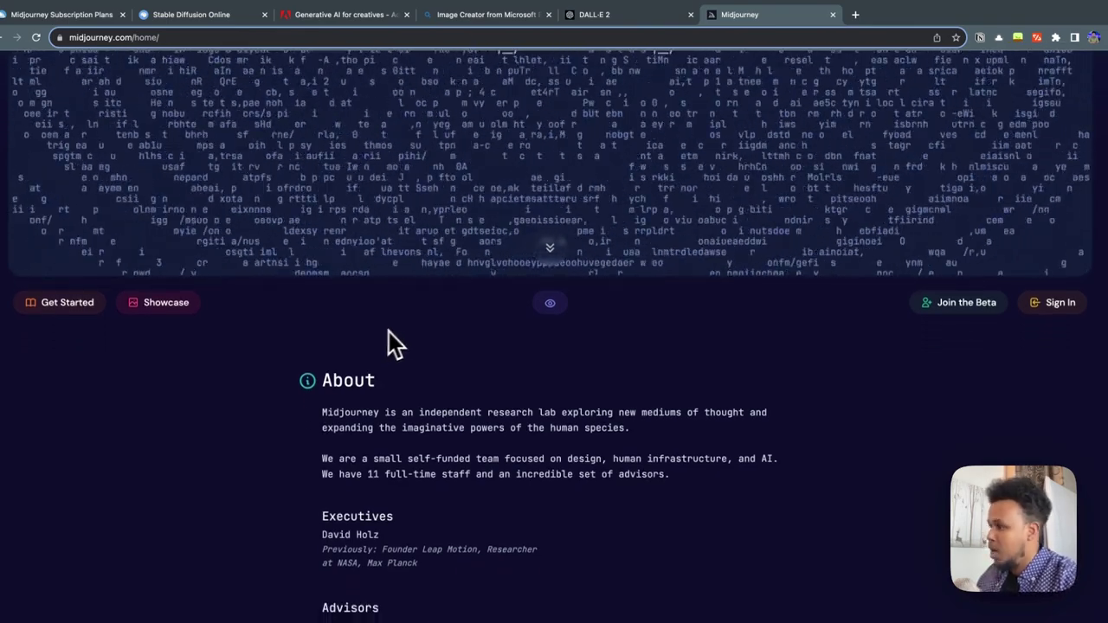
scroll(415, 338, up, 4)
scroll(438, 337, down, 4)
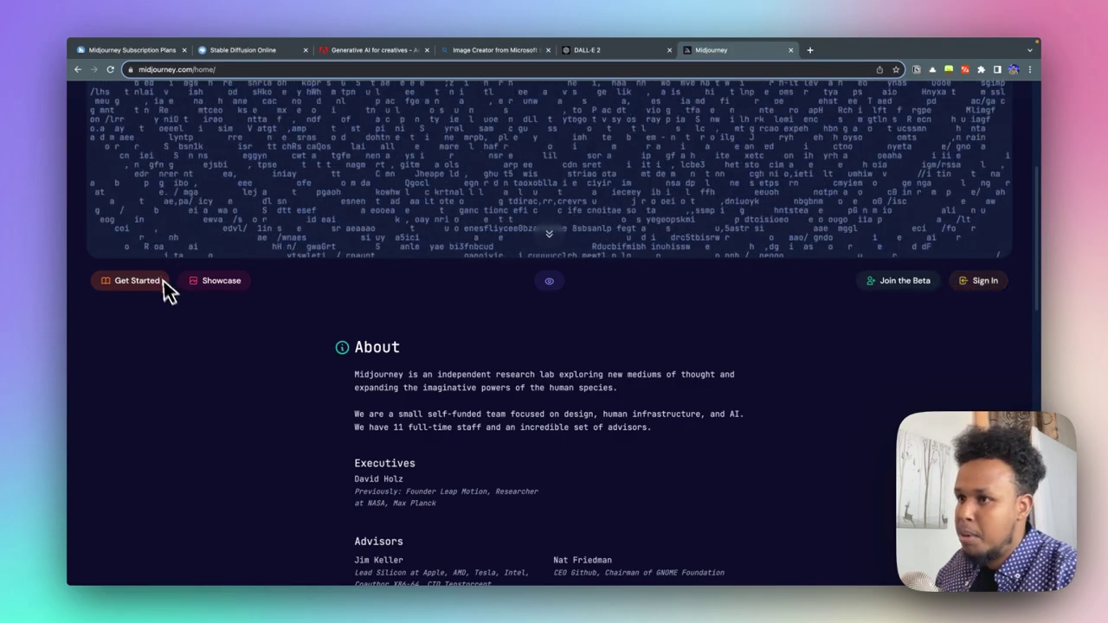
Step: Open the Midjourney Community Showcase gallery and scroll through its images
click(227, 282)
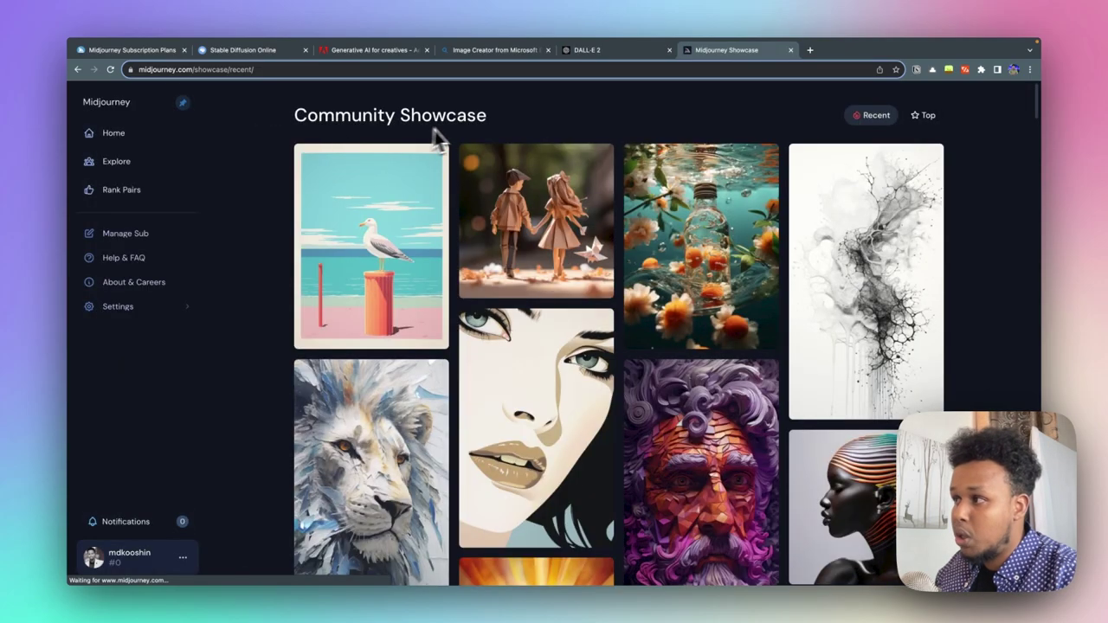
mouse_move(536, 407)
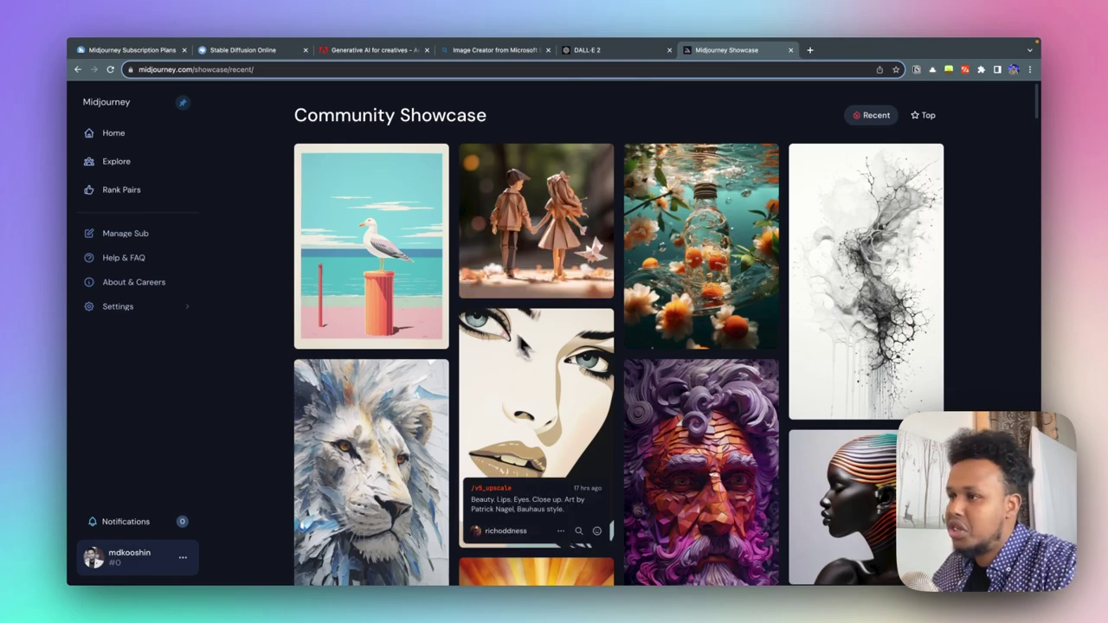
scroll(581, 290, down, 5)
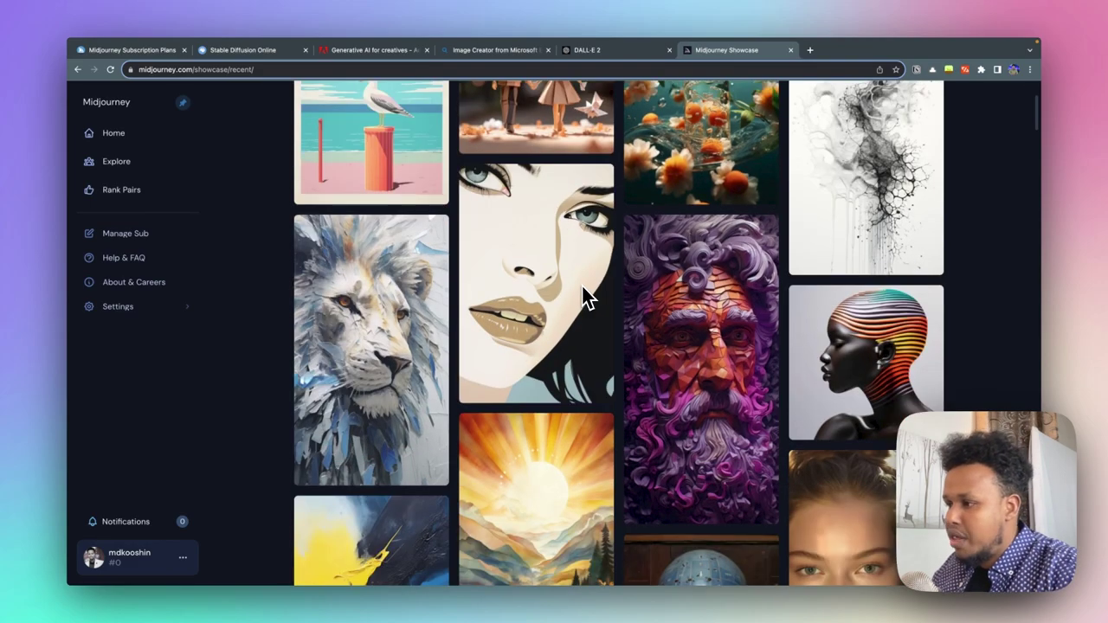
scroll(581, 294, down, 4)
scroll(582, 295, down, 2)
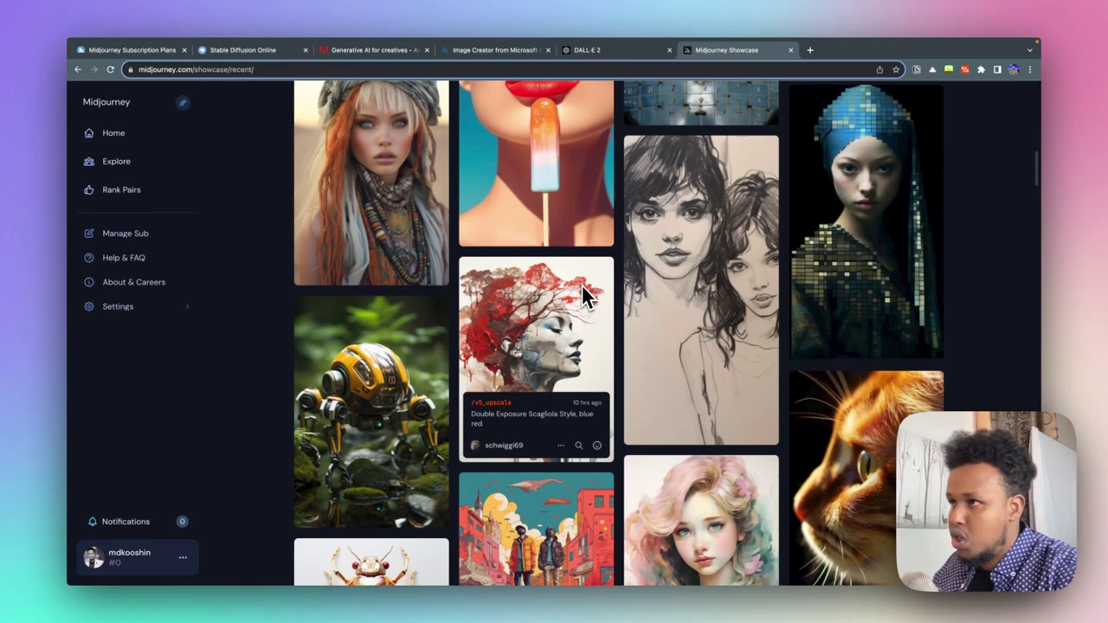
scroll(571, 285, up, 1)
Step: View the orange-haired woman image full size, zoom in and out, then close it
click(384, 173)
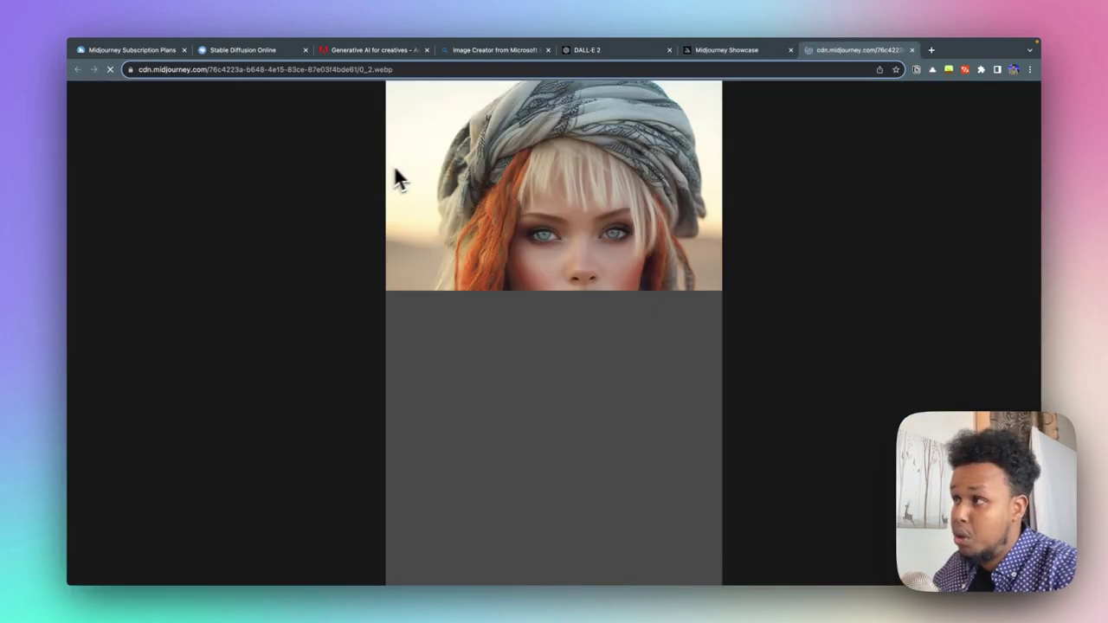
click(582, 280)
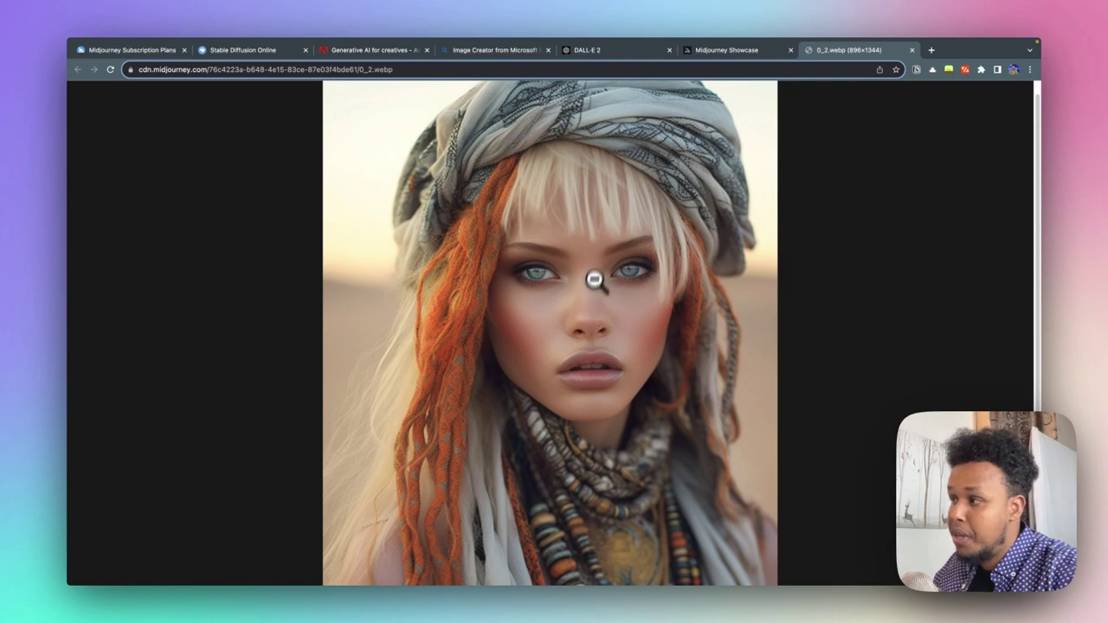
click(683, 228)
click(911, 50)
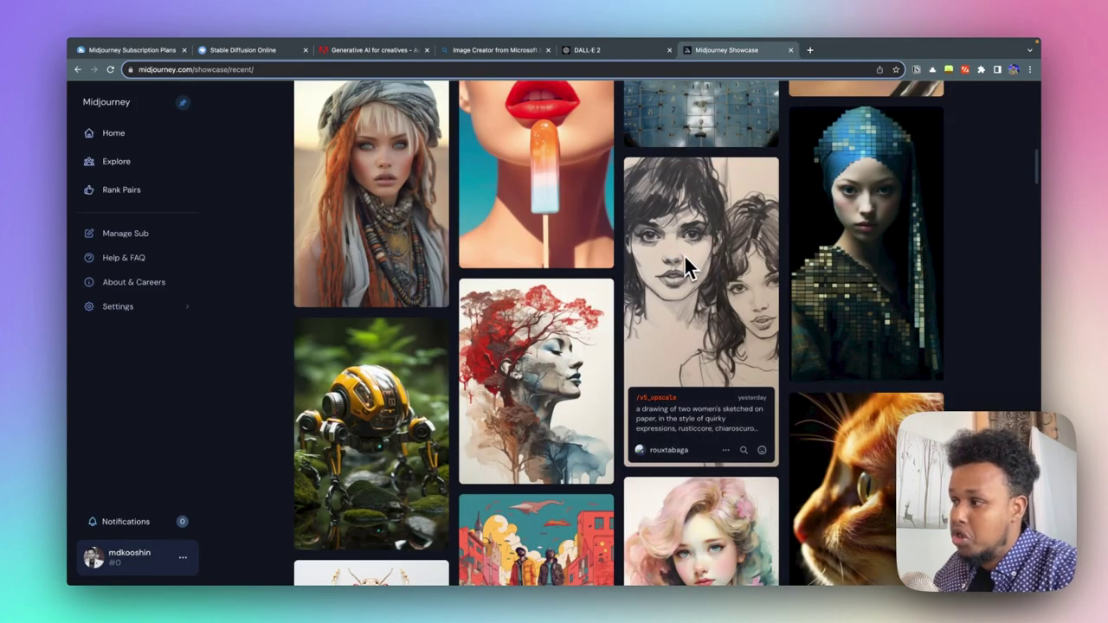
scroll(680, 261, down, 2)
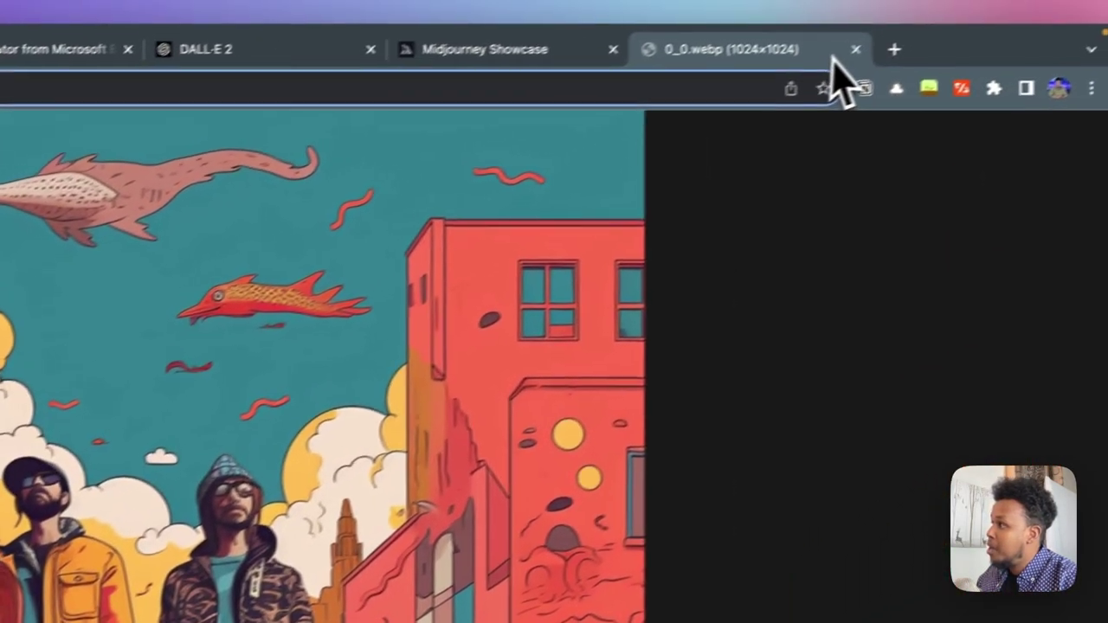
Step: Close the street illustration tab, browse further, and open the dark-haired woman portrait full size
click(855, 47)
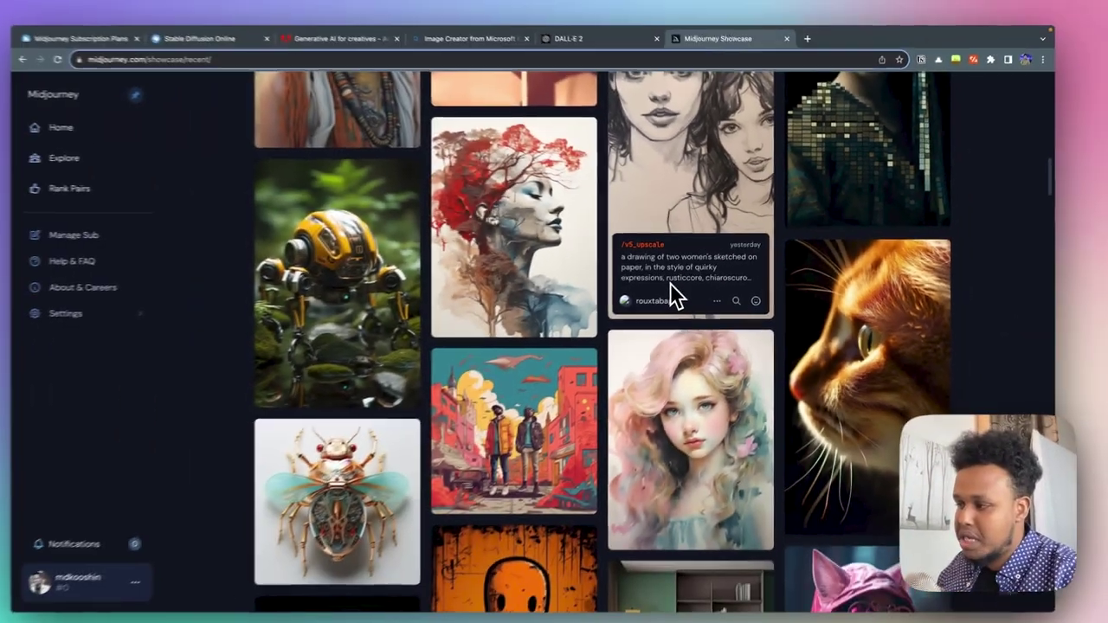
scroll(624, 307, down, 2)
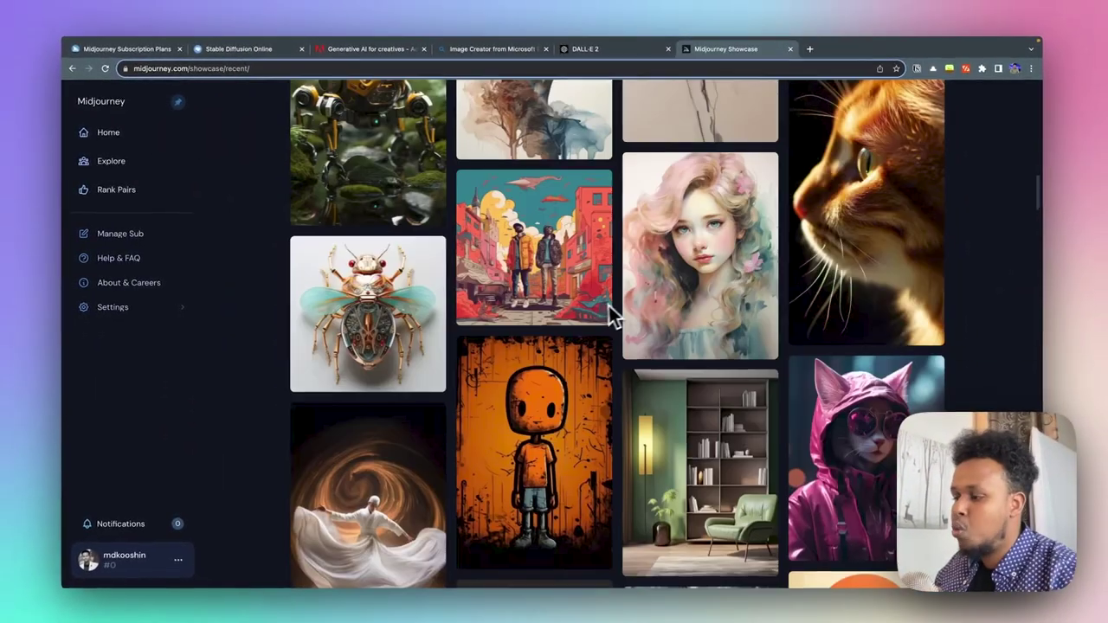
scroll(600, 318, down, 1)
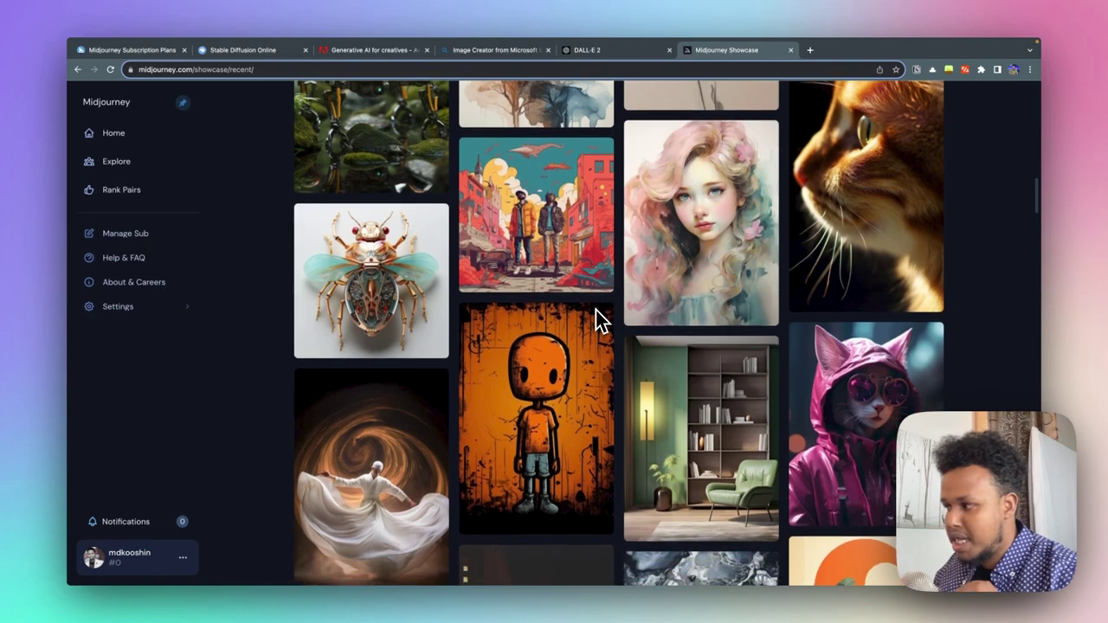
scroll(600, 318, down, 1)
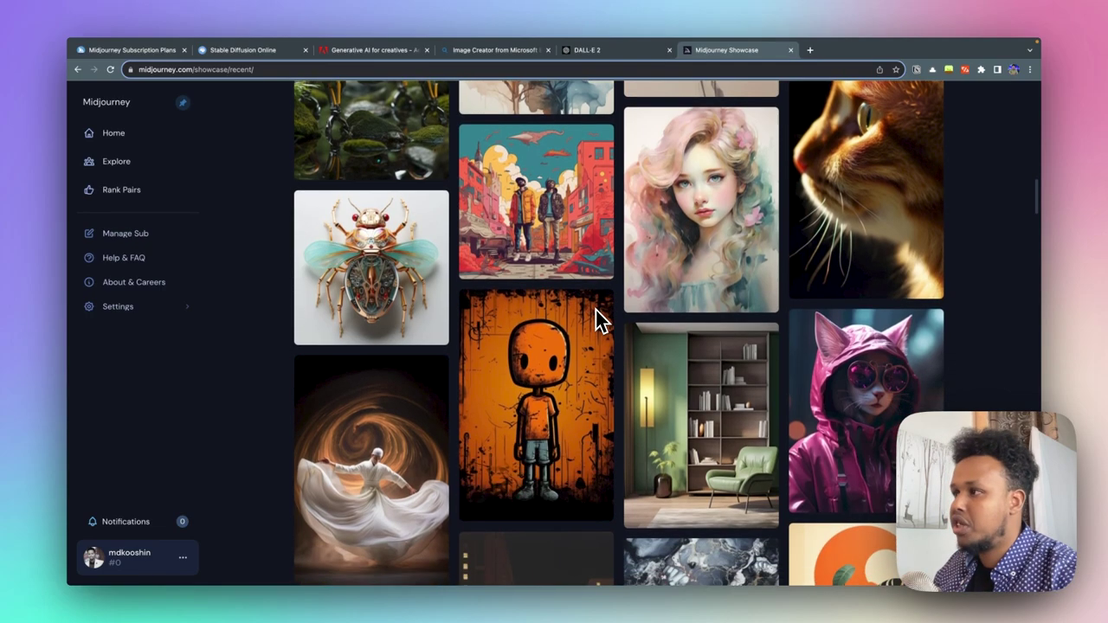
scroll(599, 318, down, 1)
scroll(599, 318, down, 2)
scroll(597, 319, down, 2)
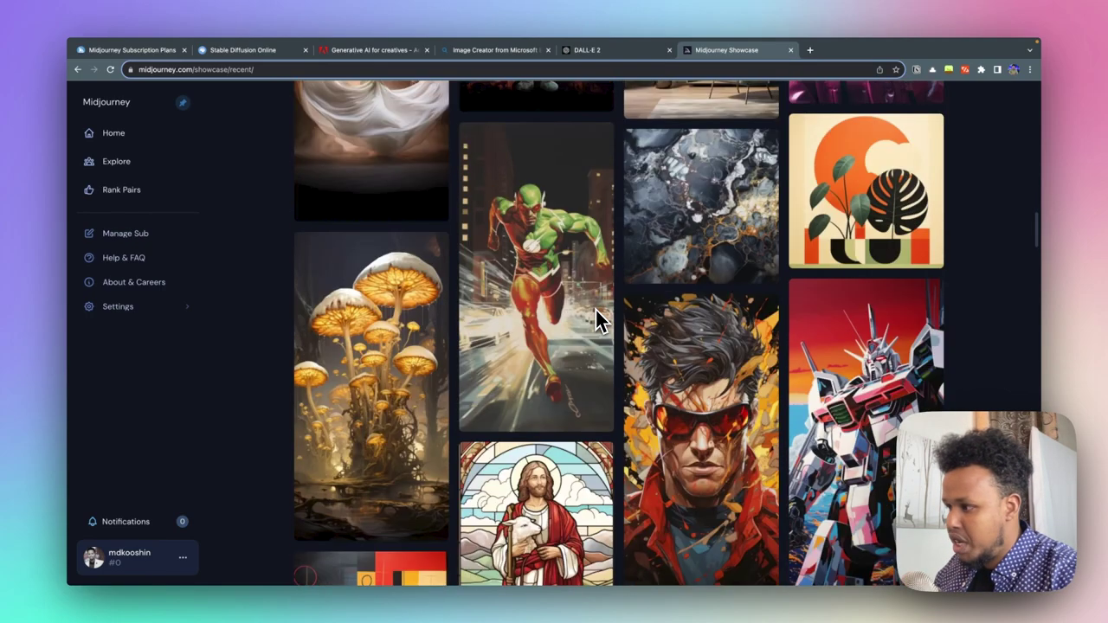
scroll(598, 318, down, 3)
scroll(597, 319, down, 3)
scroll(597, 318, down, 3)
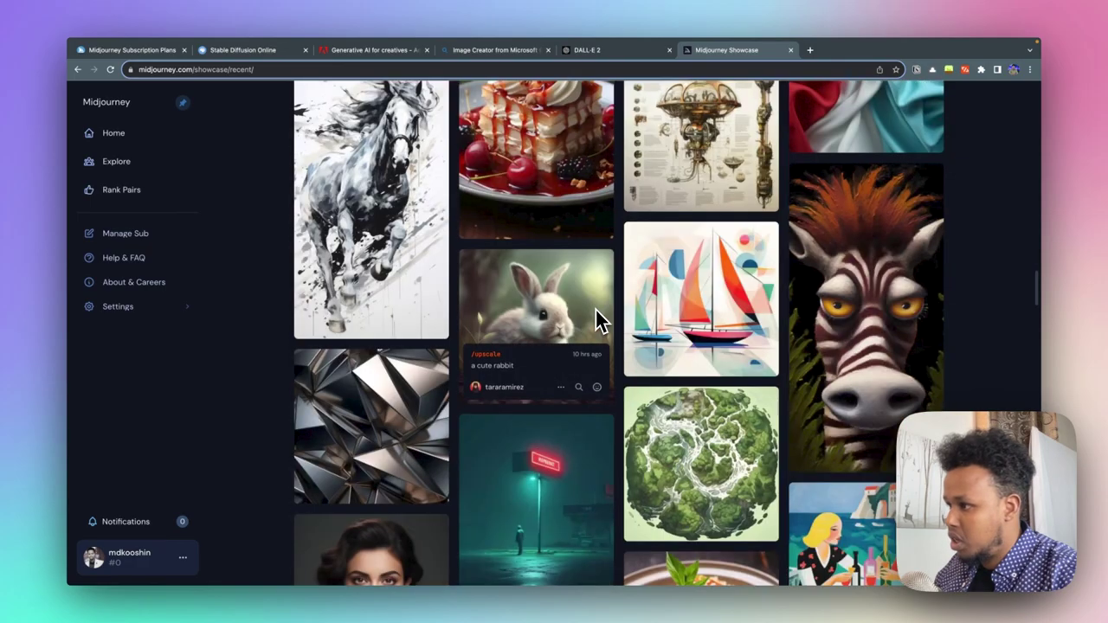
scroll(598, 320, down, 1)
scroll(495, 348, down, 2)
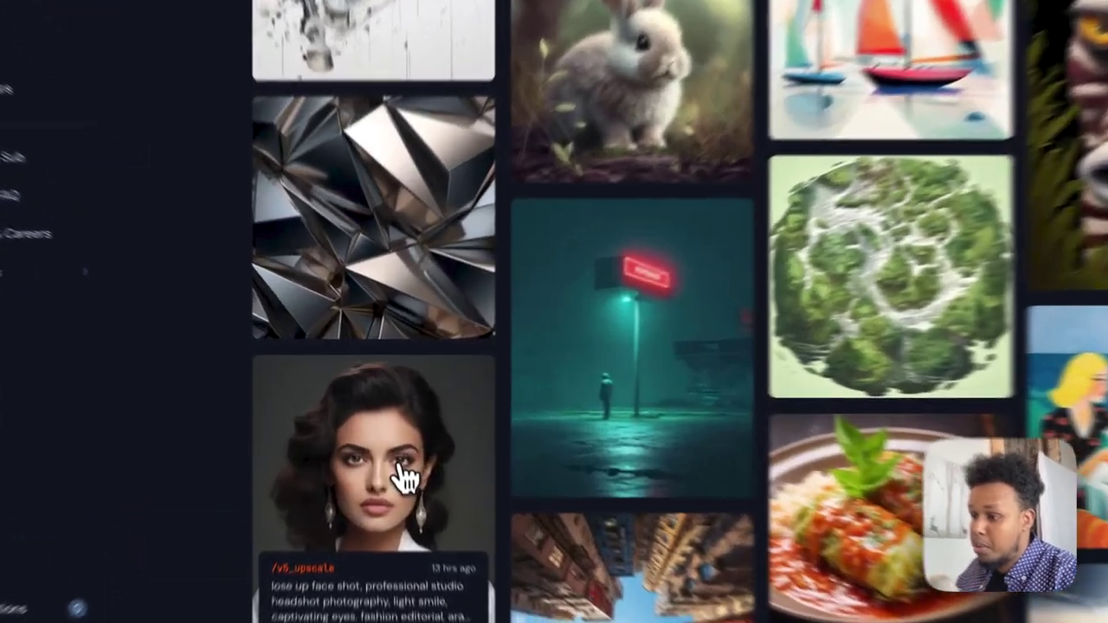
click(403, 477)
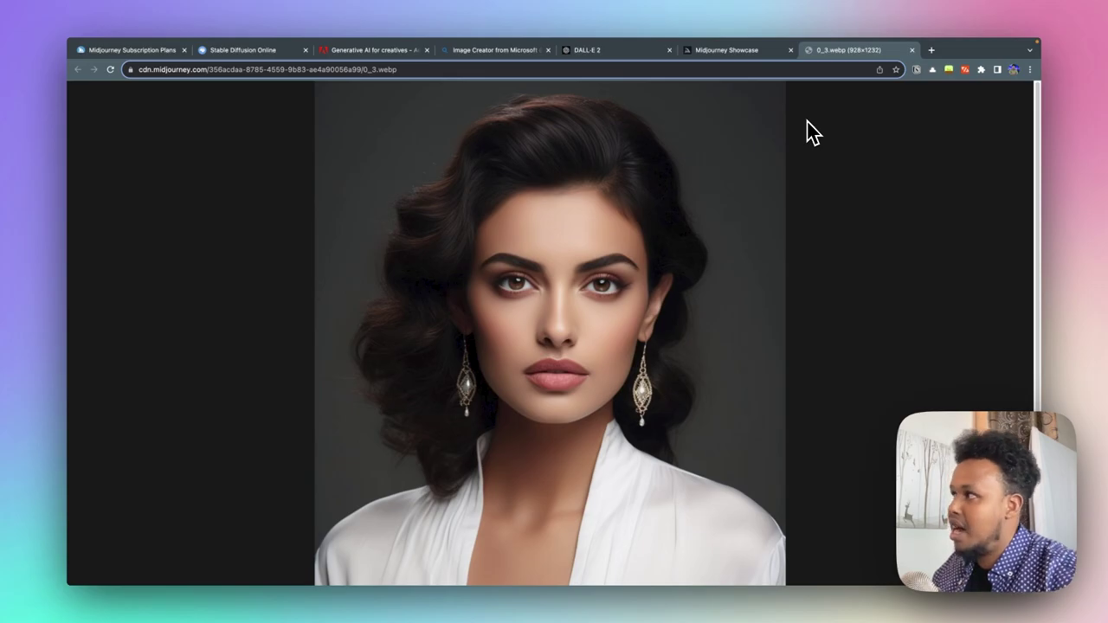
Step: Close the portrait tab and scroll back to the top of the Community Showcase
click(912, 50)
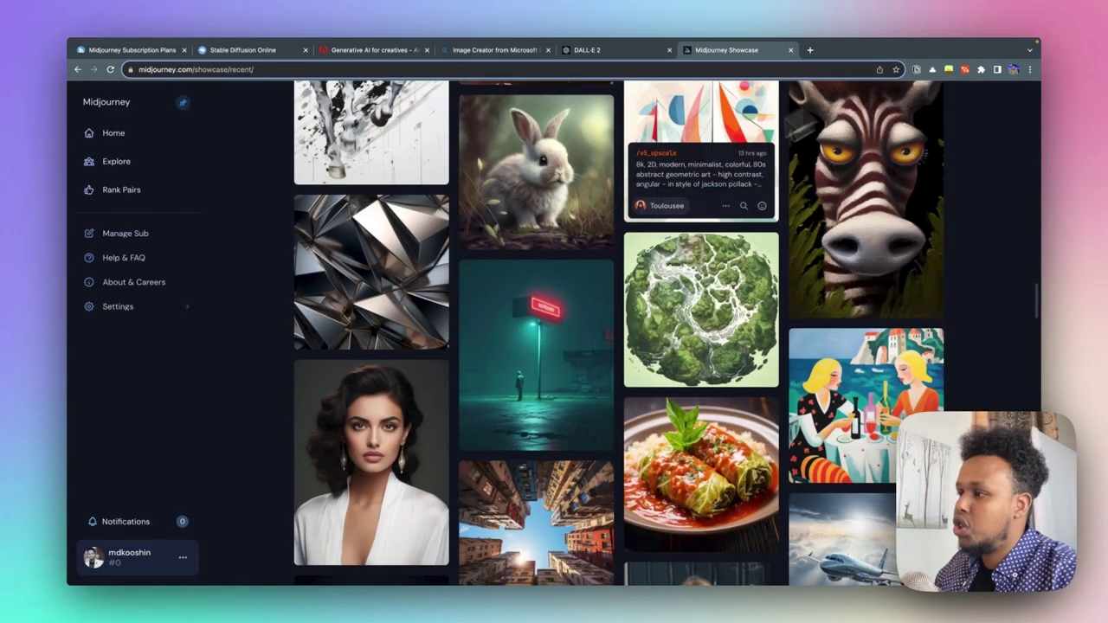
scroll(557, 284, down, 2)
scroll(559, 271, down, 2)
scroll(558, 272, down, 5)
scroll(560, 272, down, 3)
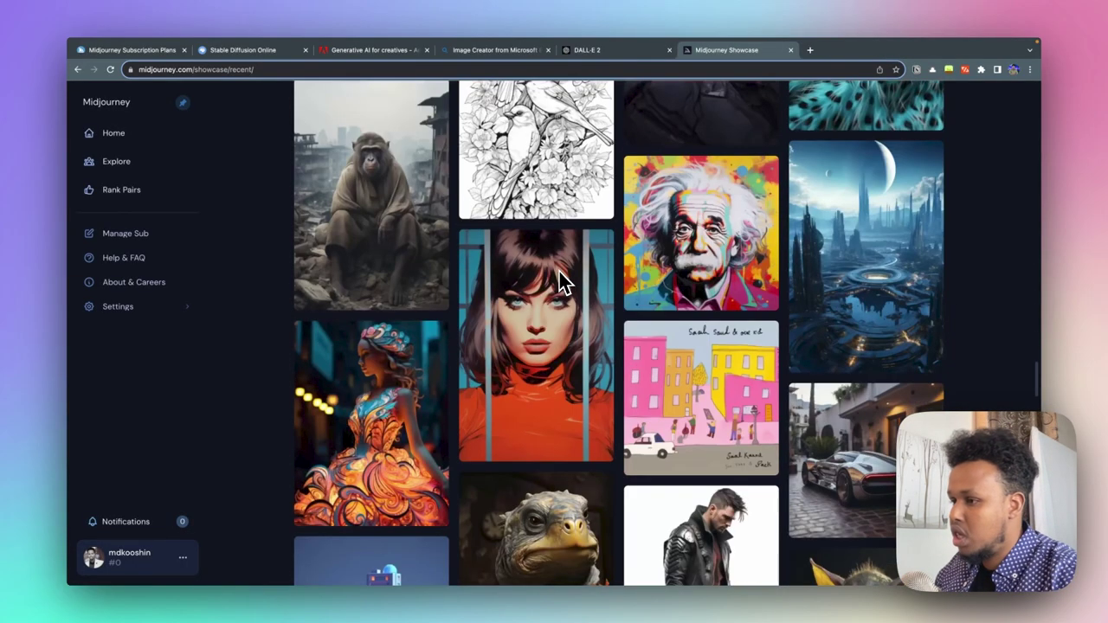
scroll(559, 268, up, 10)
scroll(559, 267, up, 10)
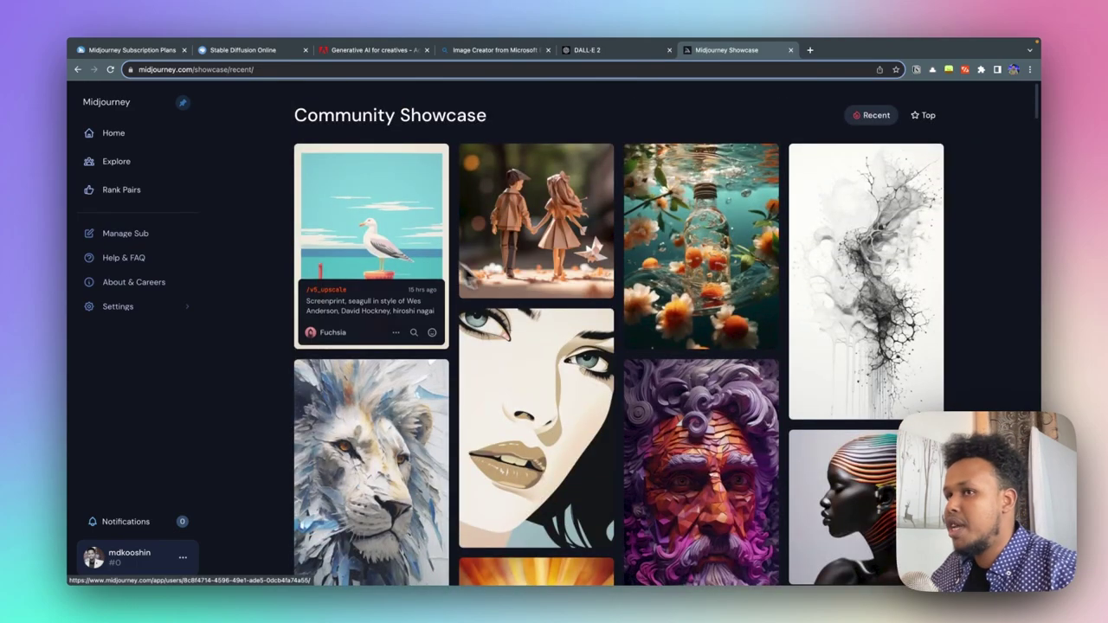
click(141, 147)
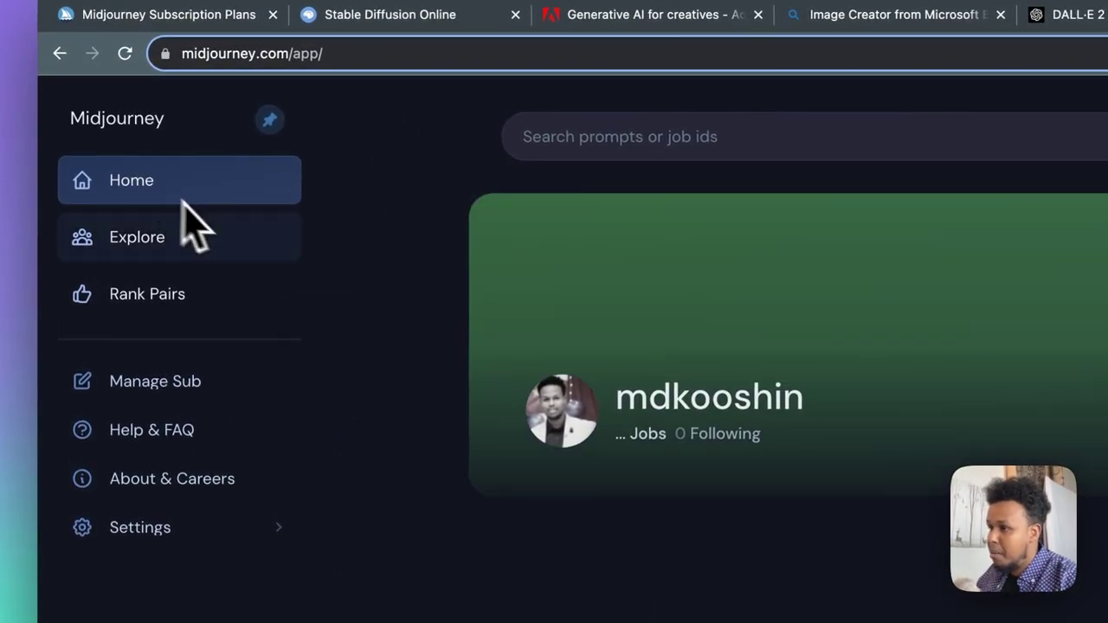
scroll(606, 363, down, 5)
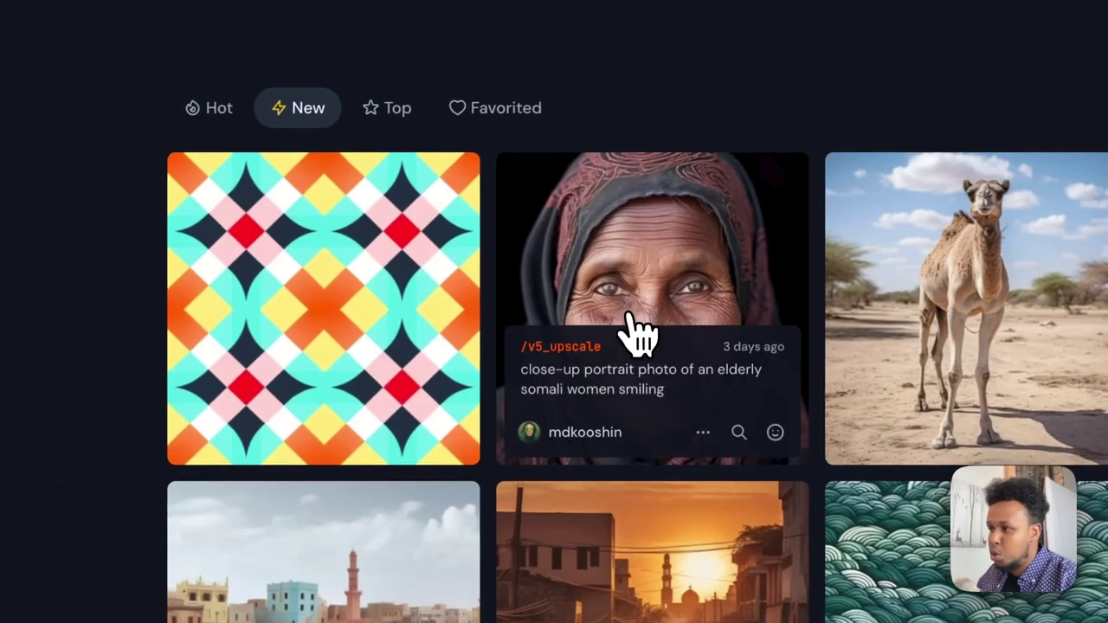
click(630, 251)
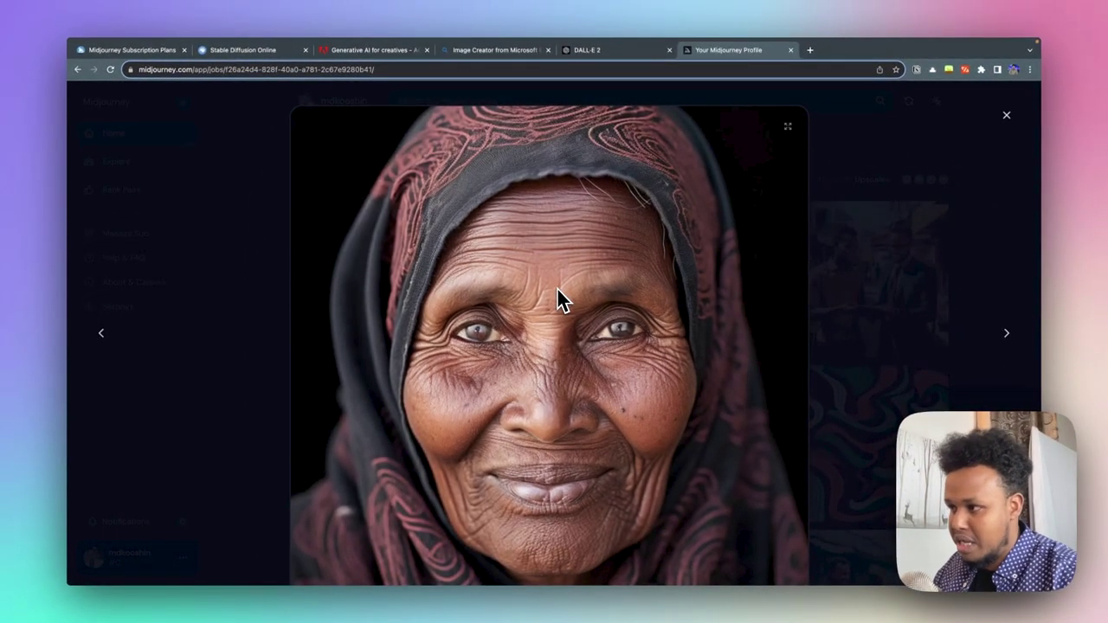
click(562, 292)
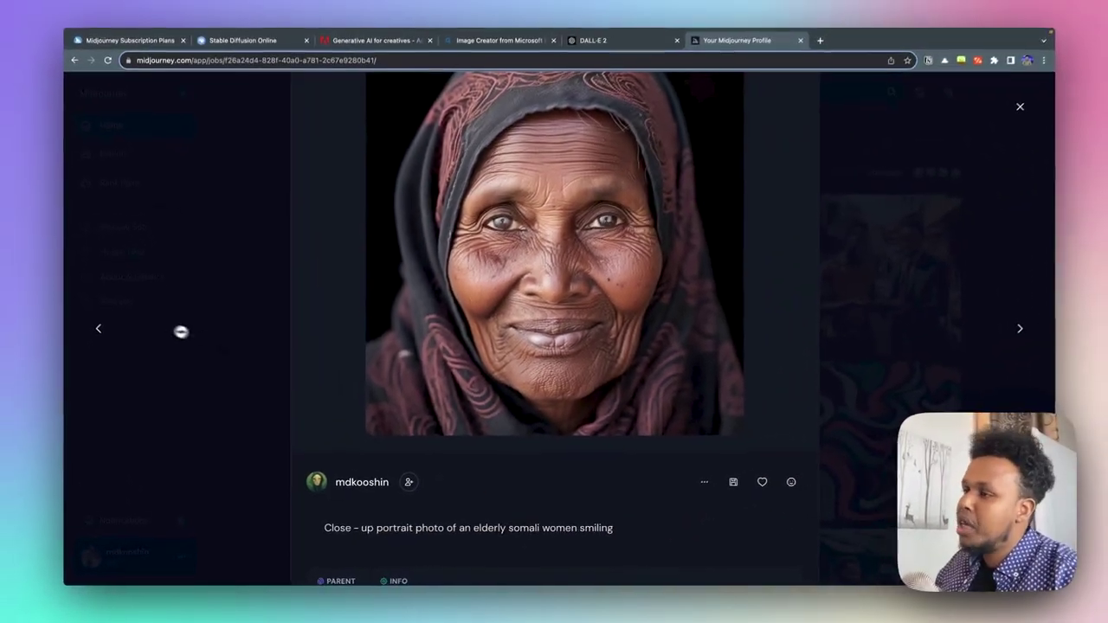
click(181, 329)
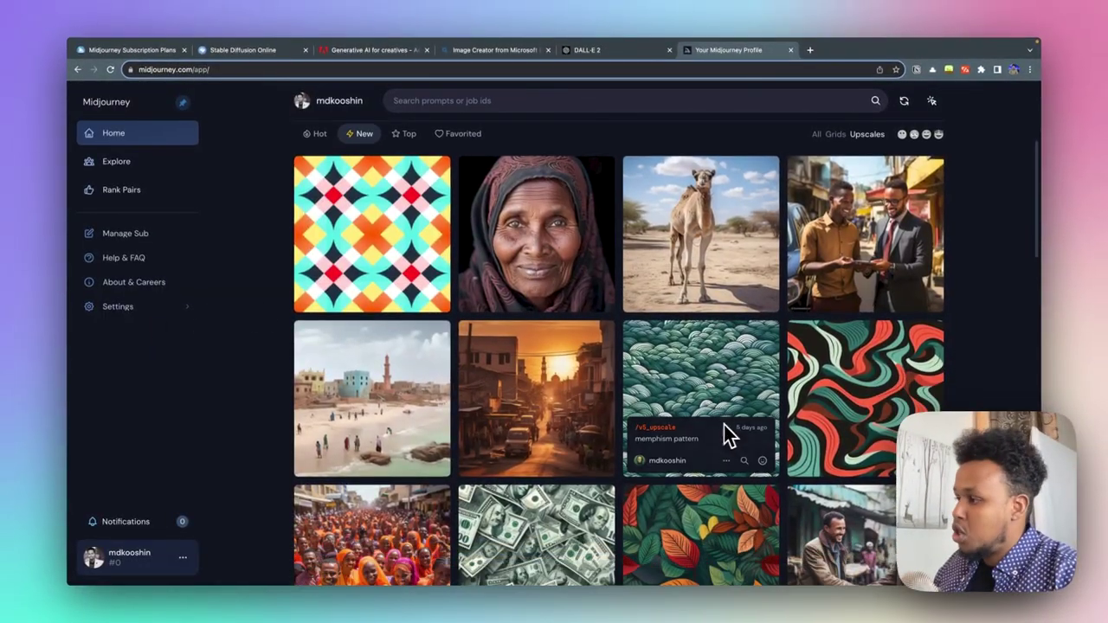
click(857, 227)
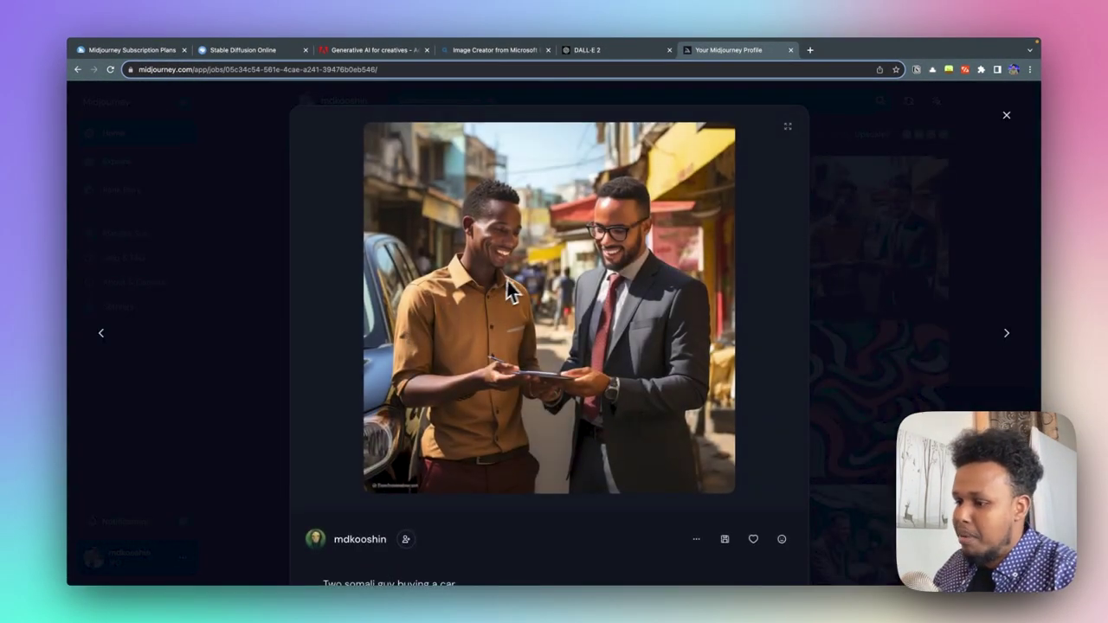
scroll(515, 307, down, 3)
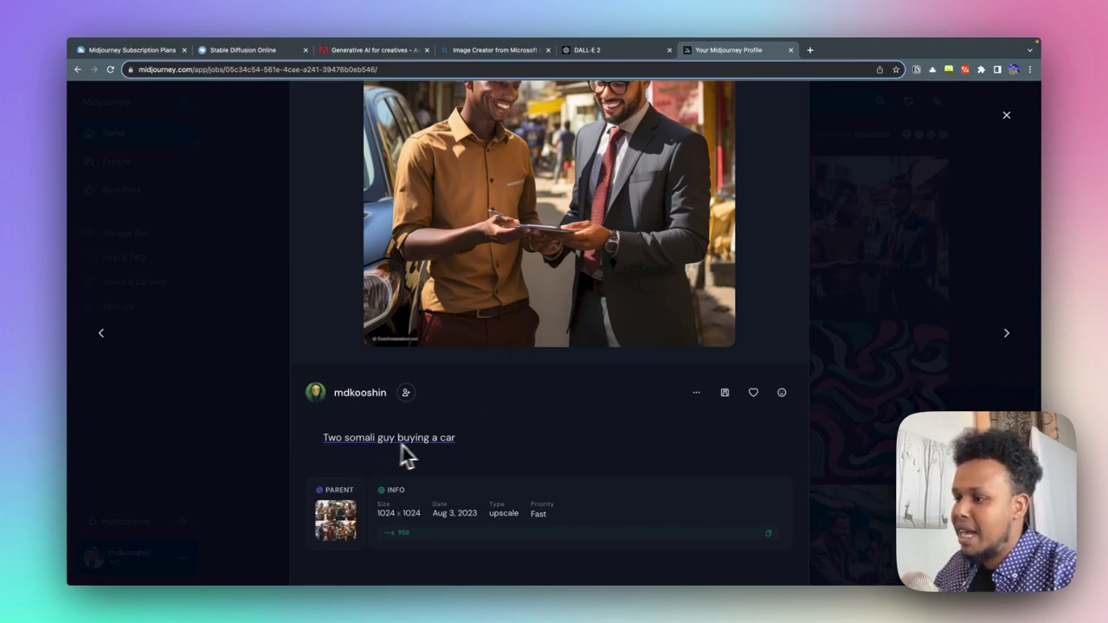
scroll(532, 451, up, 3)
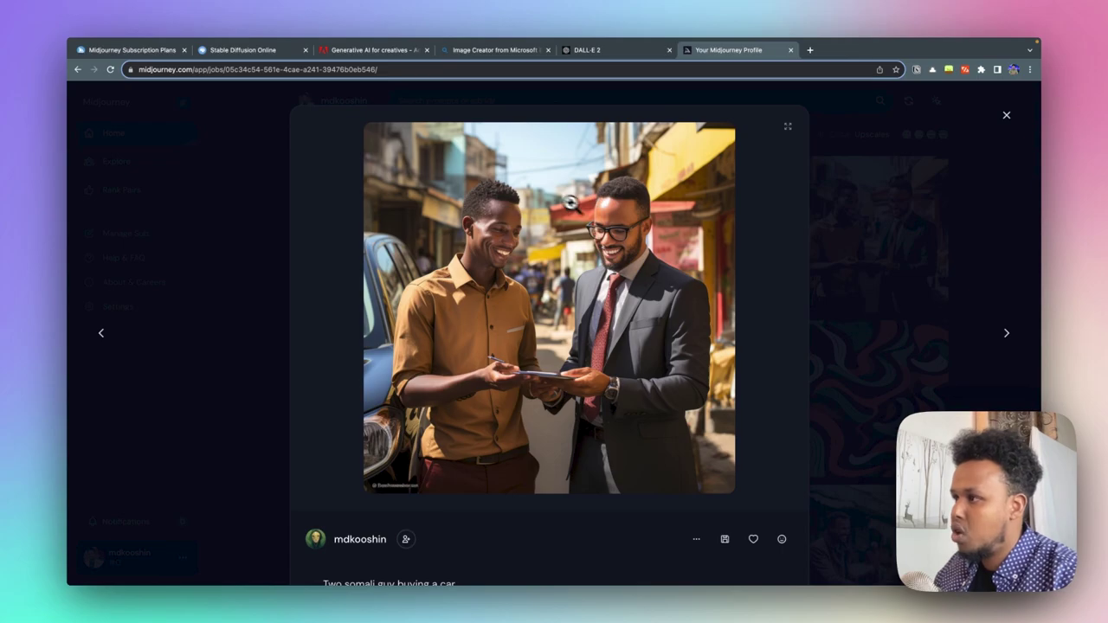
click(571, 202)
click(576, 278)
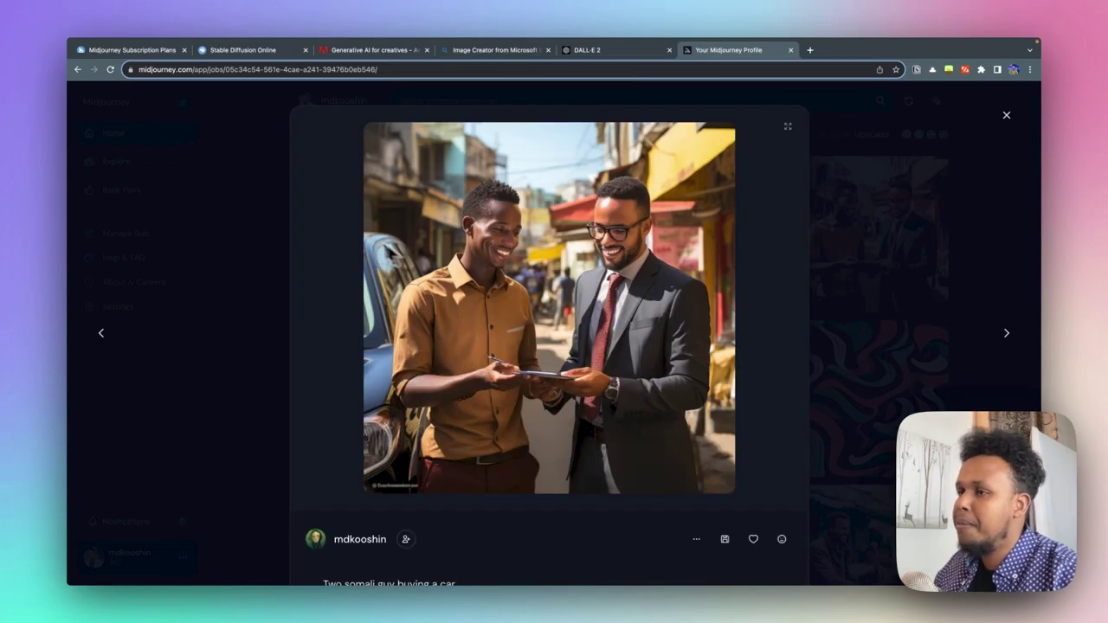
click(268, 203)
scroll(464, 350, down, 2)
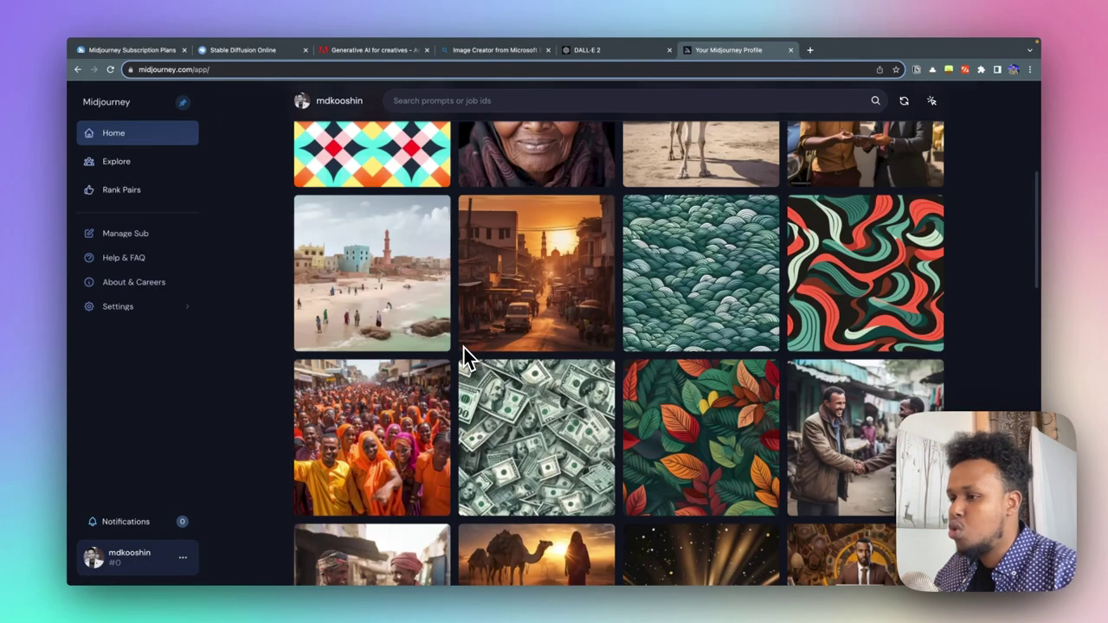
scroll(464, 348, down, 10)
scroll(463, 347, down, 1)
scroll(463, 348, up, 1)
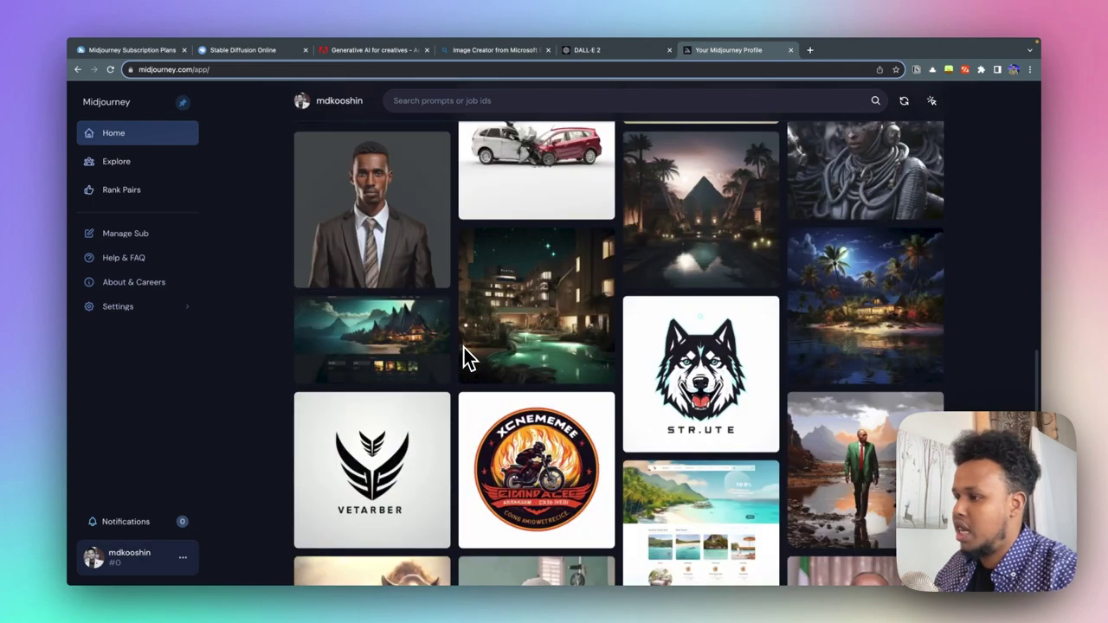
click(532, 531)
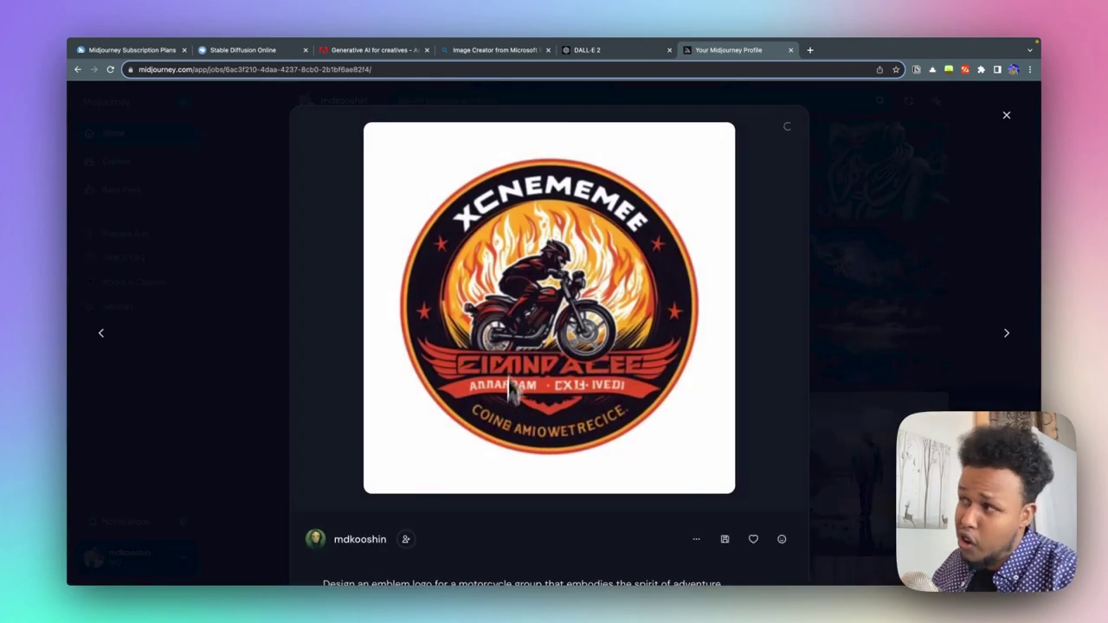
click(267, 265)
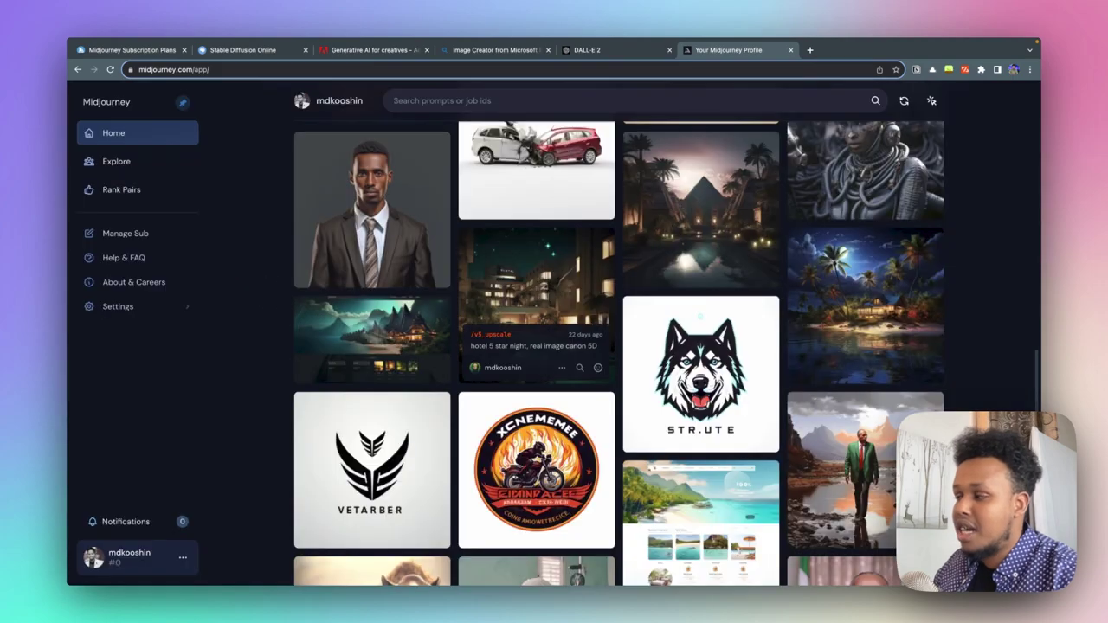
click(695, 517)
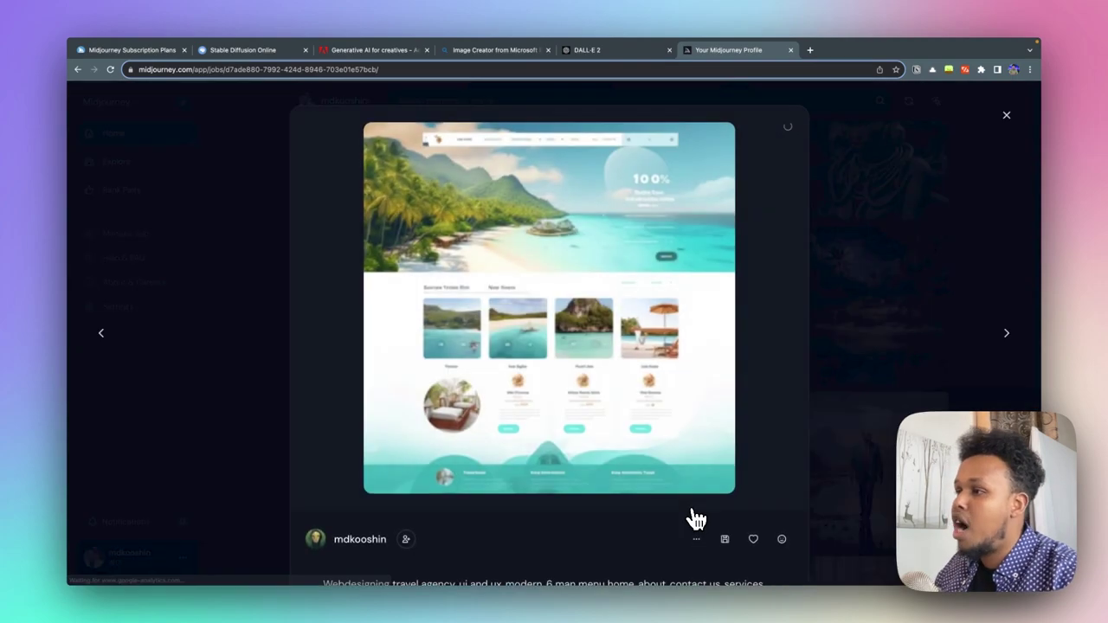
click(270, 333)
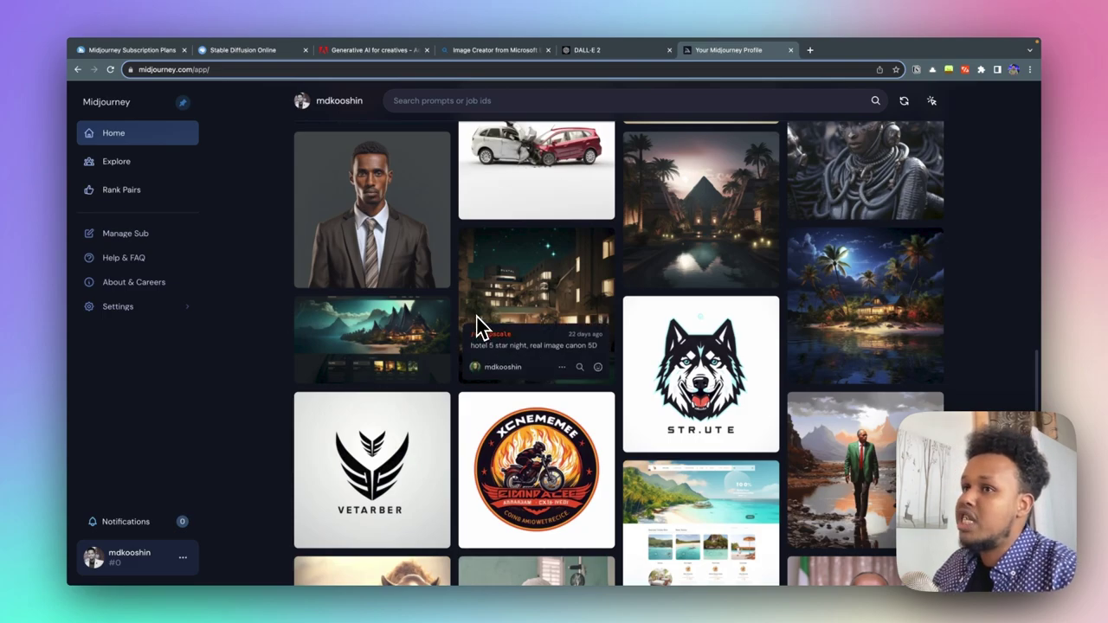
scroll(482, 327, up, 15)
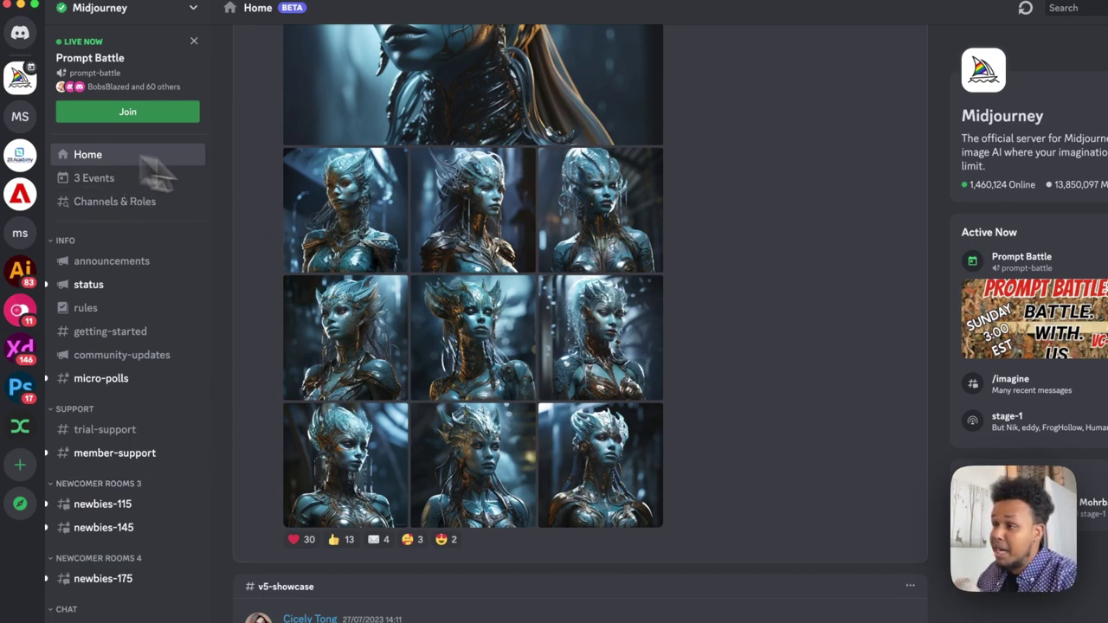
scroll(586, 279, up, 2)
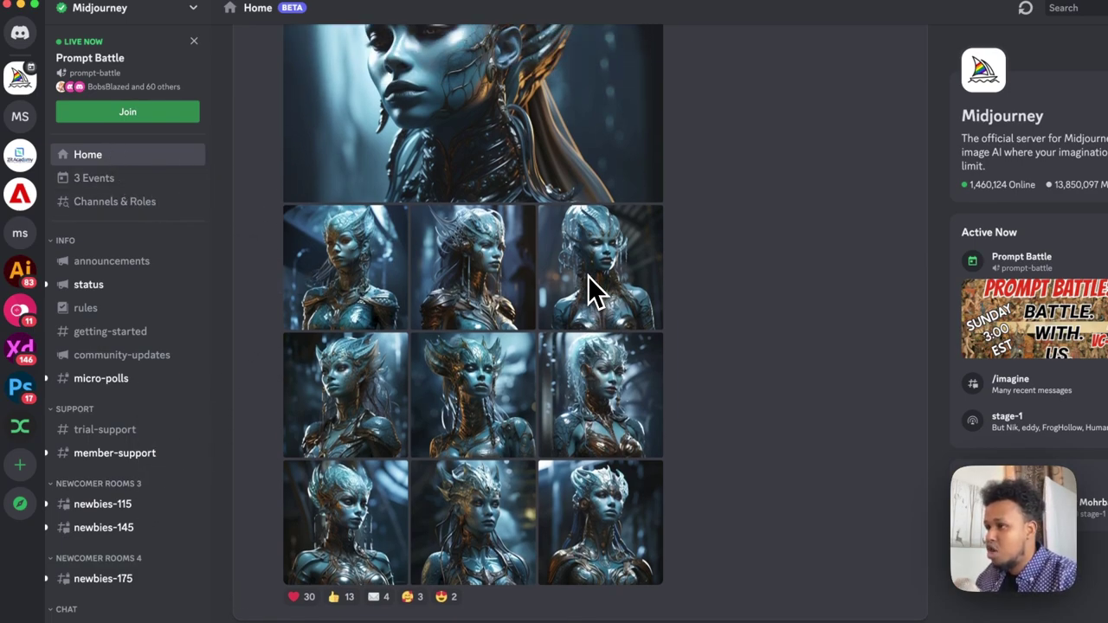
scroll(587, 275, down, 5)
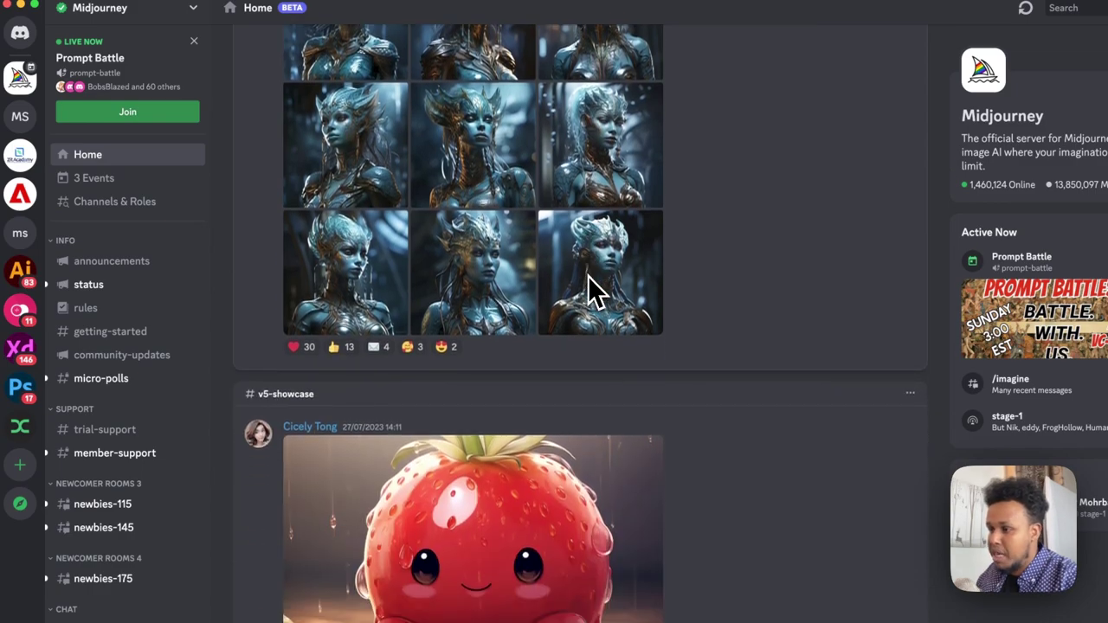
scroll(588, 276, down, 5)
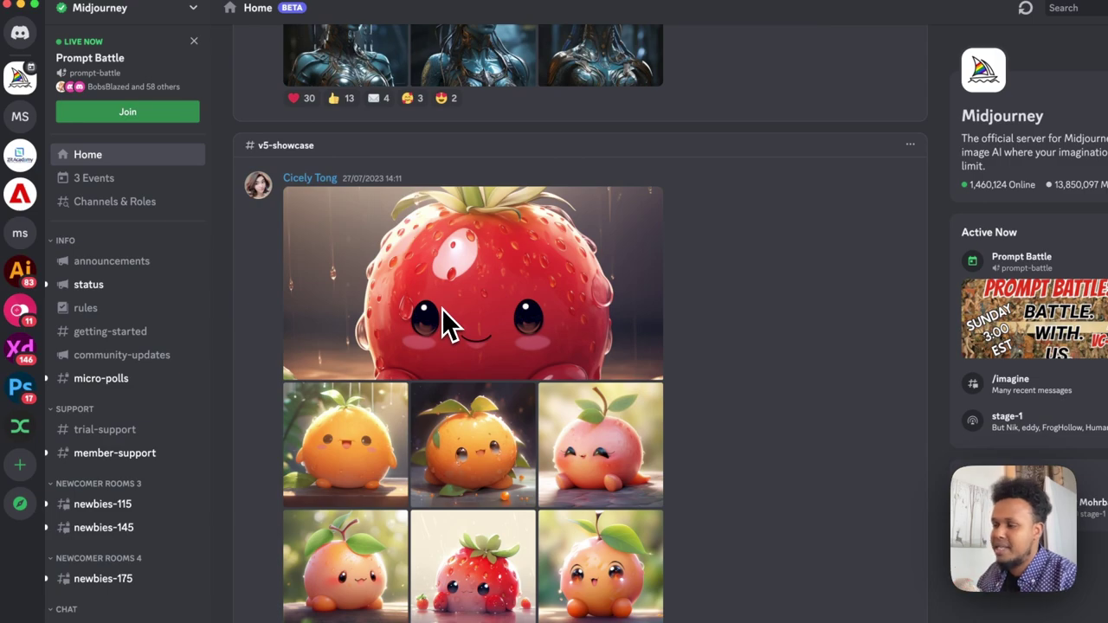
scroll(441, 309, down, 6)
scroll(441, 308, down, 6)
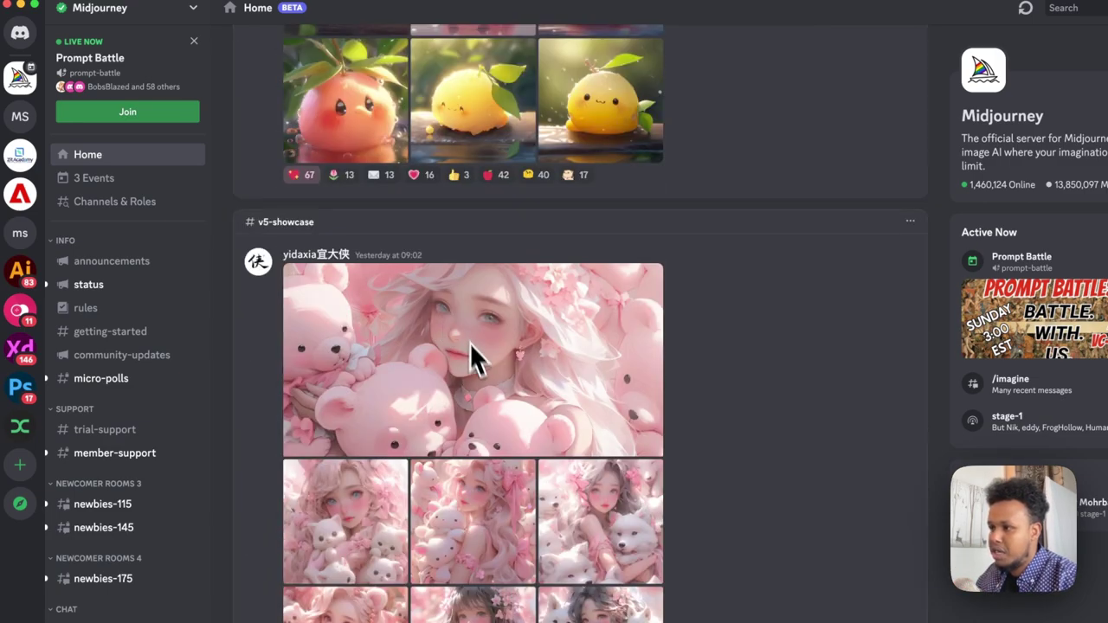
scroll(476, 345, down, 5)
scroll(483, 346, up, 1)
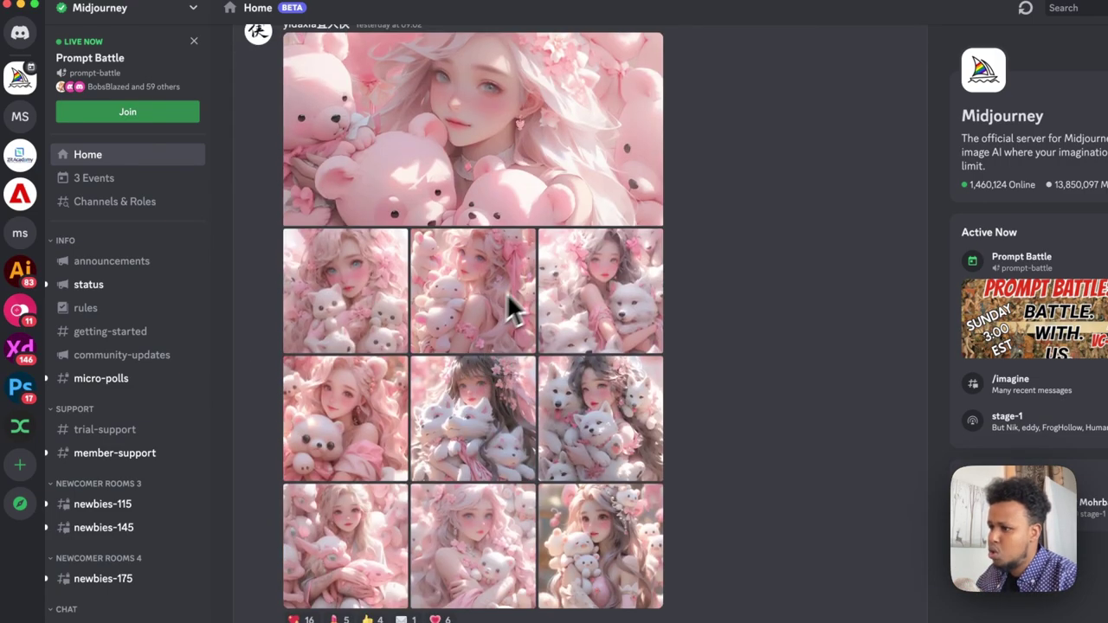
scroll(510, 307, down, 3)
scroll(518, 321, down, 6)
scroll(517, 321, down, 2)
scroll(517, 322, down, 2)
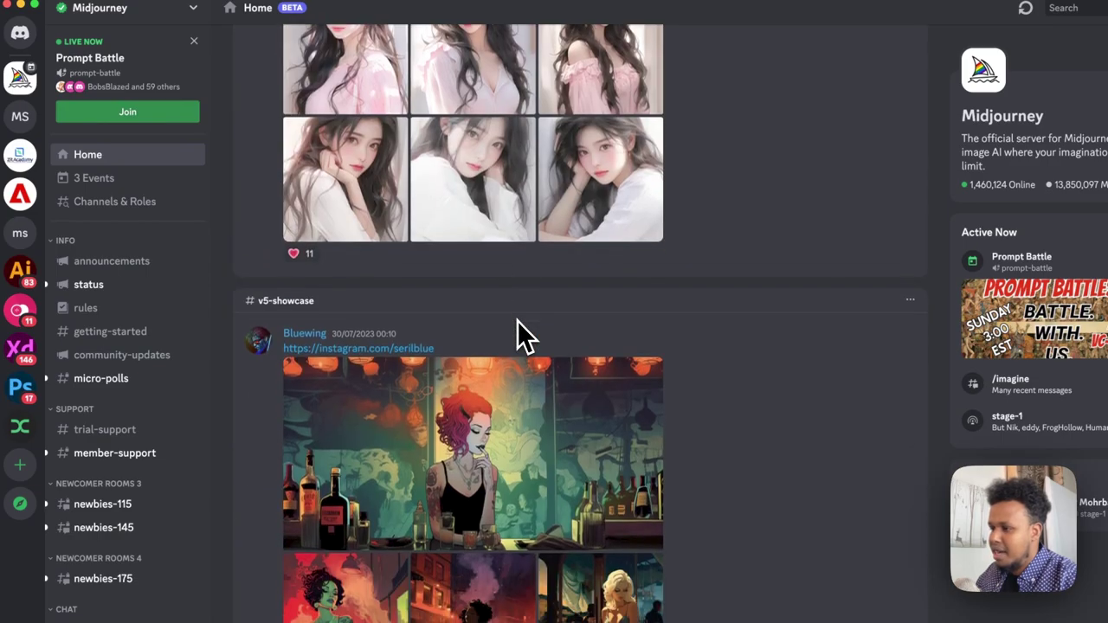
scroll(517, 321, down, 3)
scroll(553, 390, down, 5)
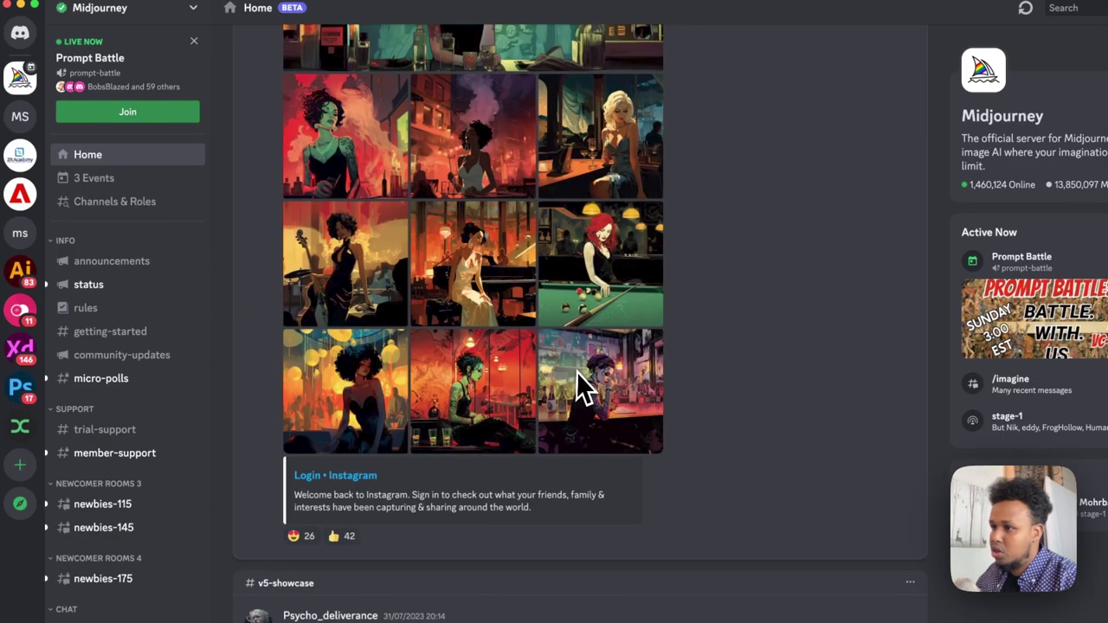
scroll(562, 366, down, 9)
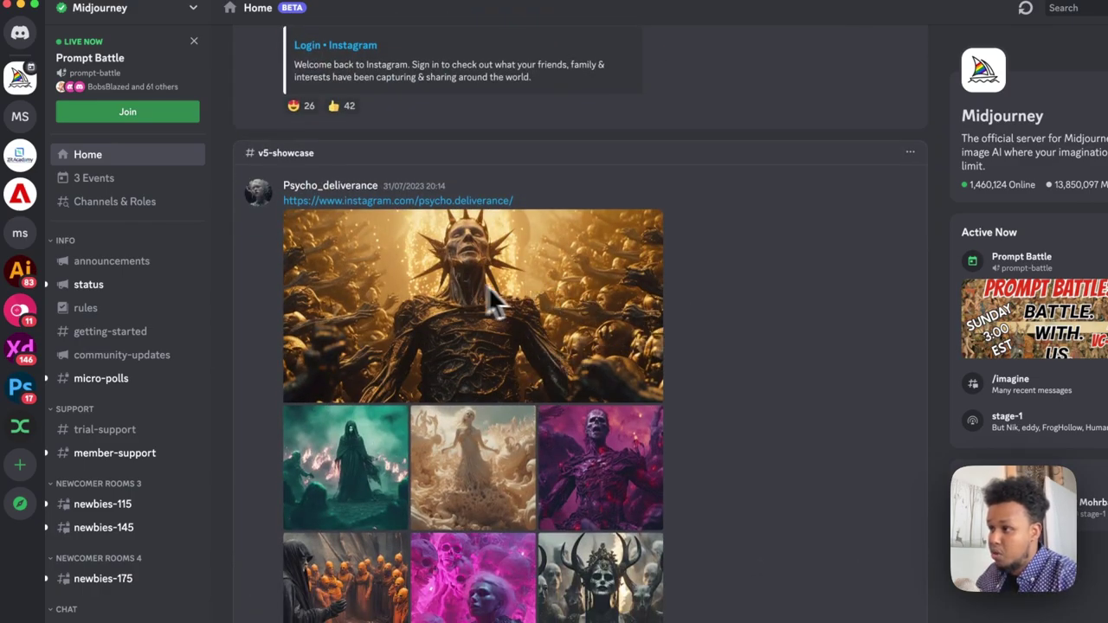
scroll(545, 346, down, 3)
scroll(554, 333, down, 3)
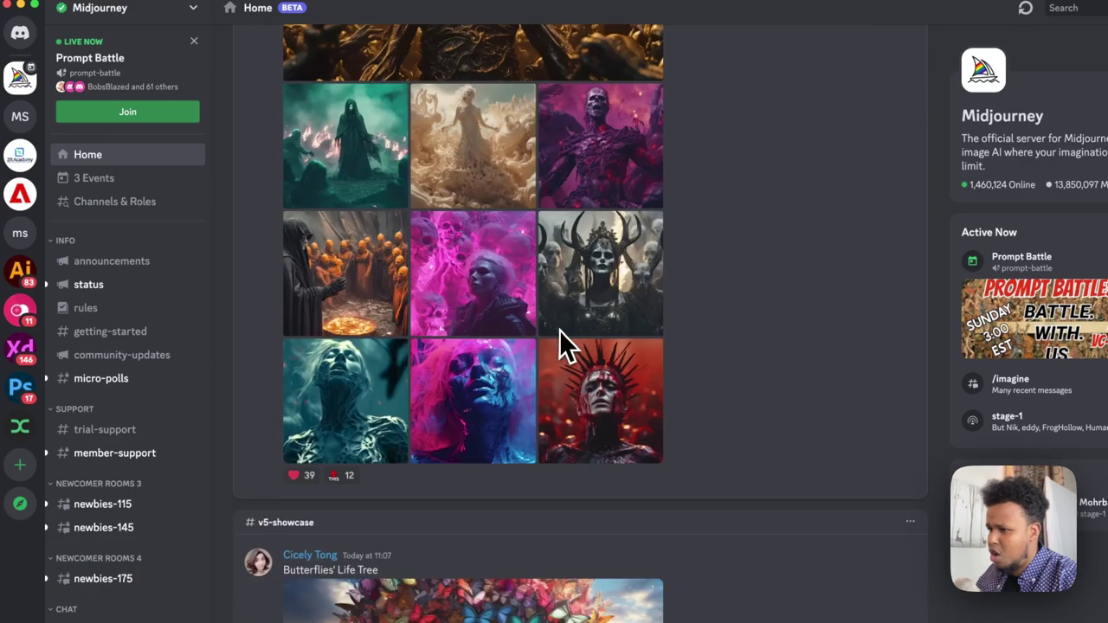
scroll(559, 330, down, 2)
scroll(562, 329, down, 4)
scroll(442, 359, down, 3)
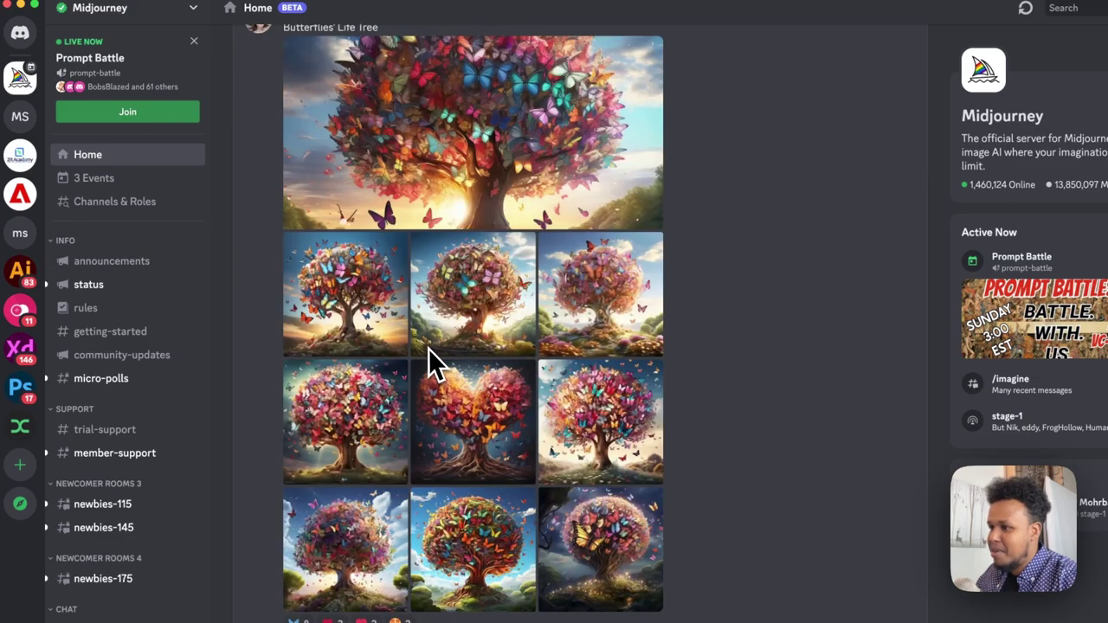
scroll(427, 348, up, 1)
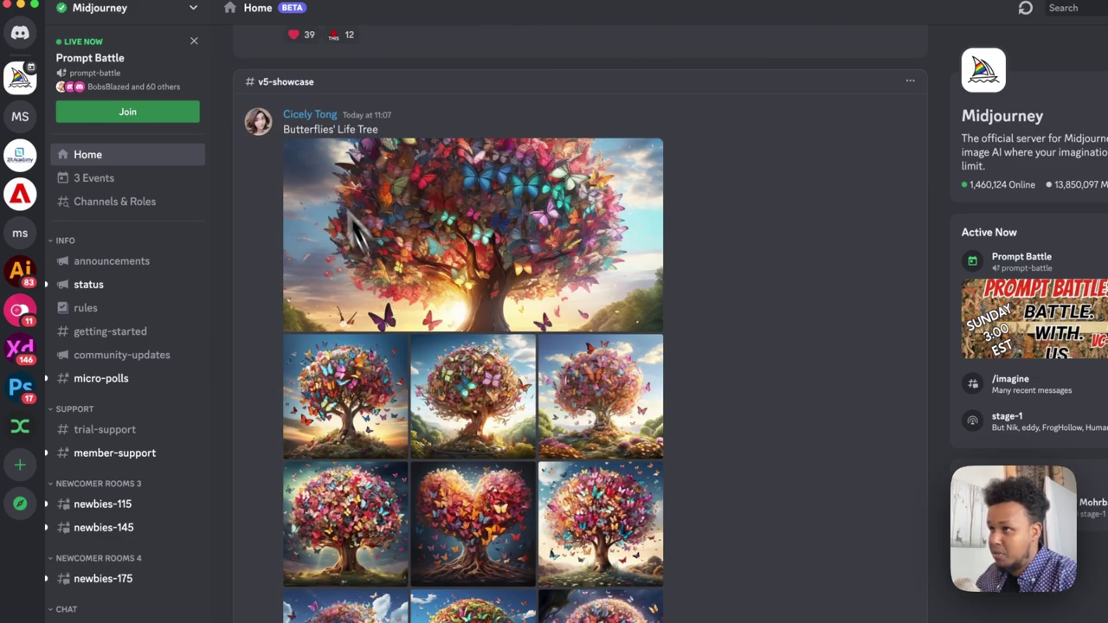
scroll(459, 307, down, 4)
scroll(470, 334, down, 3)
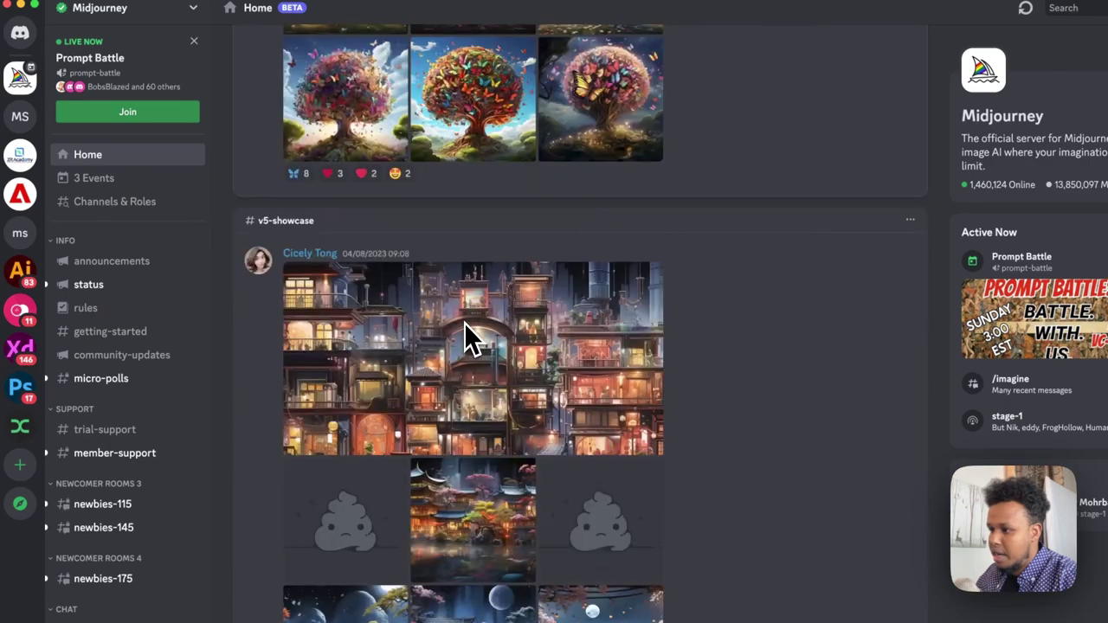
scroll(485, 351, down, 4)
scroll(554, 337, down, 1)
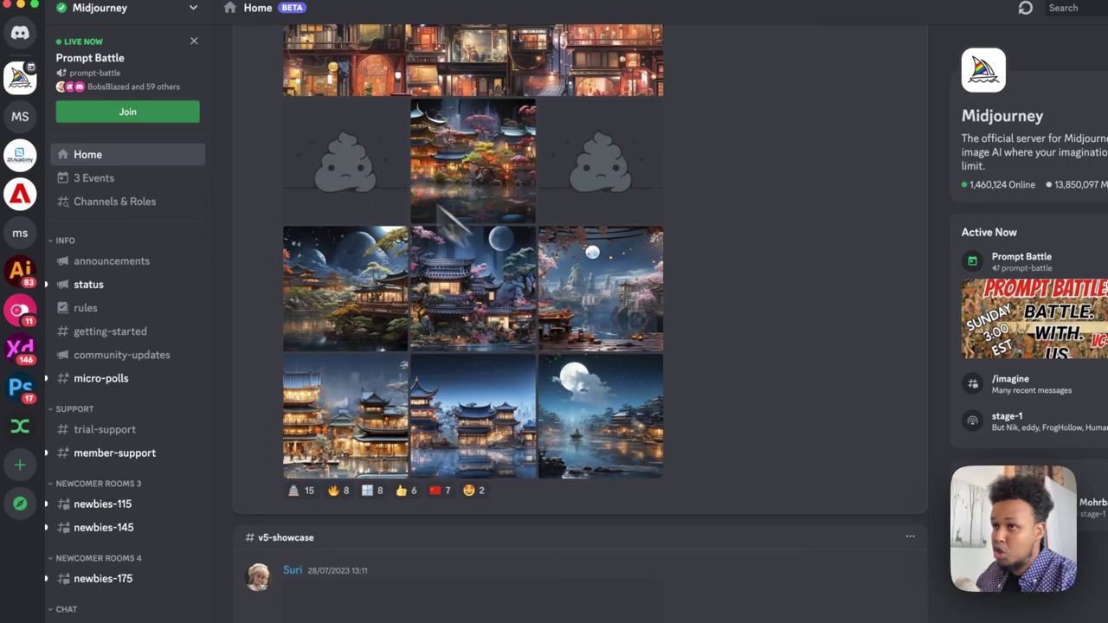
Step: Open #learning-midjourney on the personal MidJourney Server and scroll through past image grids
click(21, 125)
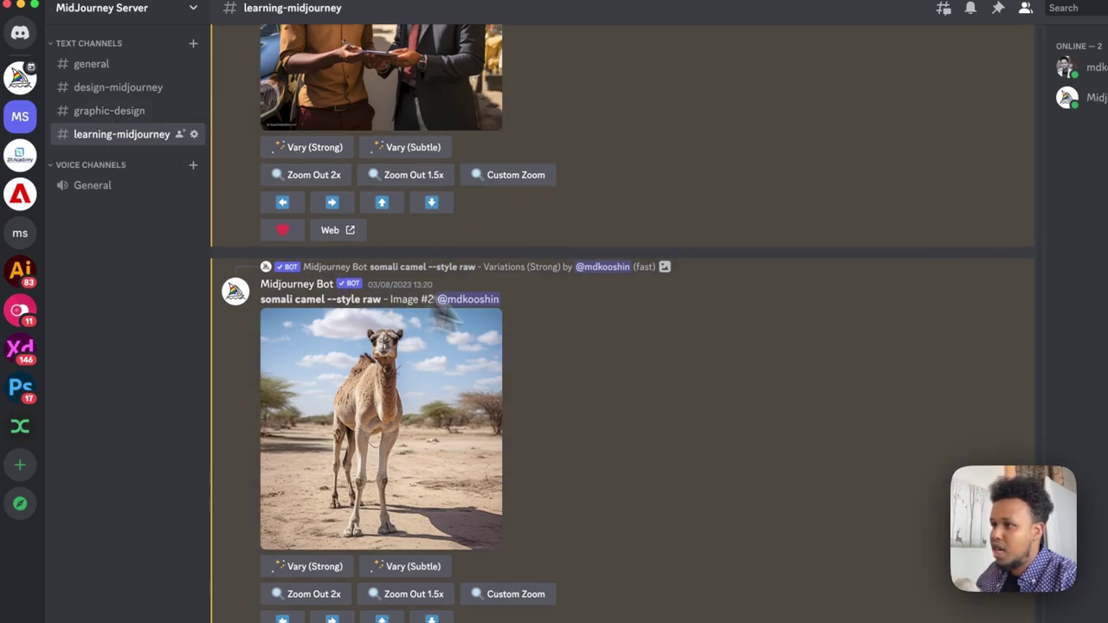
scroll(556, 346, up, 10)
scroll(556, 346, up, 10)
scroll(556, 346, up, 10)
scroll(555, 335, down, 5)
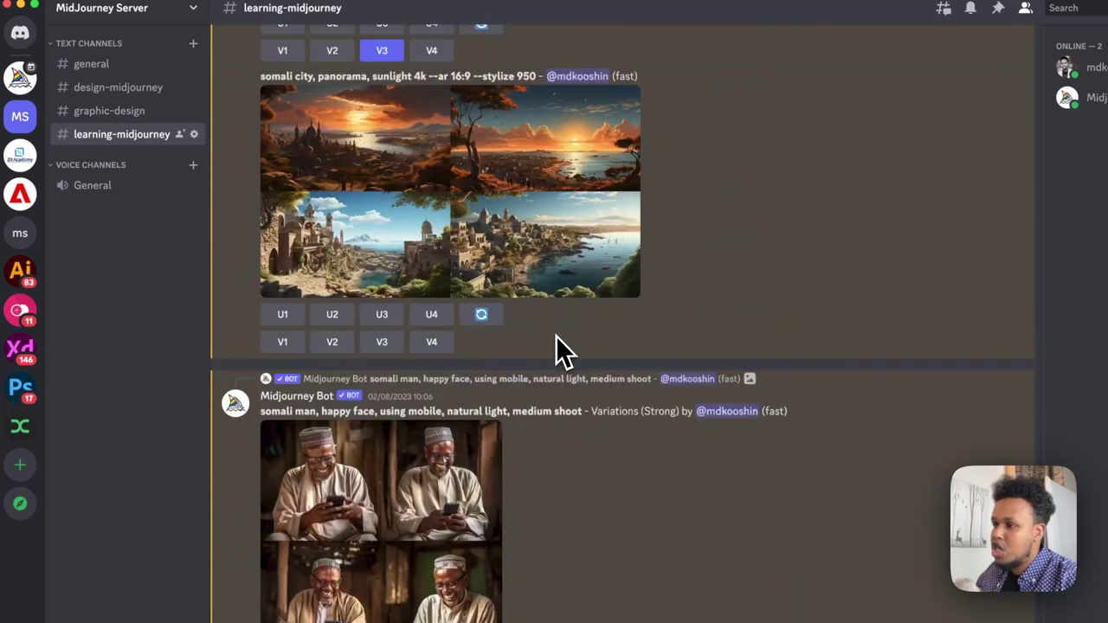
scroll(555, 336, down, 3)
scroll(556, 336, down, 4)
scroll(556, 336, down, 3)
scroll(556, 335, down, 4)
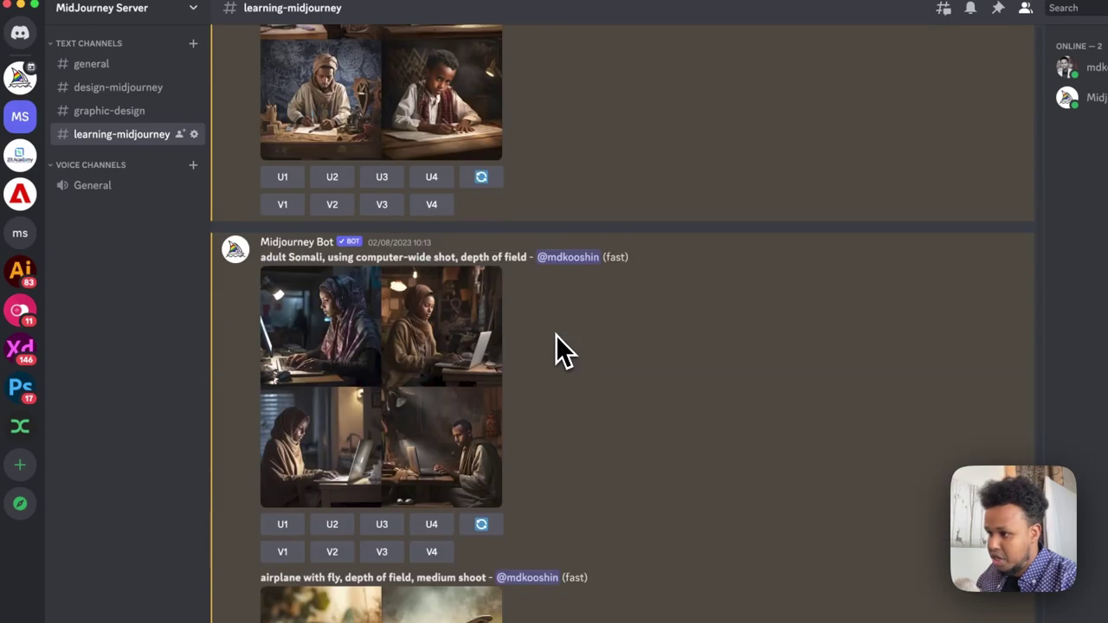
scroll(556, 335, down, 3)
scroll(556, 335, down, 3)
scroll(555, 335, down, 4)
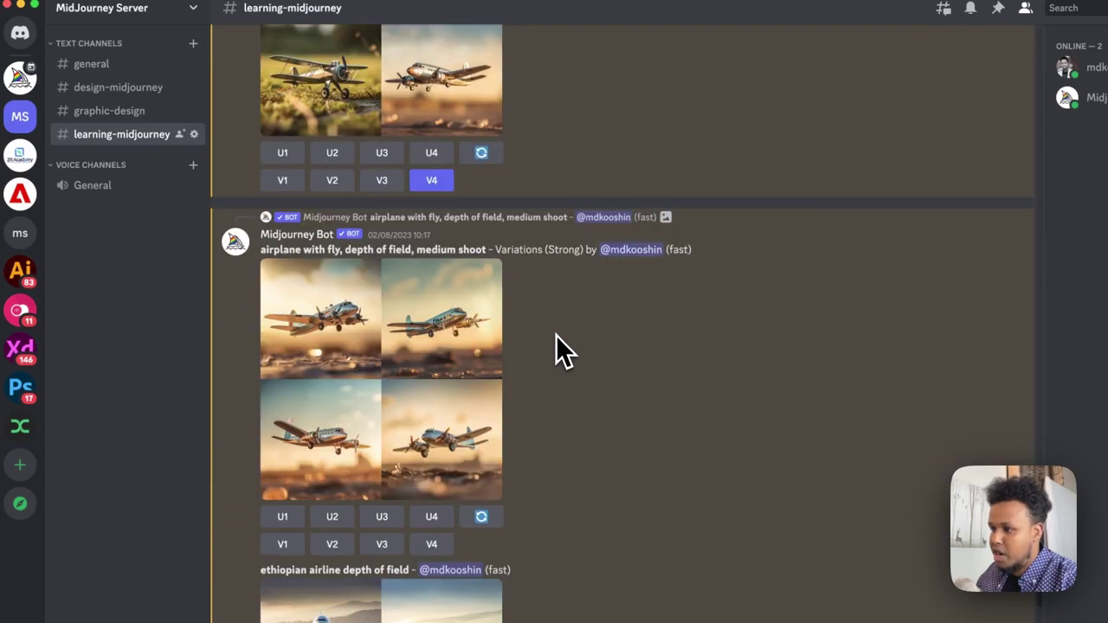
scroll(555, 335, down, 3)
scroll(556, 335, down, 3)
Step: Preview the ethiopian airline grid, close it, and scroll down to the 'somali camel' variation
click(512, 350)
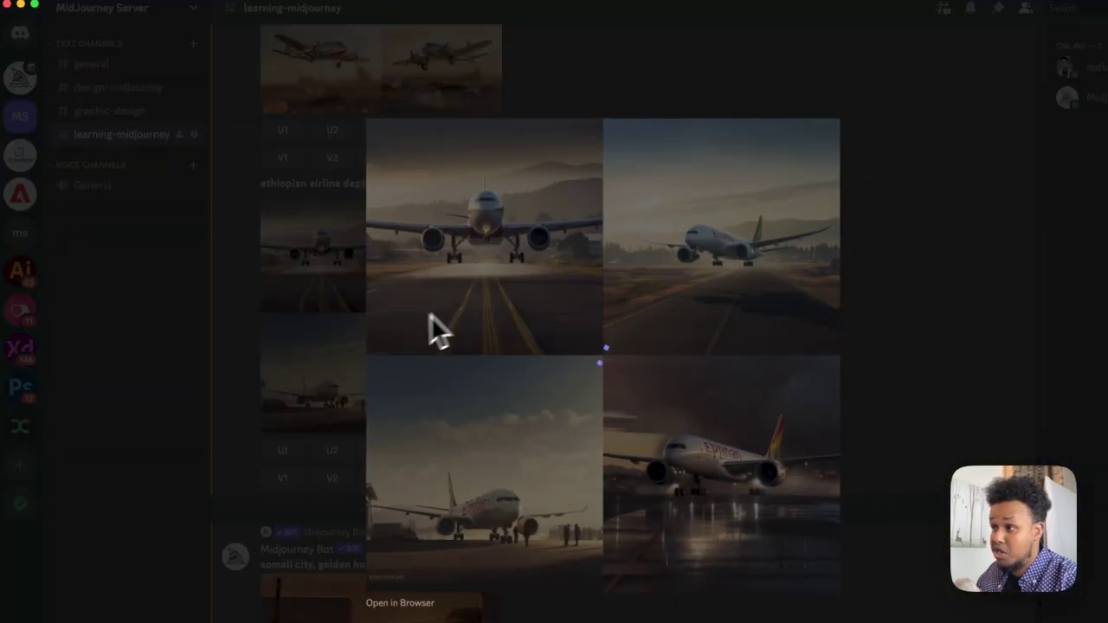
click(305, 381)
scroll(459, 372, down, 4)
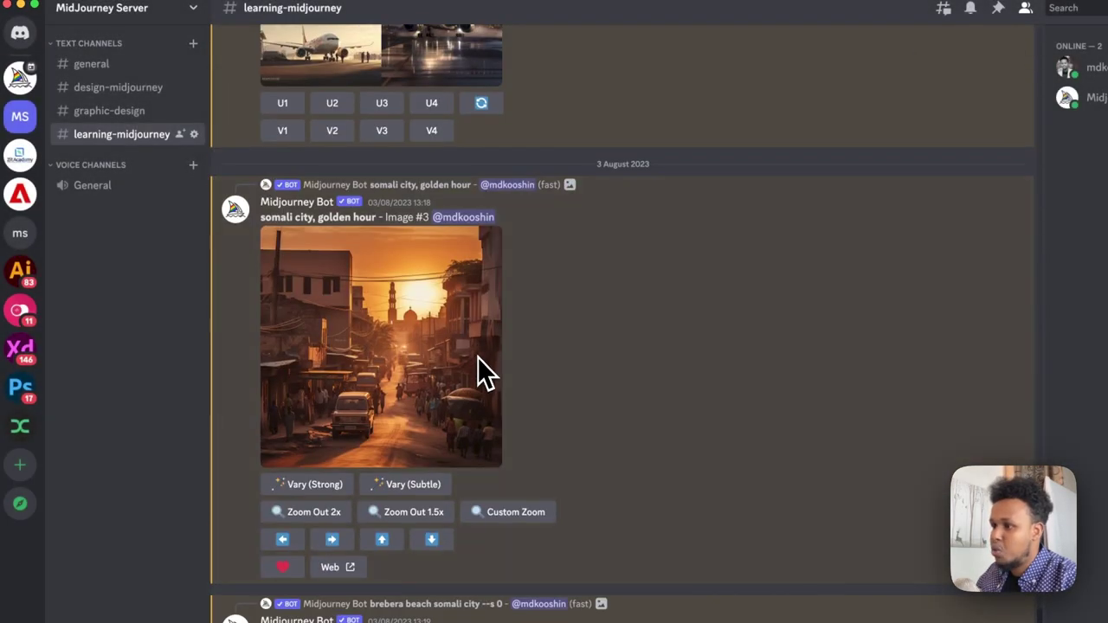
scroll(478, 357, down, 3)
scroll(478, 356, down, 2)
scroll(478, 356, down, 5)
scroll(478, 357, down, 5)
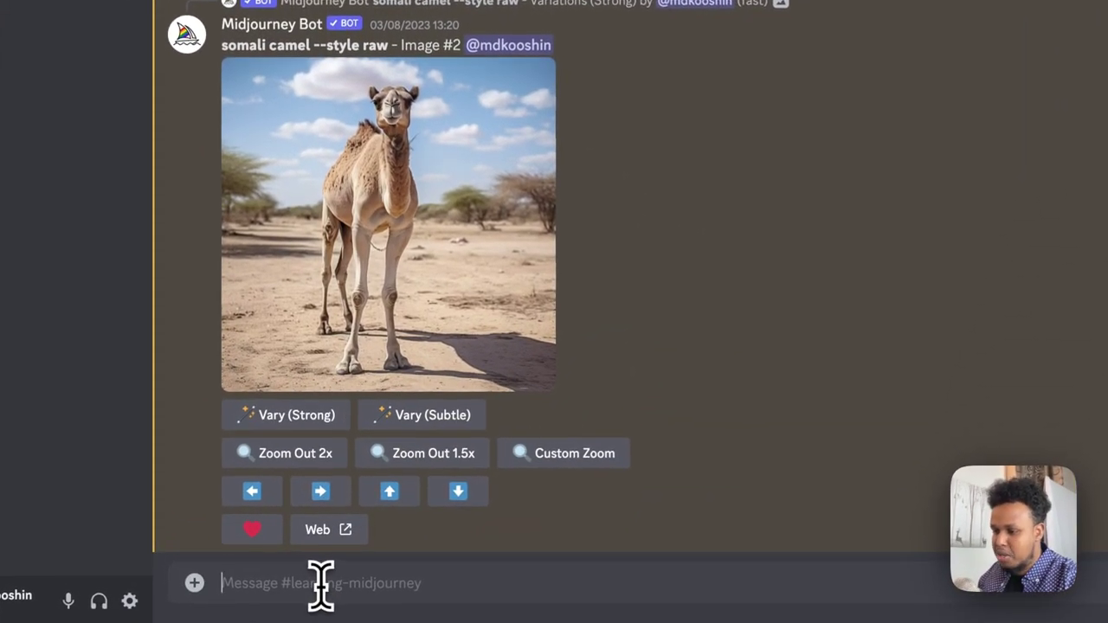
Step: Send the /imagine prompt 'close-up somali man, happy face, soft light, realistic' to Midjourney
text(/)
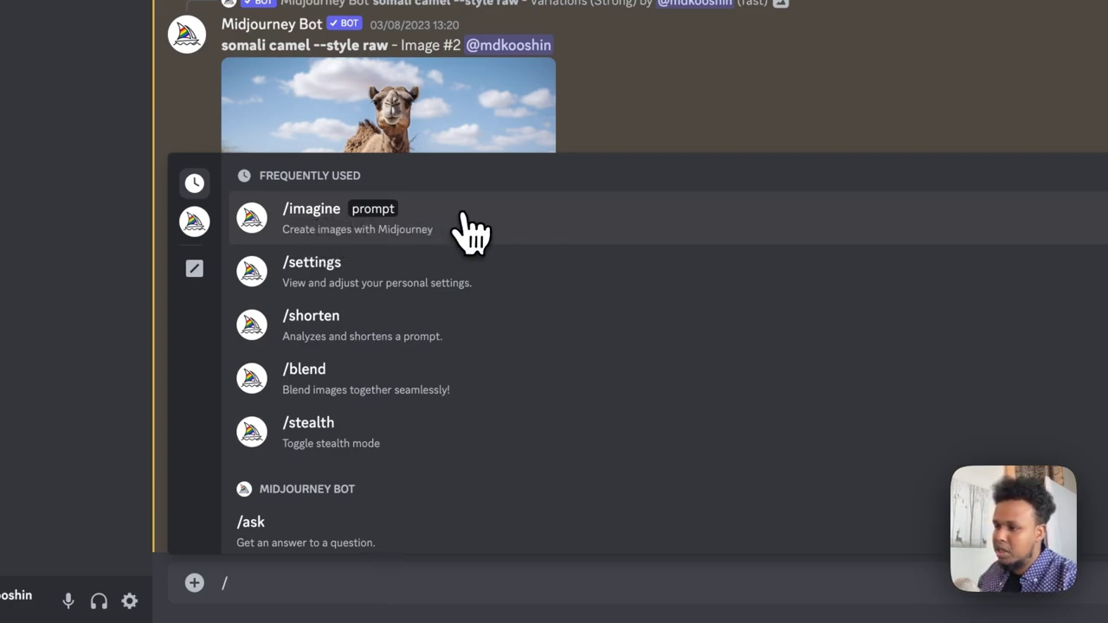
click(463, 223)
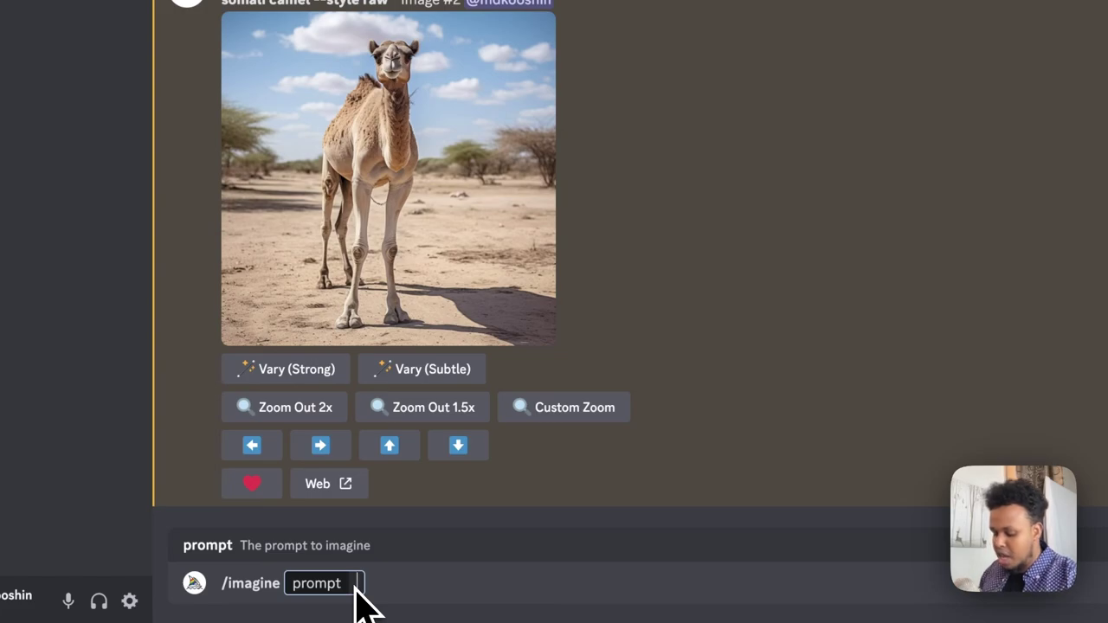
text(close-)
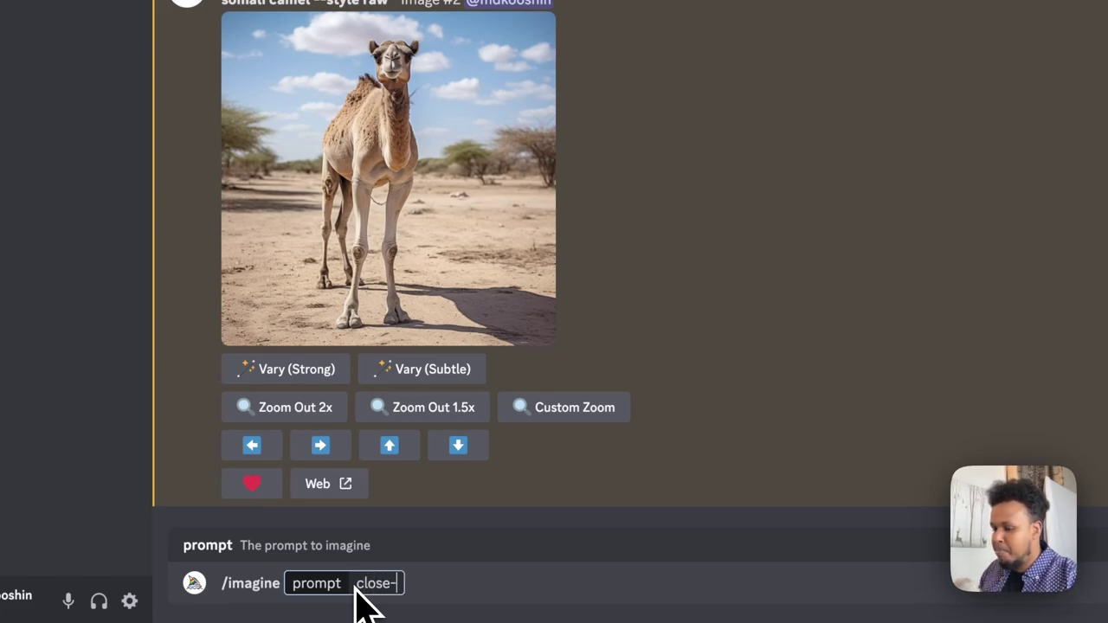
text(up )
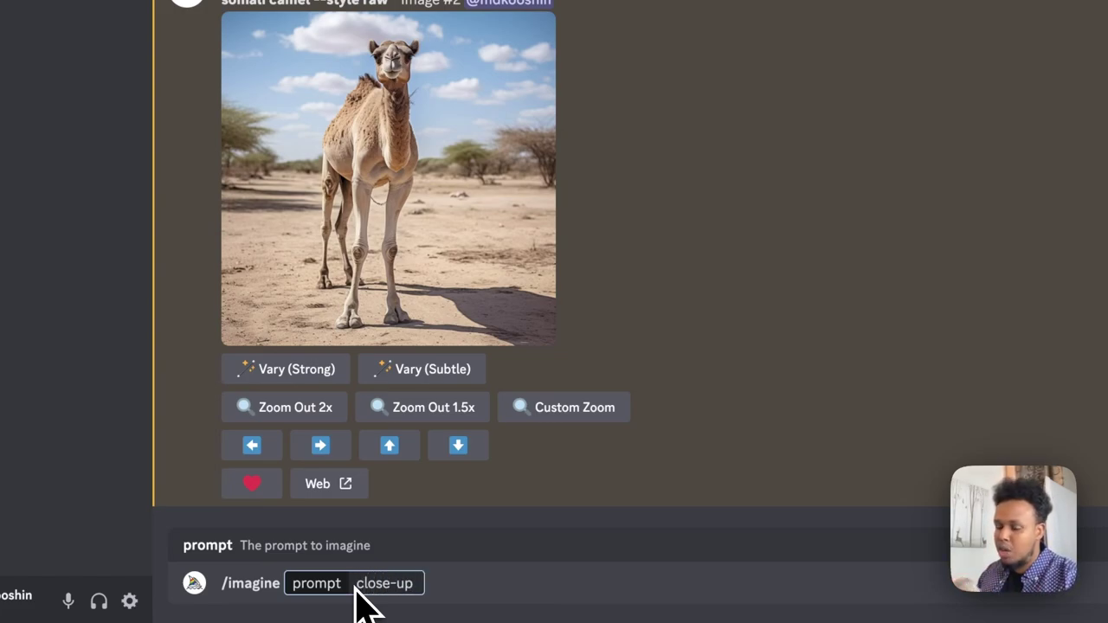
text(sma)
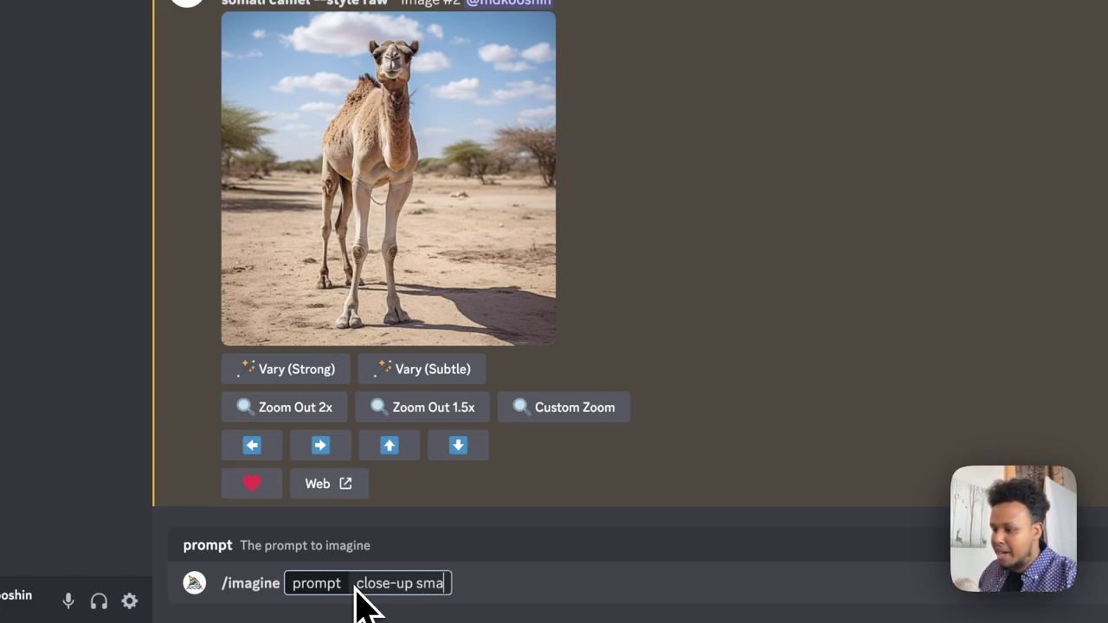
key(BackSpace)
key(BackSpace)
text(omali m)
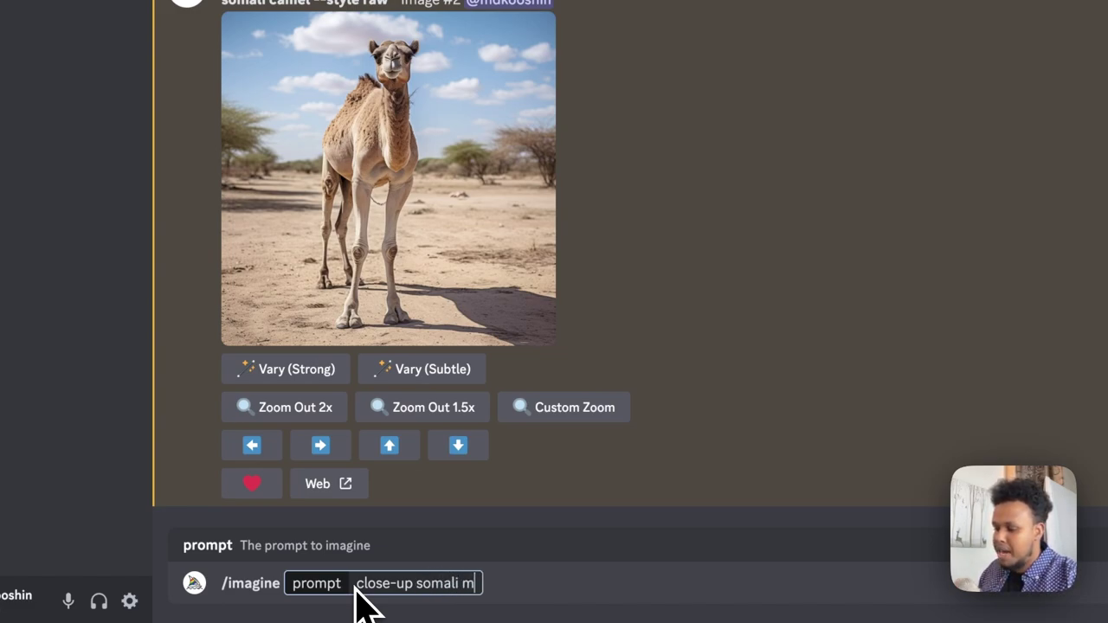
text(an)
key(BackSpace)
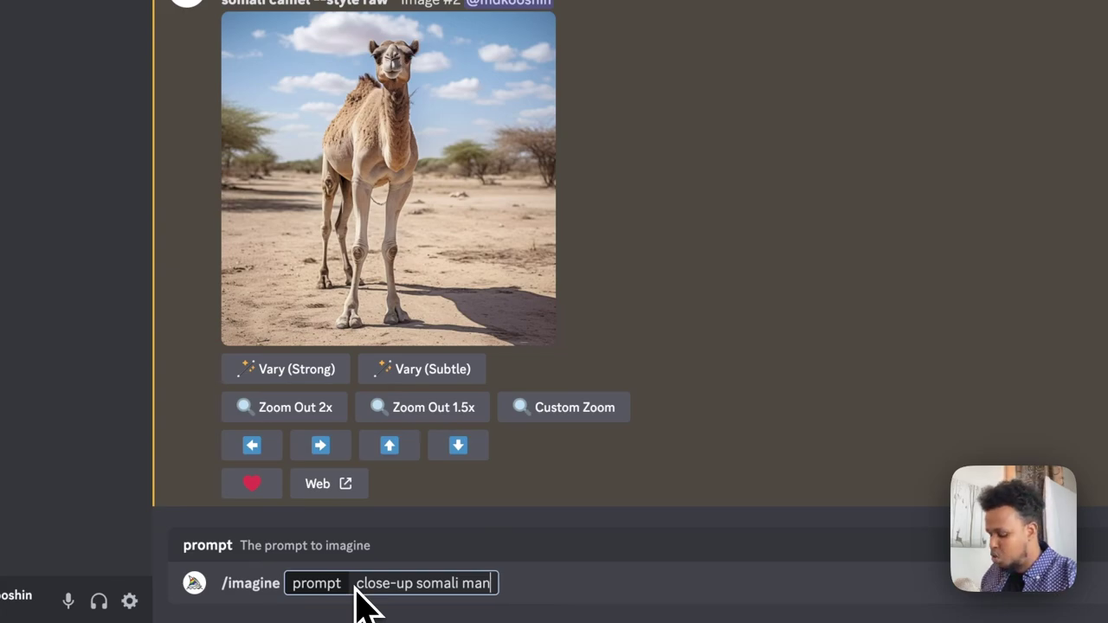
text(, happy face)
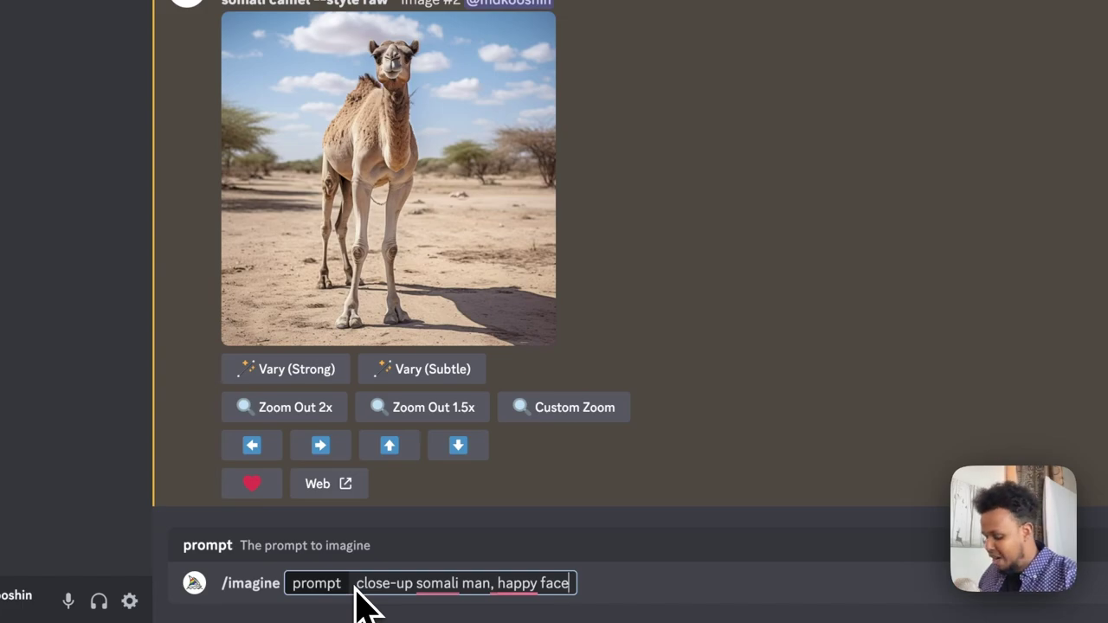
text(,)
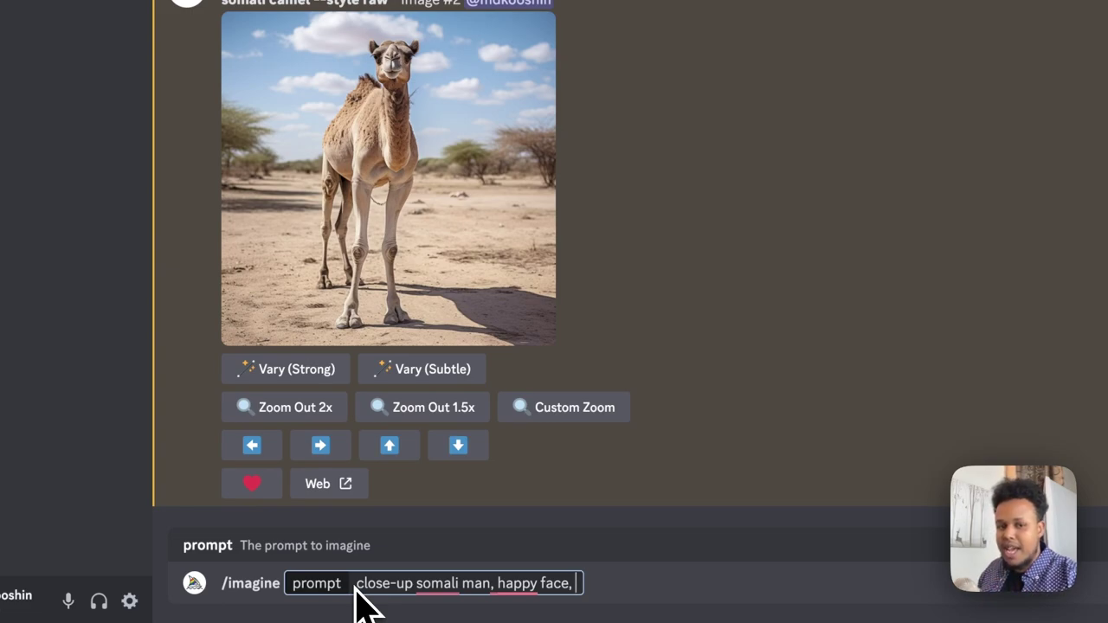
text(soft light)
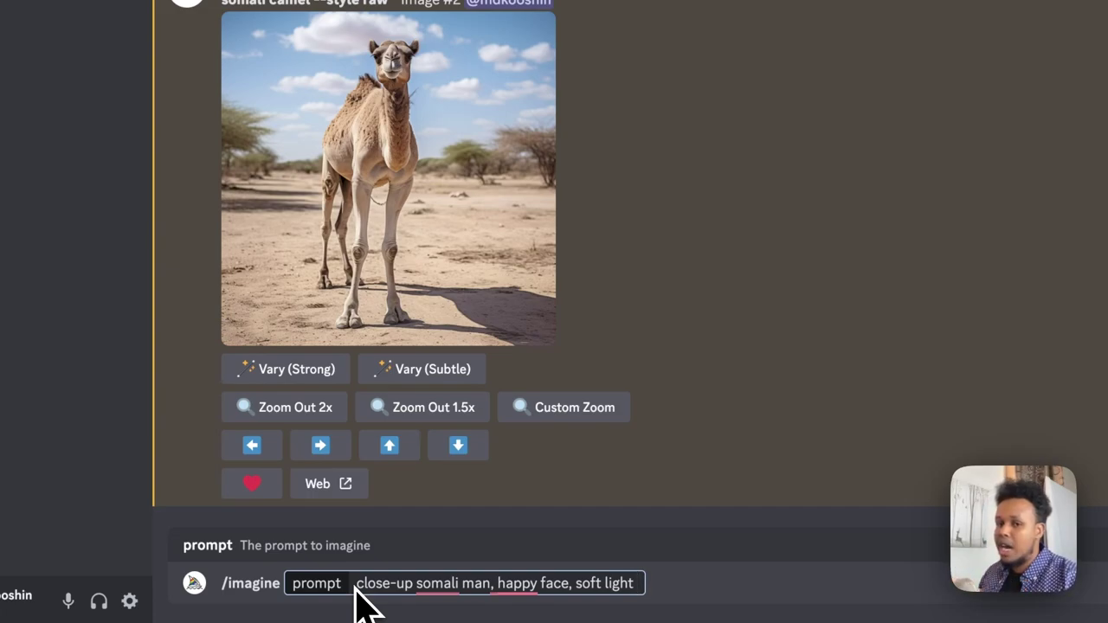
key(BackSpace)
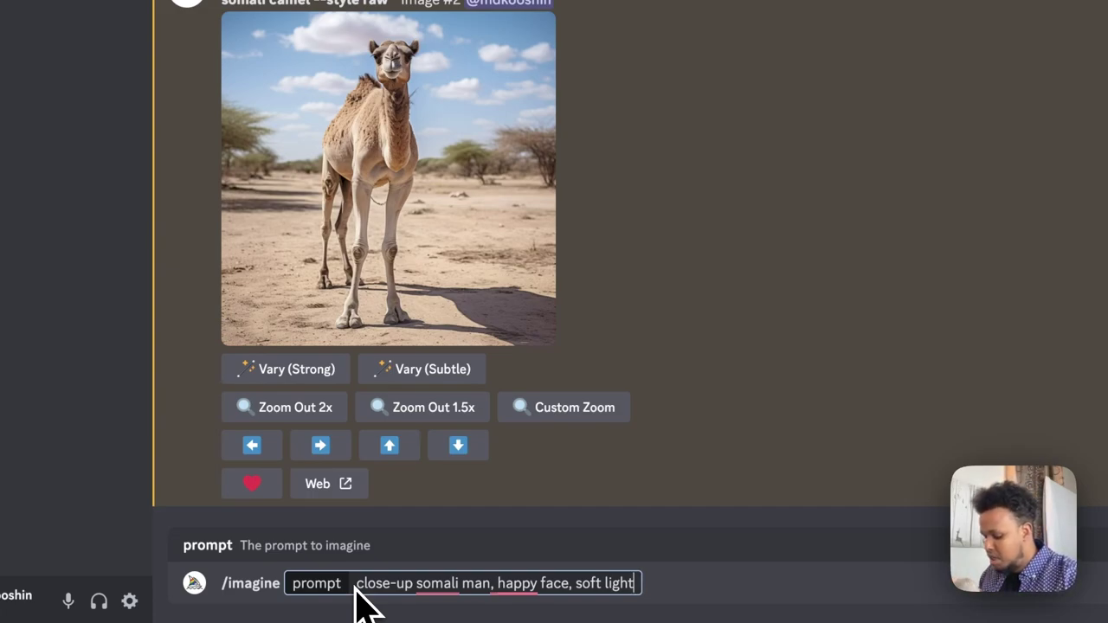
text(, realistic)
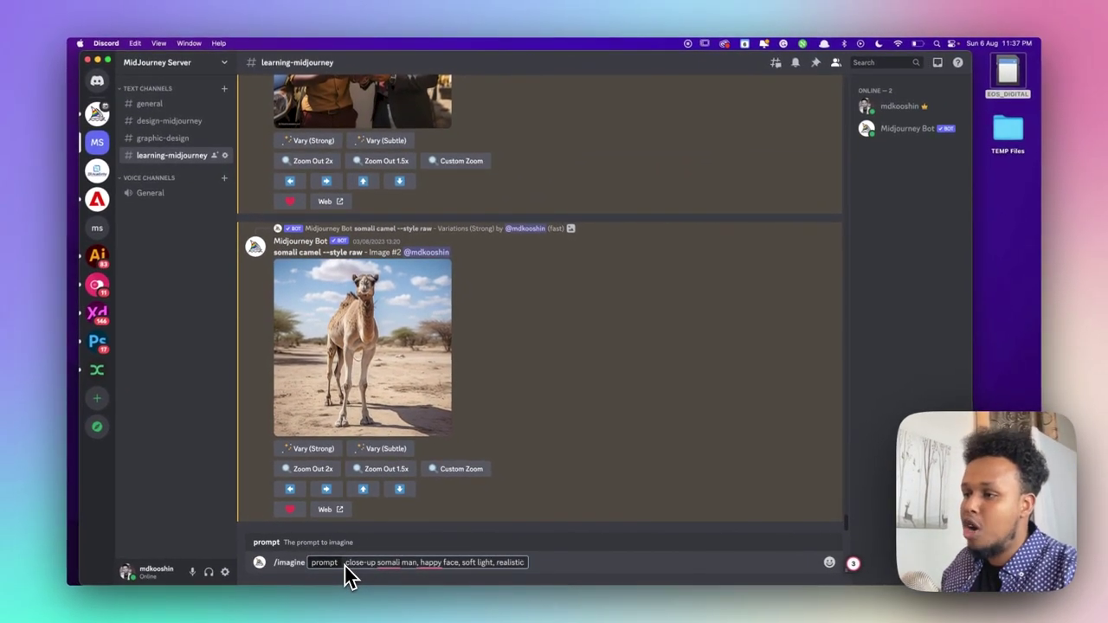
key(Return)
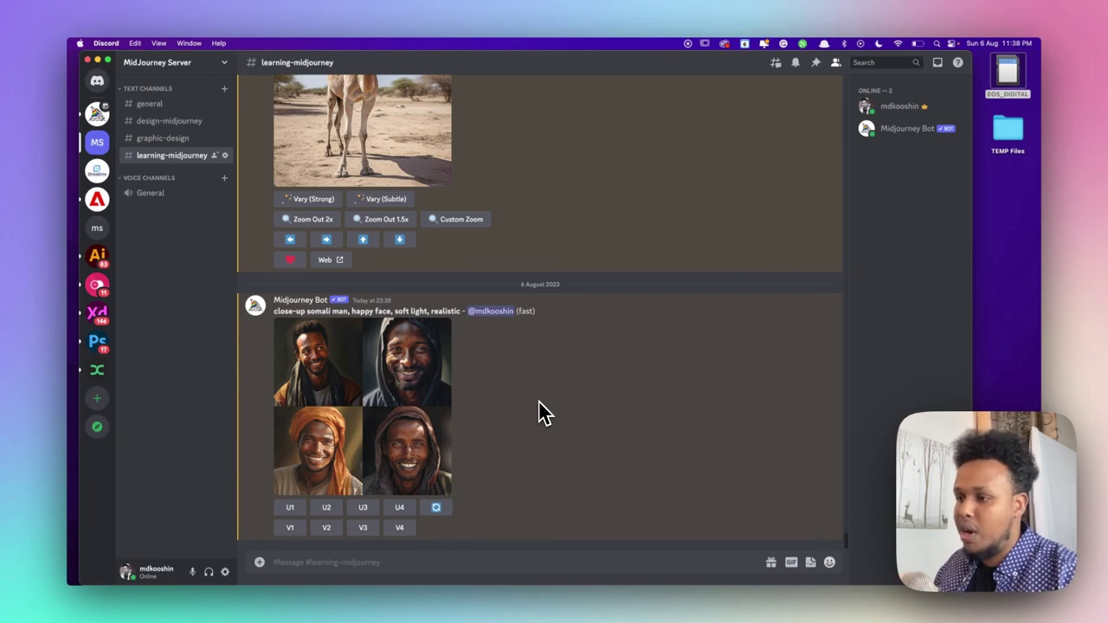
click(358, 394)
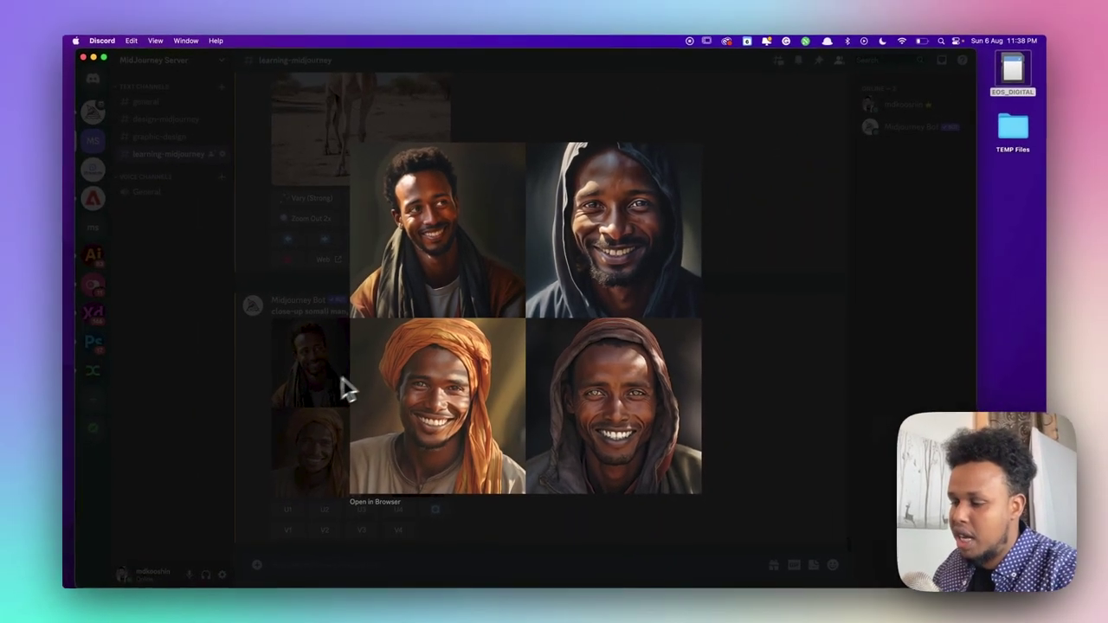
click(338, 390)
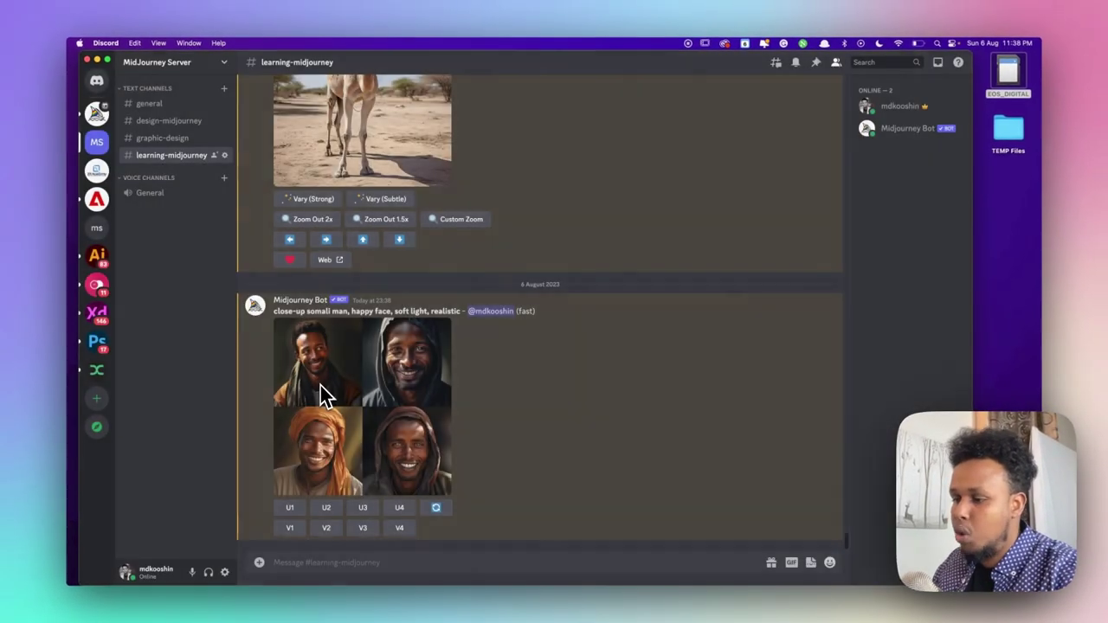
click(346, 409)
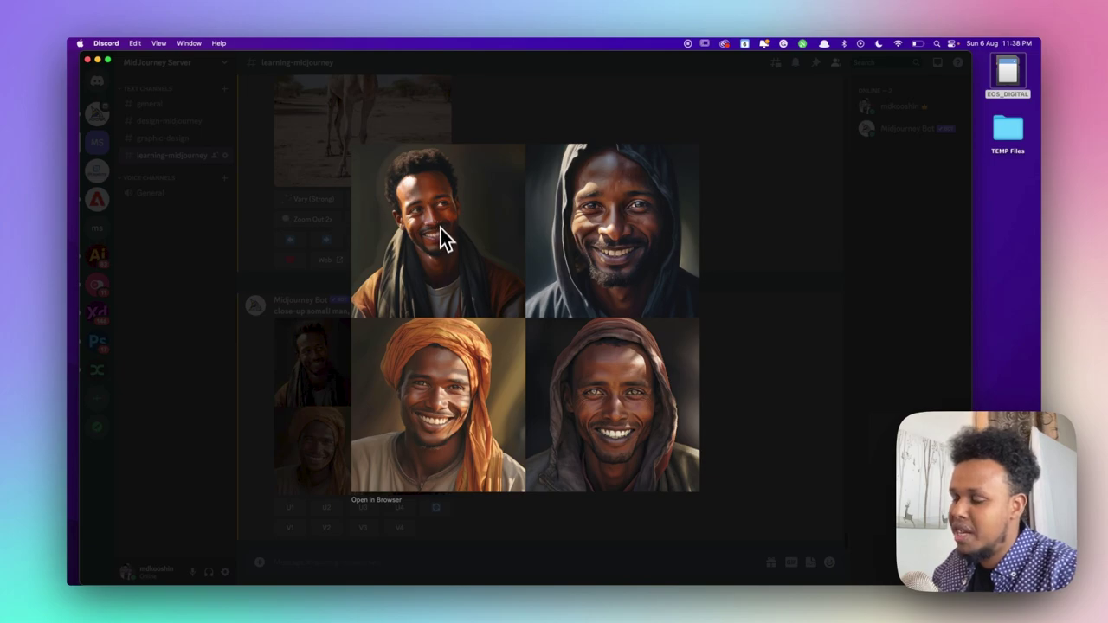
click(320, 433)
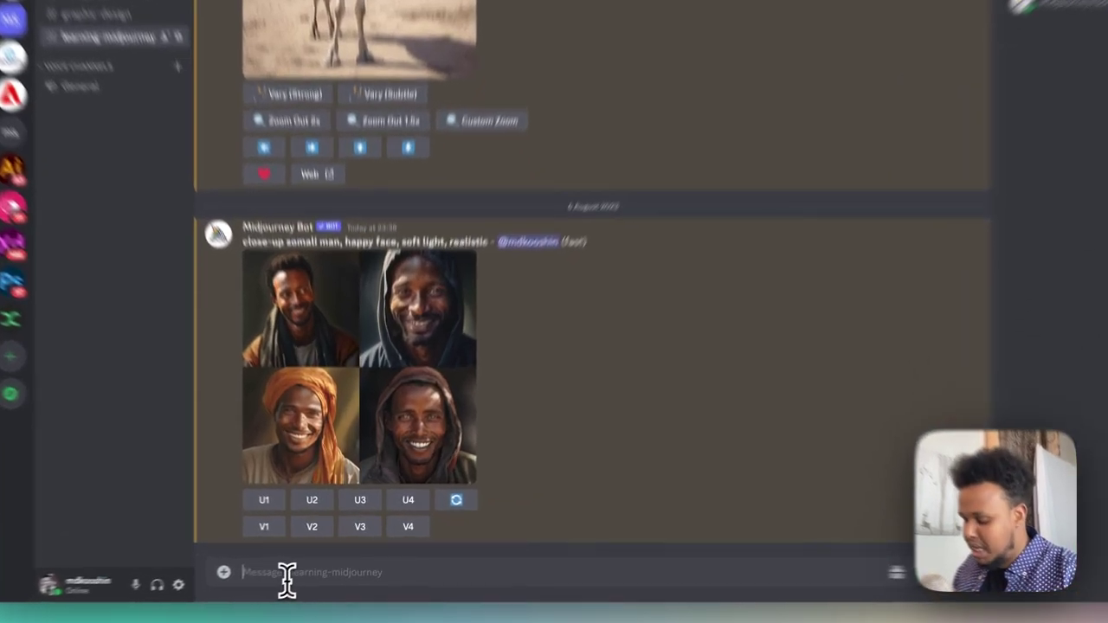
Step: Submit /imagine 'Medium shot Somali man, happy face, using a laptop, indoor, canon 5d, 24mm, cinematic --ar 16:9'
text(/)
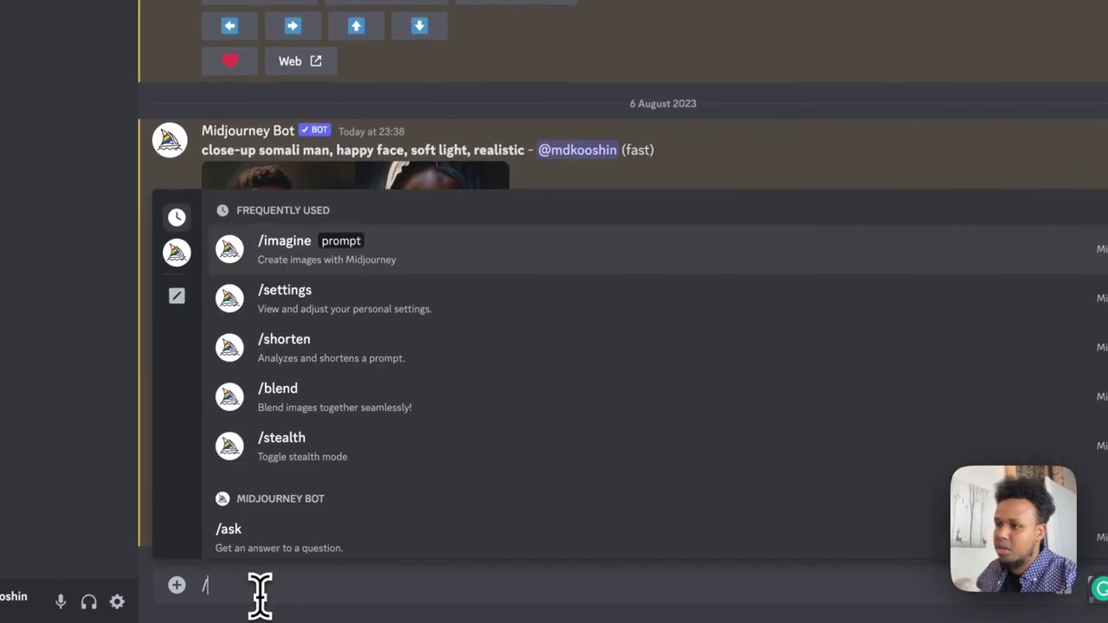
click(430, 254)
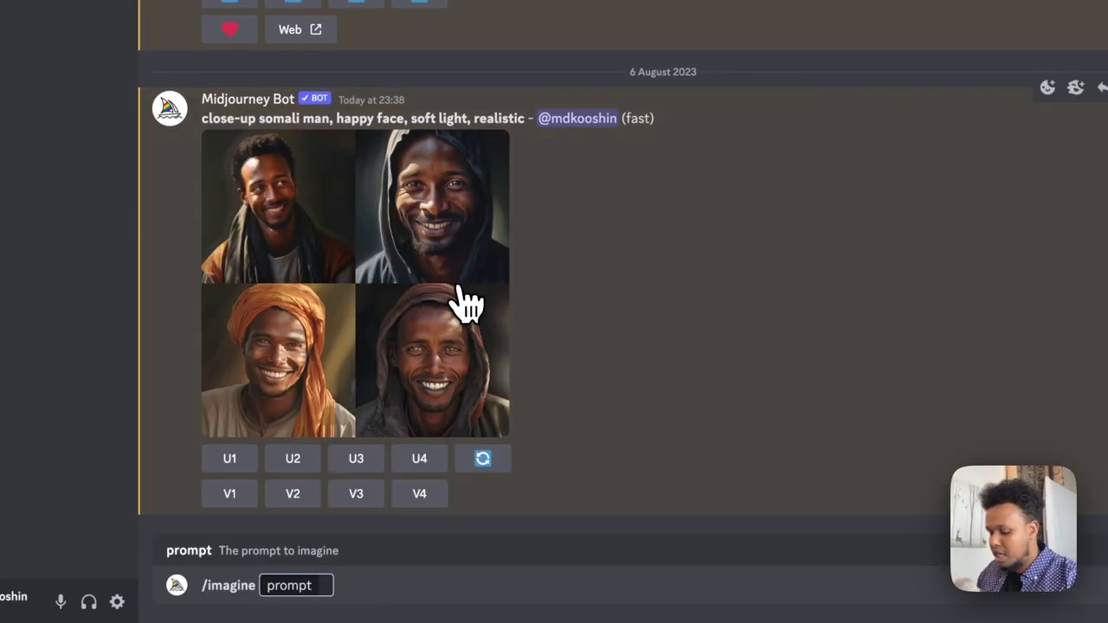
text(Mediu)
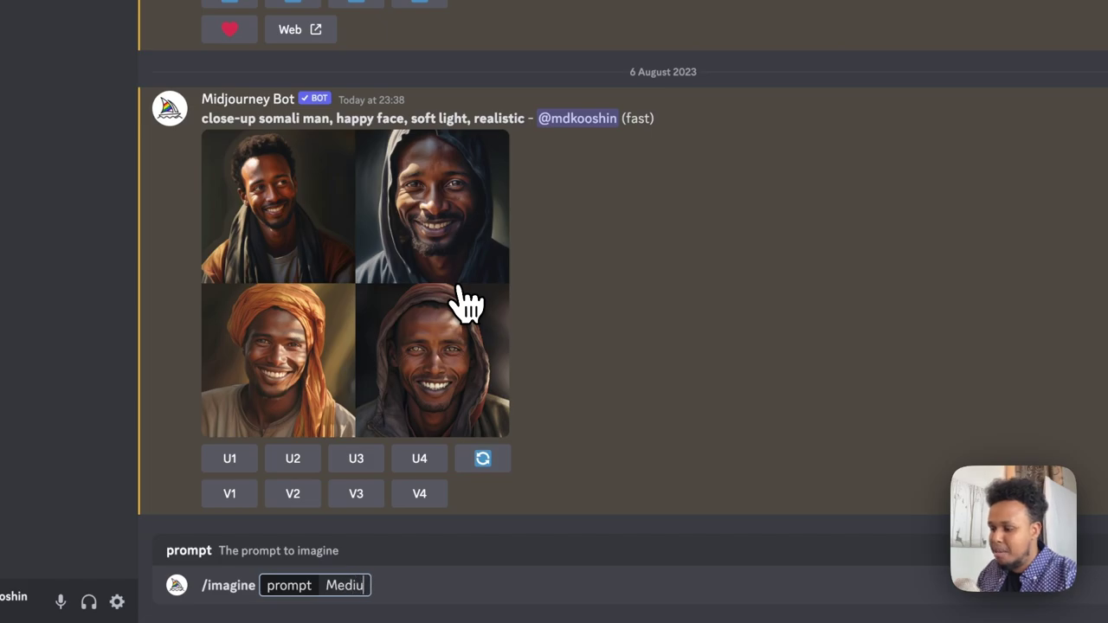
text(m shot)
key(BackSpace)
text(ot)
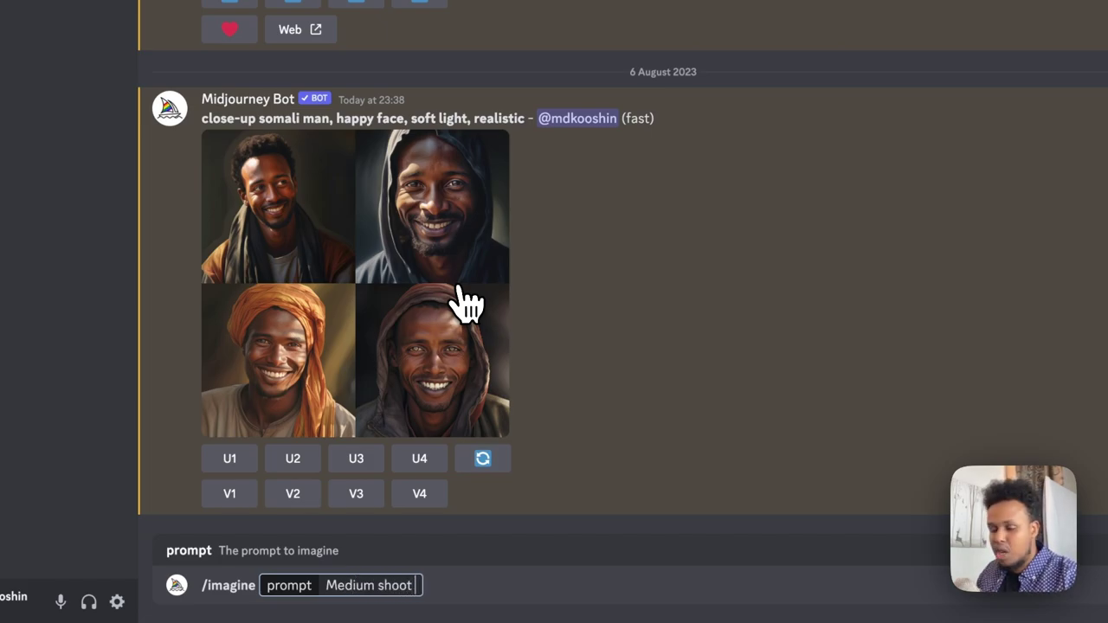
key(BackSpace)
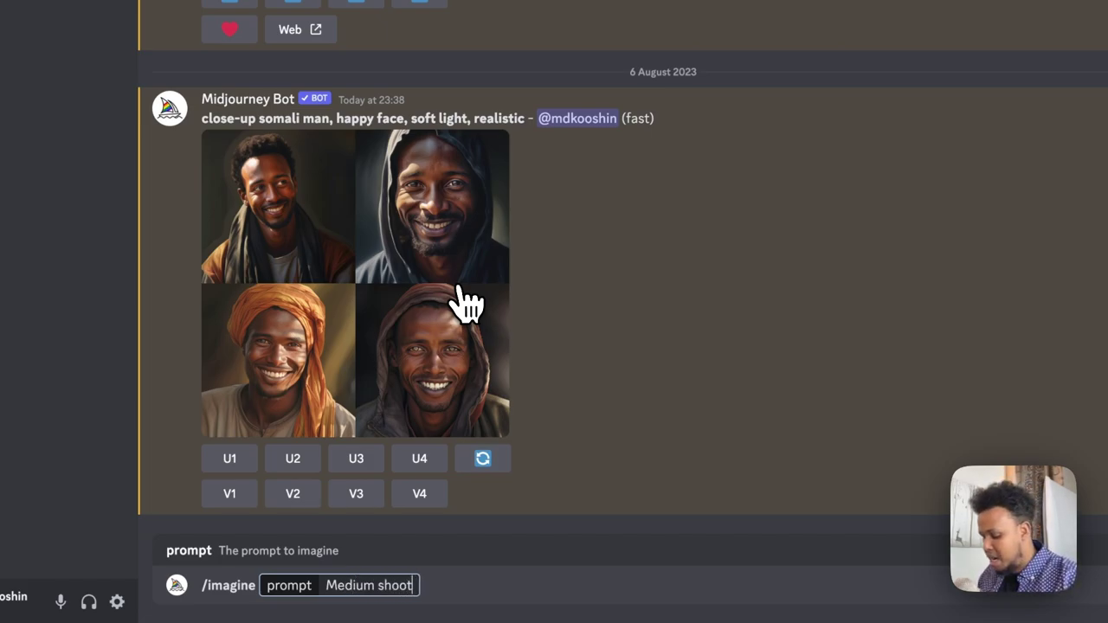
text(Somali )
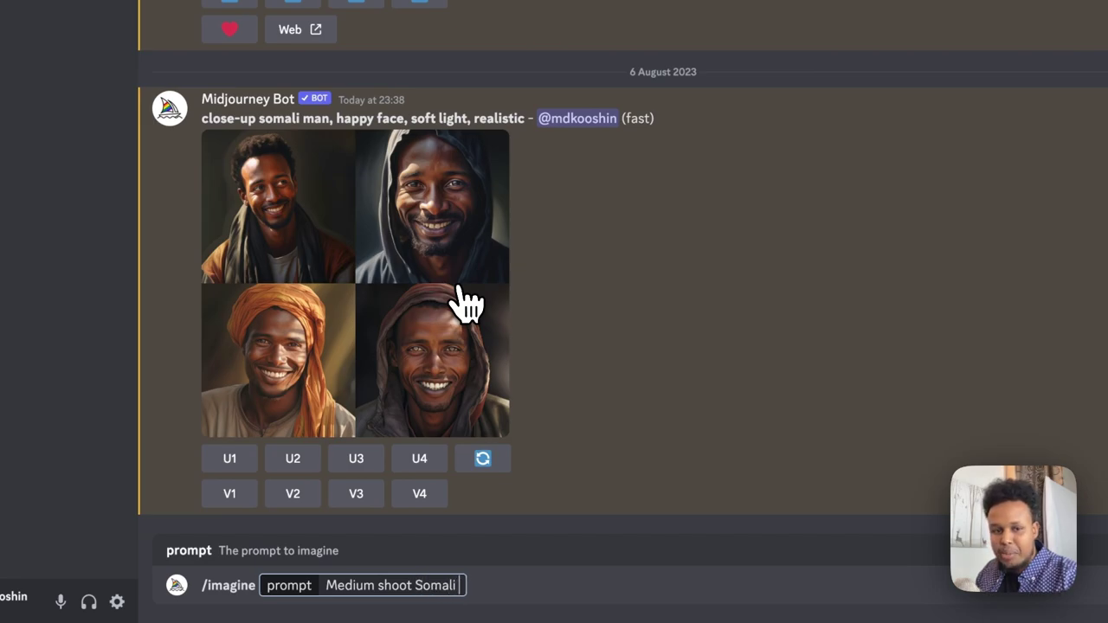
text(man, hap)
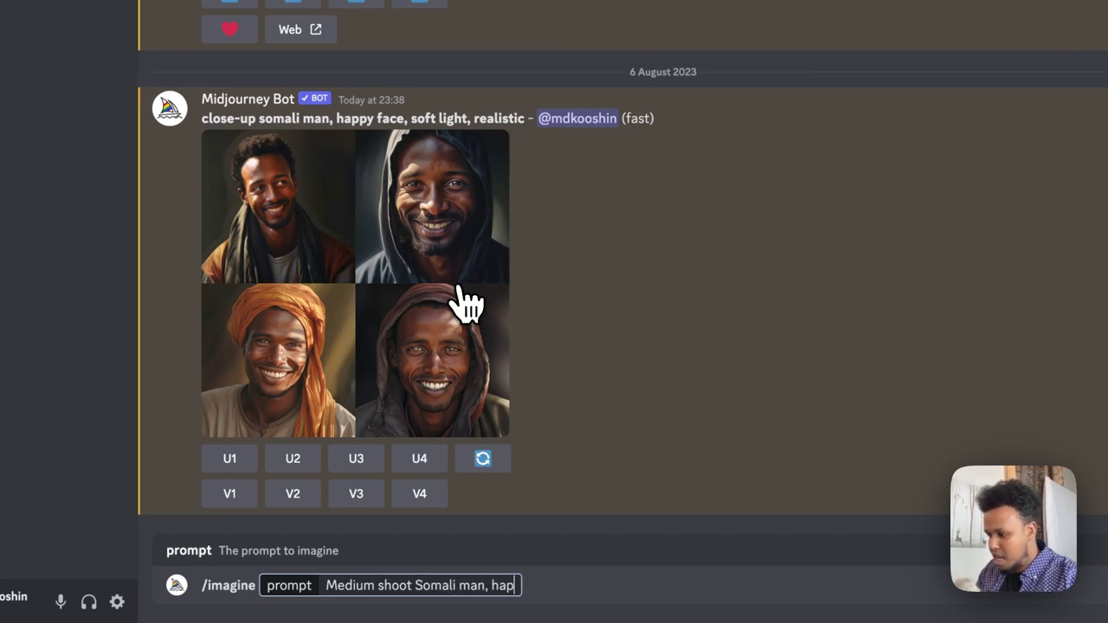
text(py face)
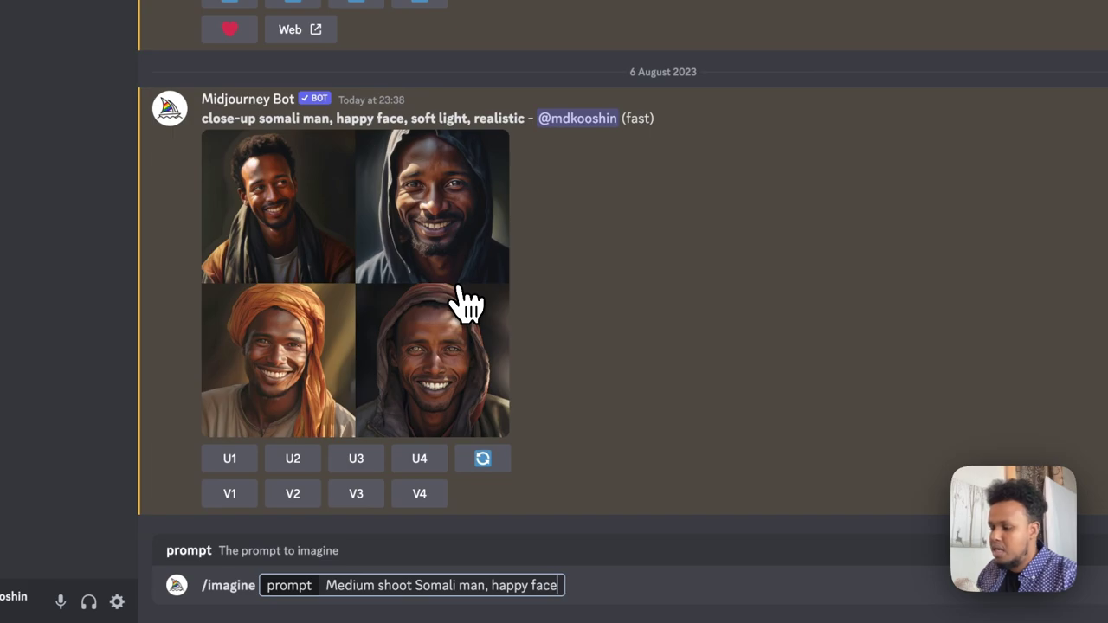
text(, using)
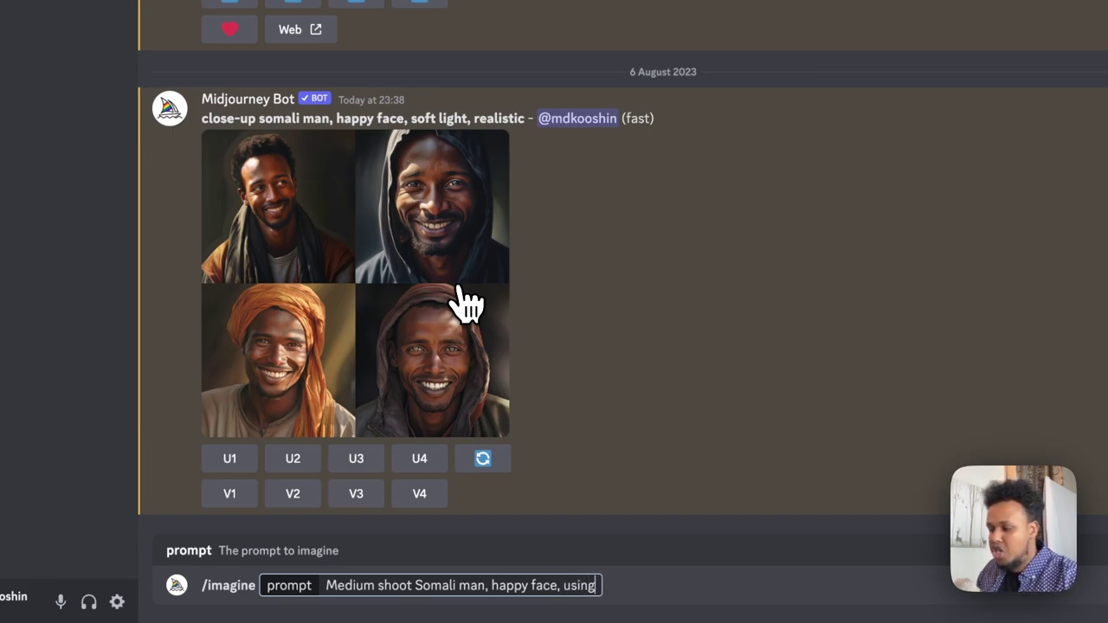
text( a laptop )
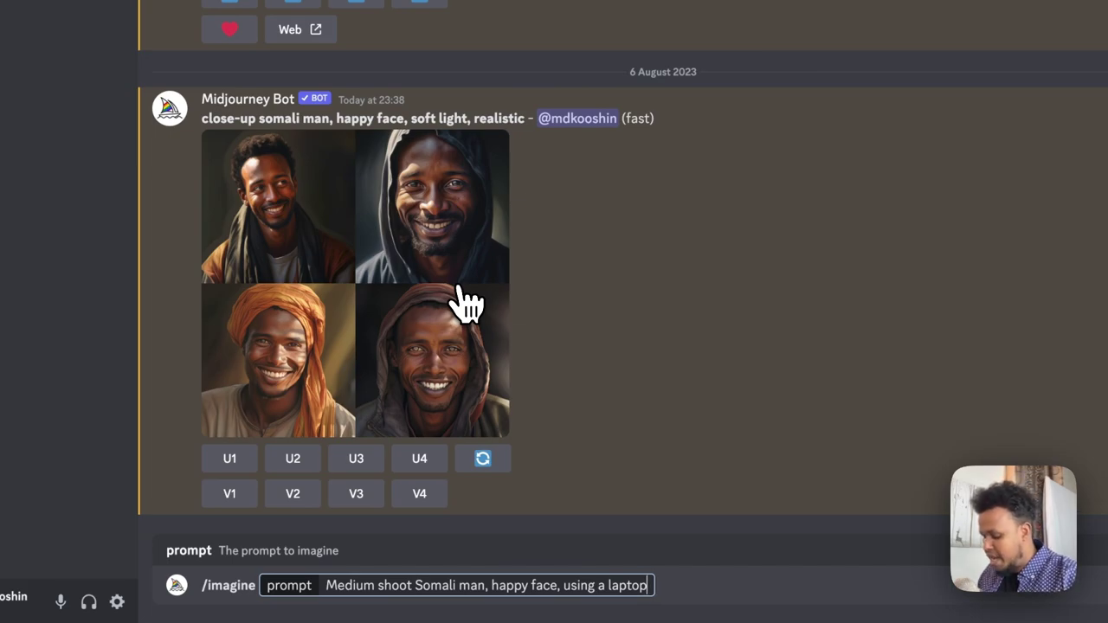
text(, indoor,)
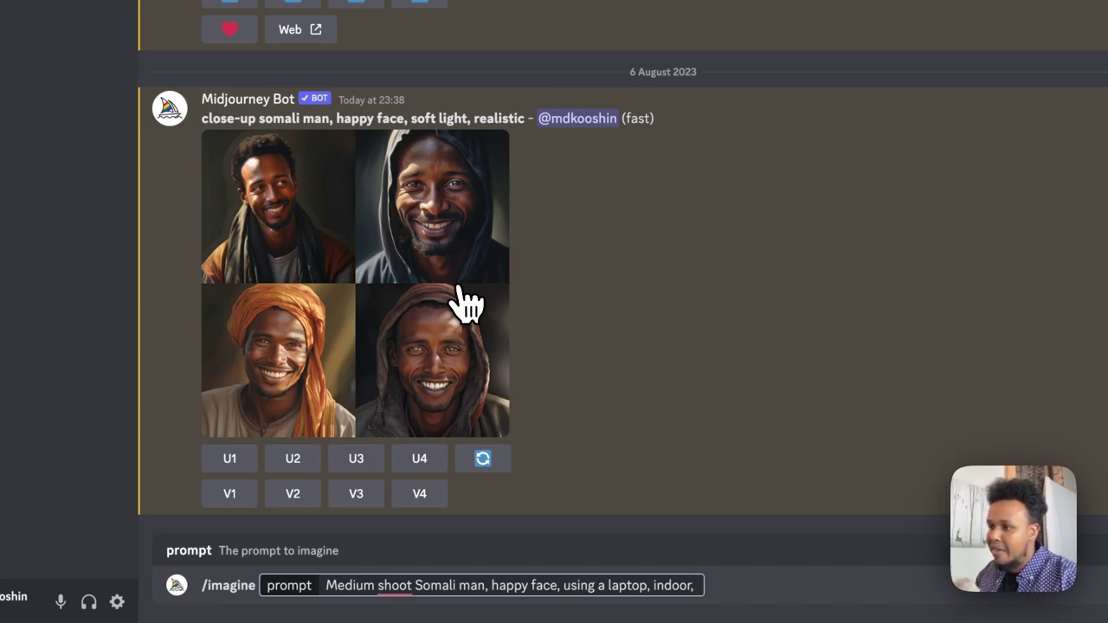
text(cano)
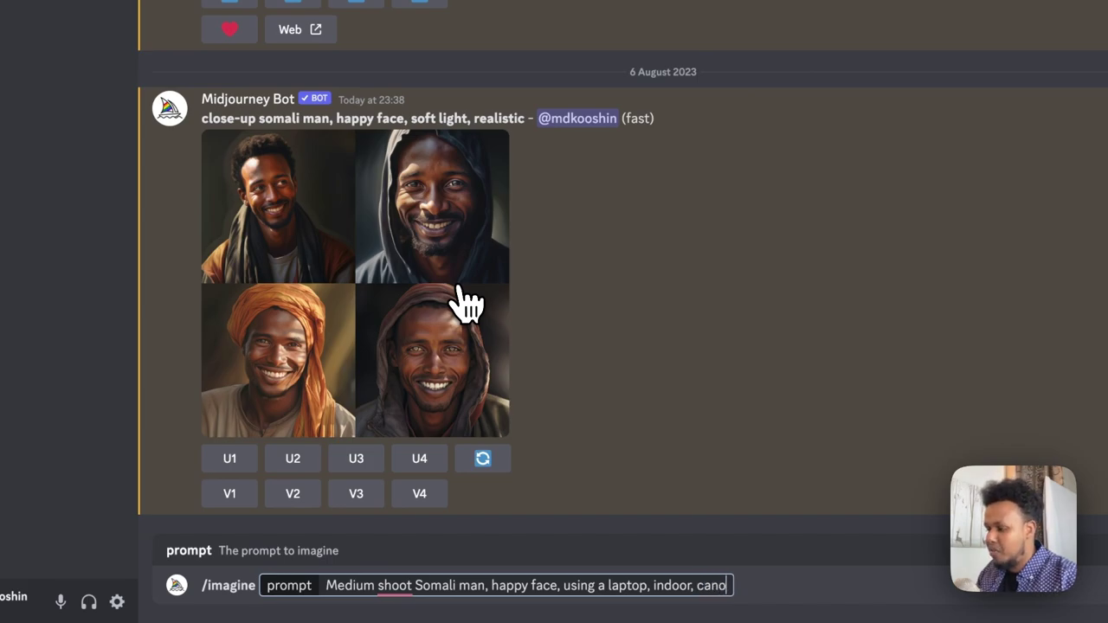
text(n)
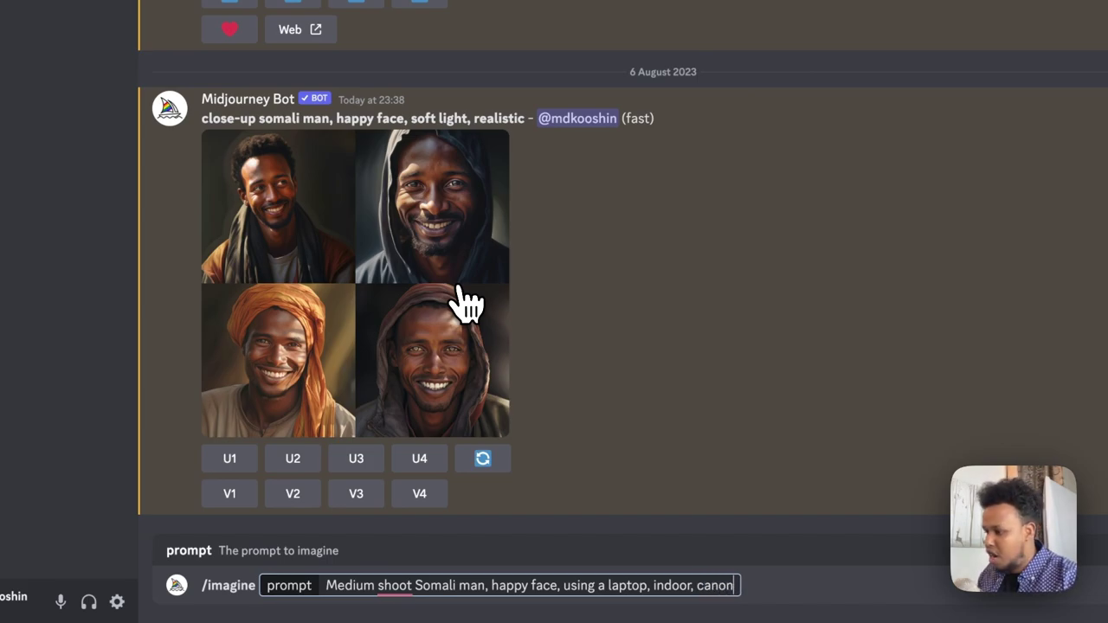
text( 5d)
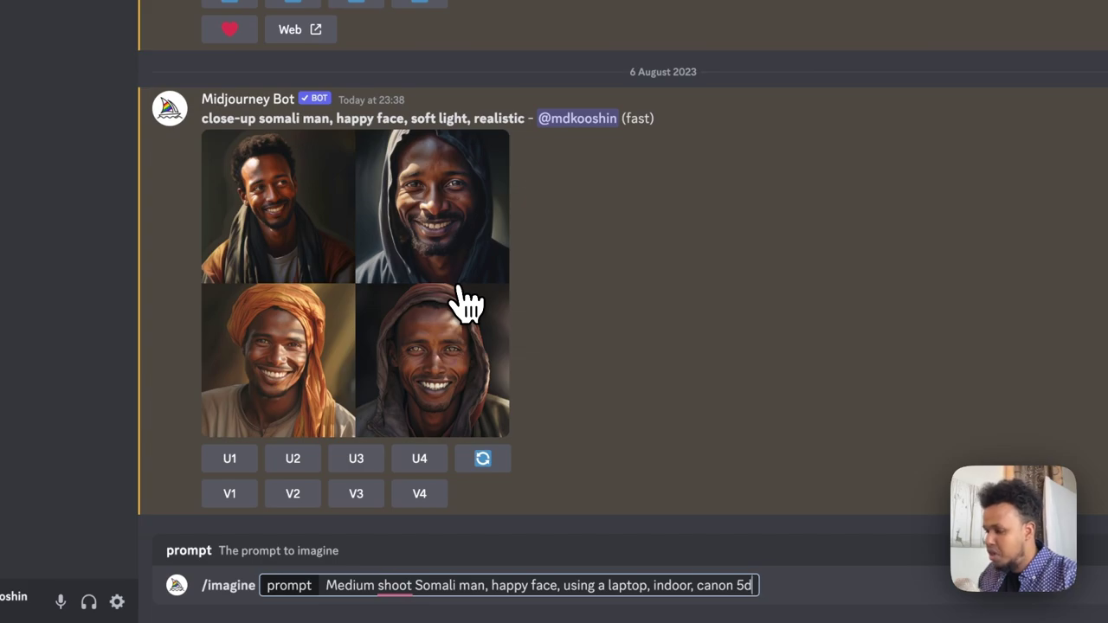
text(,)
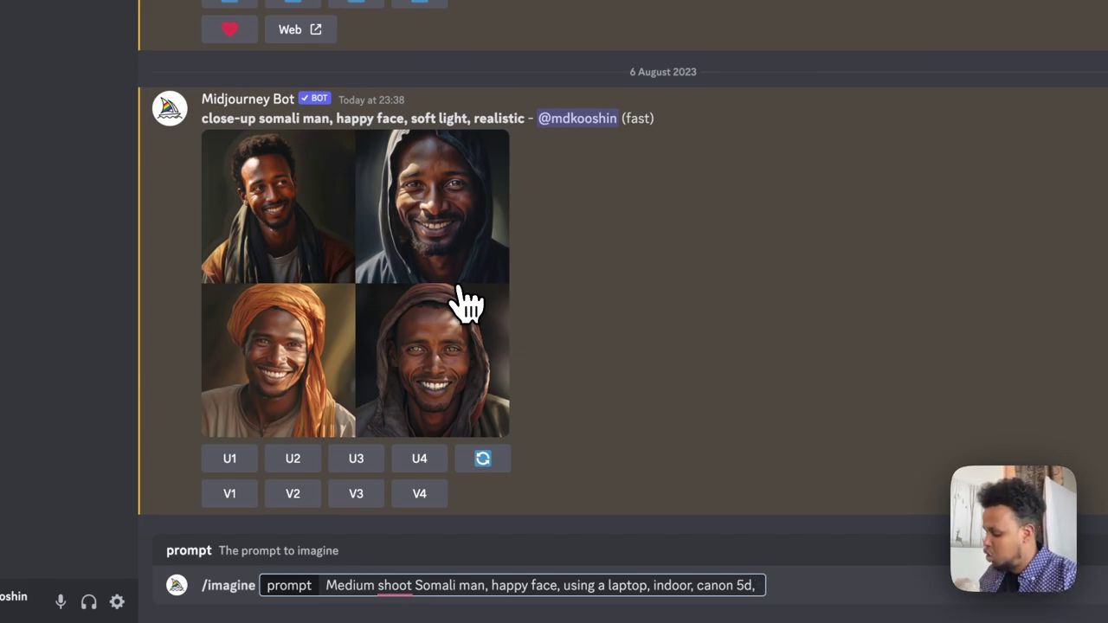
text( 24)
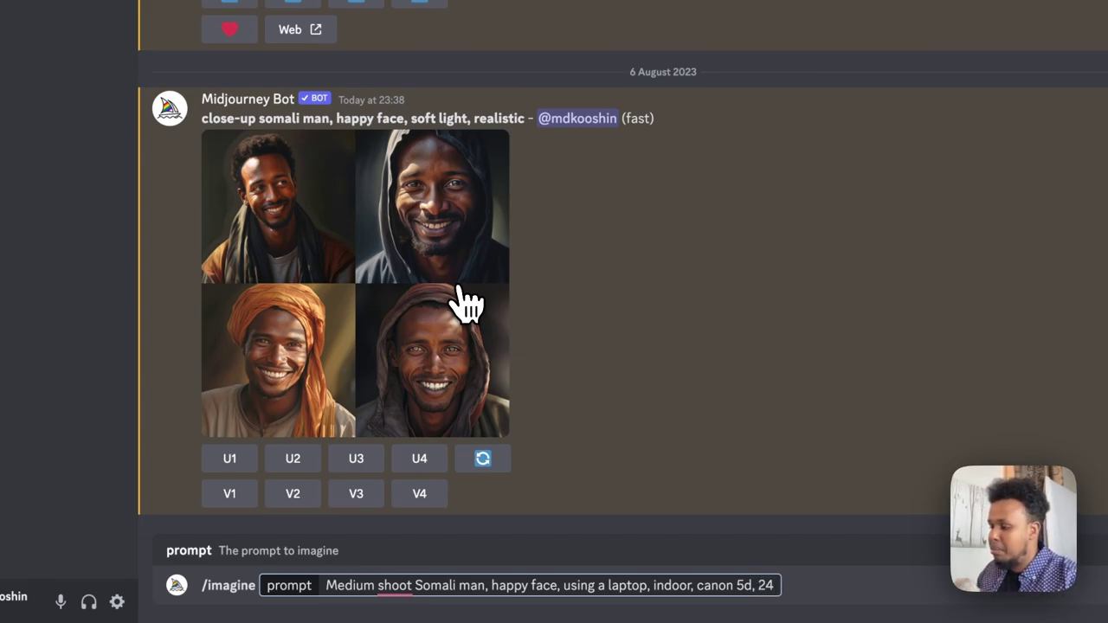
text(mm , )
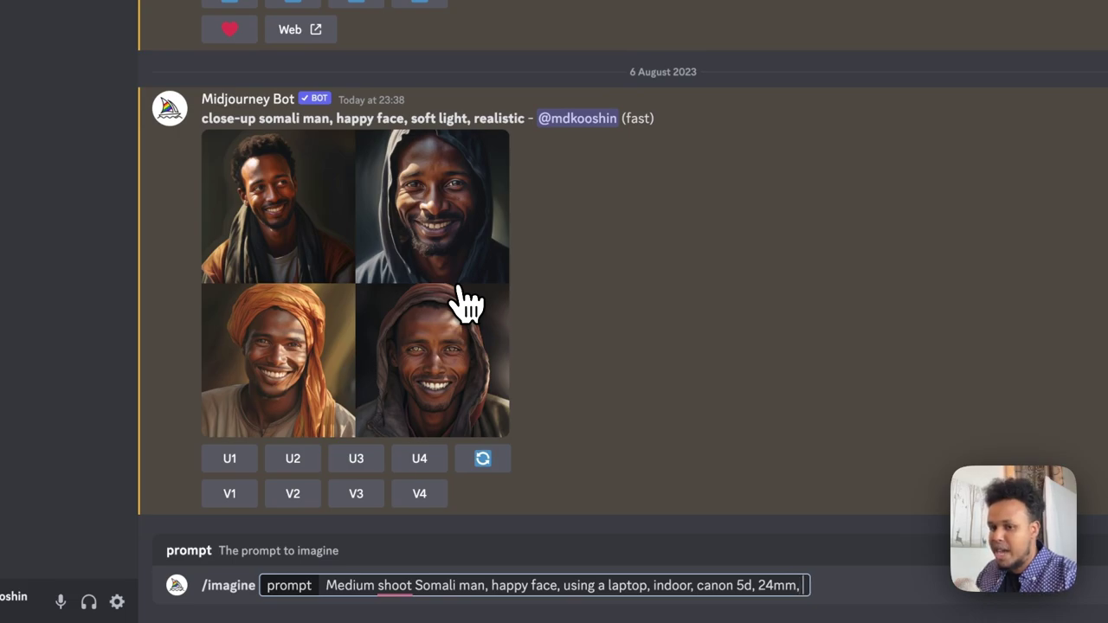
text(cinematic)
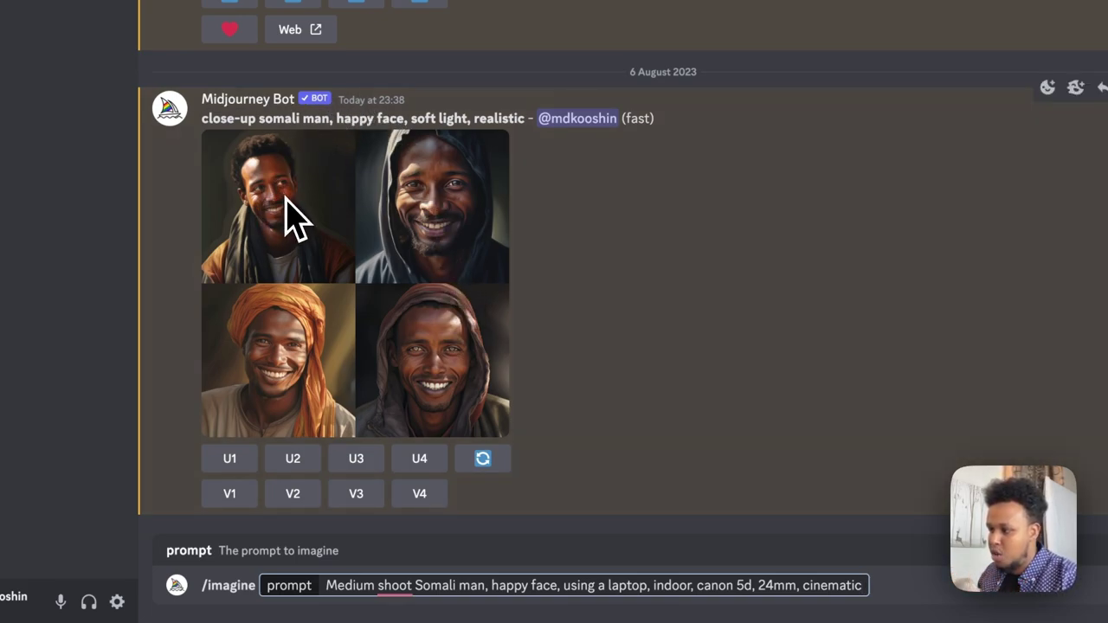
text( --)
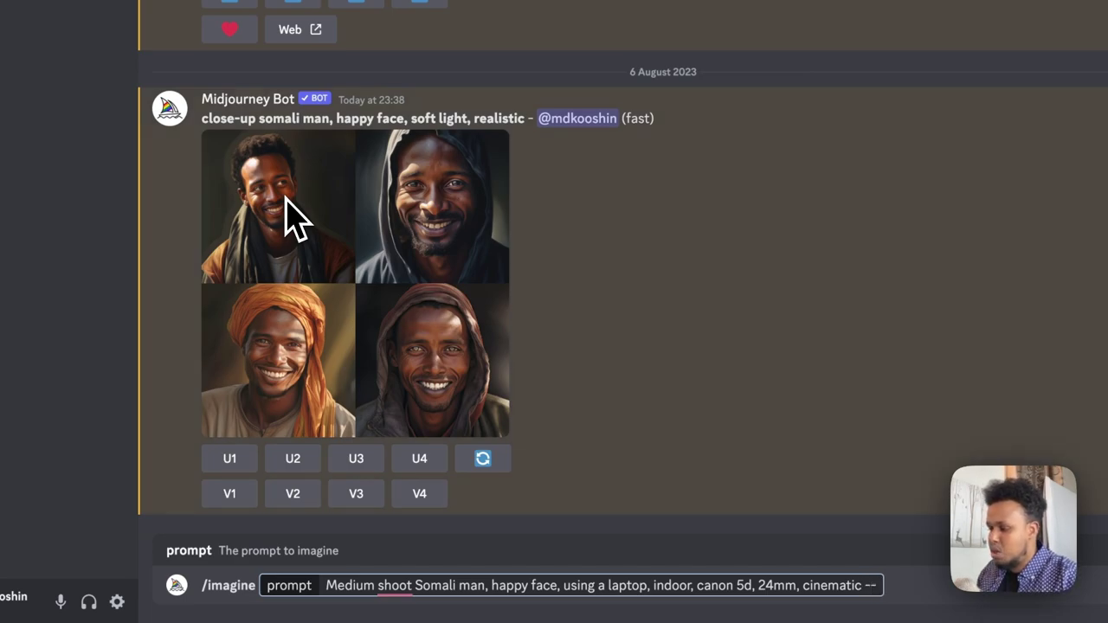
text(ar )
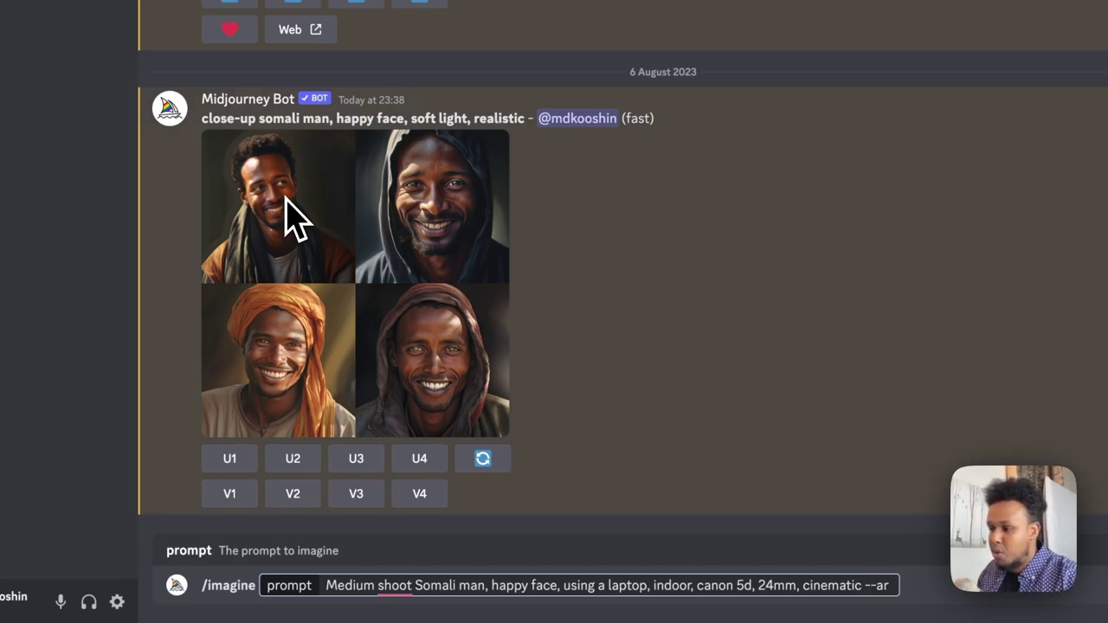
text(16)
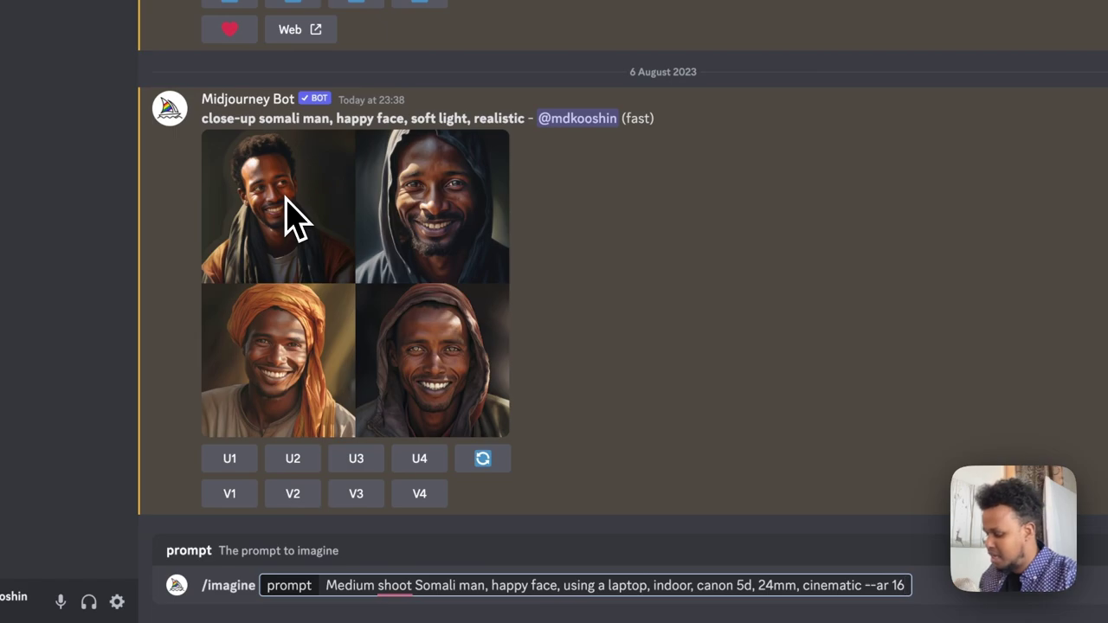
text(:9)
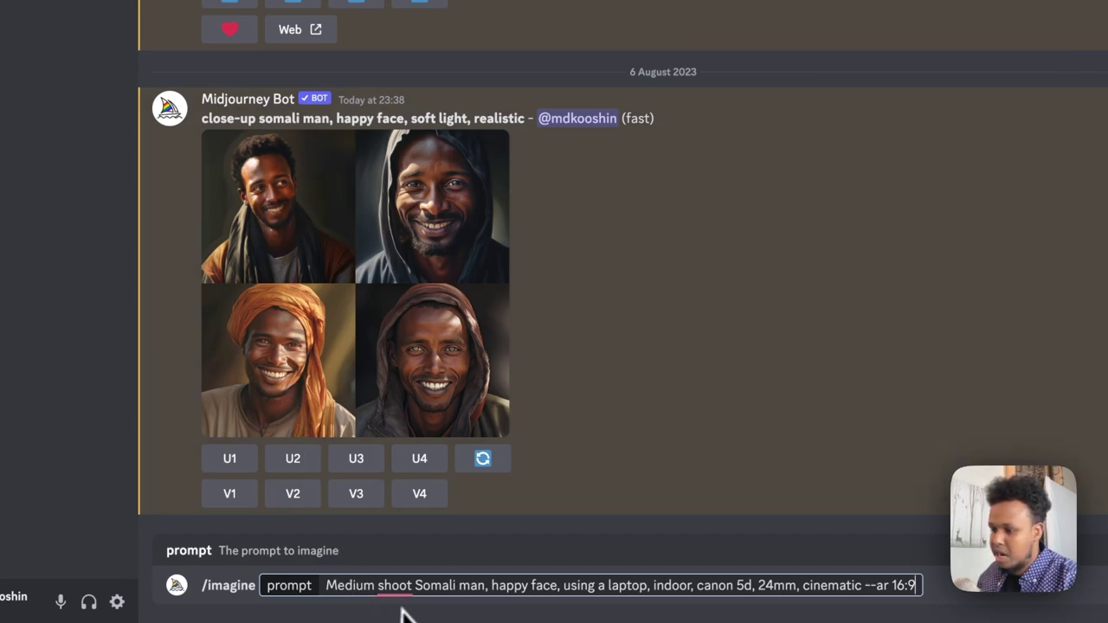
mouse_move(394, 585)
click(416, 500)
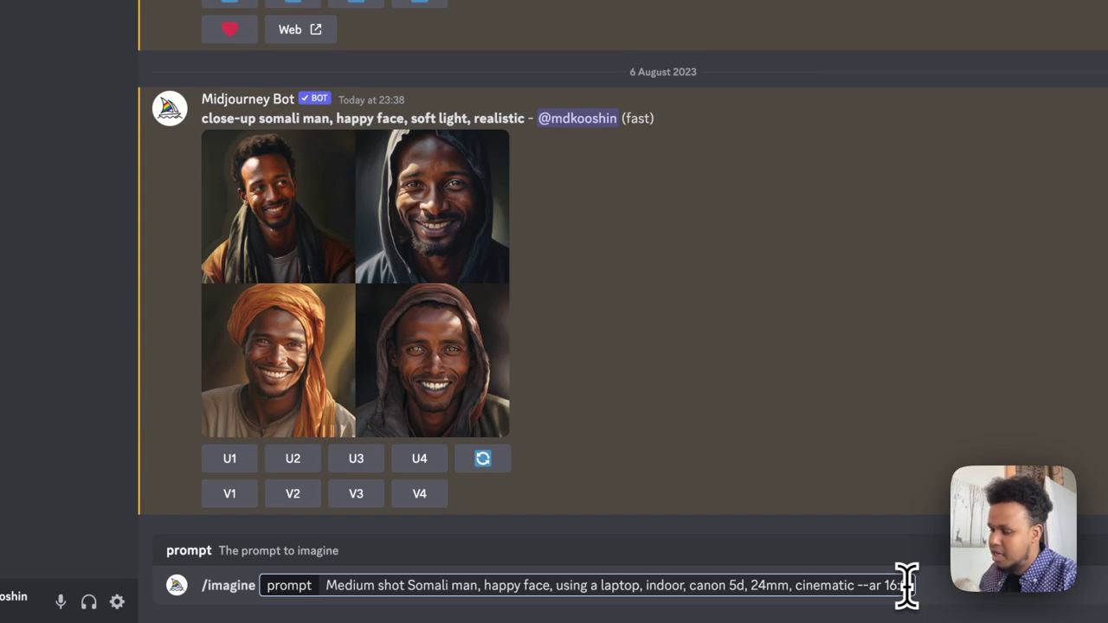
key(Return)
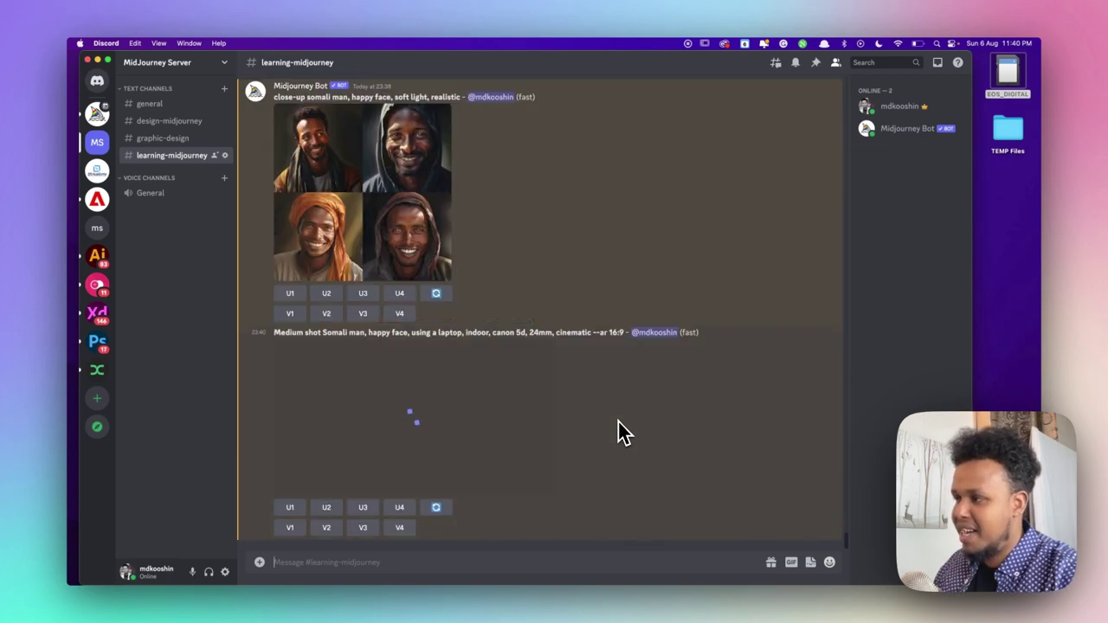
mouse_move(620, 432)
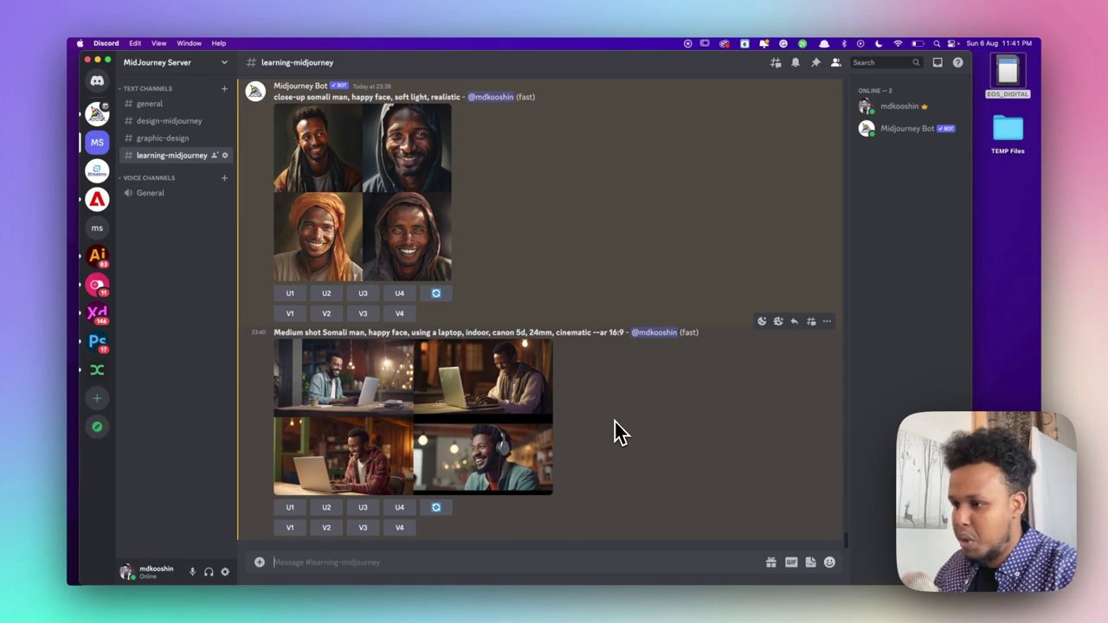
click(502, 433)
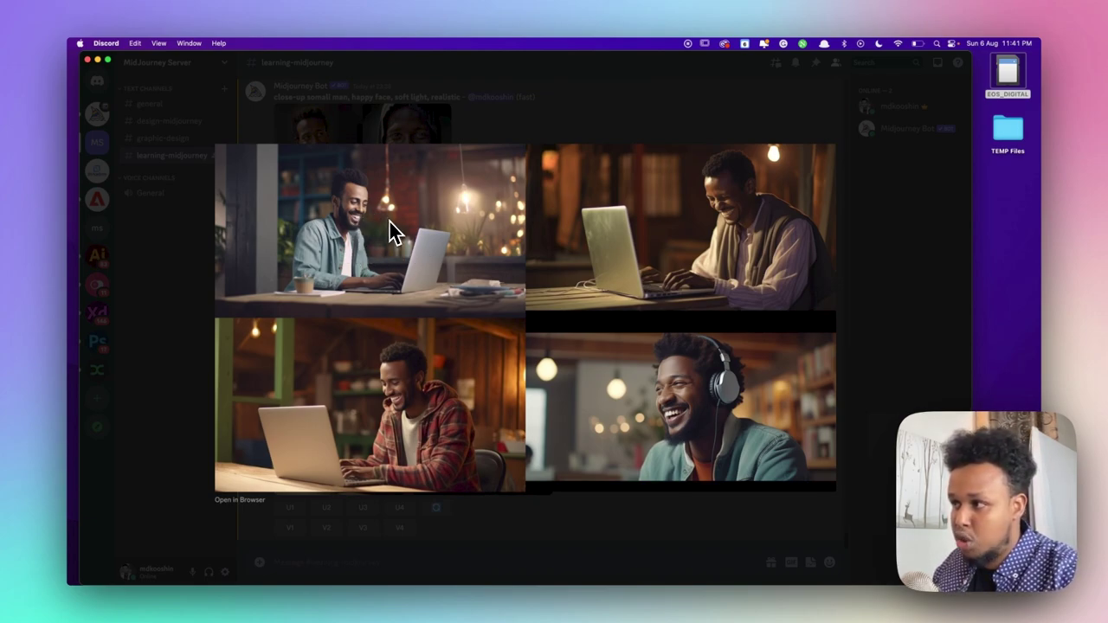
click(420, 138)
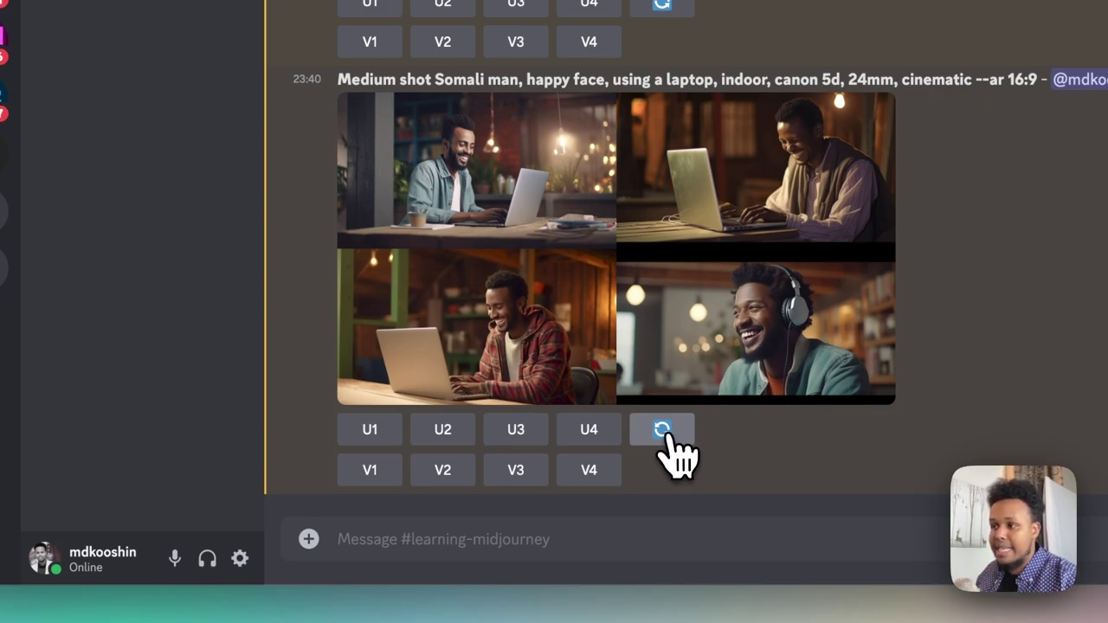
Step: Reroll the laptop grid and view the new set of four images enlarged
click(663, 430)
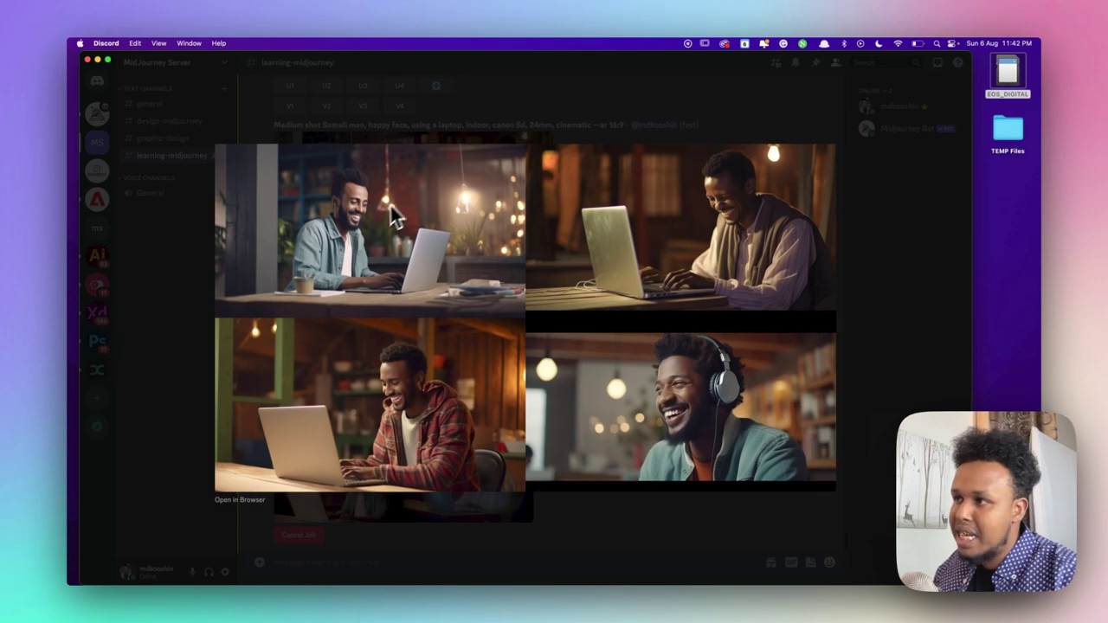
click(448, 132)
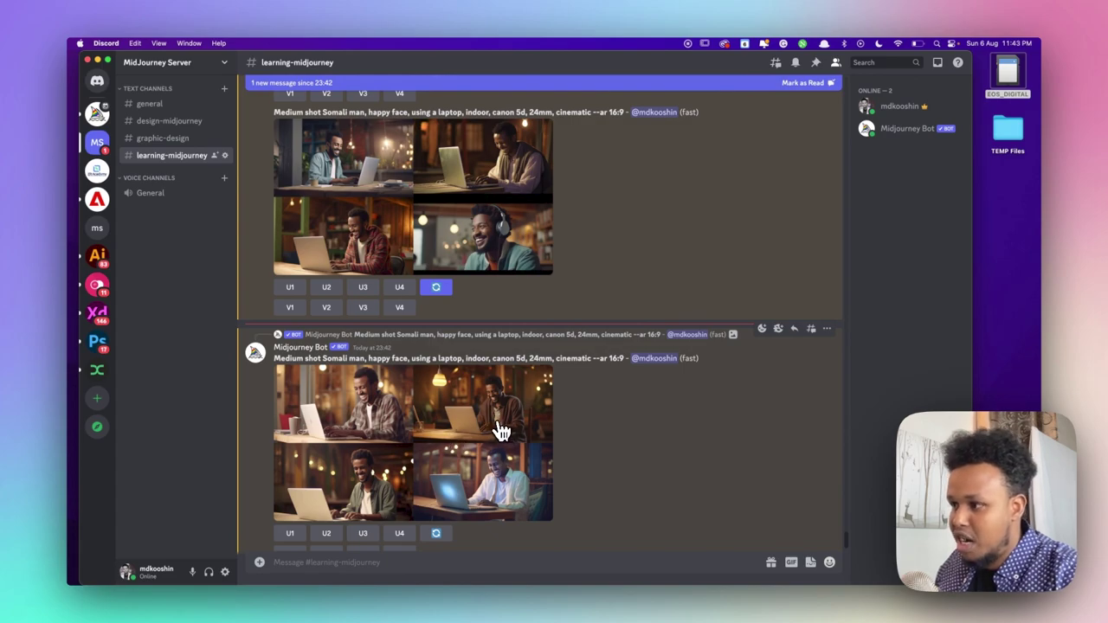
click(498, 425)
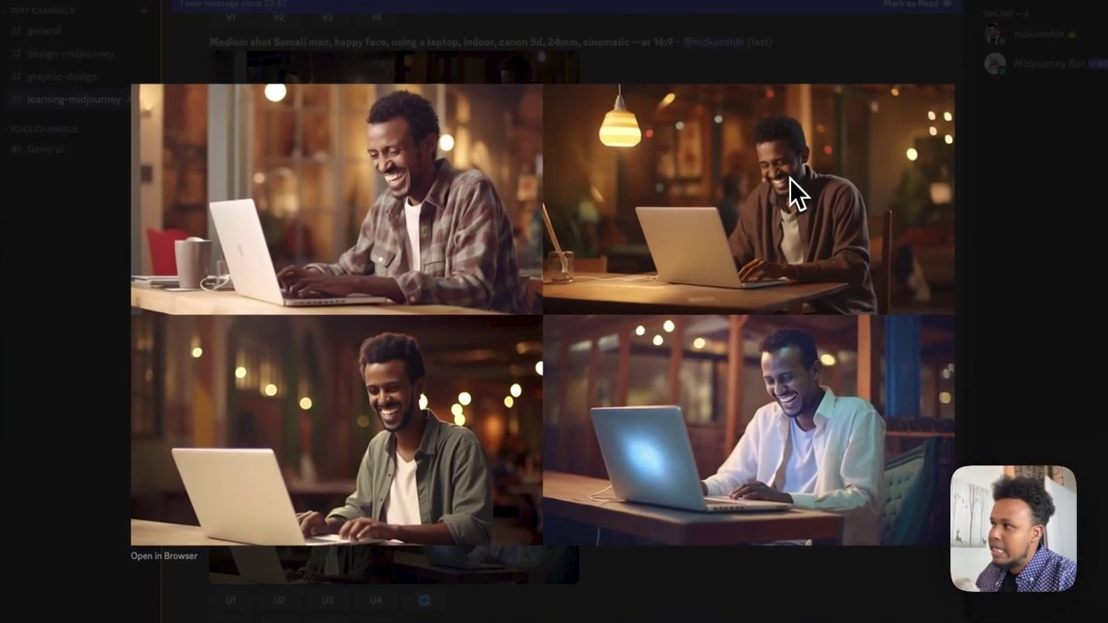
click(770, 74)
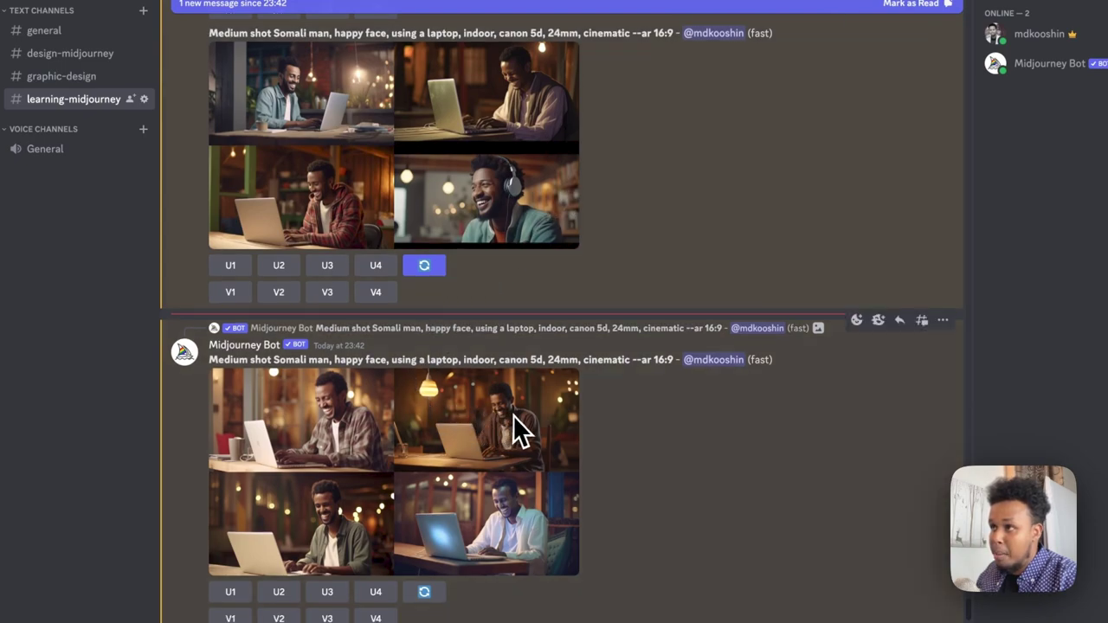
scroll(277, 111, down, 1)
scroll(287, 141, up, 2)
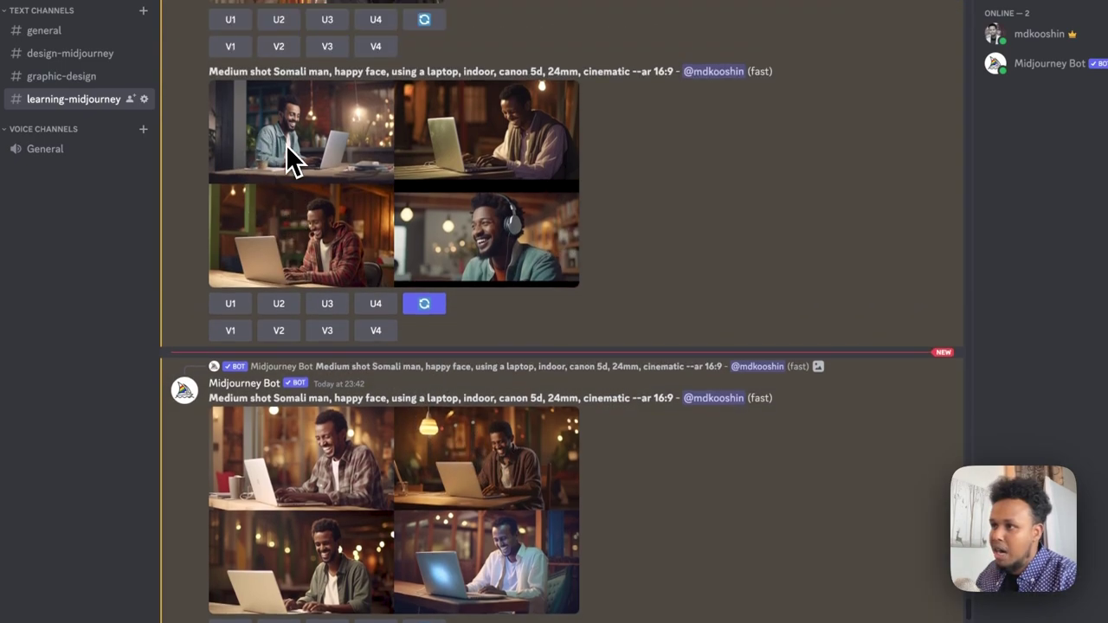
mouse_move(275, 233)
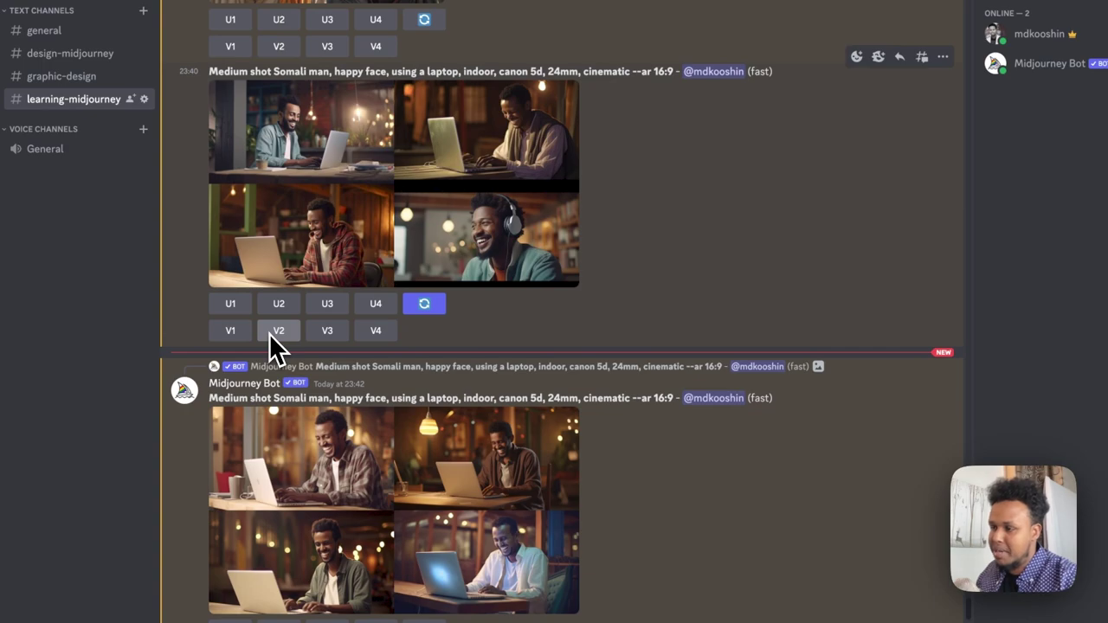
Step: Upscale the first laptop image (U1) and view the upscaled result enlarged
click(242, 301)
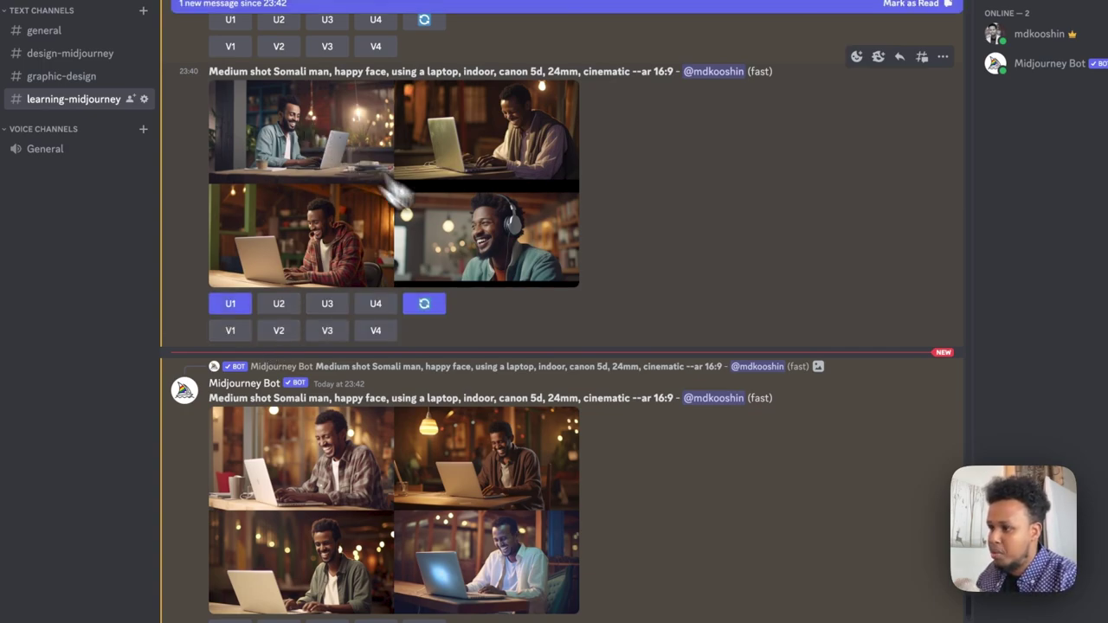
scroll(433, 217, down, 3)
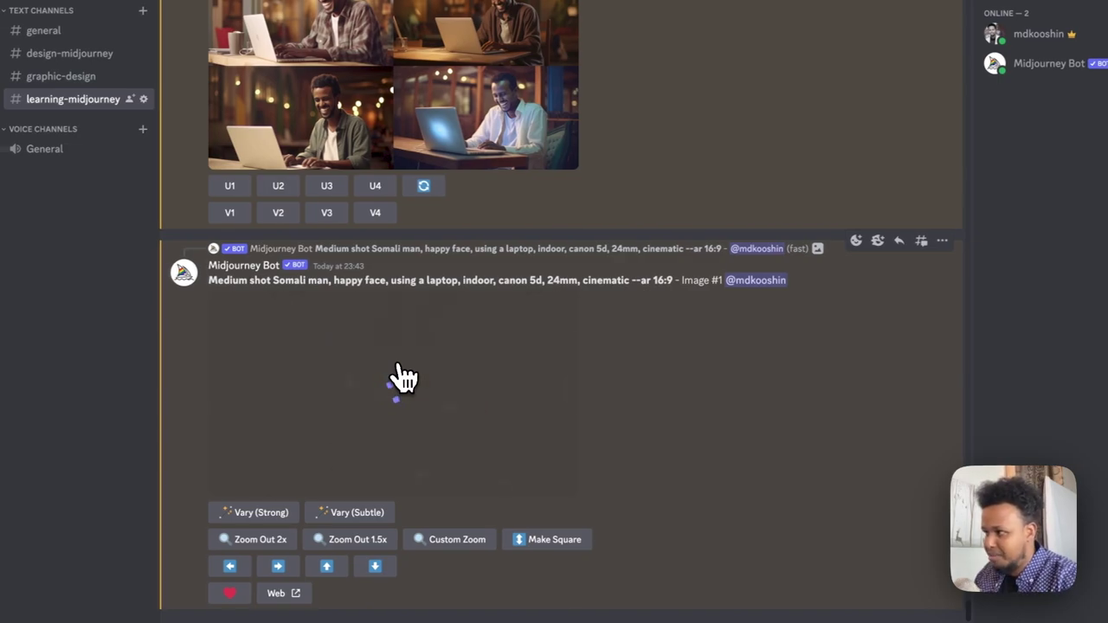
click(404, 321)
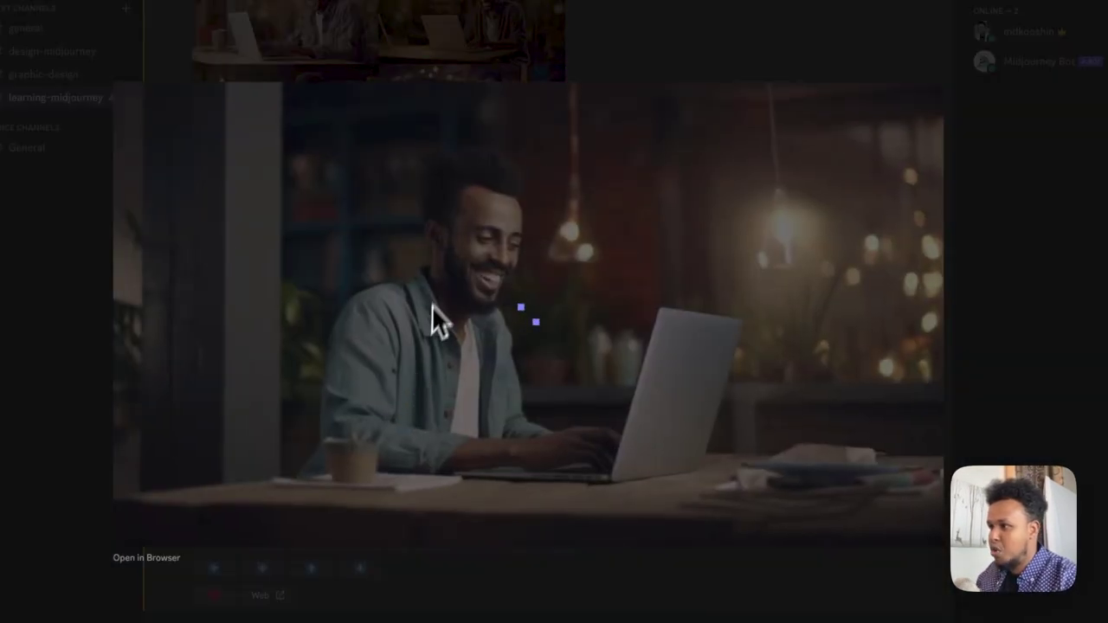
click(364, 588)
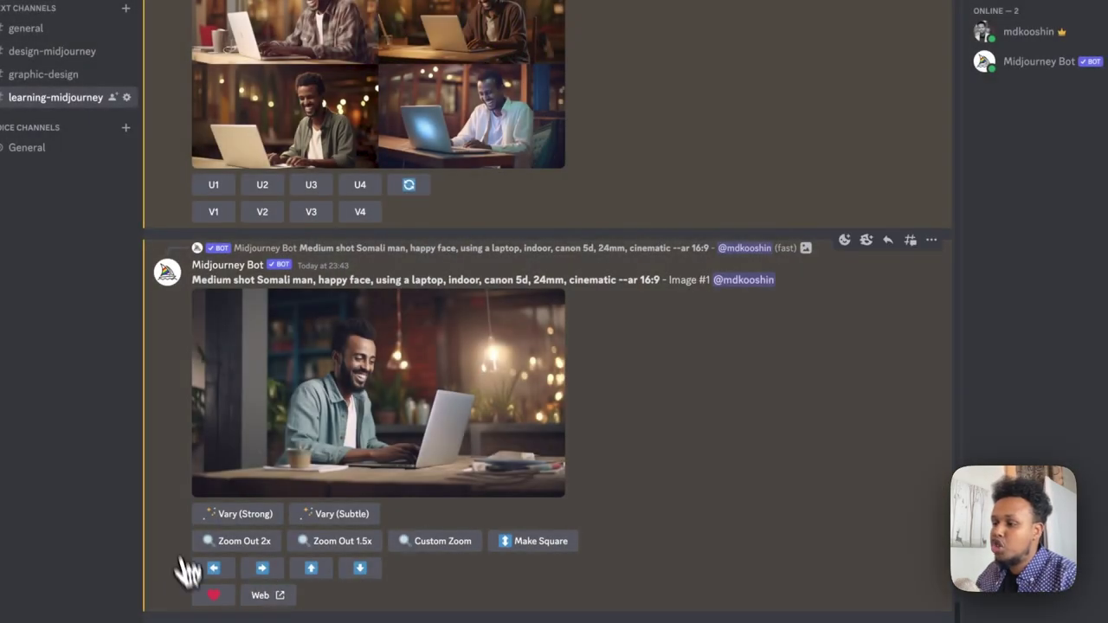
click(346, 420)
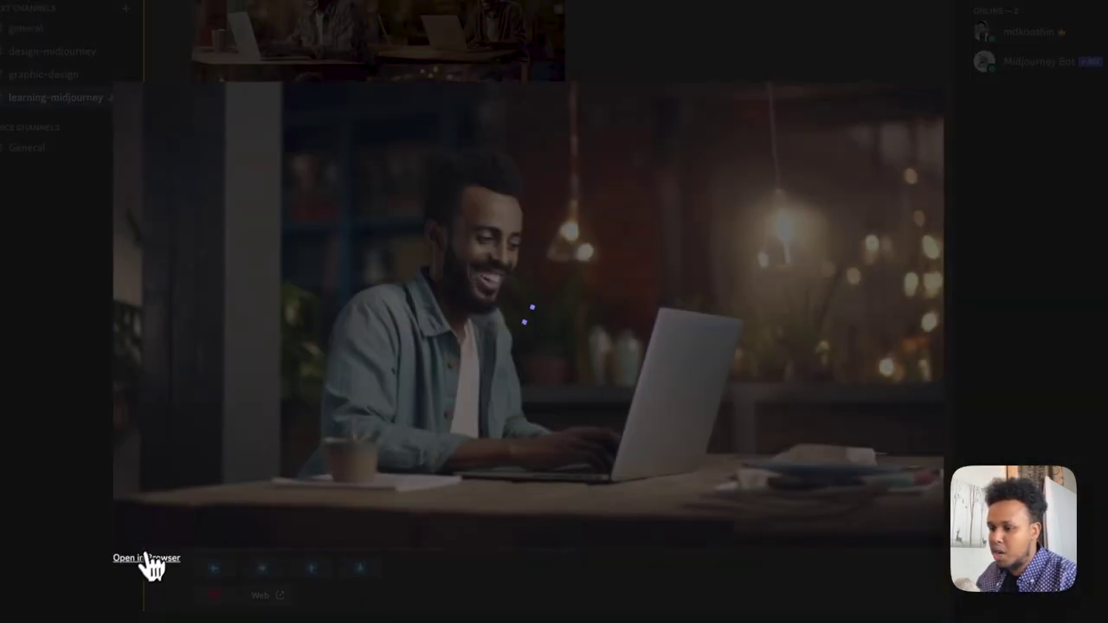
Step: Open the upscaled laptop image in the browser and save it to the computer
click(148, 561)
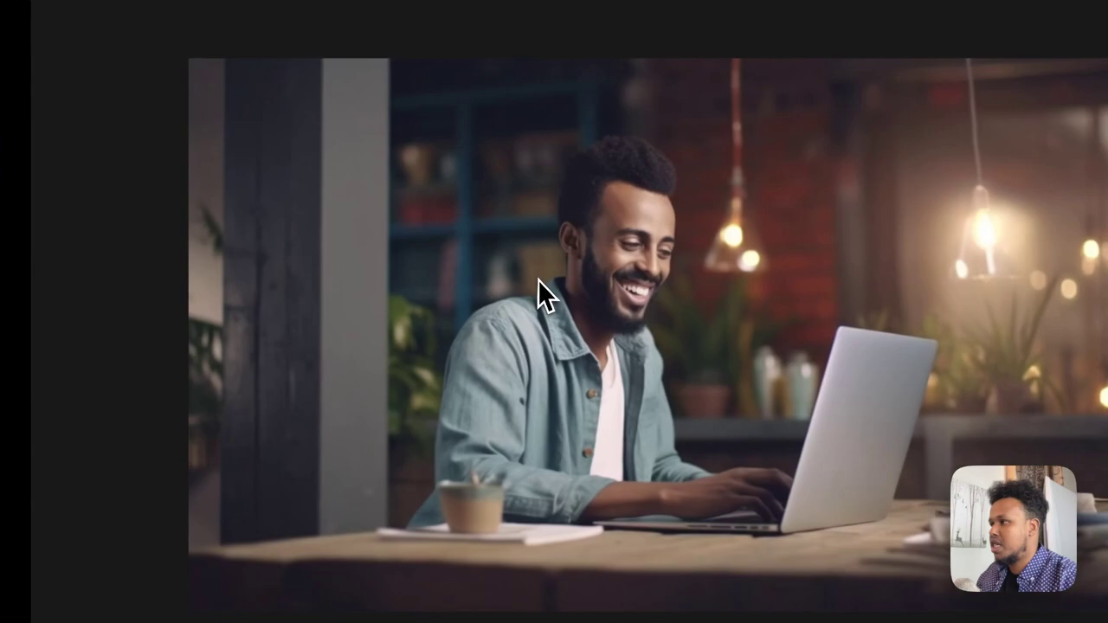
right_click(564, 226)
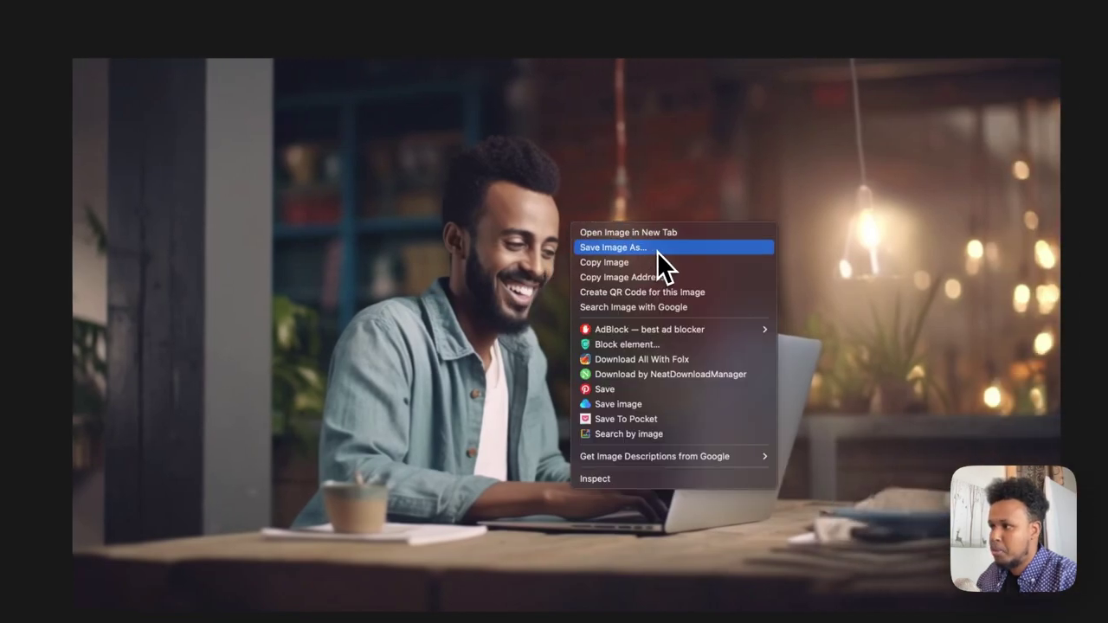
click(657, 251)
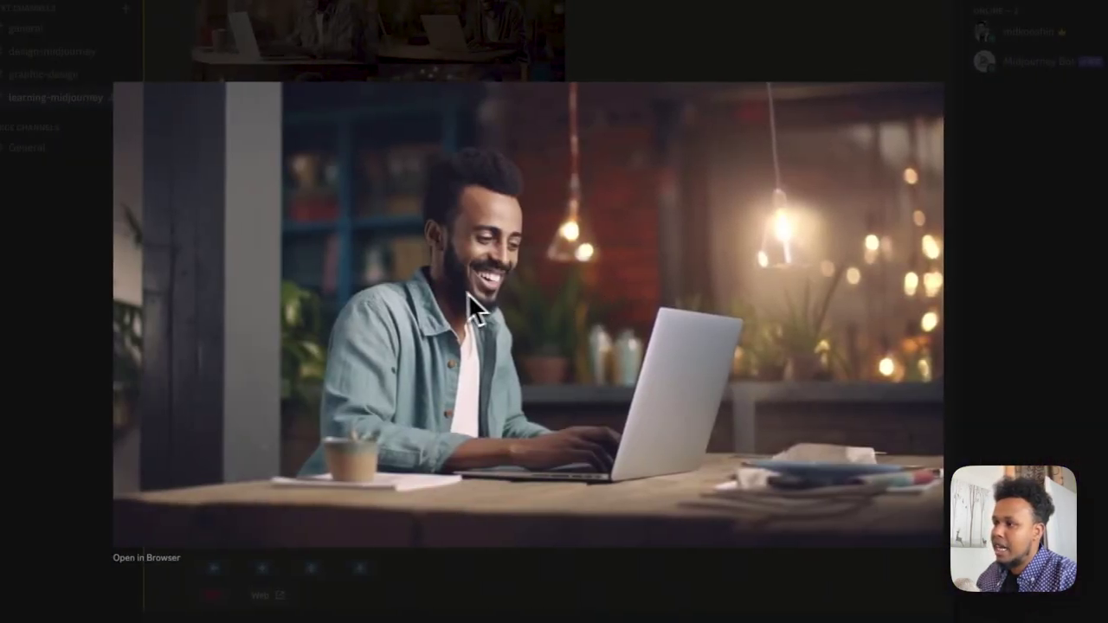
right_click(540, 222)
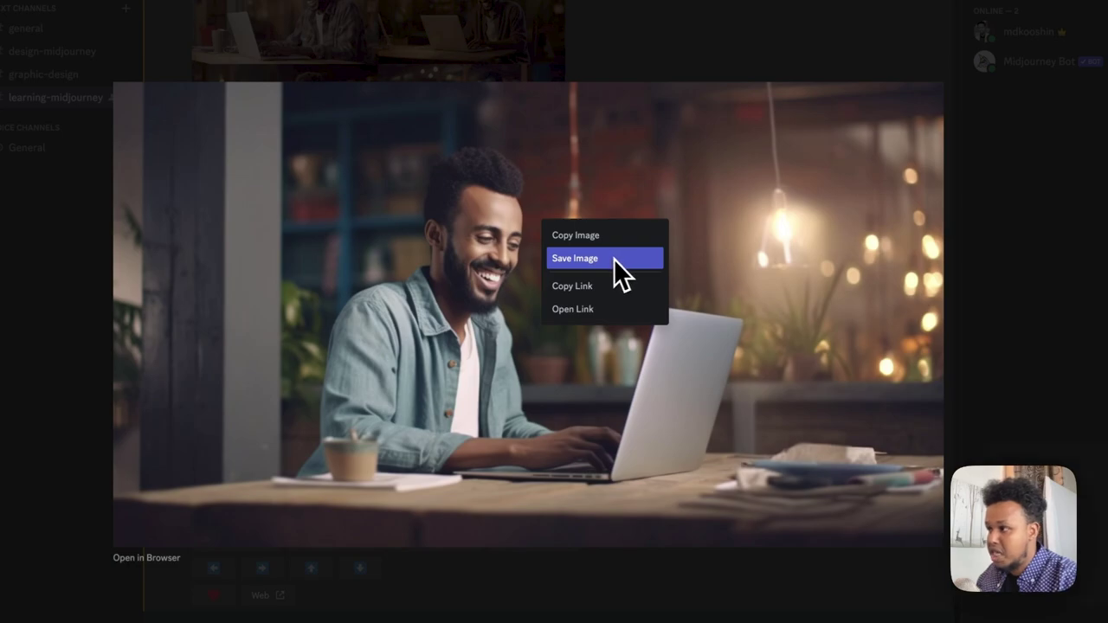
click(571, 79)
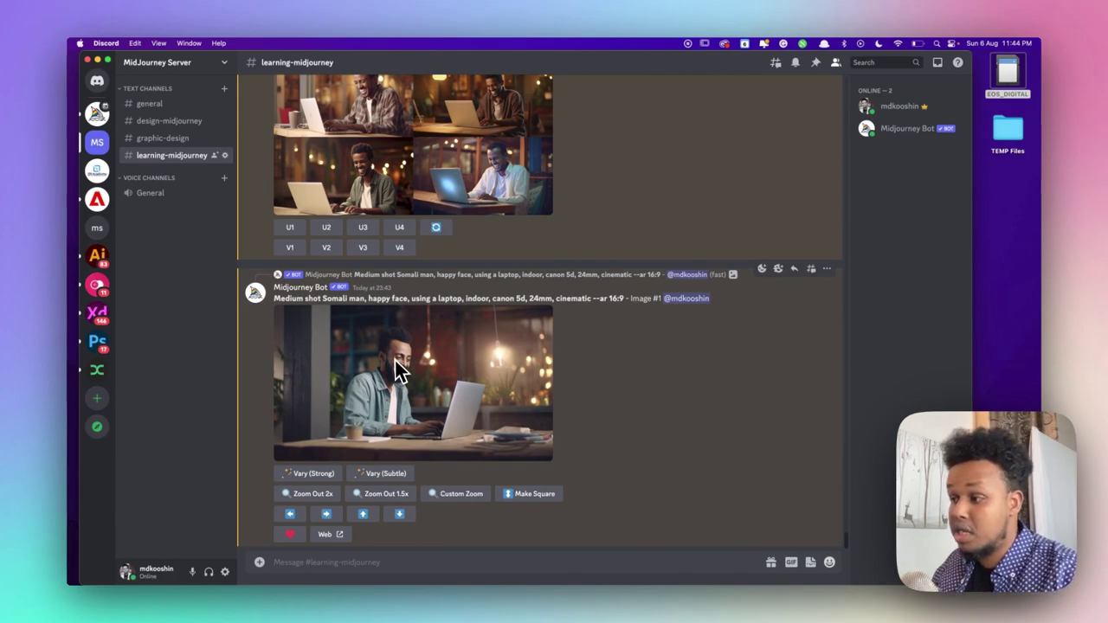
key(ctrl+Right)
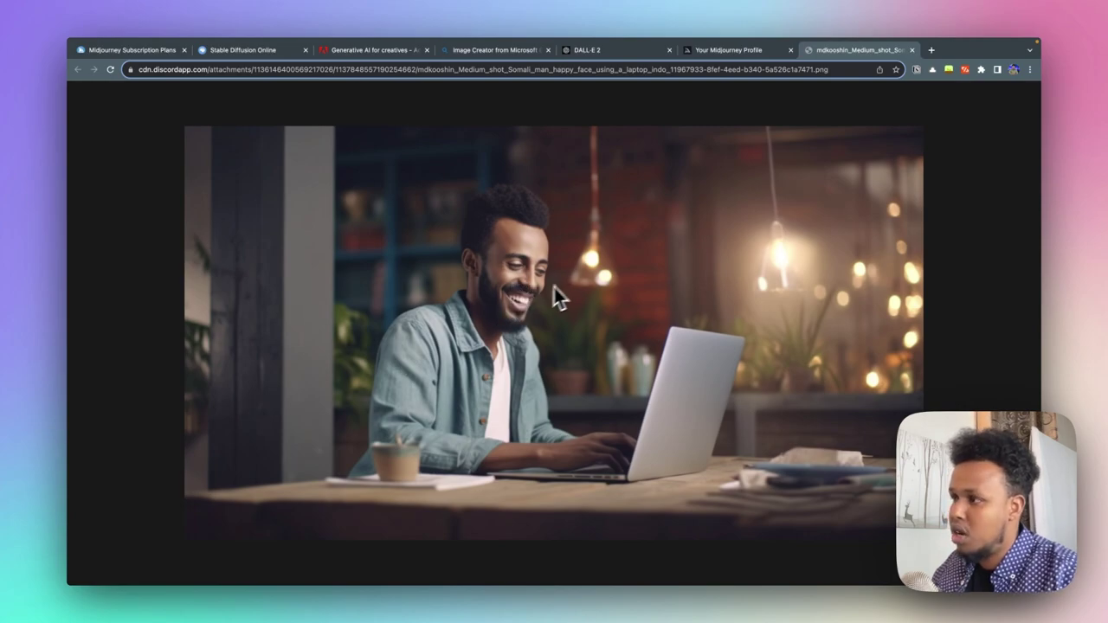
key(ctrl+Left)
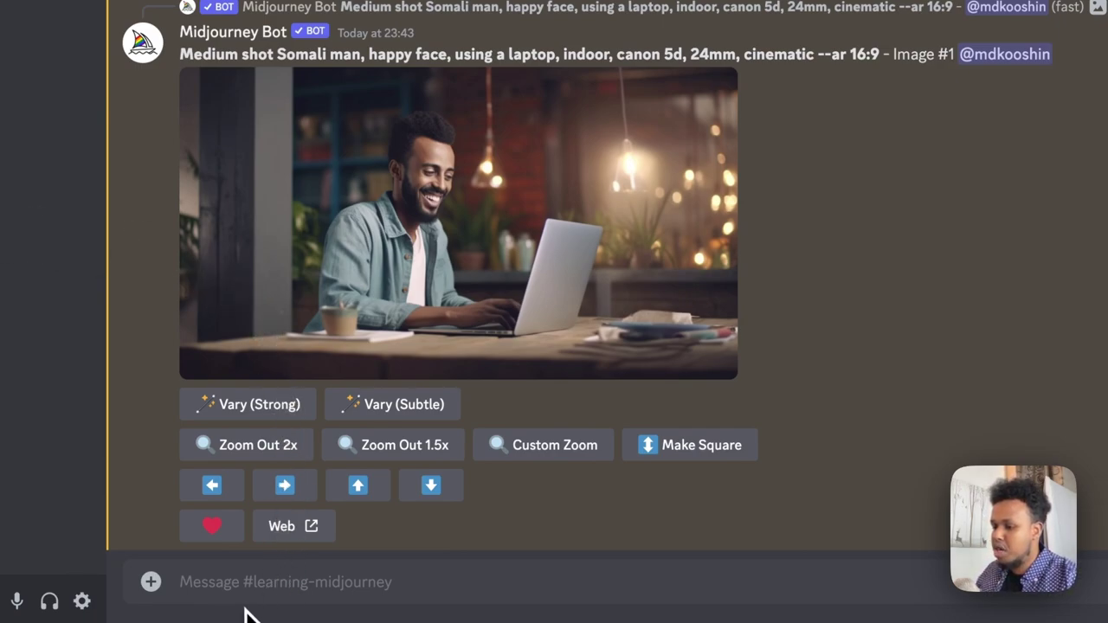
Step: Paste the elderly Somali woman close-up portrait prompt into /imagine, fix 'woman', and view the grid
text(/imagine)
key(Tab)
text(close-up portrait photo of elderly Somali women smiling)
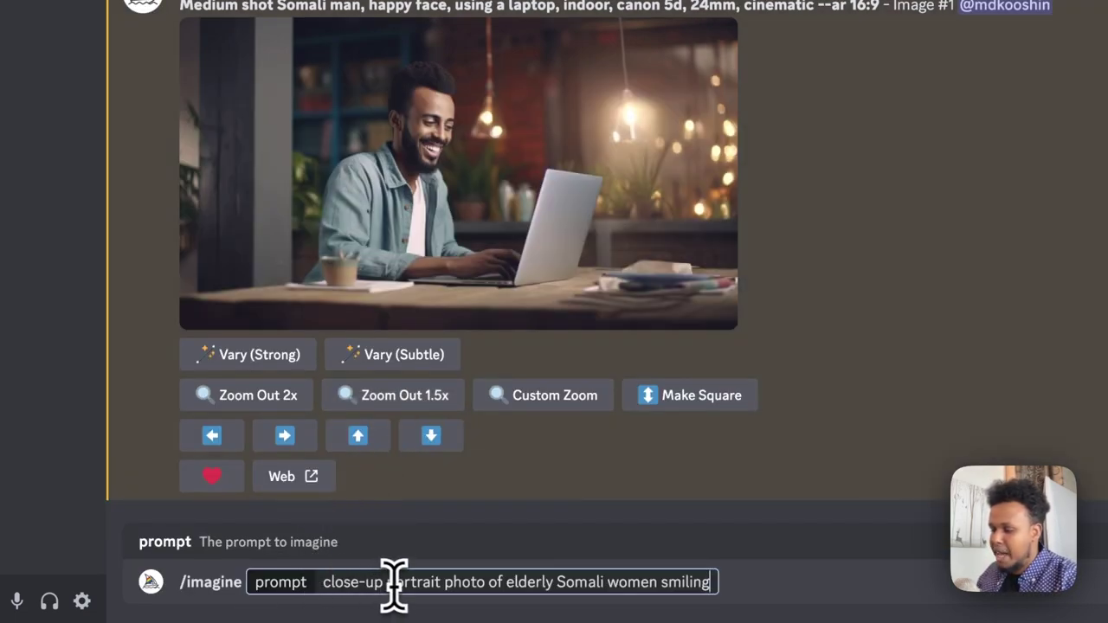
drag(514, 582, 699, 582)
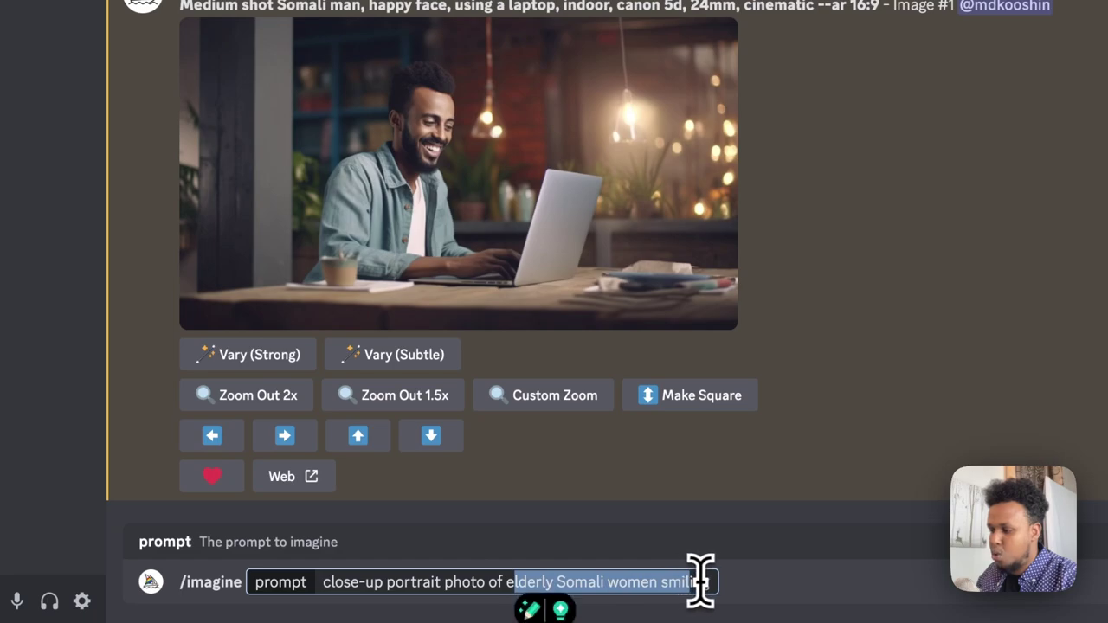
click(706, 582)
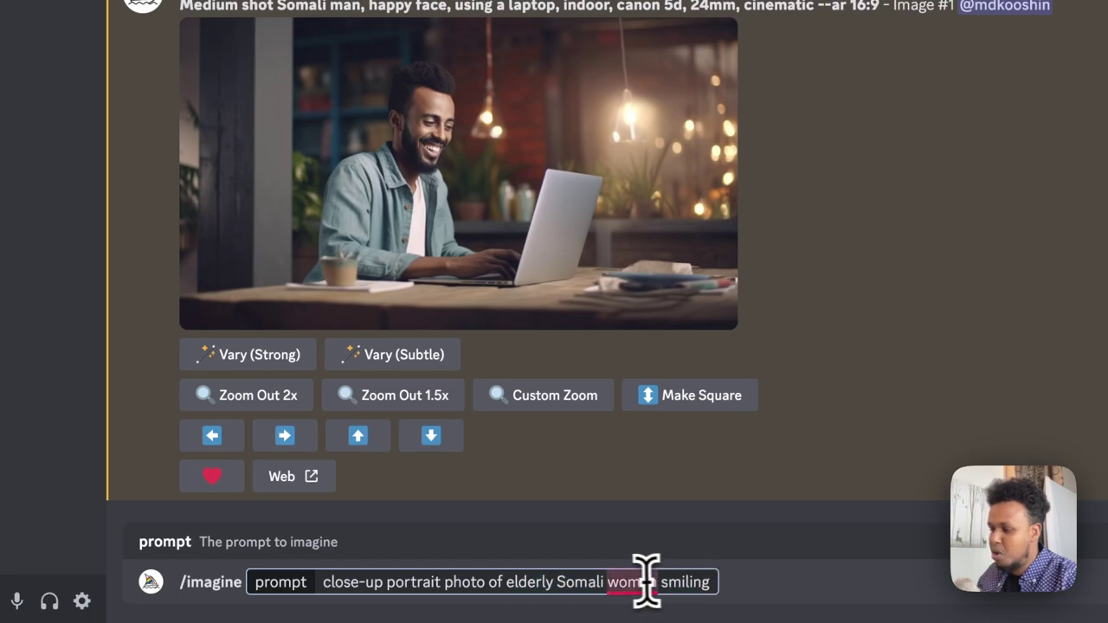
mouse_move(631, 582)
click(680, 483)
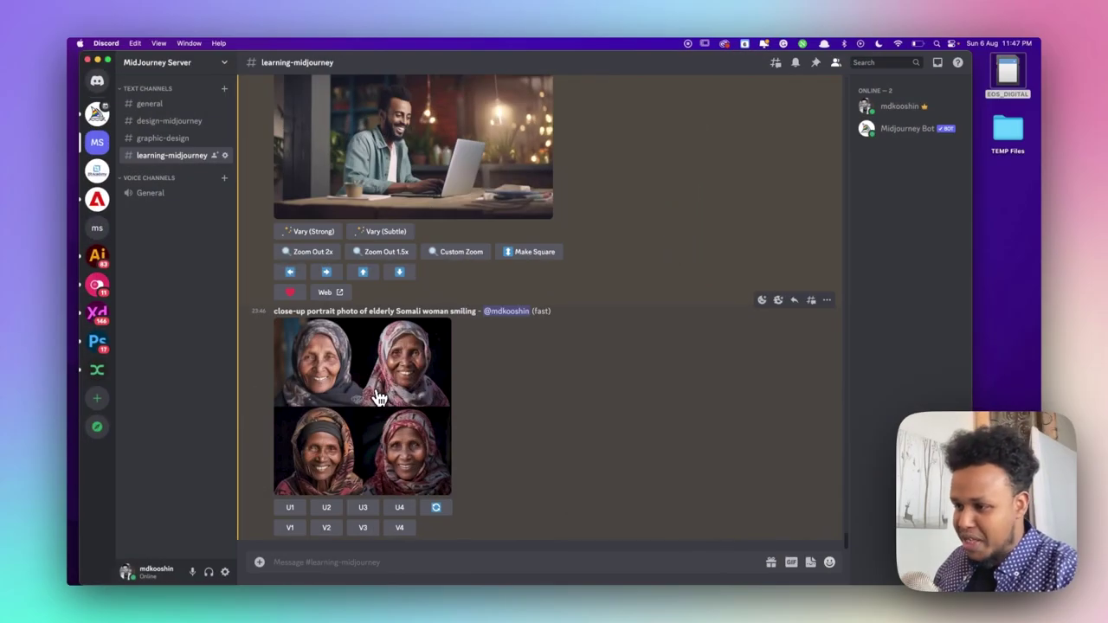
click(378, 397)
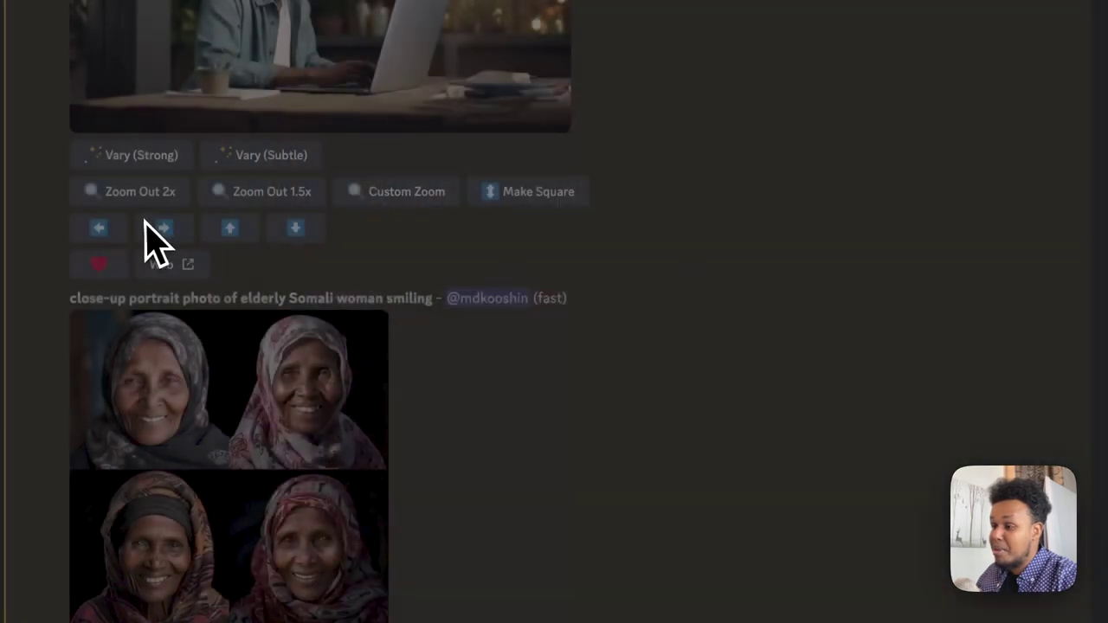
click(144, 227)
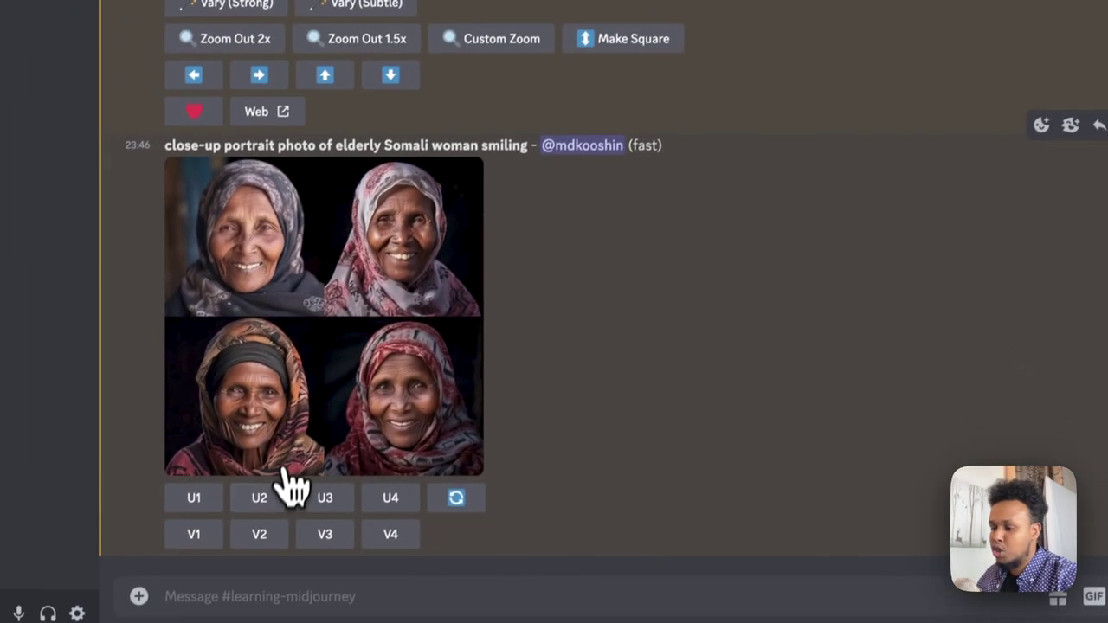
Step: Upscale the second woman portrait, view it at full size in the browser, then return to Discord
click(270, 492)
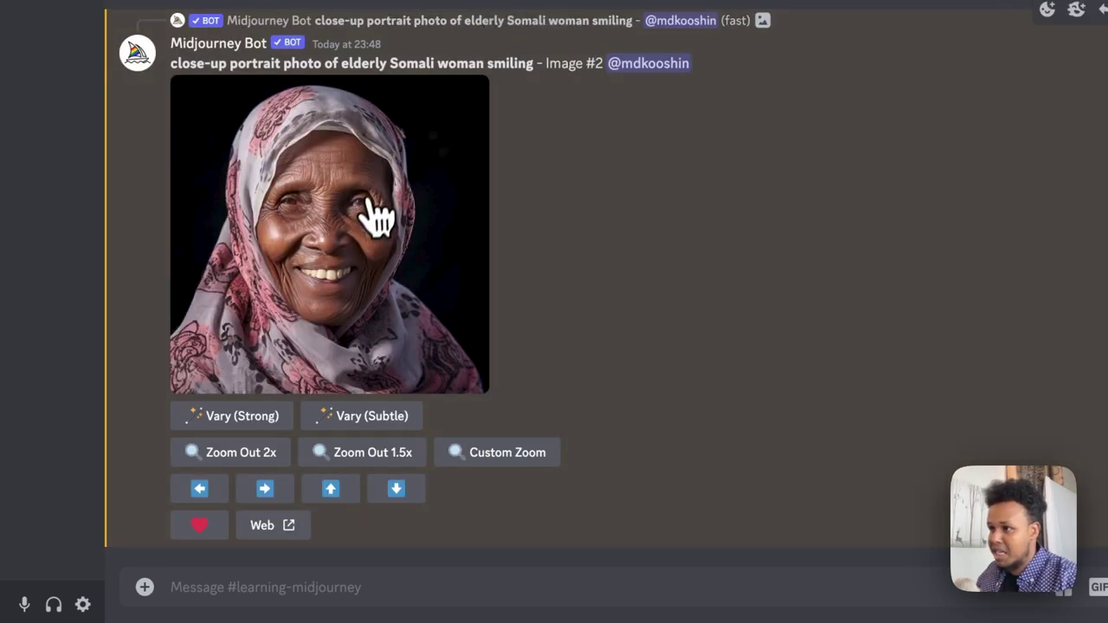
click(371, 218)
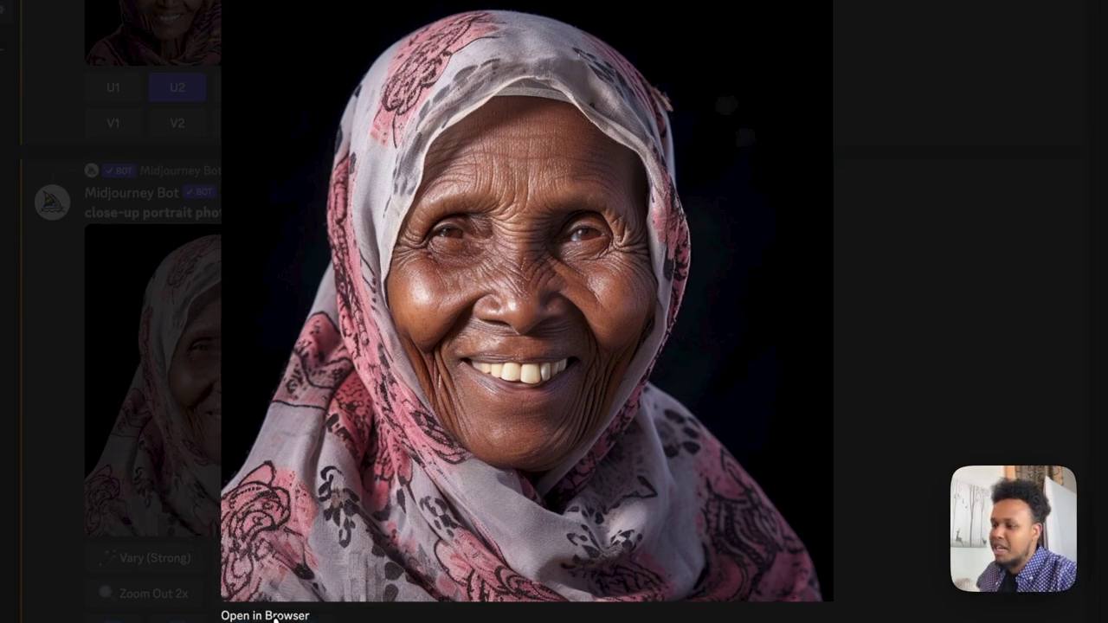
click(234, 610)
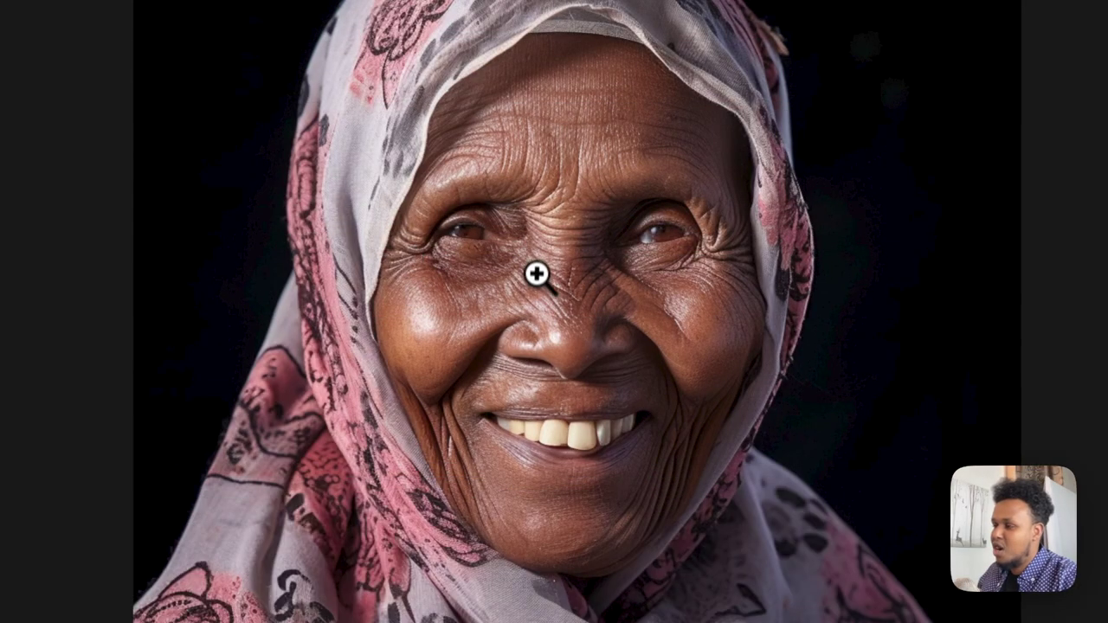
click(534, 272)
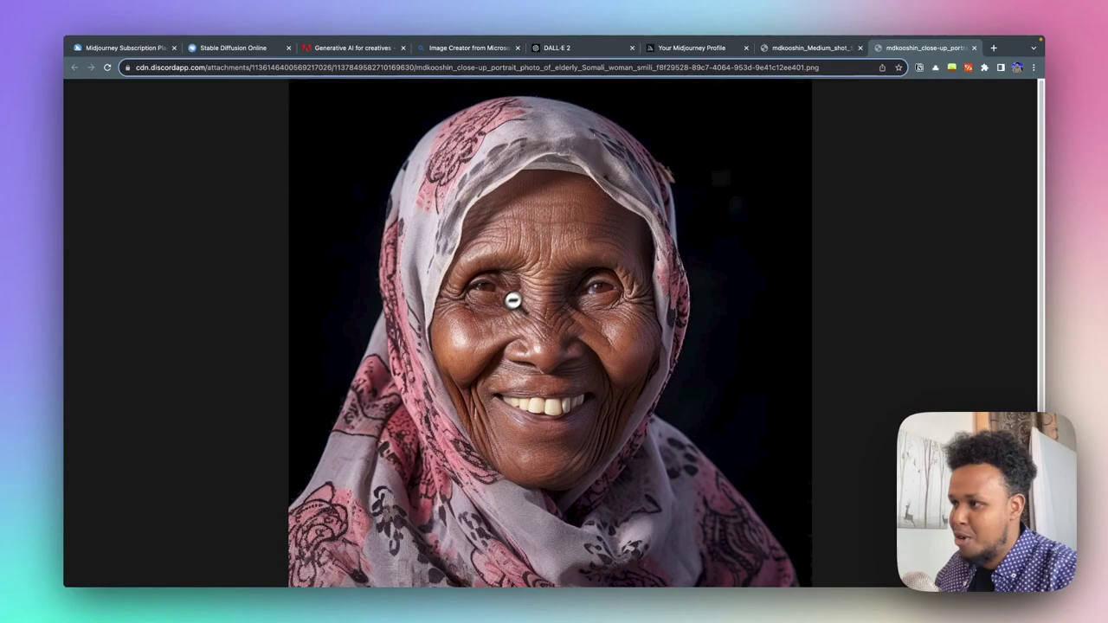
click(513, 300)
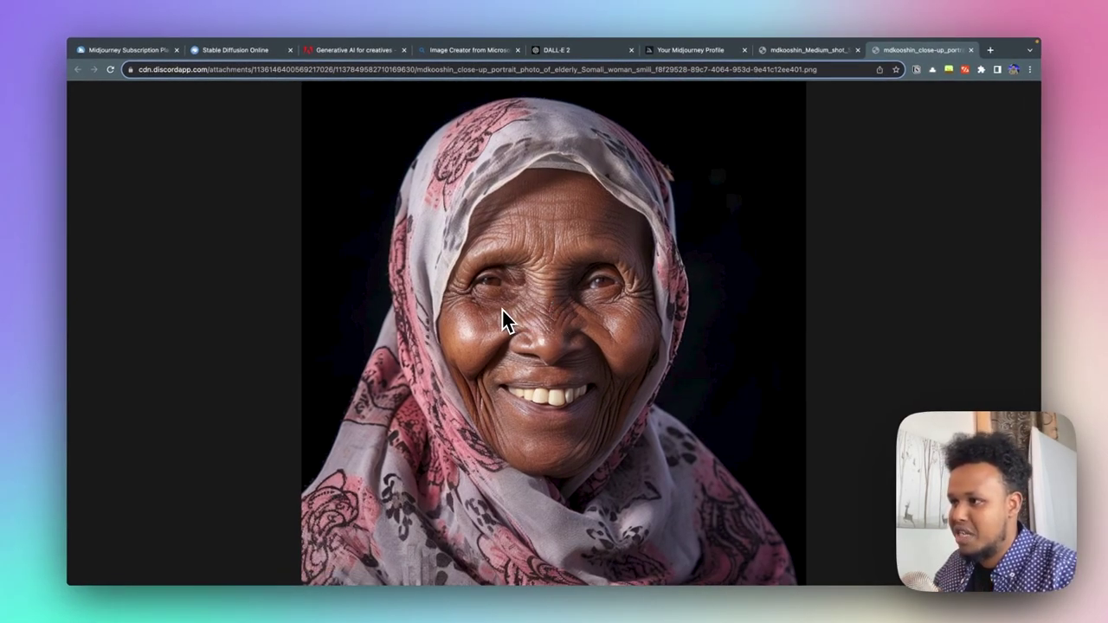
key(super+Tab)
Step: Generate the 'tuktuk moto, somali road, sky blue --ar 16:9' grid and view it enlarged
click(347, 334)
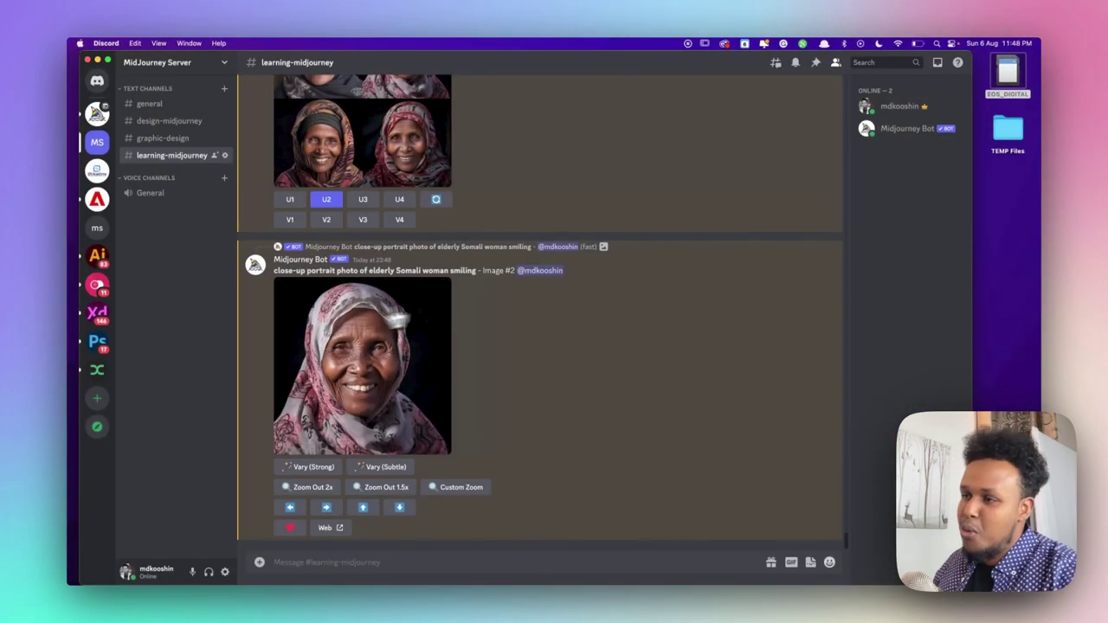
scroll(471, 309, up, 2)
scroll(472, 310, up, 2)
scroll(476, 313, up, 1)
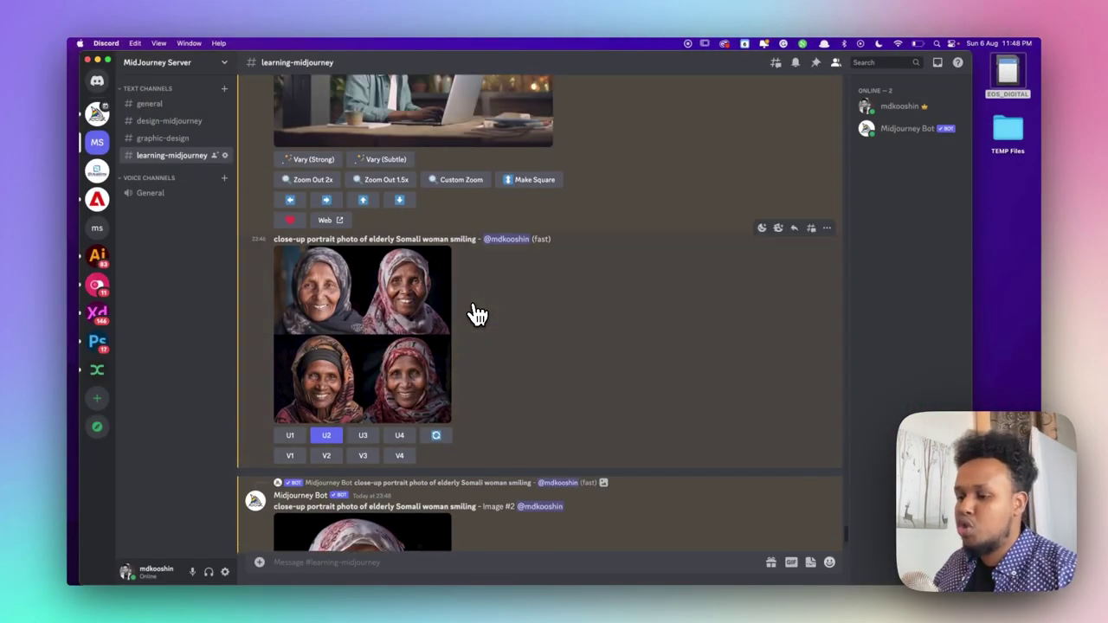
scroll(476, 314, down, 5)
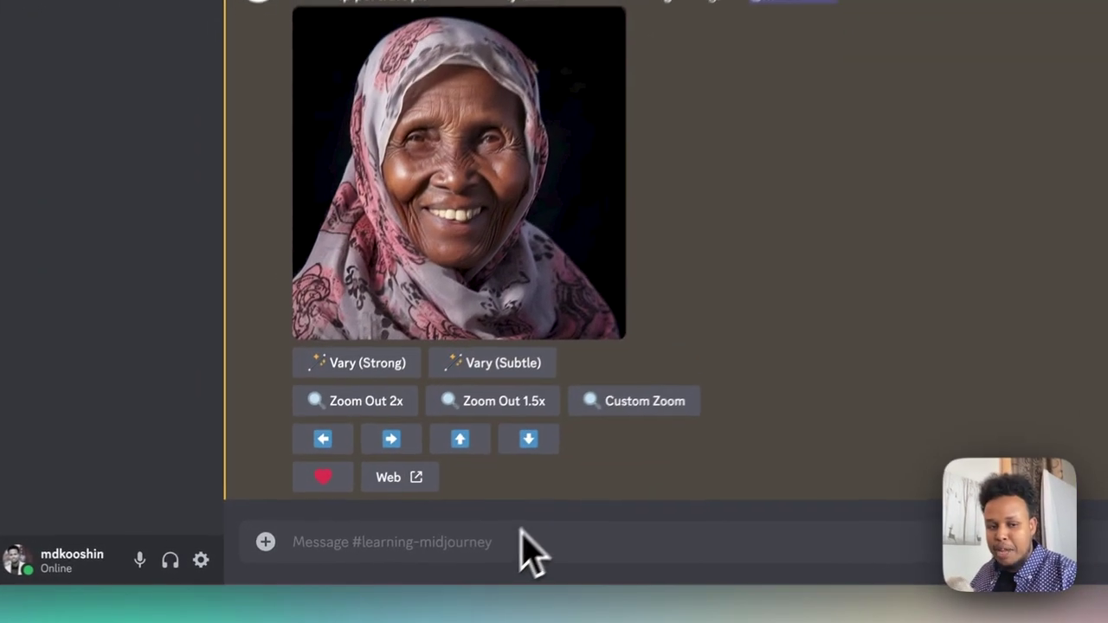
text(/)
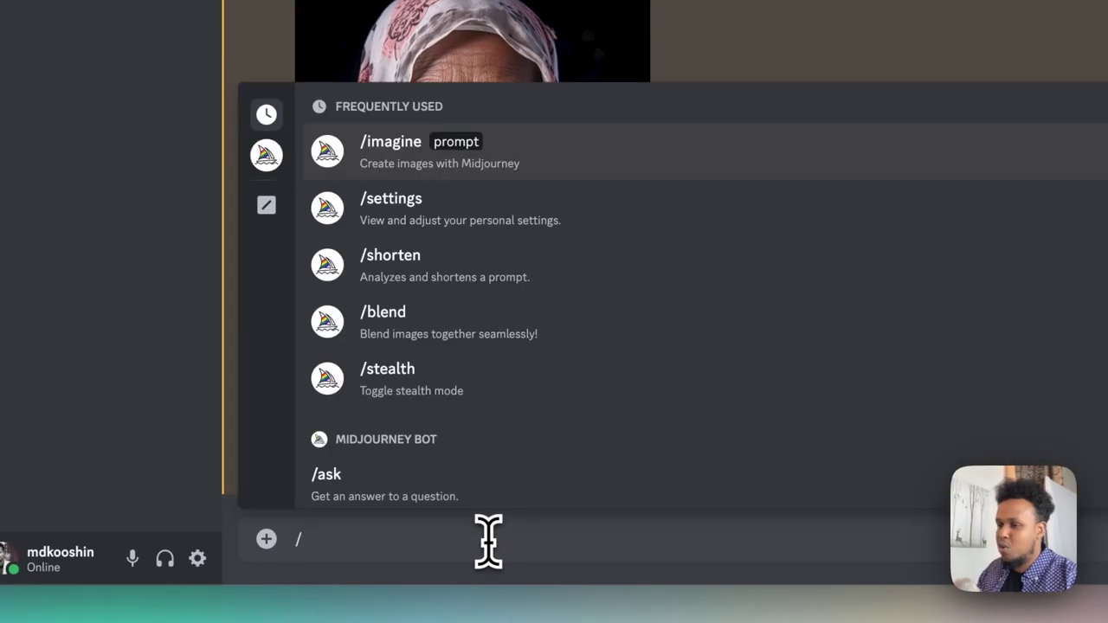
key(Return)
text(tuktuk moto, somali road, s)
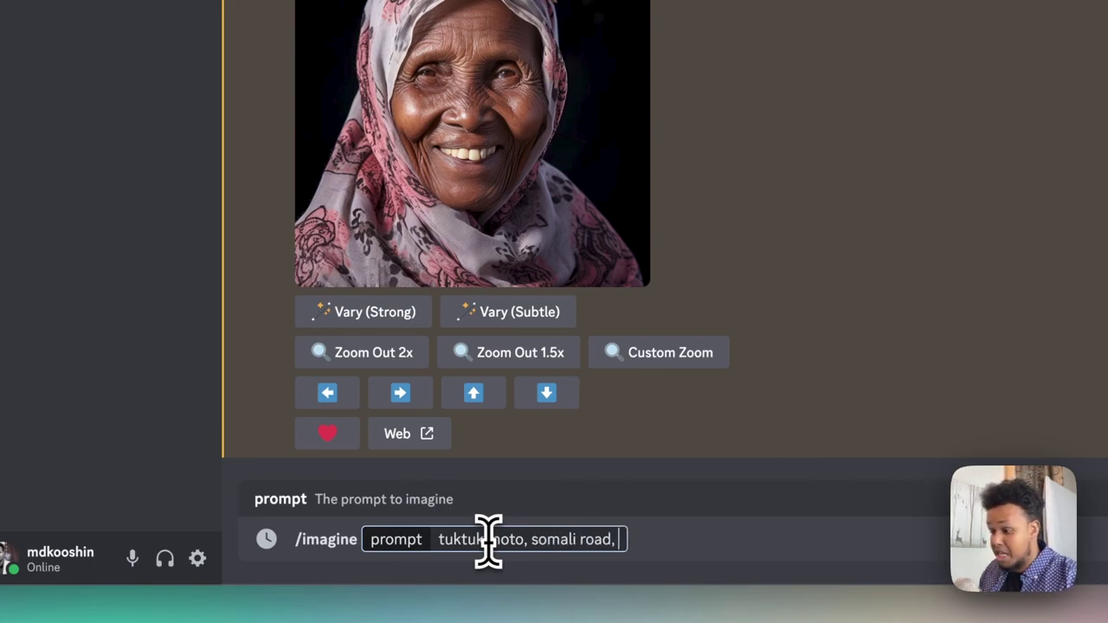
text(ky b)
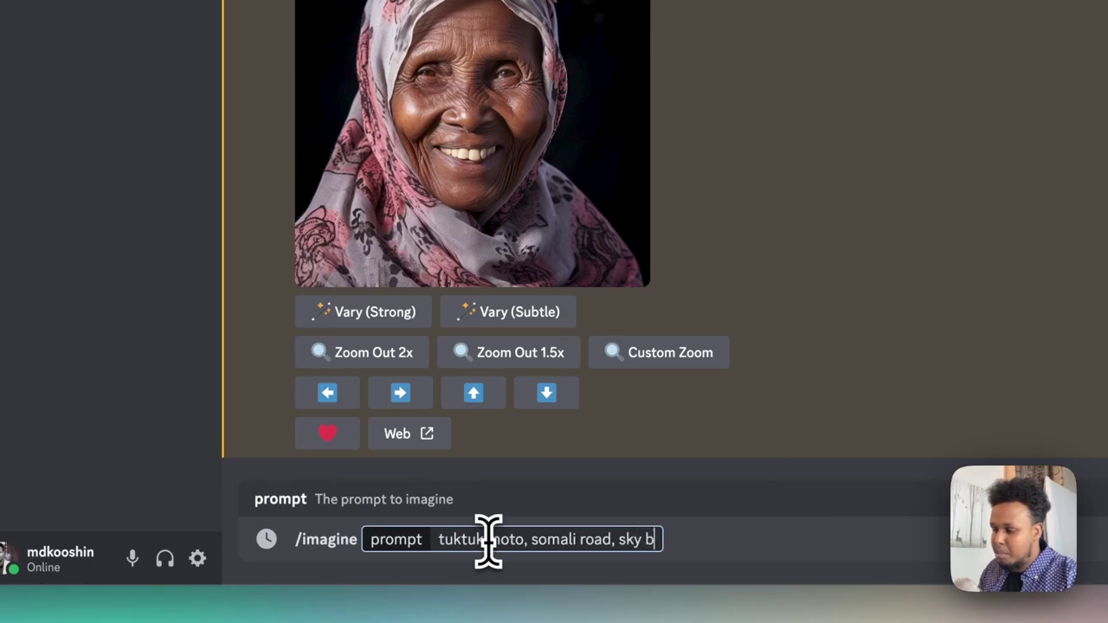
text(lue)
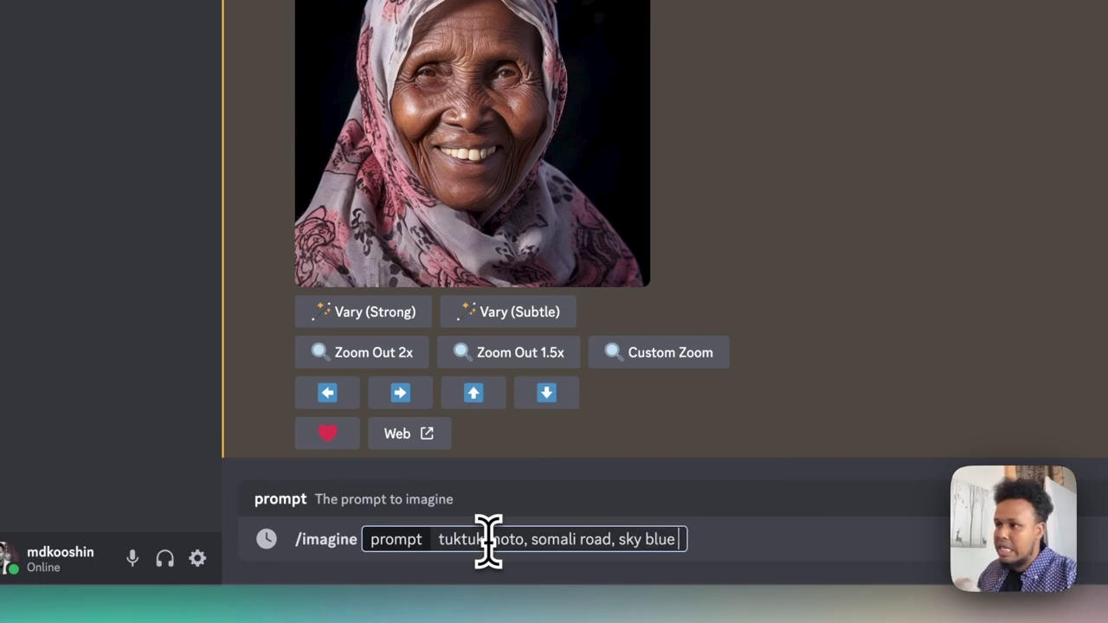
text( --ar )
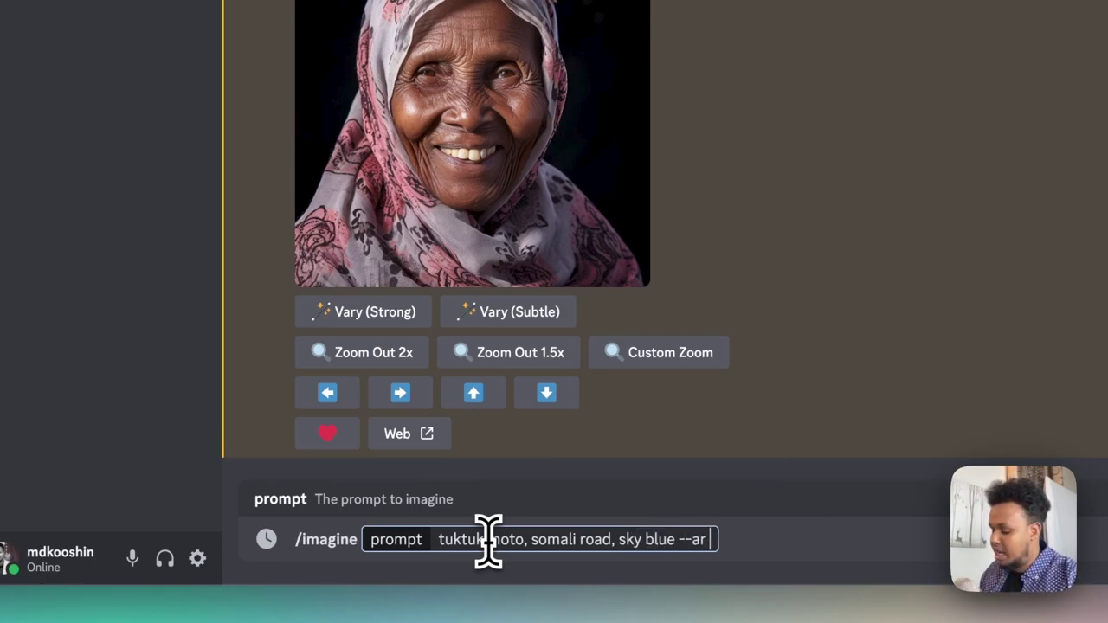
text(16)
text(:)
text(9)
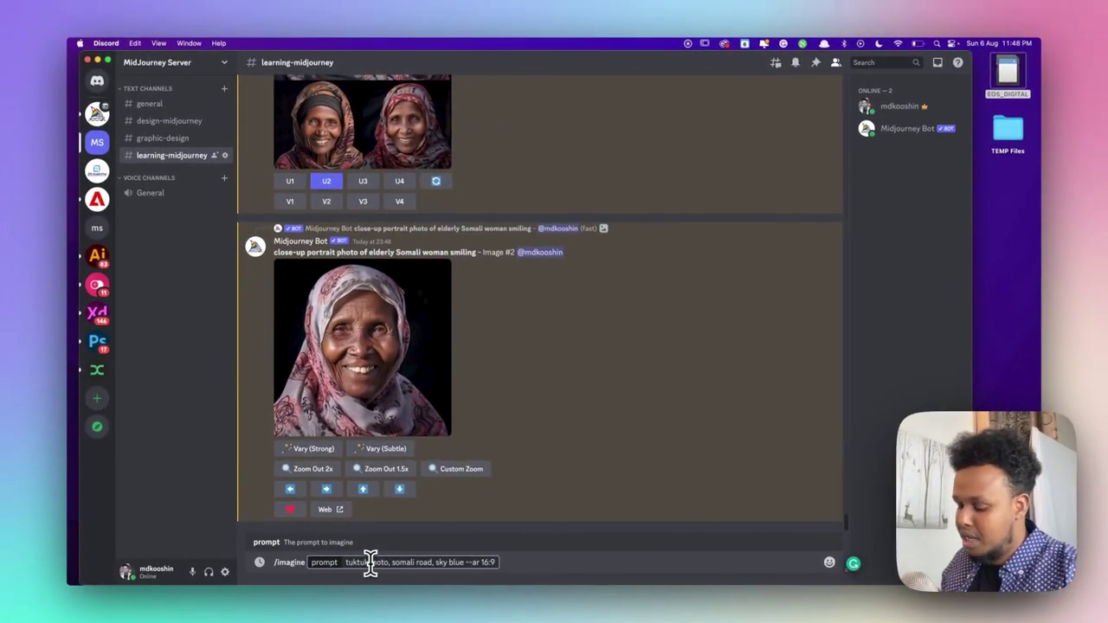
key(Return)
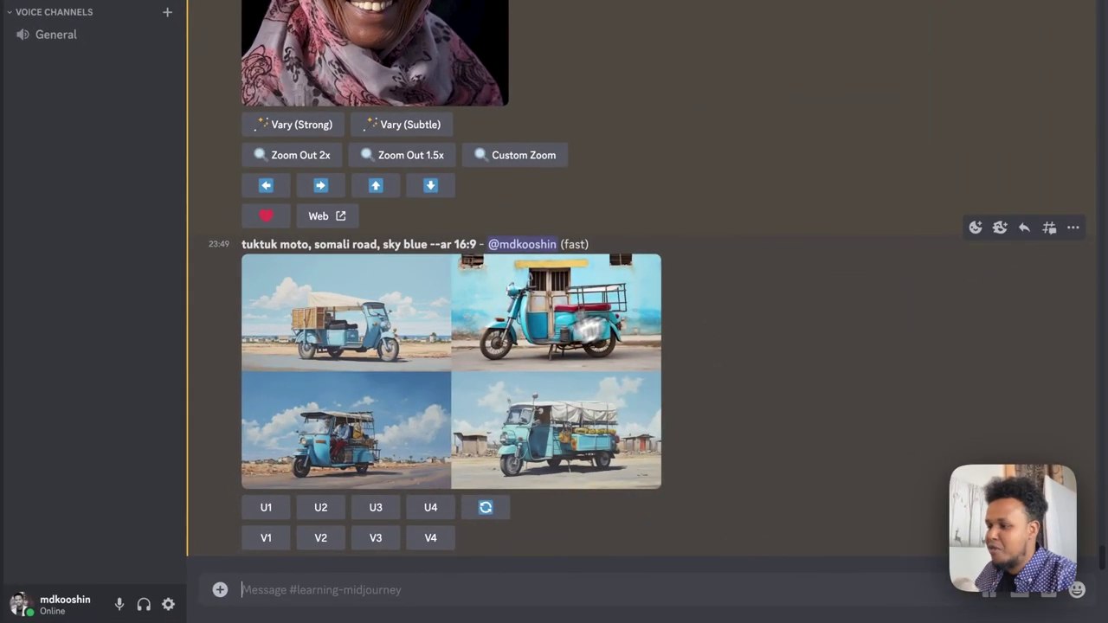
click(391, 407)
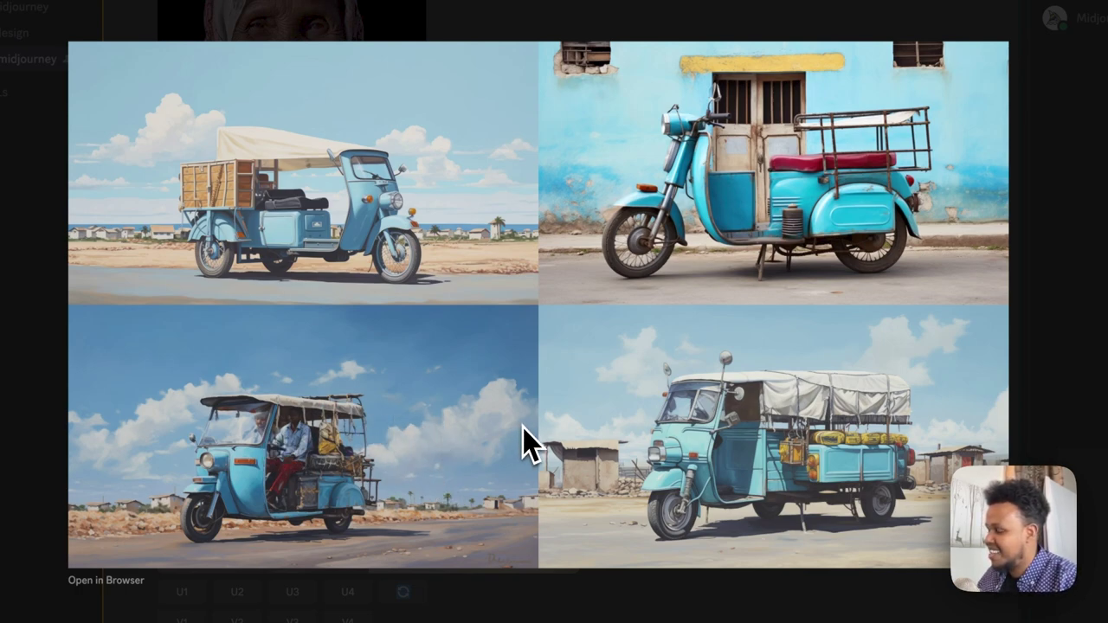
Step: Create strong variations of the third tuktuk image (V3) and preview the new grid
click(13, 424)
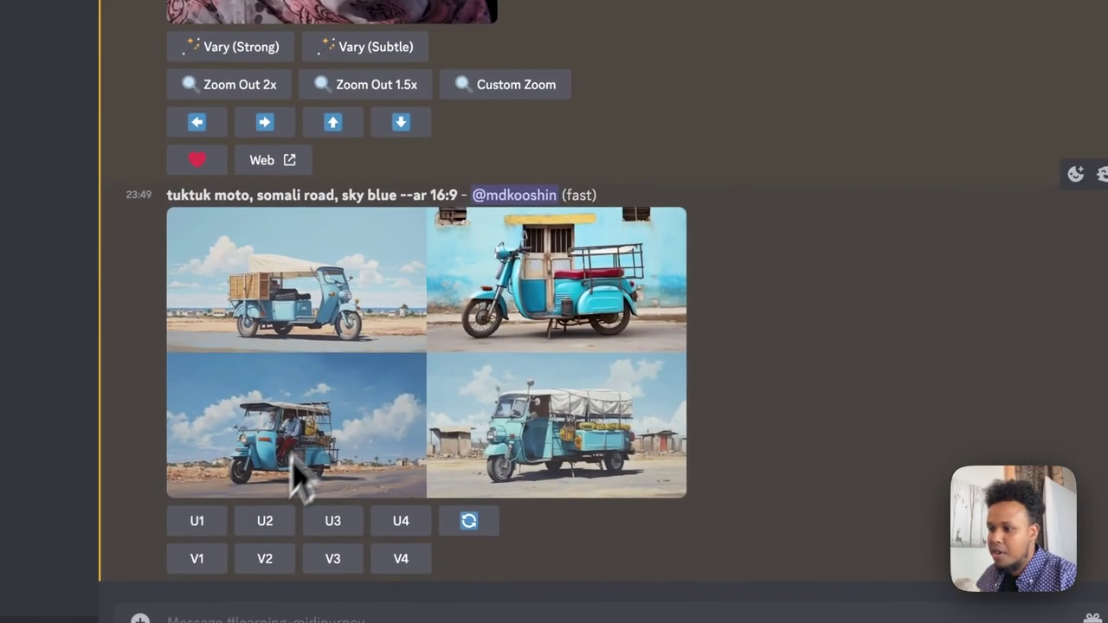
click(292, 620)
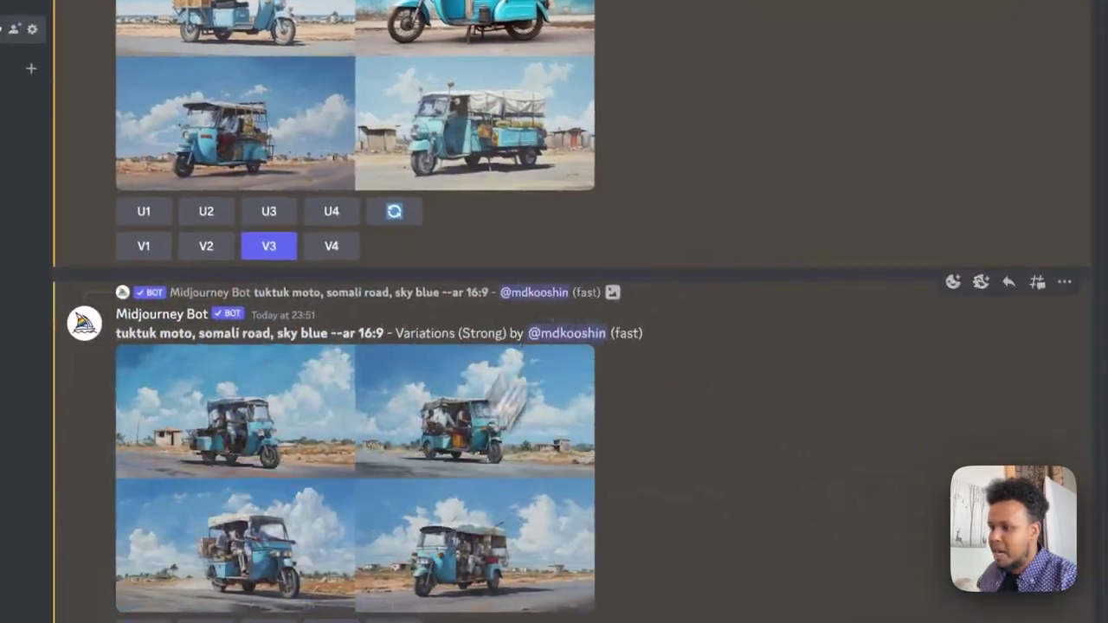
click(485, 527)
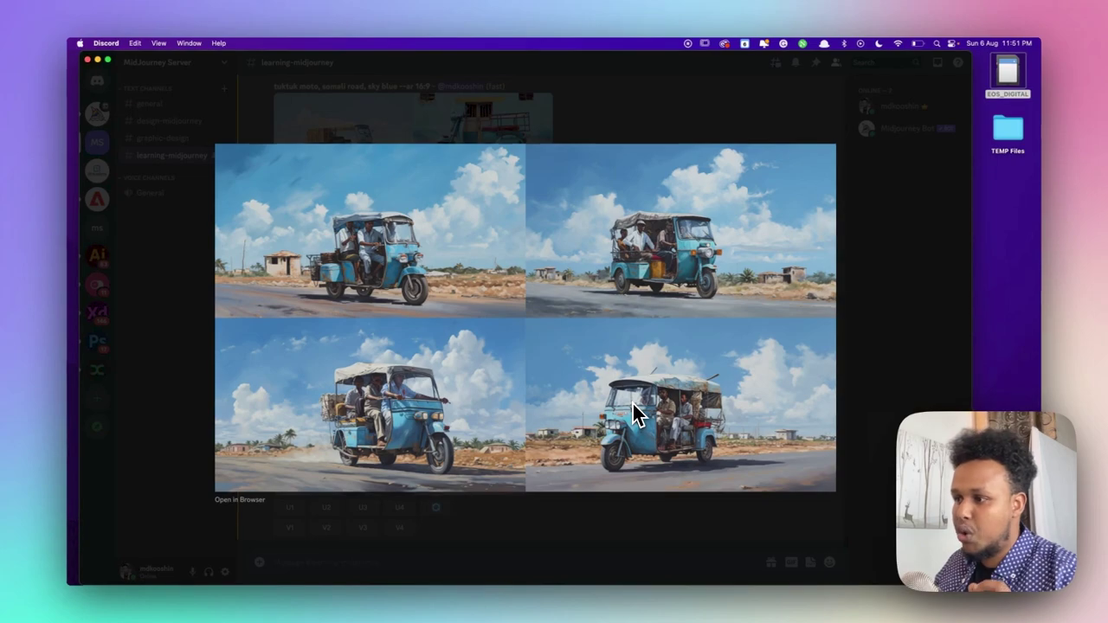
click(566, 519)
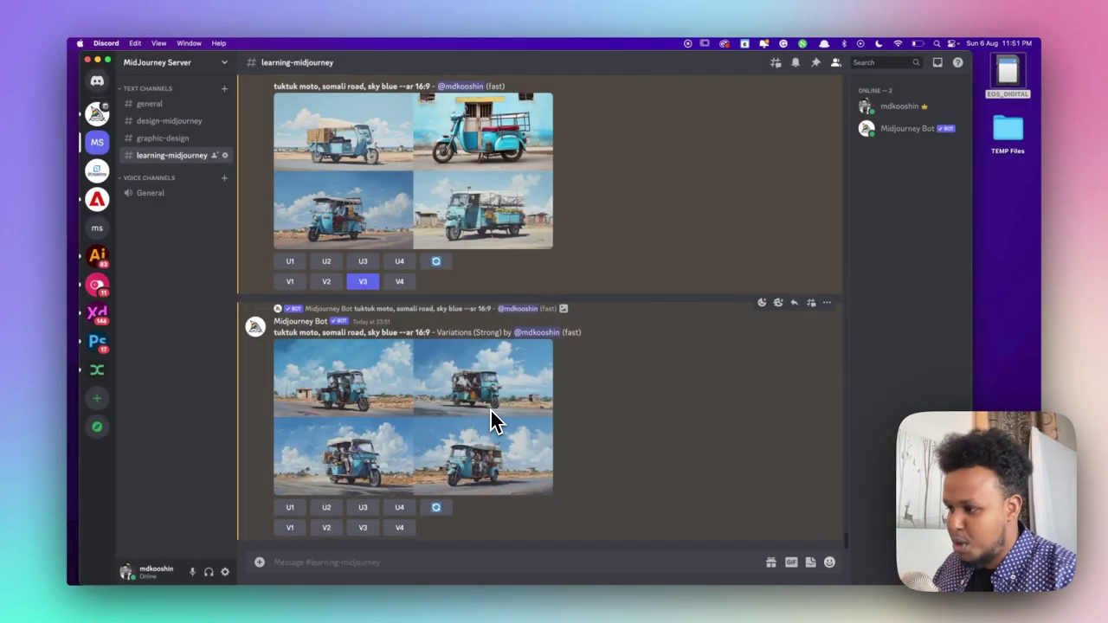
Step: Submit the /imagine prompt 'drone photo somali city'
click(341, 562)
text(/)
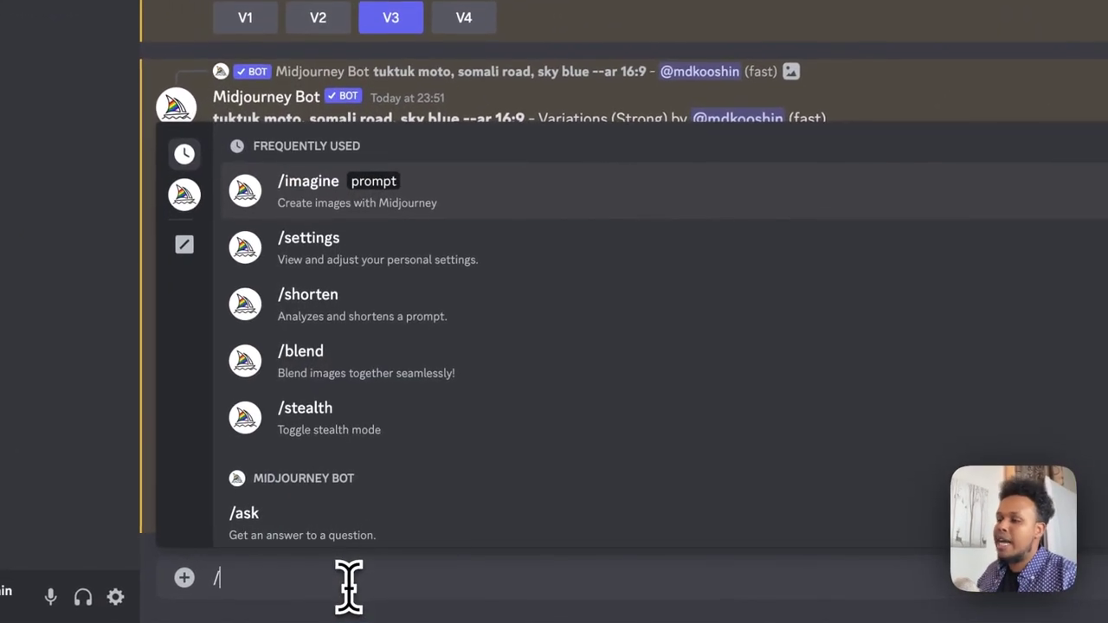
click(489, 197)
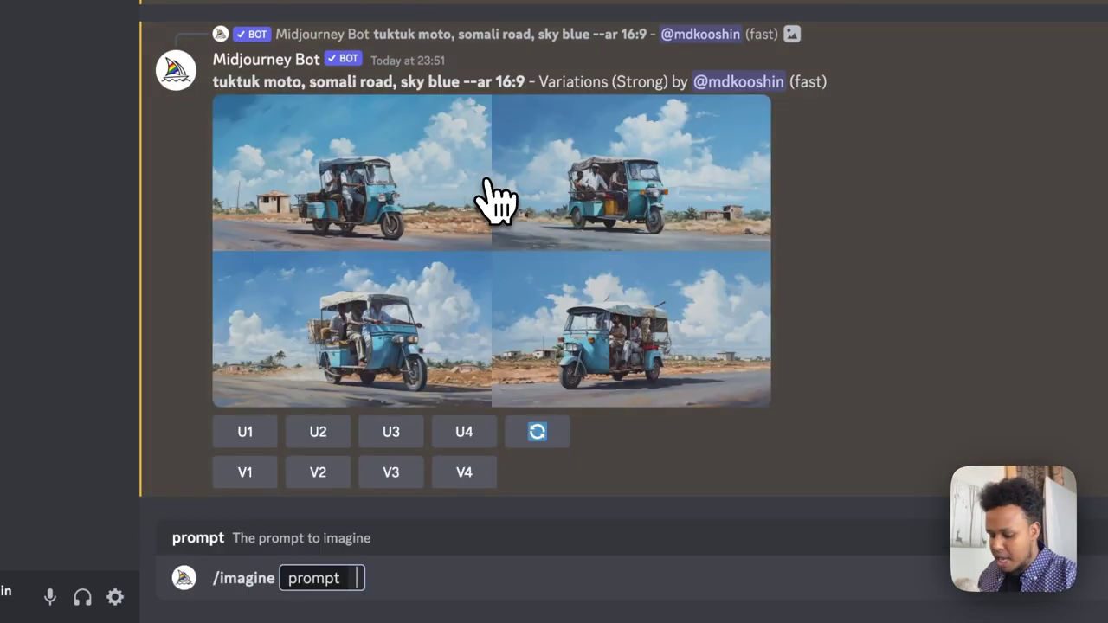
text(drone p)
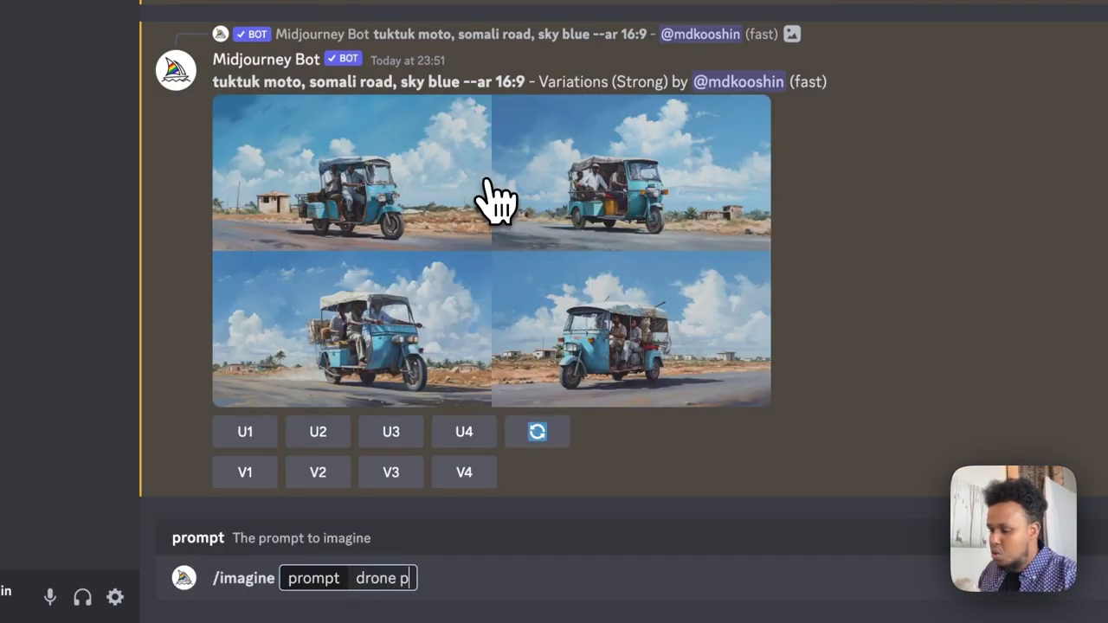
text(hoto)
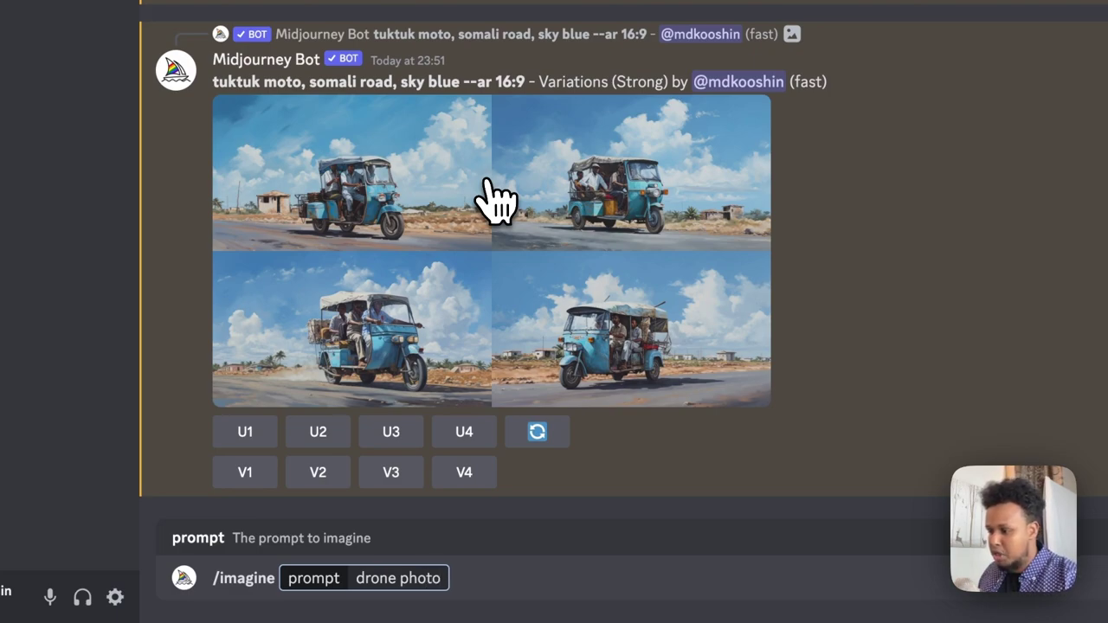
text( ci)
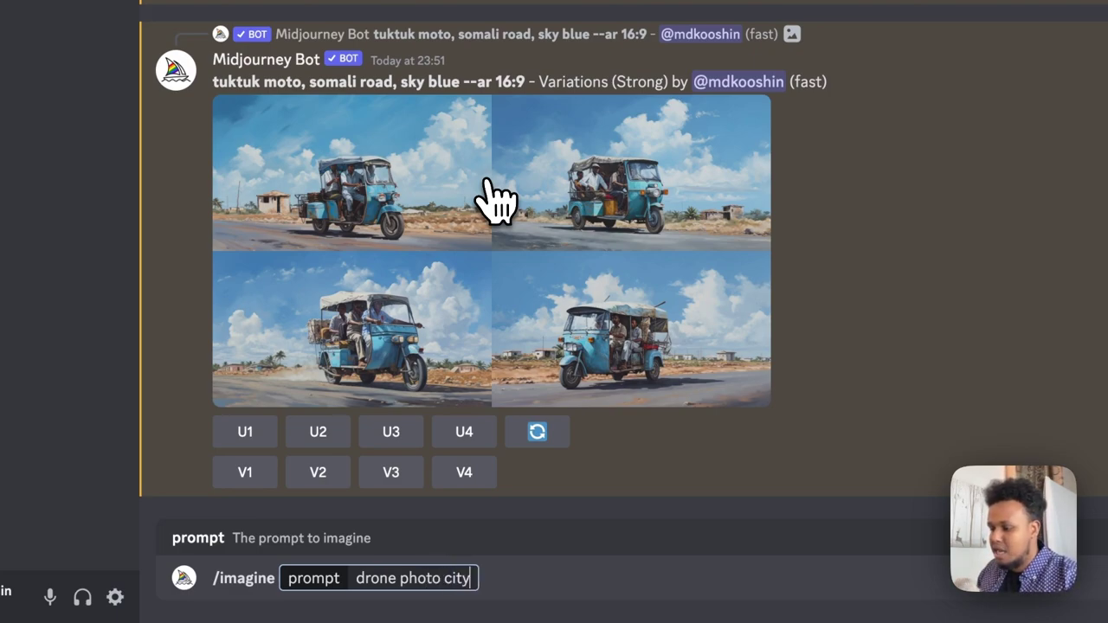
text(ty)
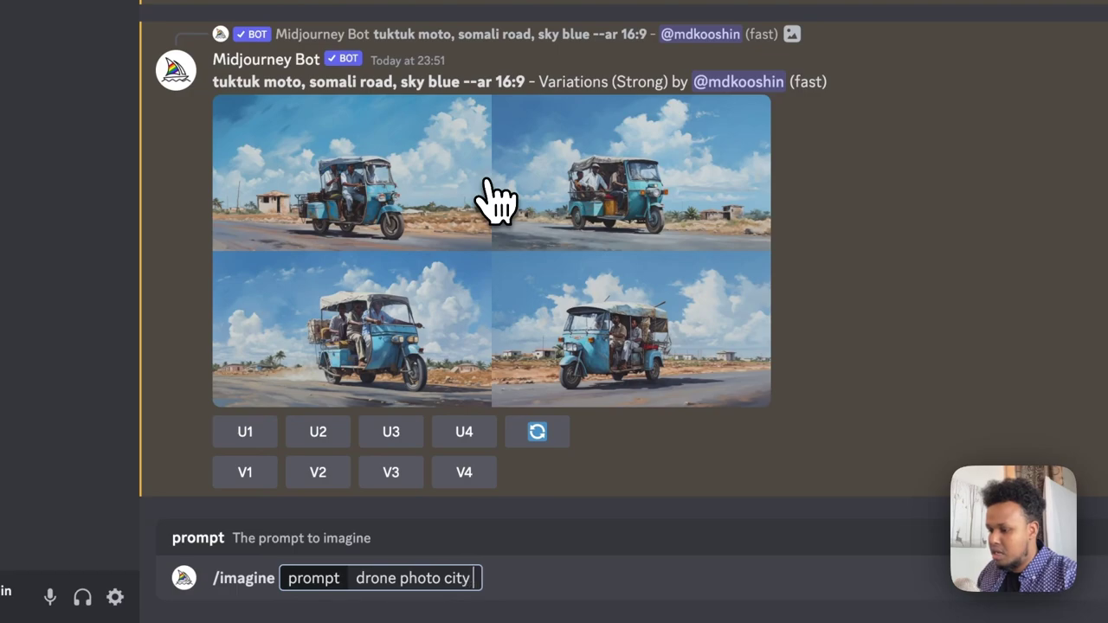
text( of)
key(BackSpace)
key(BackSpace)
key(BackSpace)
key(BackSpace)
key(BackSpace)
key(BackSpace)
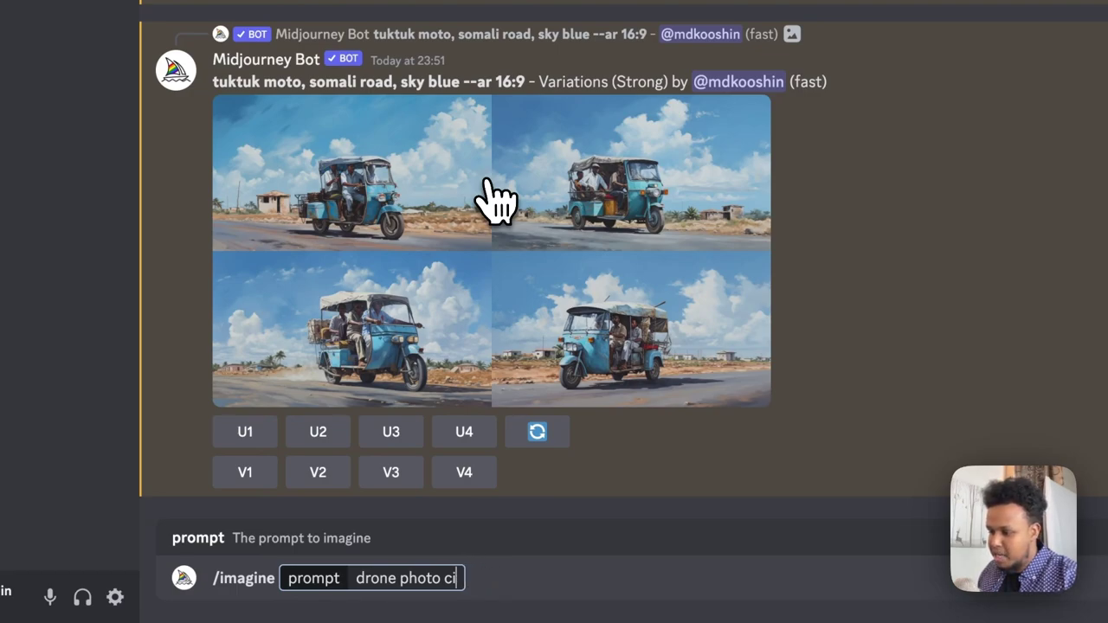
key(BackSpace)
key(BackSpace)
text(somali city)
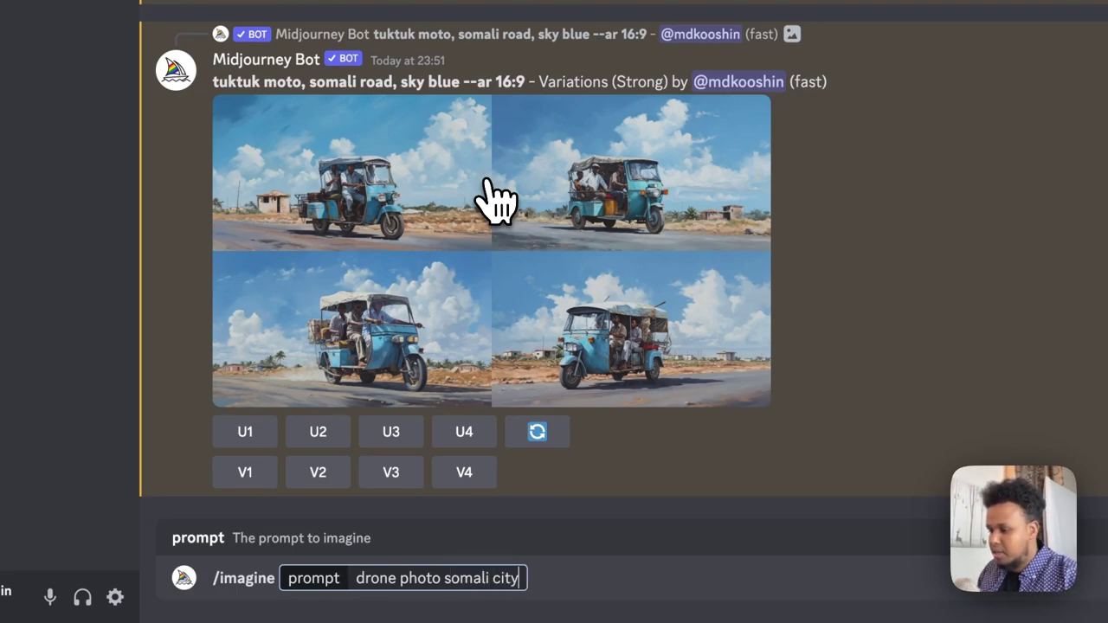
key(Return)
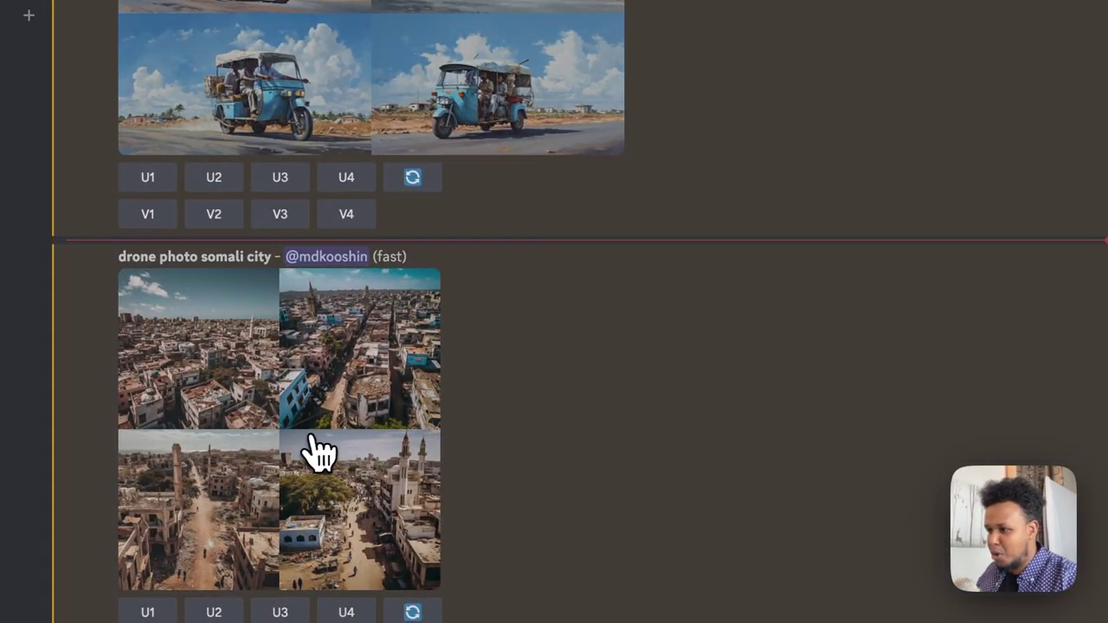
Step: Enlarge the aerial Somali city grid to inspect its rooftops and mosque, then close it
click(317, 450)
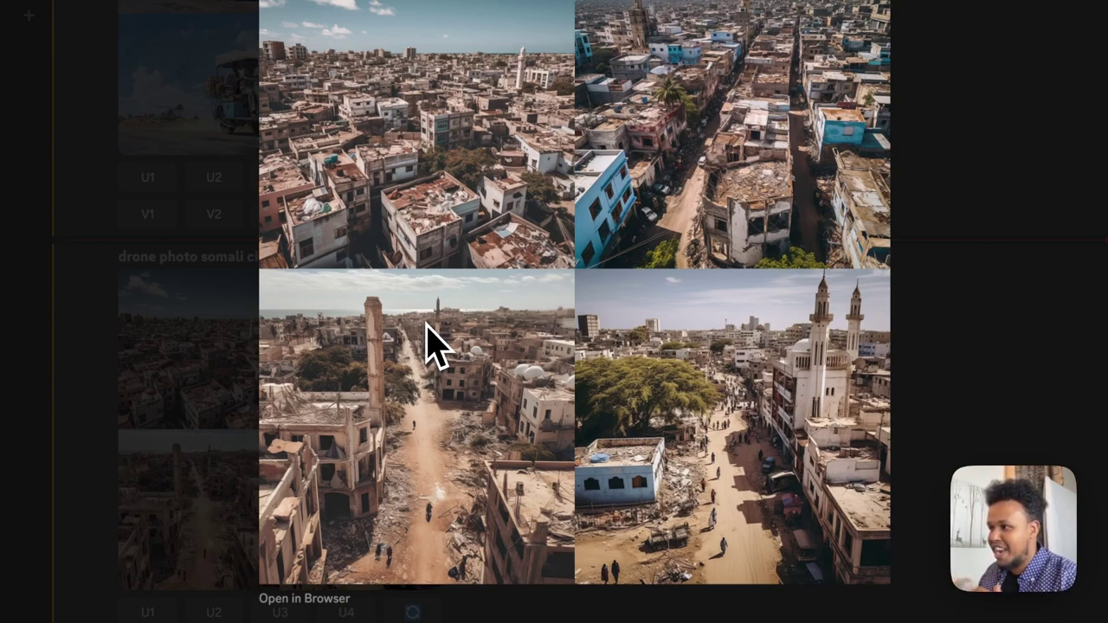
click(173, 342)
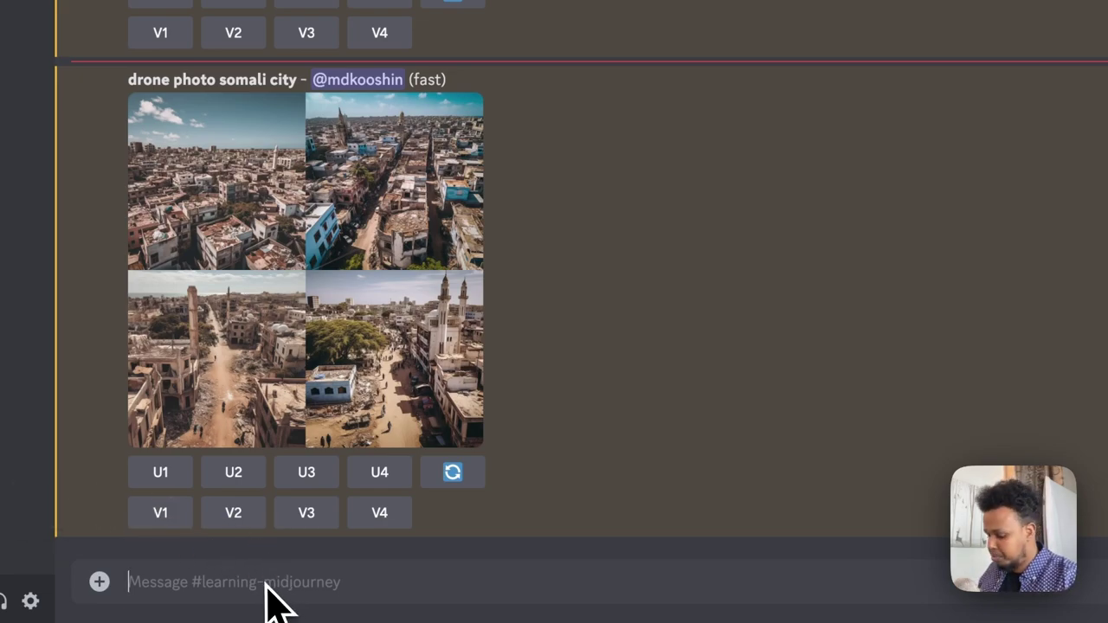
Step: Start an /imagine command with the prepared isometric computer prompt pasted in
text(/)
click(371, 193)
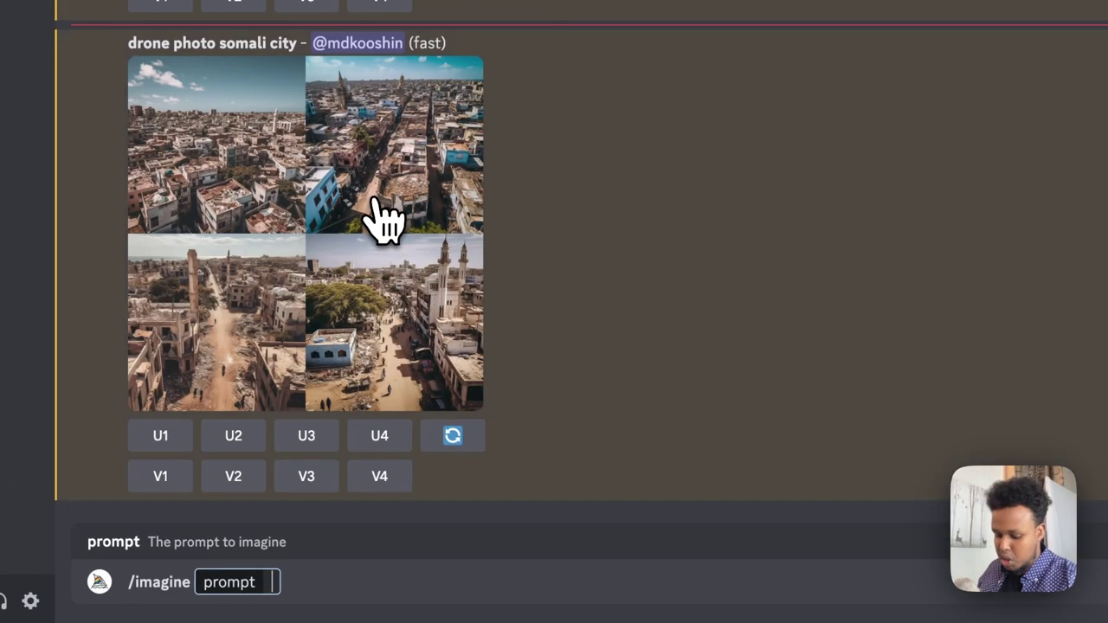
text(isometric computer with mobile, 3D blender render, green and yellow color)
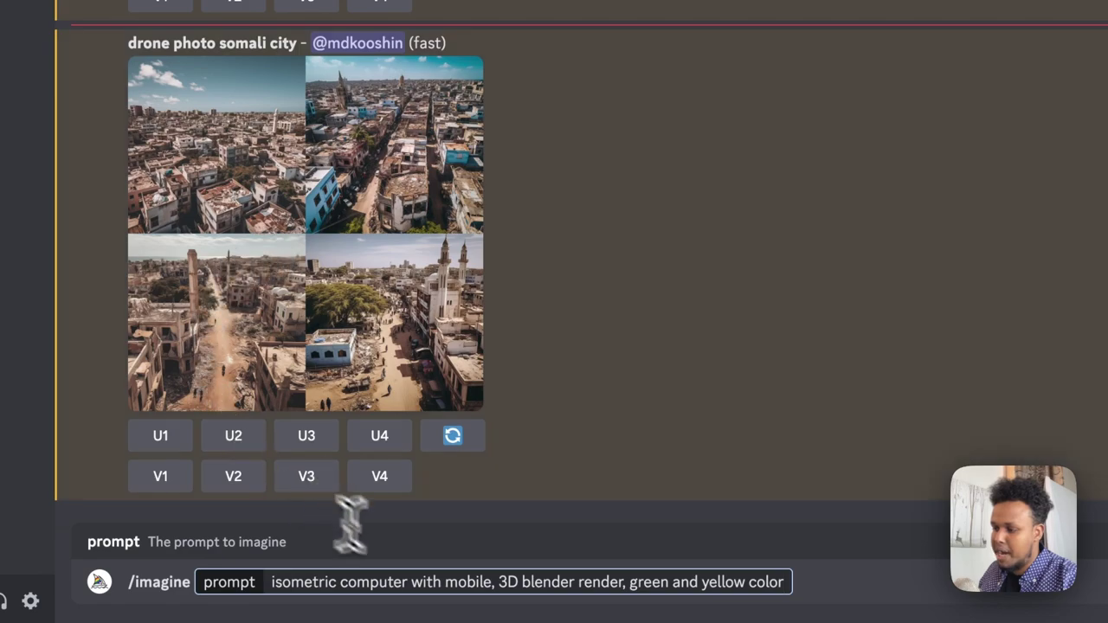
Step: Trim the prompt to 'isometric computer, 3D blender render, green and yellow color' and submit it
double_click(433, 583)
key(BackSpace)
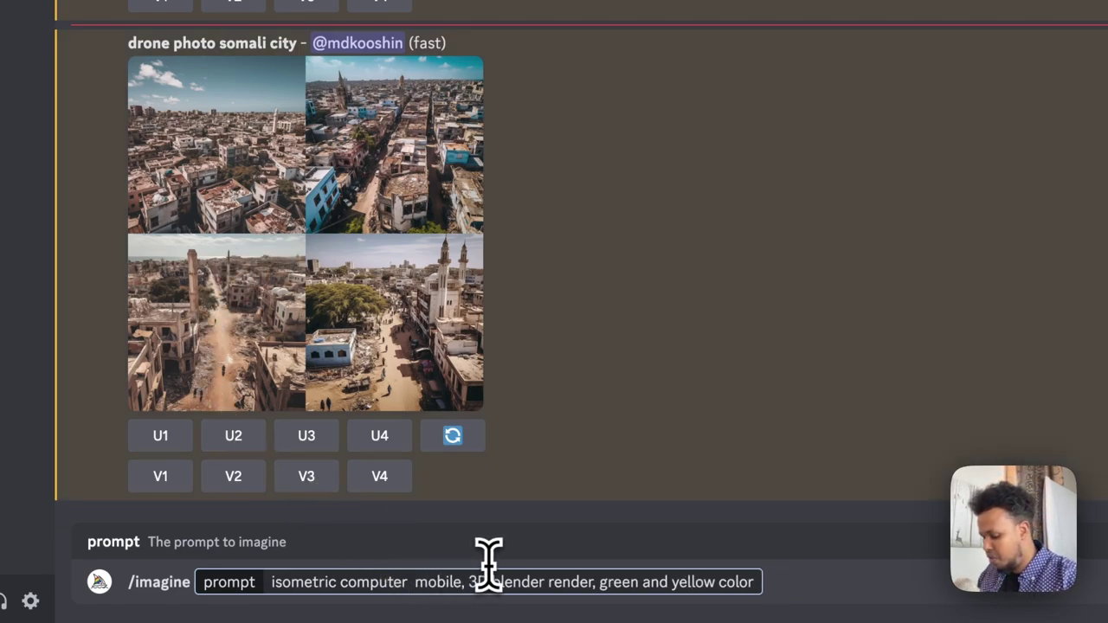
text(and)
click(490, 581)
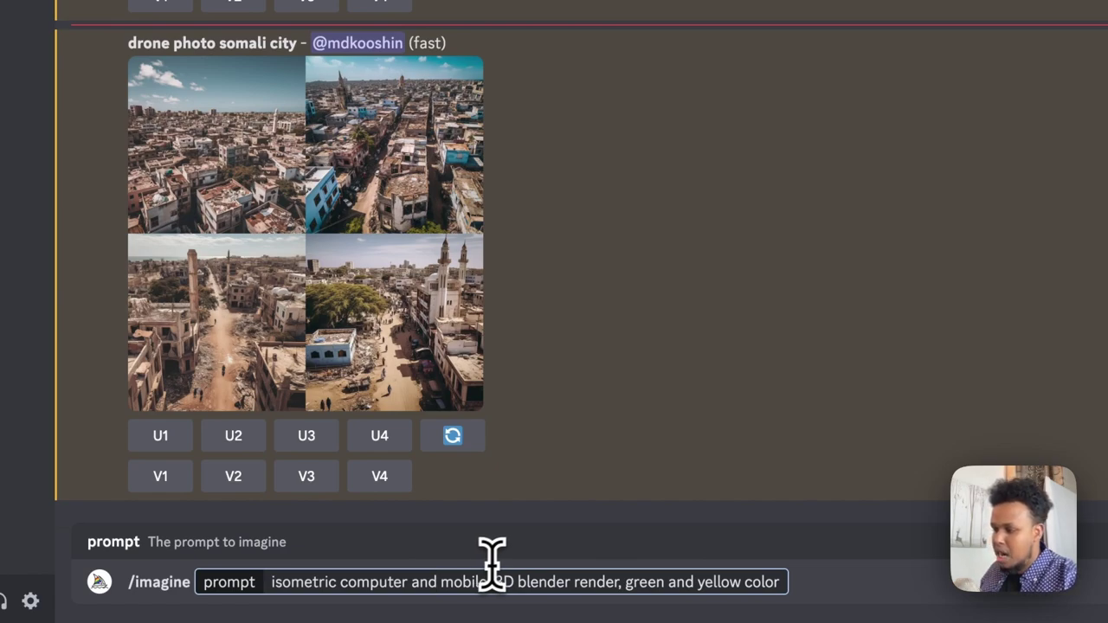
text(,)
double_click(463, 581)
key(BackSpace)
key(BackSpace)
key(BackSpace)
key(BackSpace)
key(BackSpace)
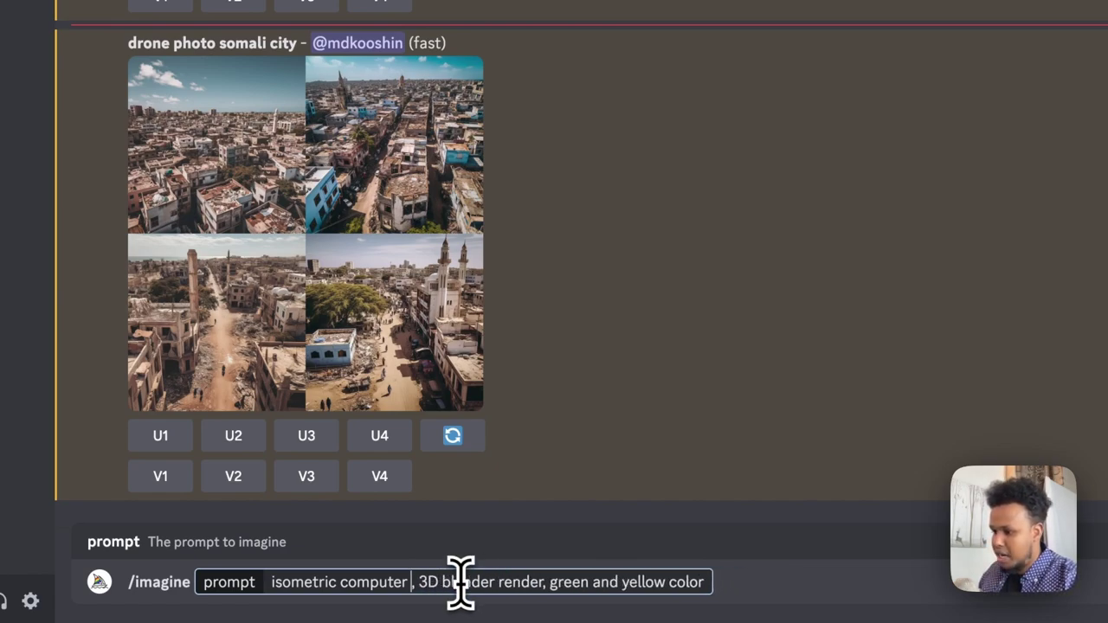
key(BackSpace)
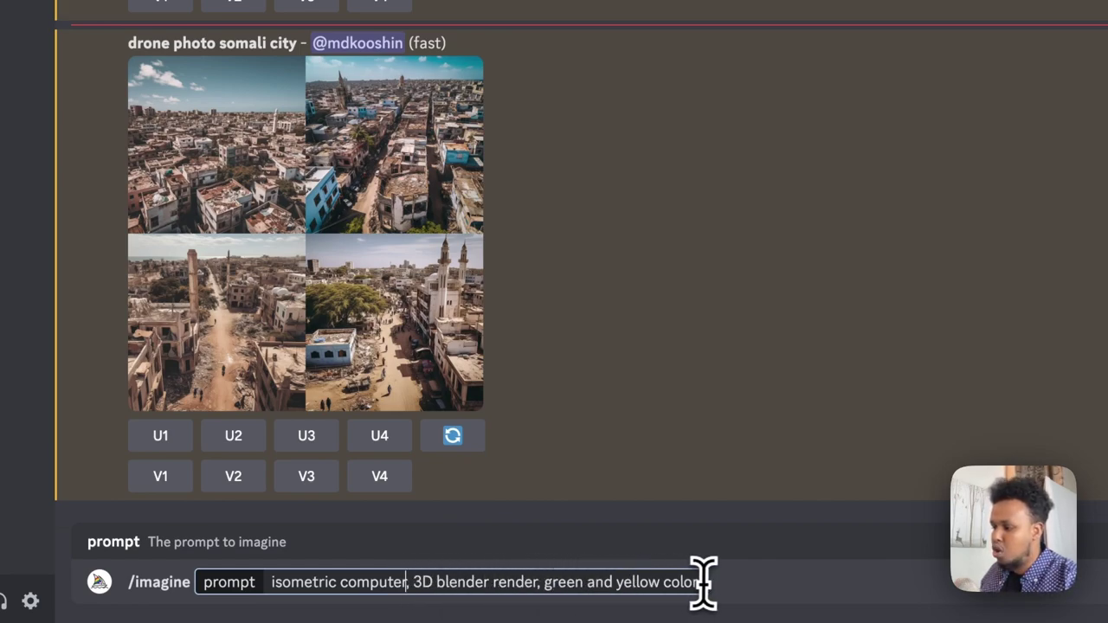
key(Return)
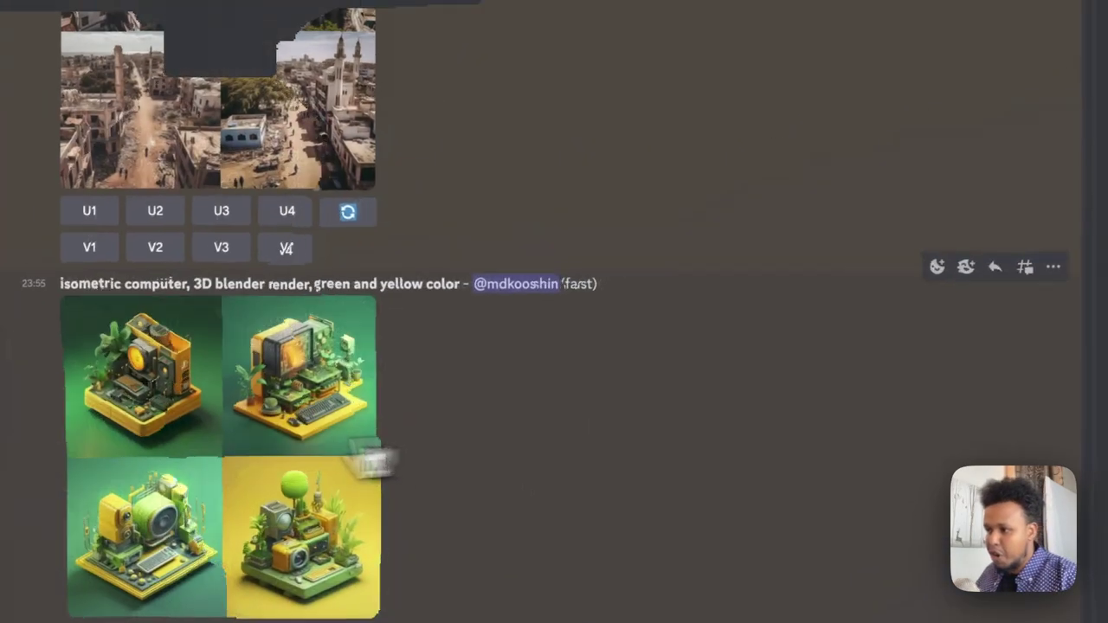
Step: Enlarge the green and yellow isometric computer grid for a closer look, then close it
click(184, 448)
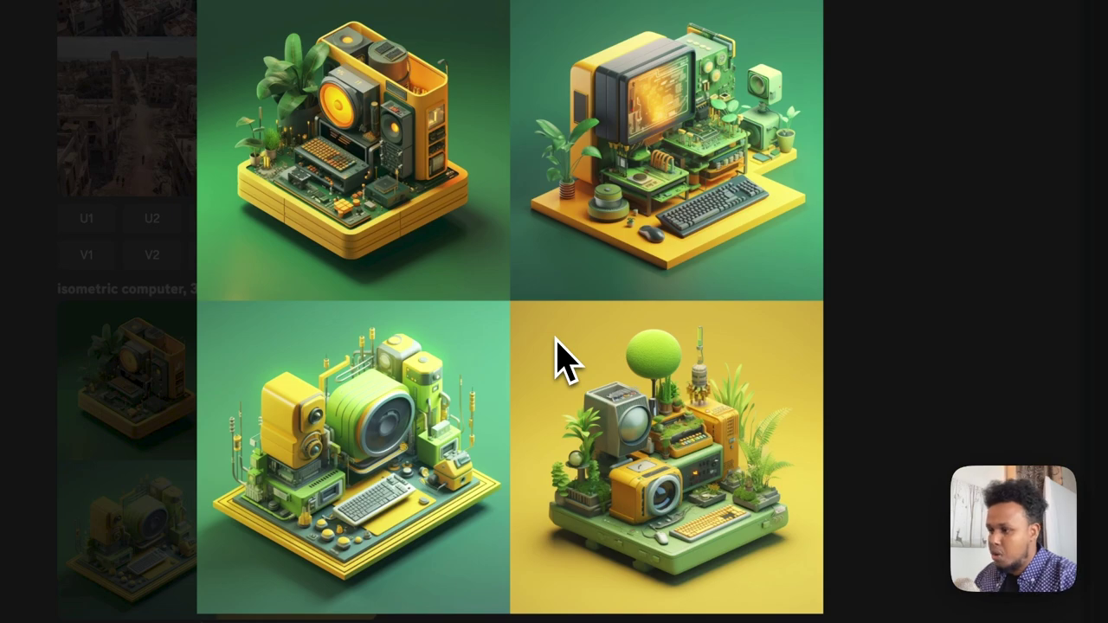
click(148, 346)
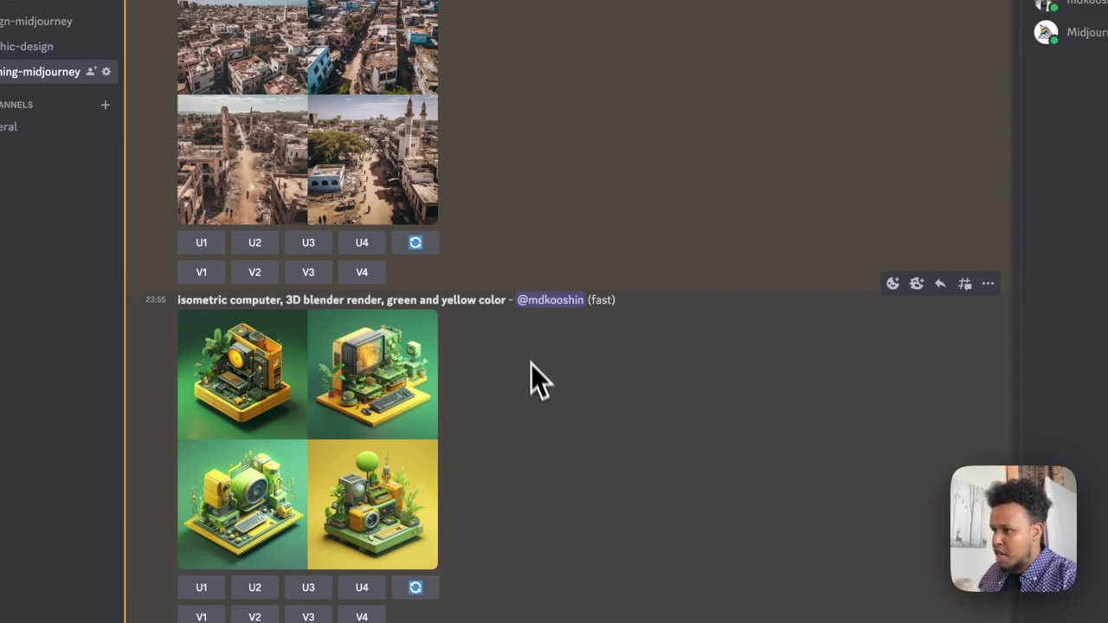
Step: Submit the /imagine prompt 'office brand, blue and yellow, realistic --ar 16:9'
text(/)
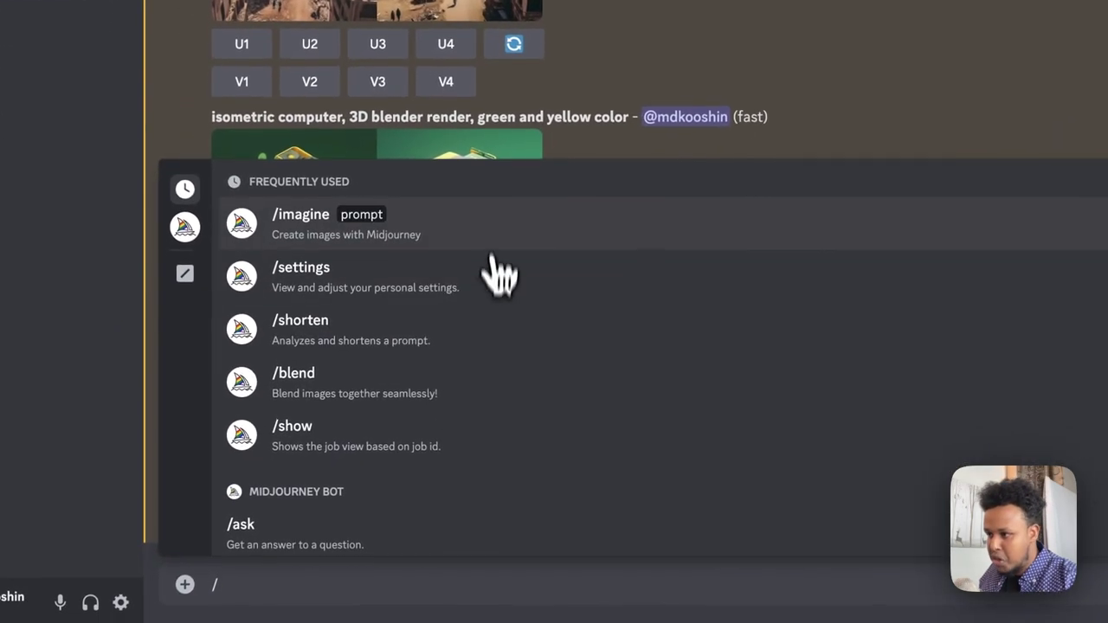
click(401, 383)
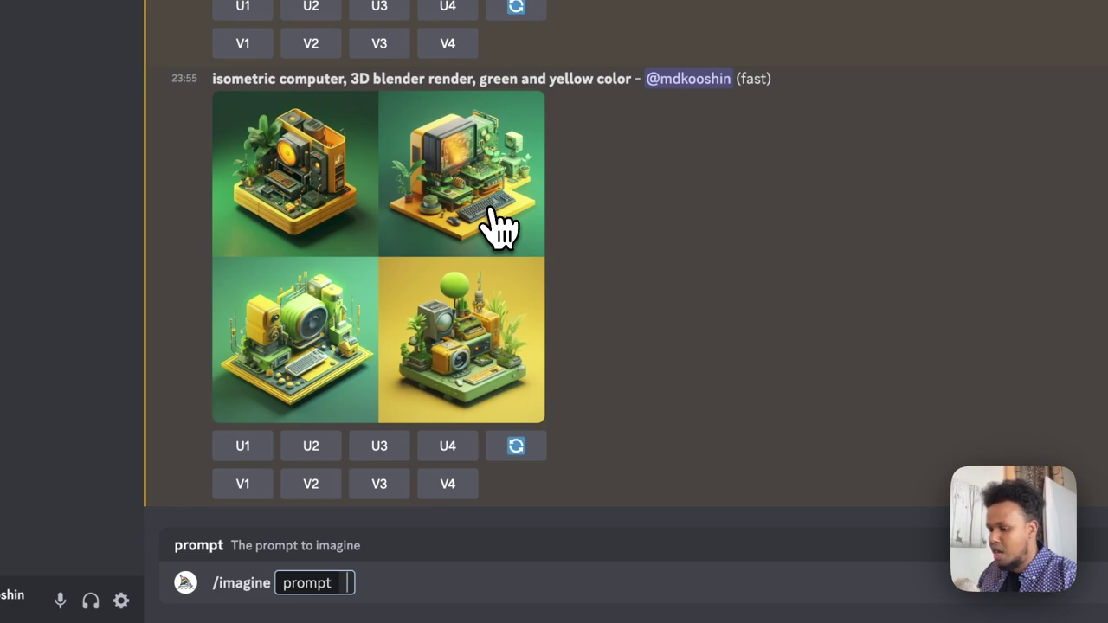
text(office b)
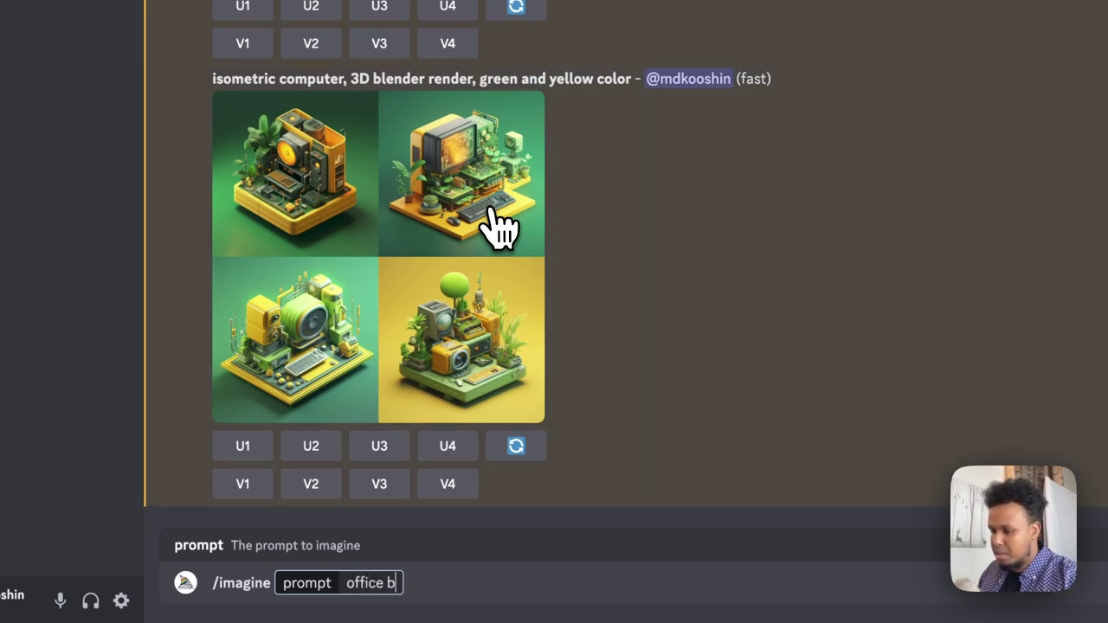
text(rand , bl)
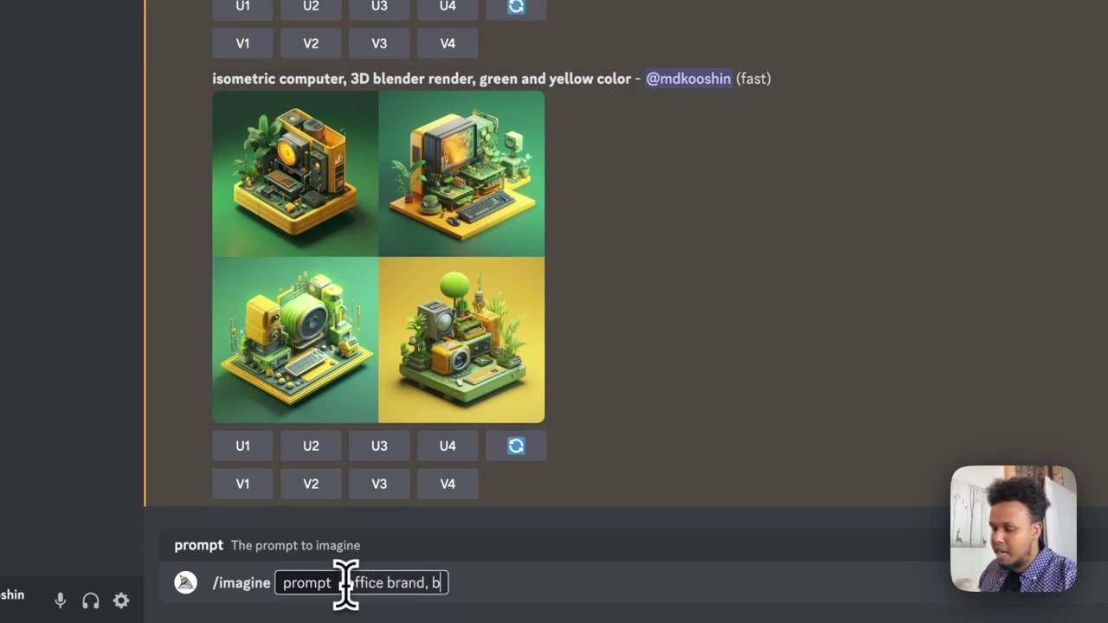
text(ue and)
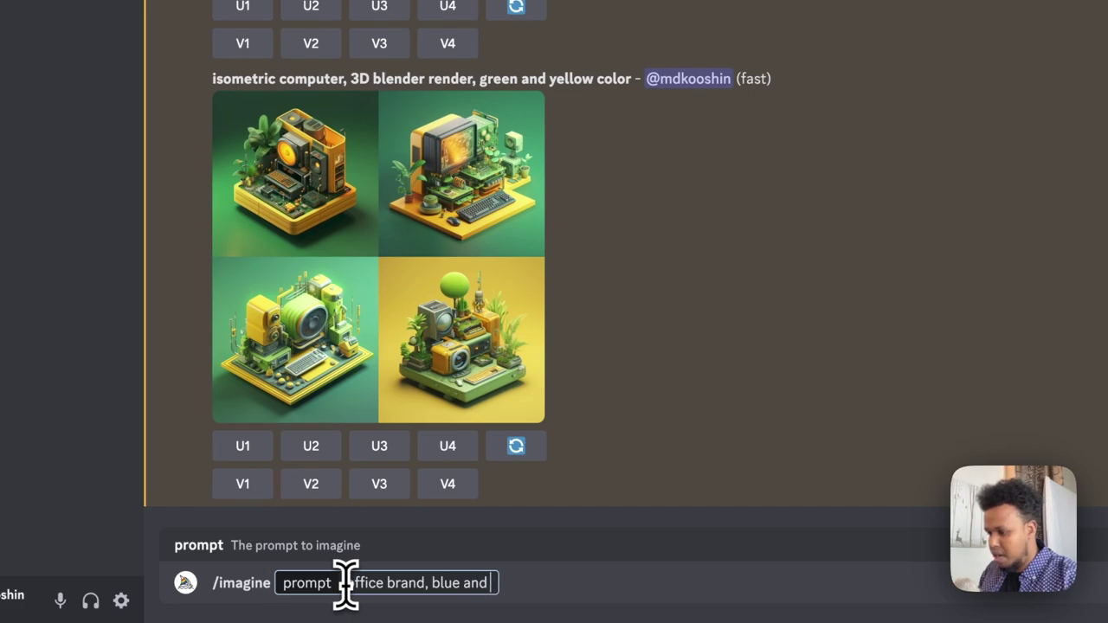
text( yellow )
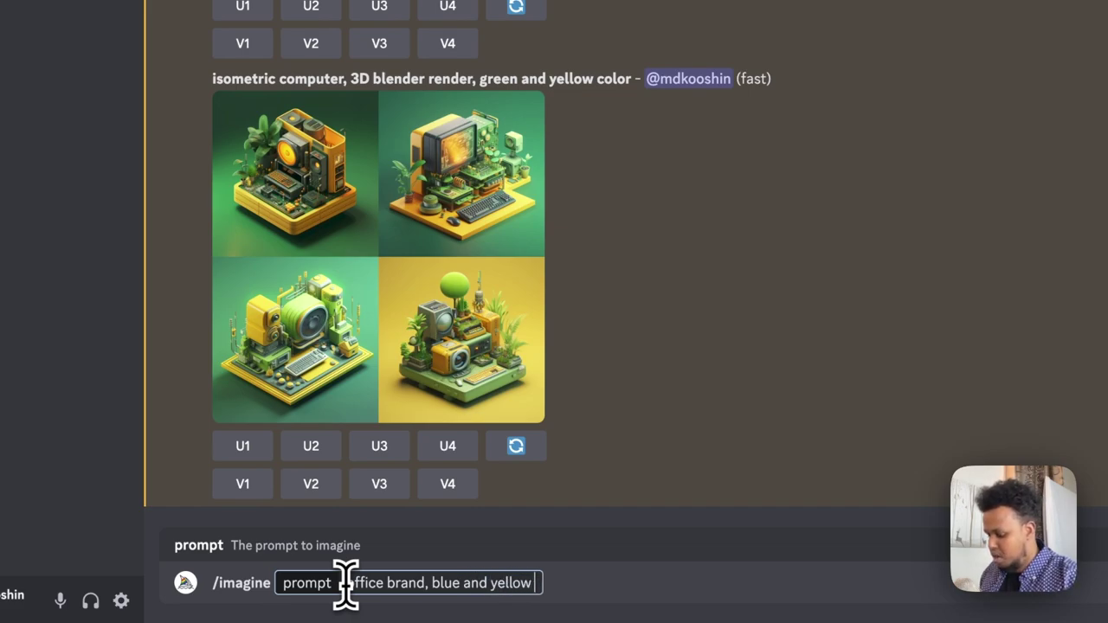
text(, realistic )
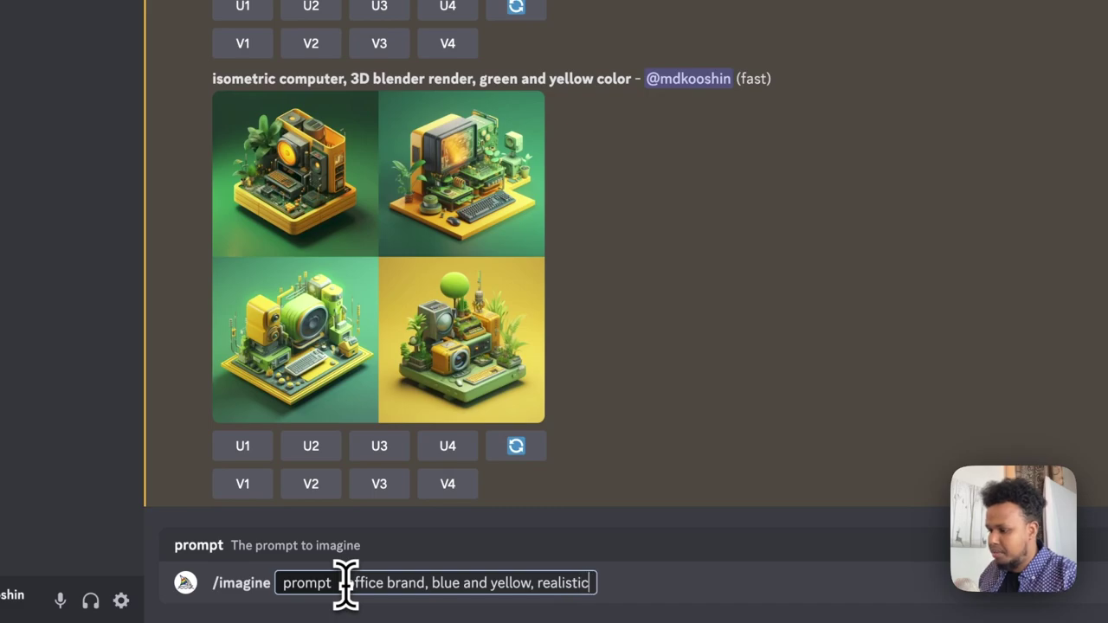
text(--a)
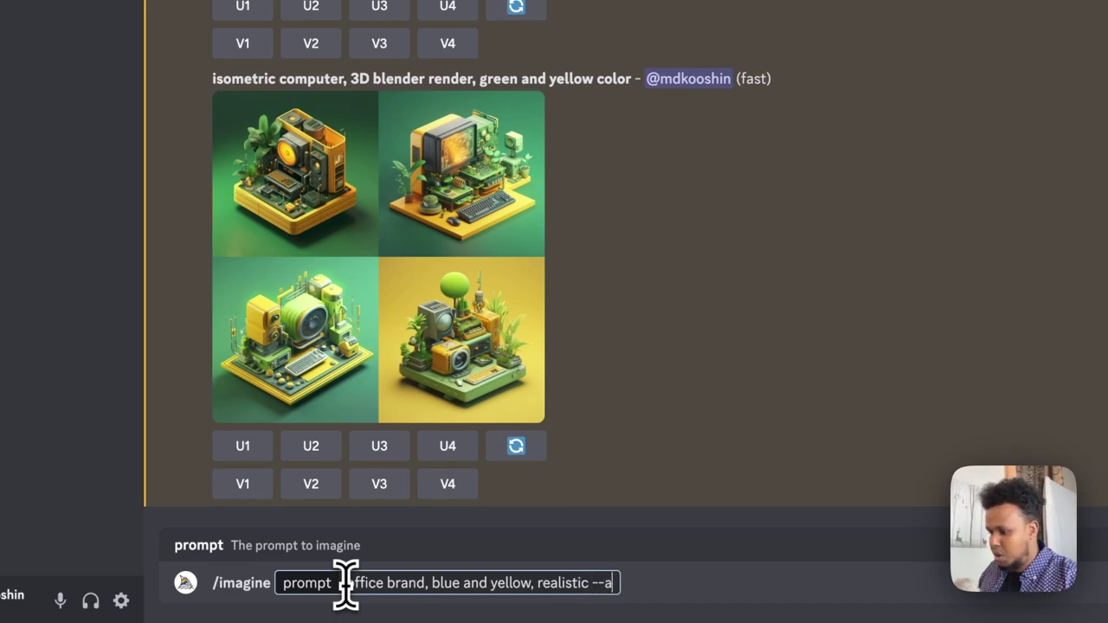
text(r 16:)
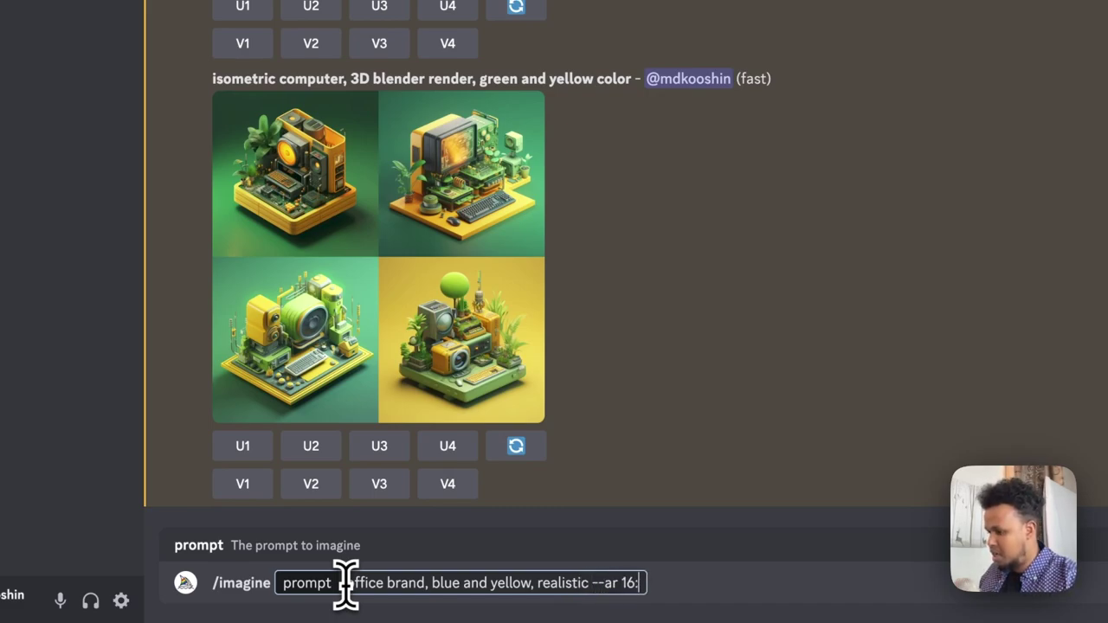
text(9)
key(Return)
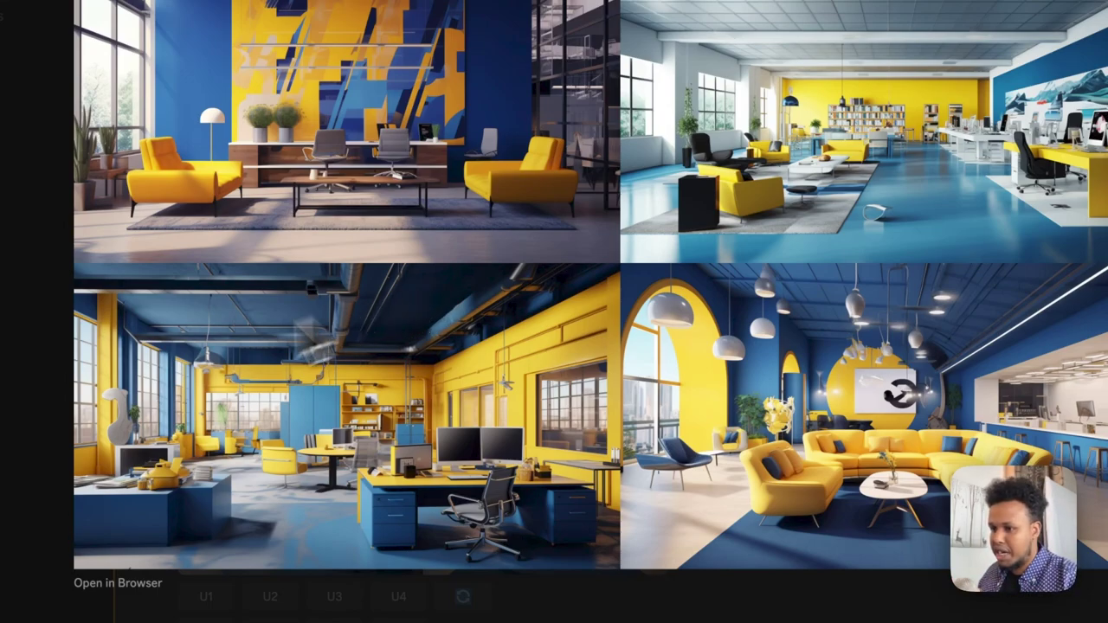
Step: Close the enlarged view of the blue and yellow office interiors grid
click(29, 467)
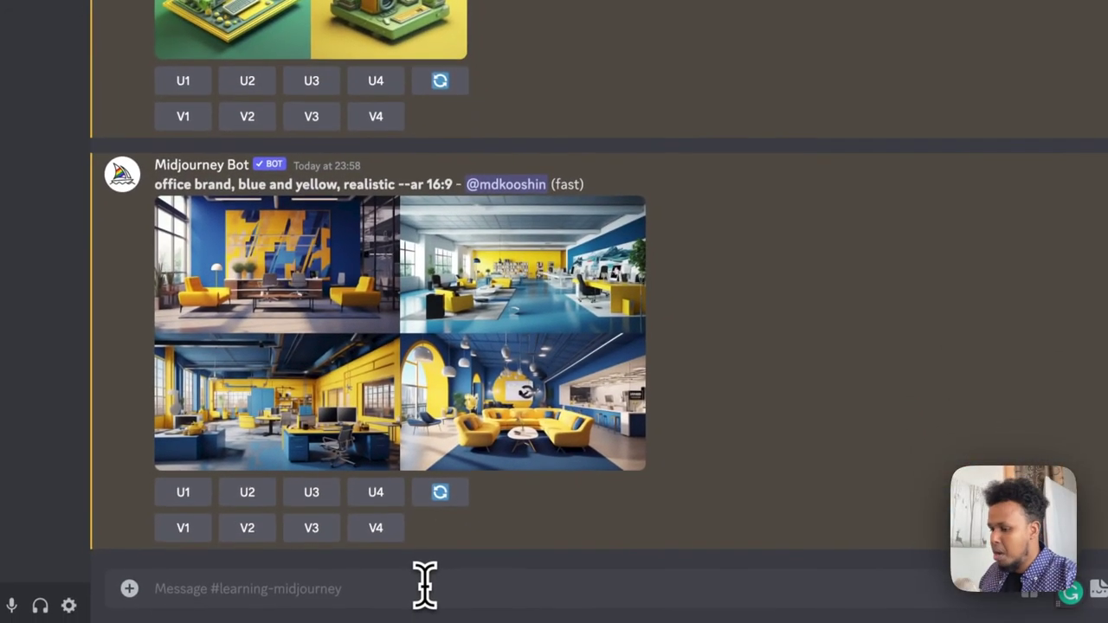
Step: Submit the /imagine prompt 'office brand color blue and red', correcting typos while typing
text(/)
click(470, 284)
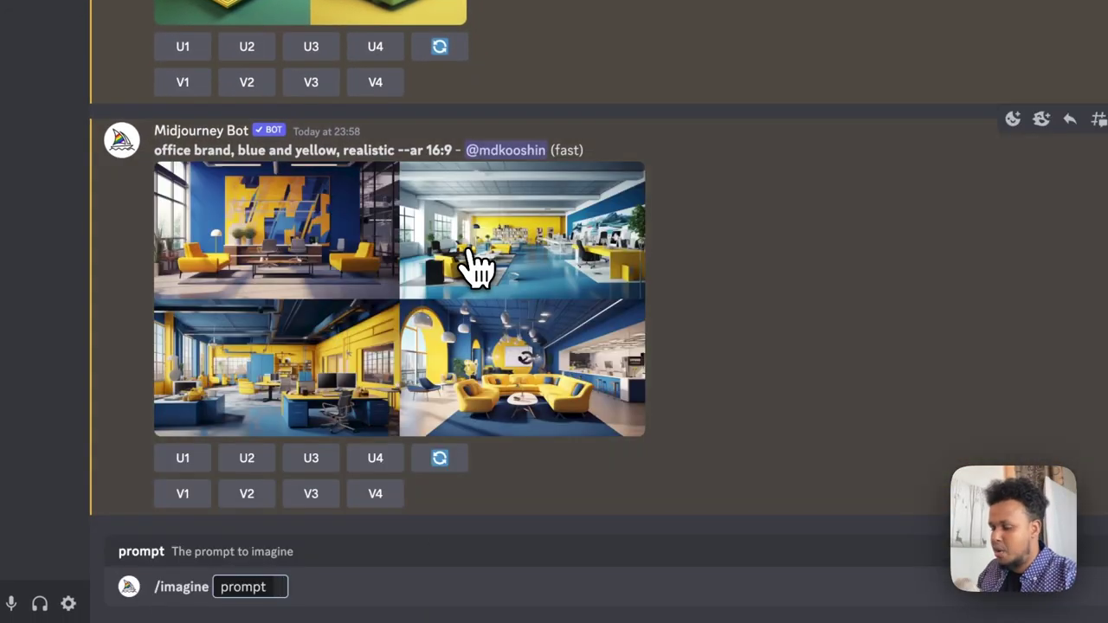
text(office brand co)
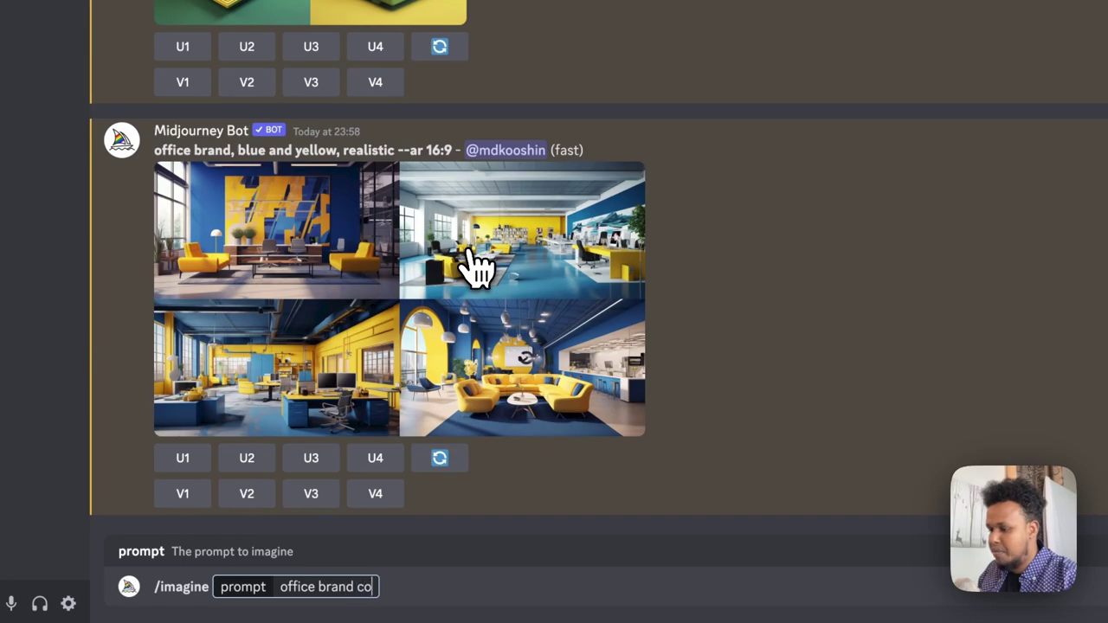
text(lorgr)
key(BackSpace)
key(BackSpace)
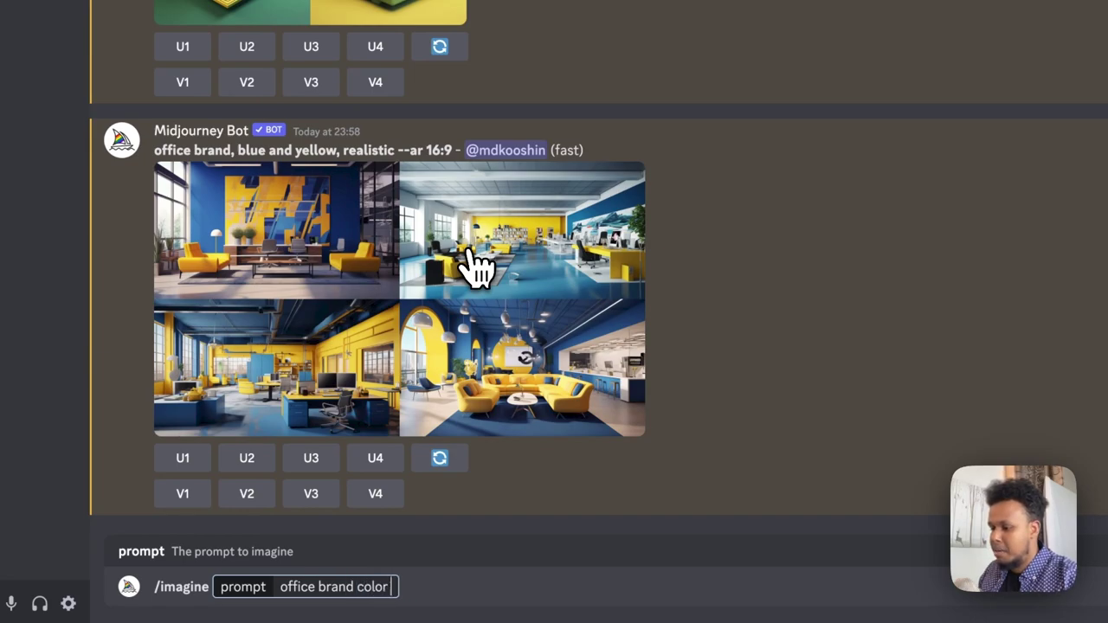
text(blue and red)
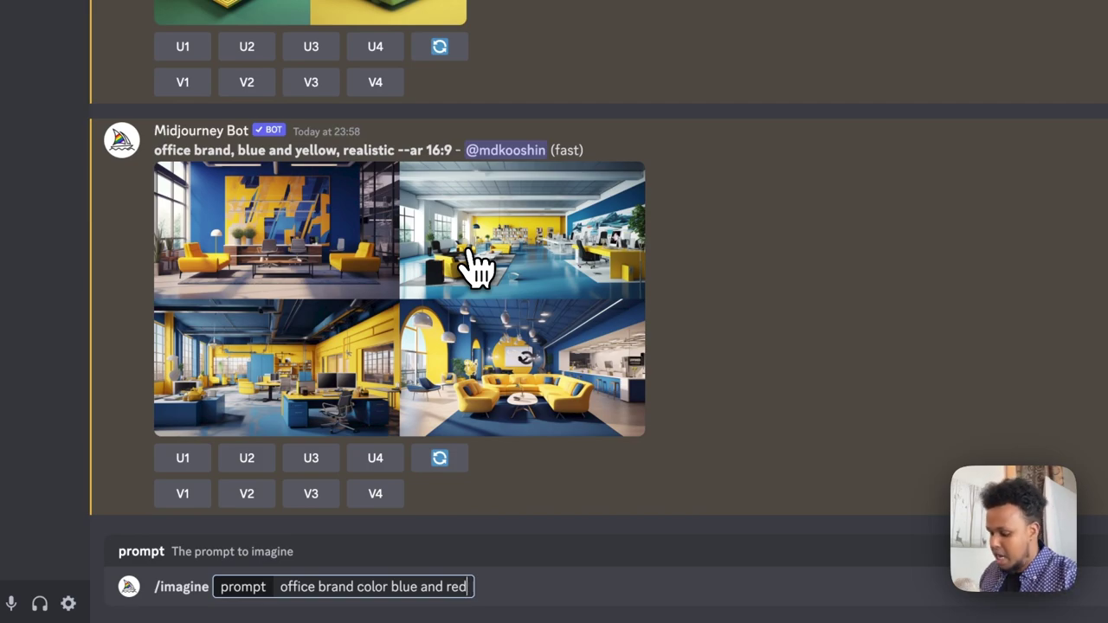
text(, realisic)
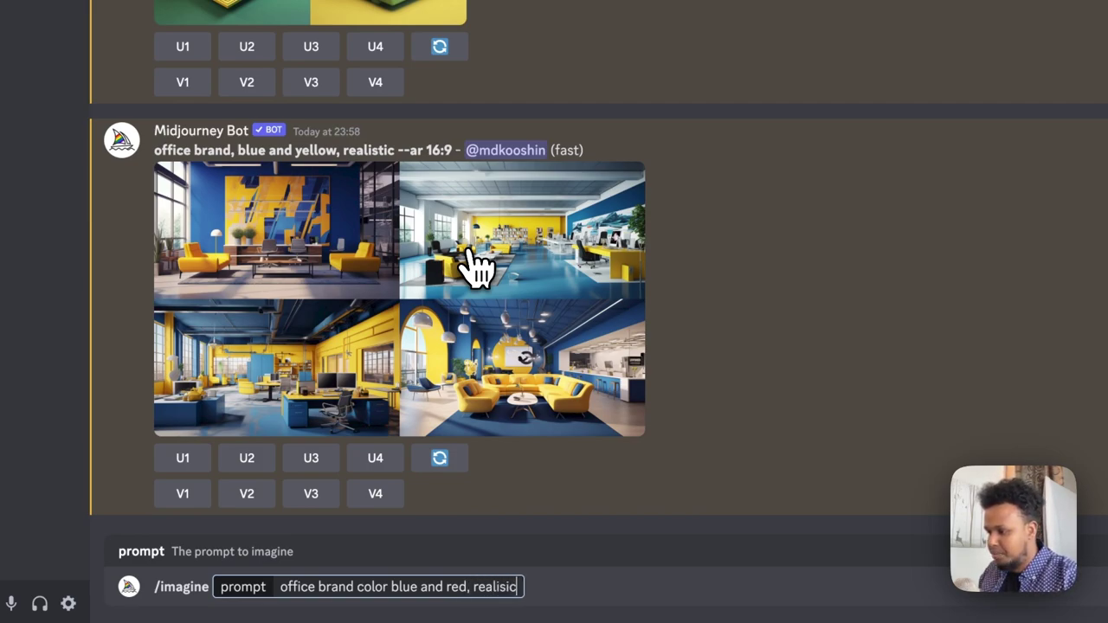
key(BackSpace)
key(BackSpace)
key(BackSpace)
key(BackSpace)
key(BackSpace)
key(BackSpace)
key(BackSpace)
key(BackSpace)
key(BackSpace)
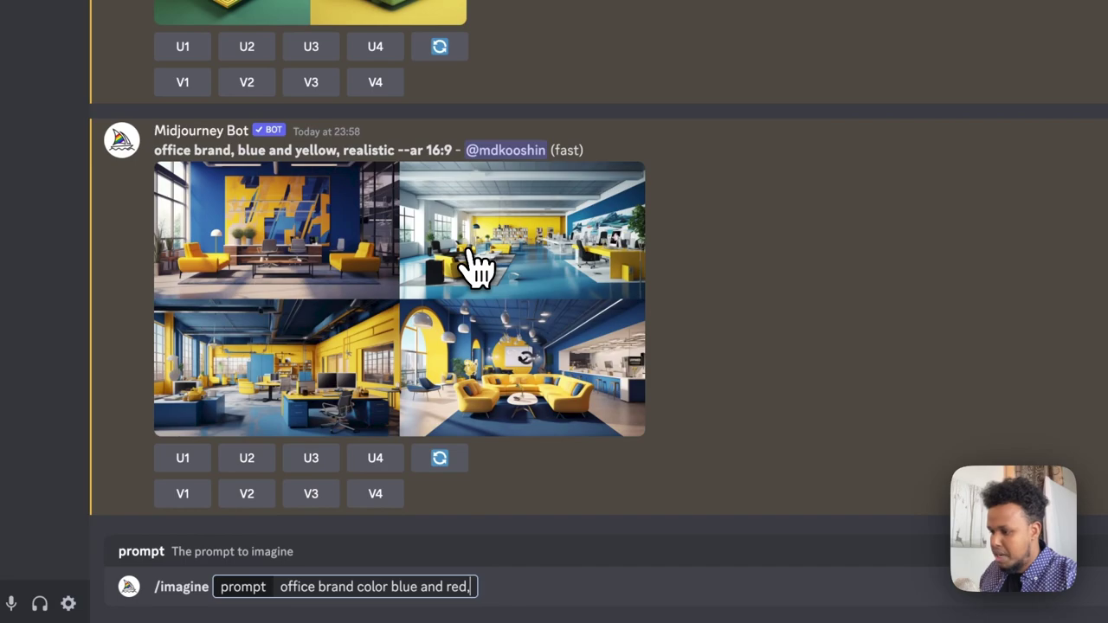
key(BackSpace)
key(Return)
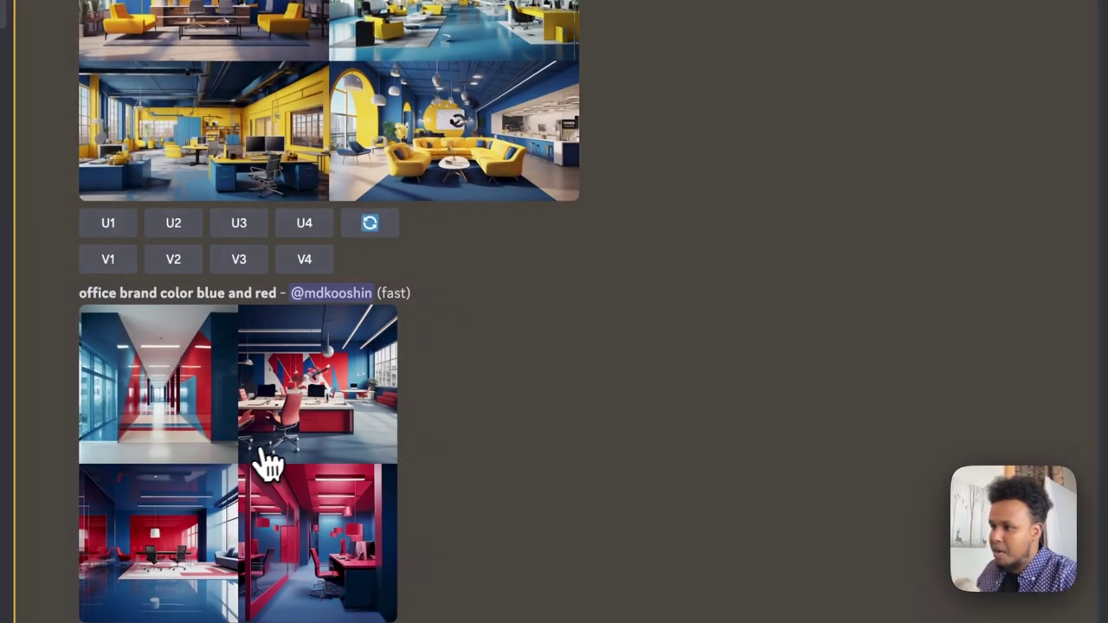
Step: Preview the blue and red office grid, then upscale its second image with U2
click(260, 458)
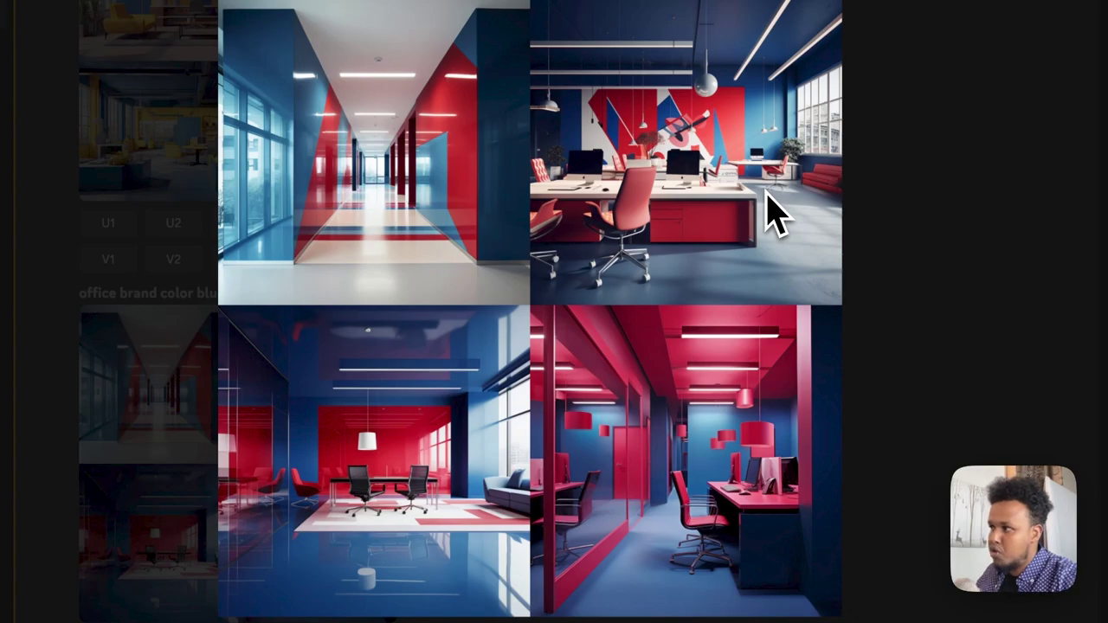
click(892, 208)
scroll(229, 480, down, 3)
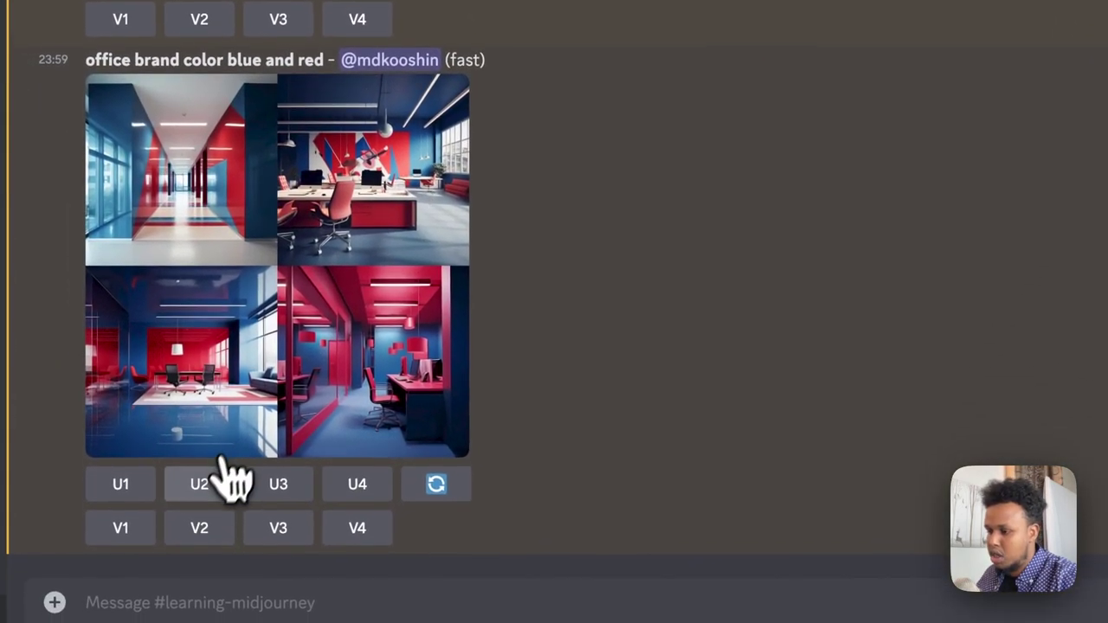
click(222, 472)
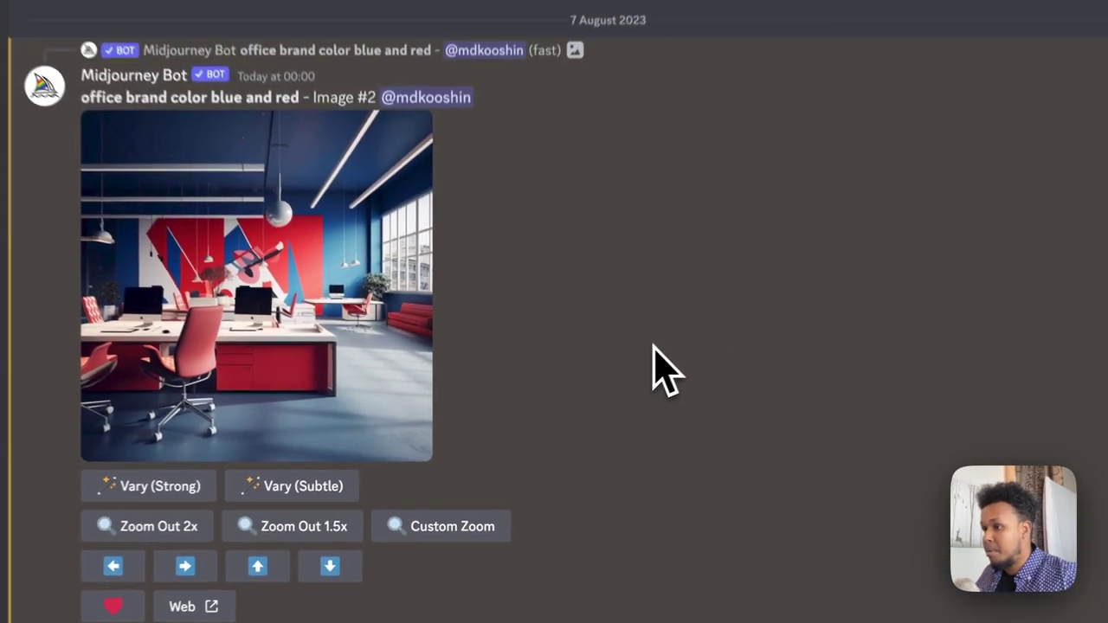
Step: View the upscaled blue and red office Image #2 full size, then close the viewer
click(304, 425)
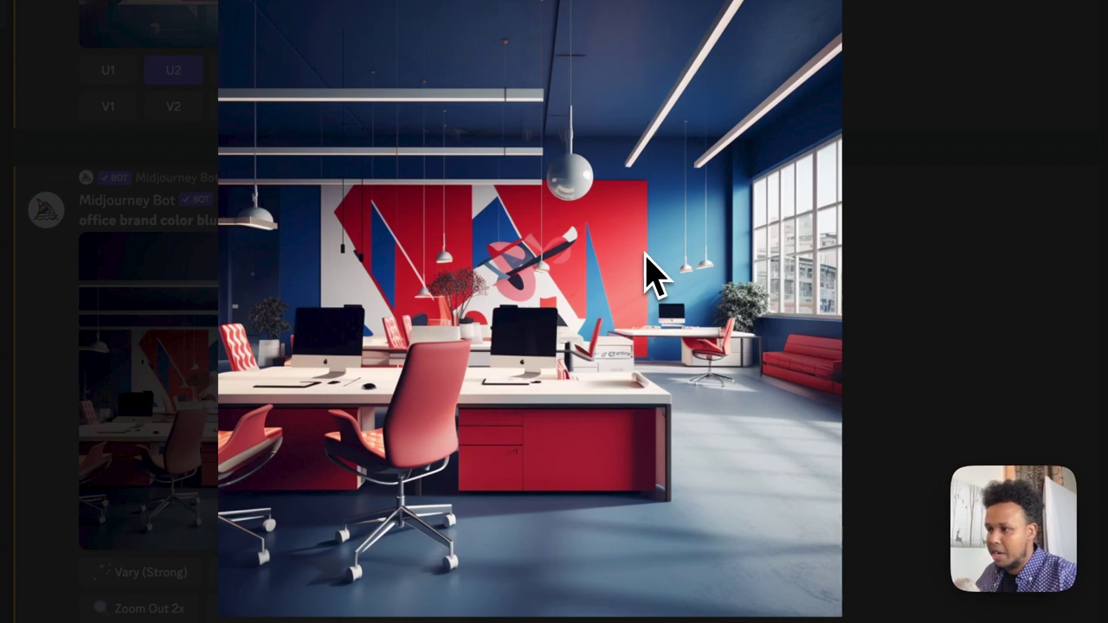
click(920, 267)
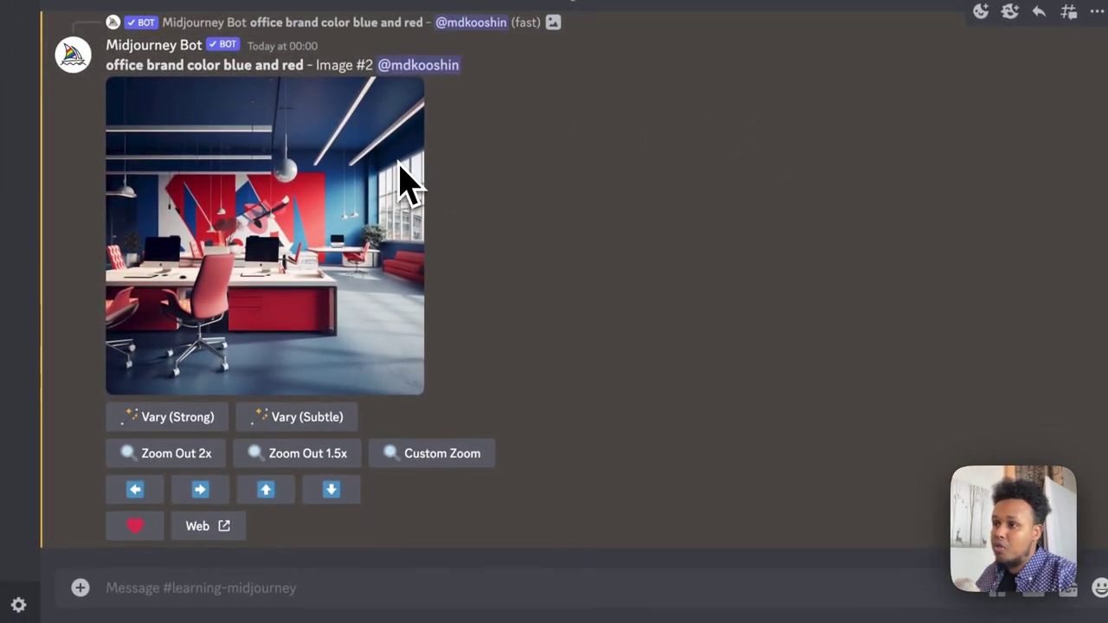
Step: Submit the /imagine prompt 'trifold brochure consulting service'
click(156, 579)
text(/)
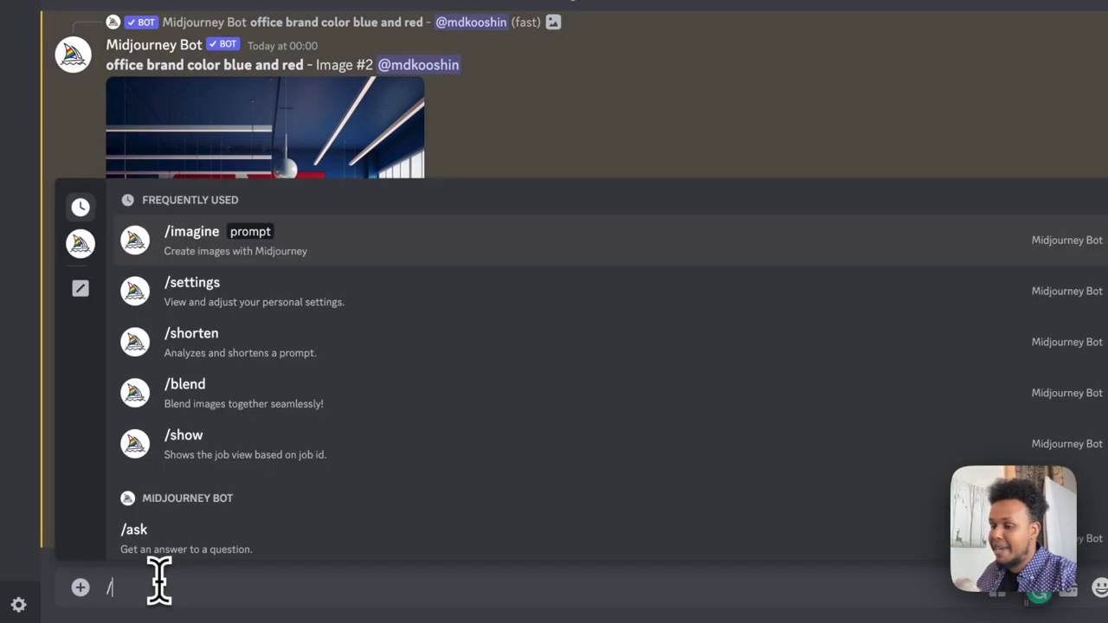
click(302, 260)
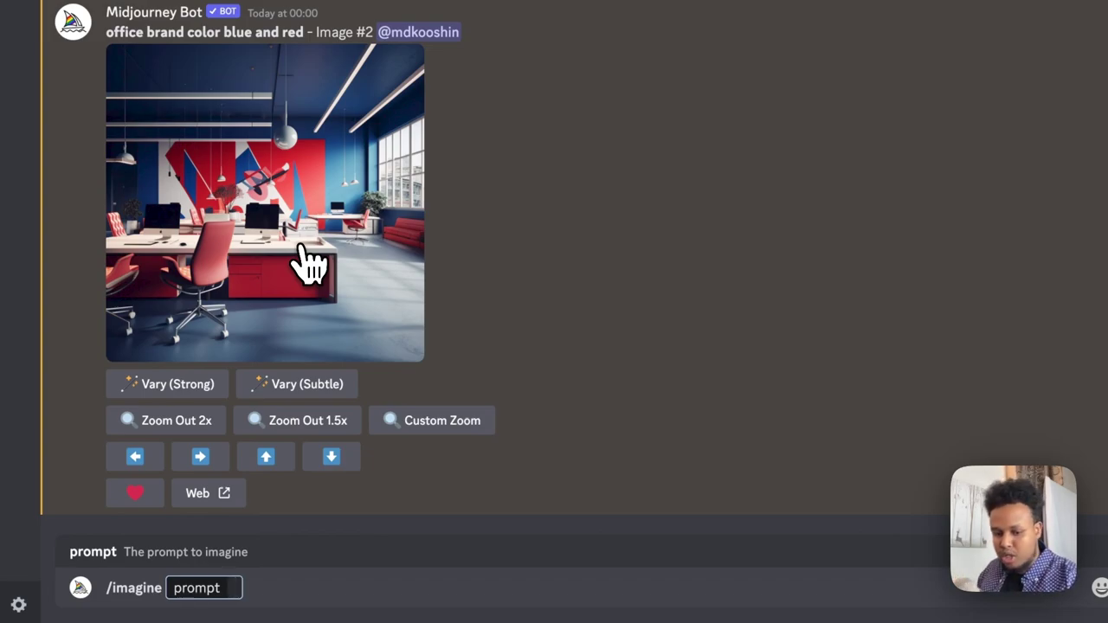
text(trifold)
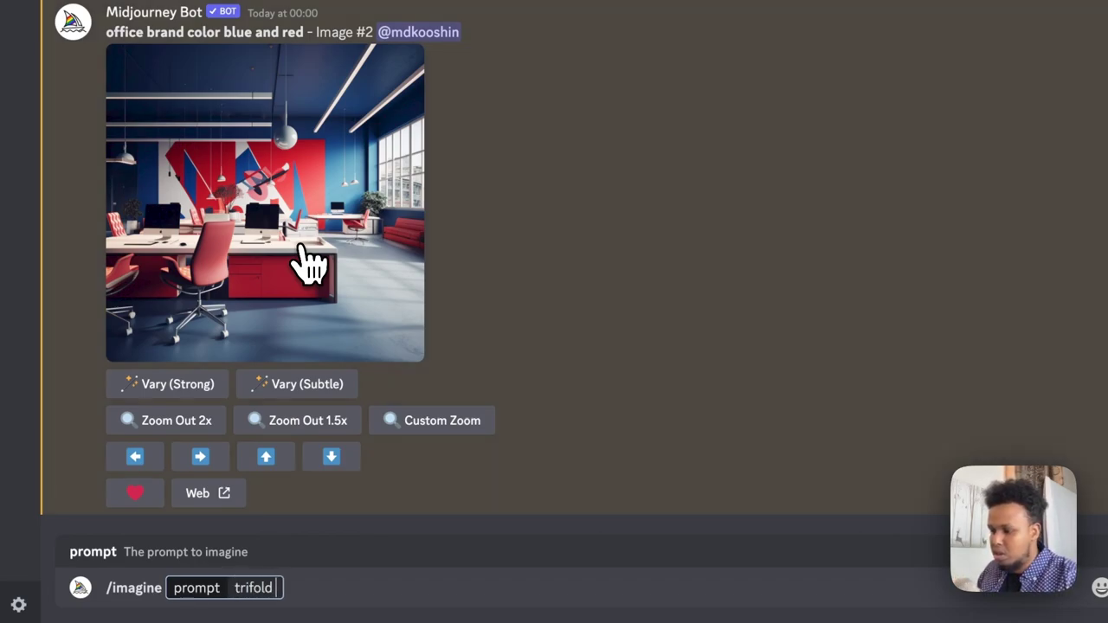
text( brochure )
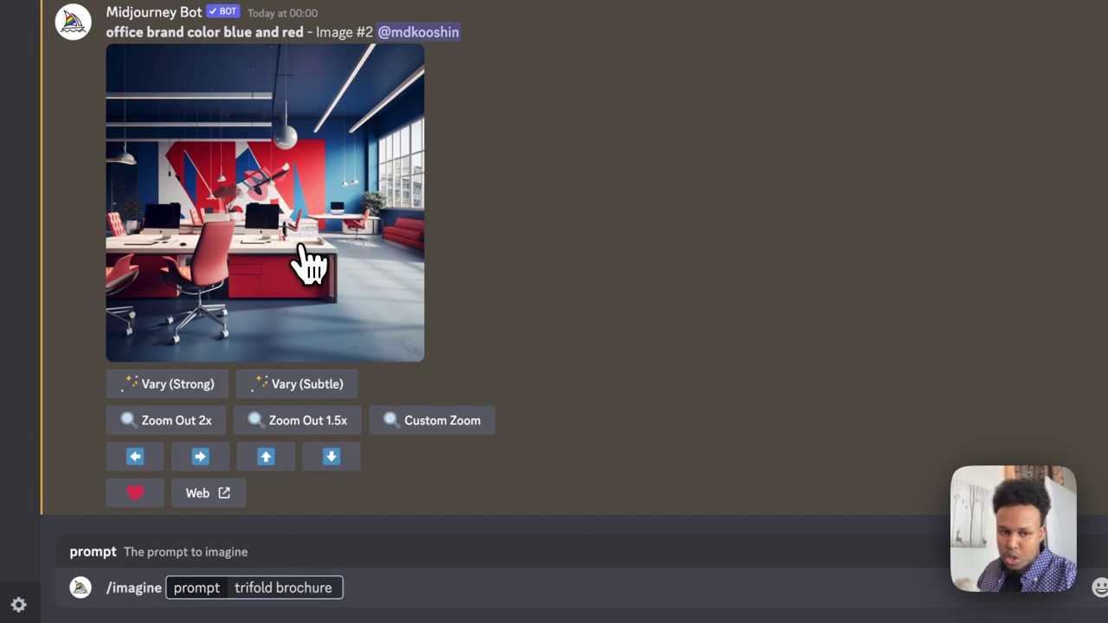
text(cons)
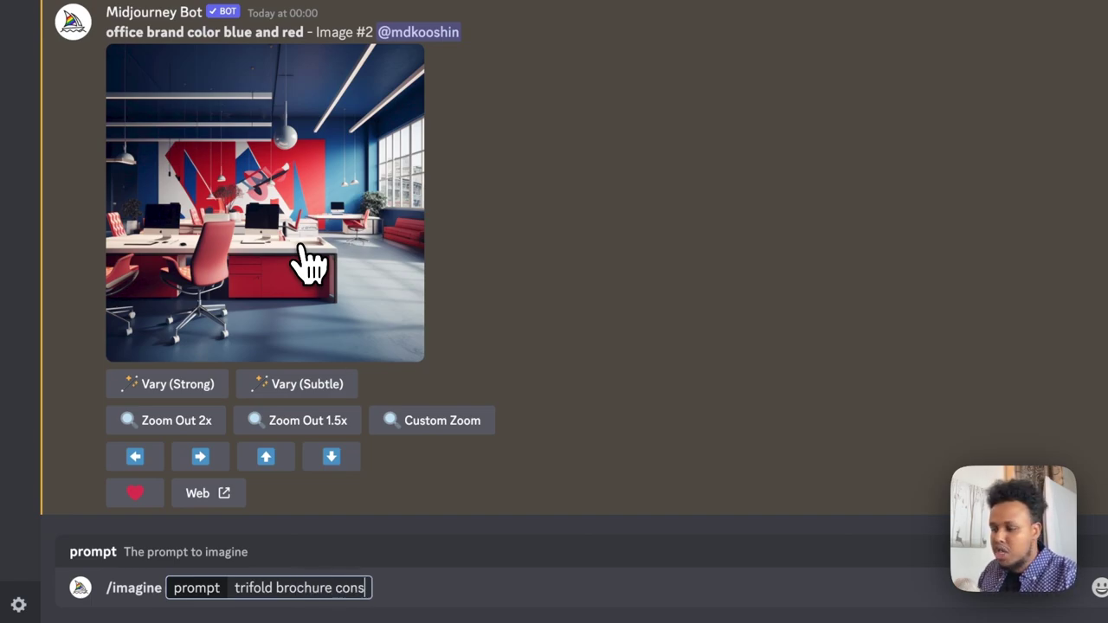
text(ulting service )
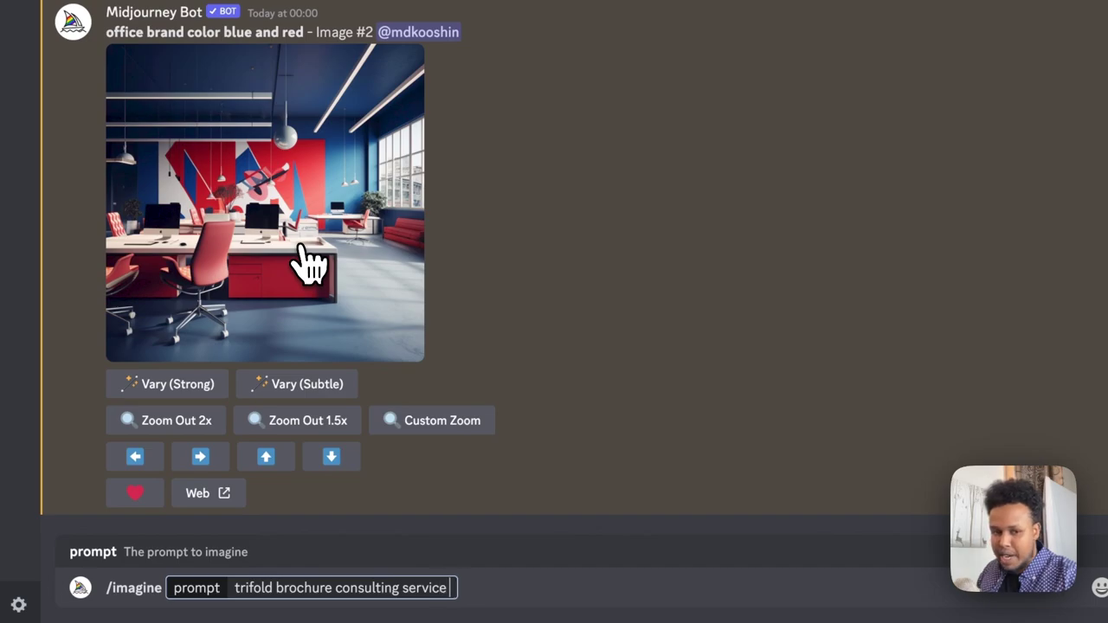
text(fo)
key(BackSpace)
key(BackSpace)
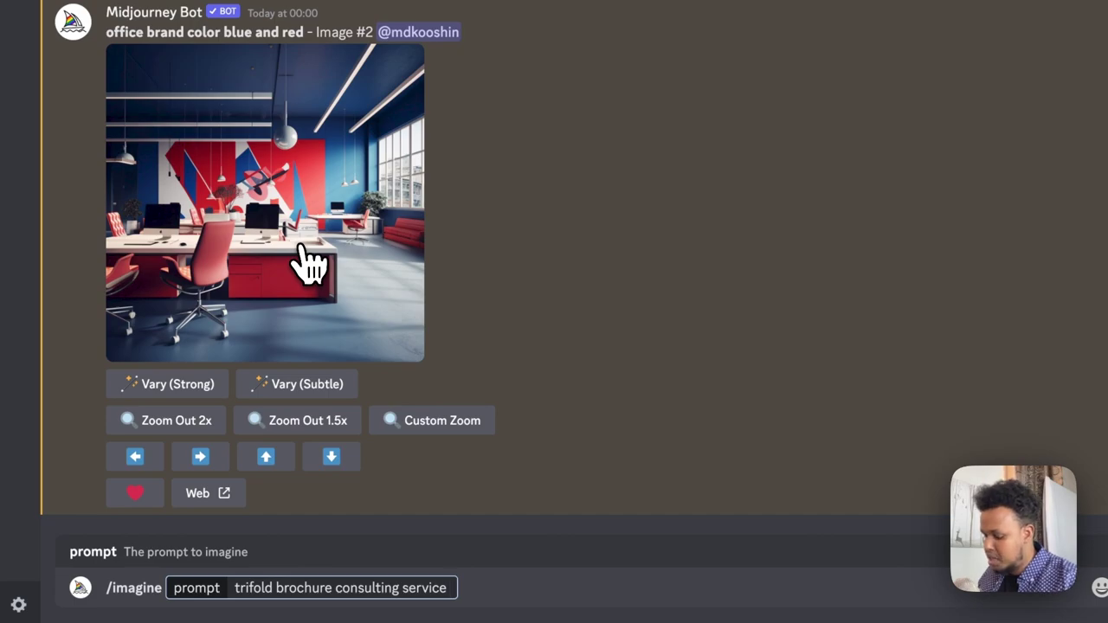
key(Return)
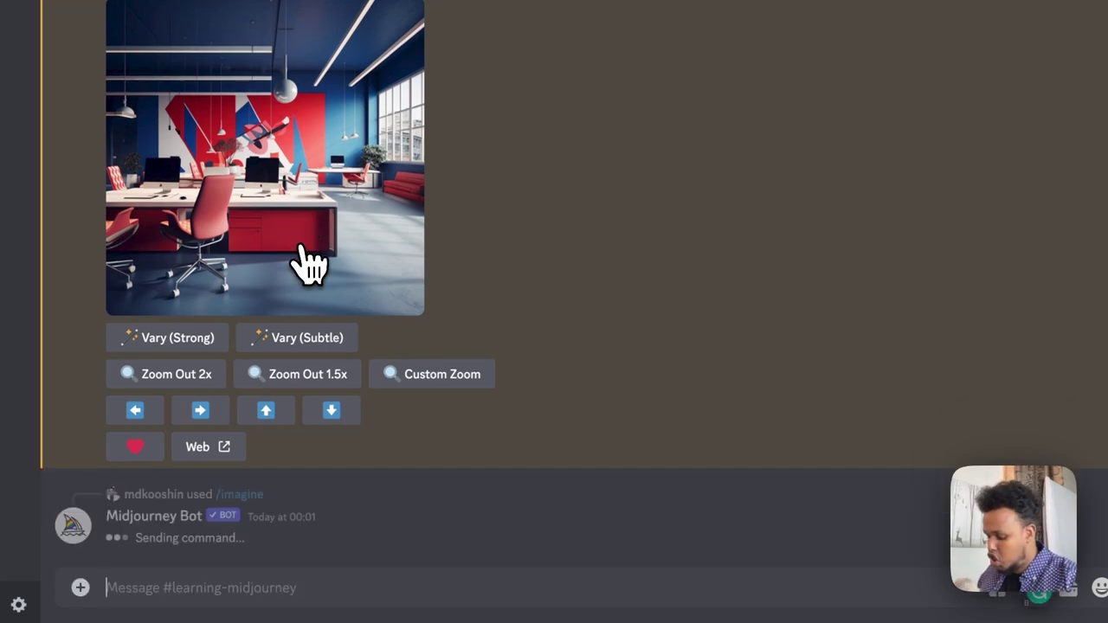
text(/)
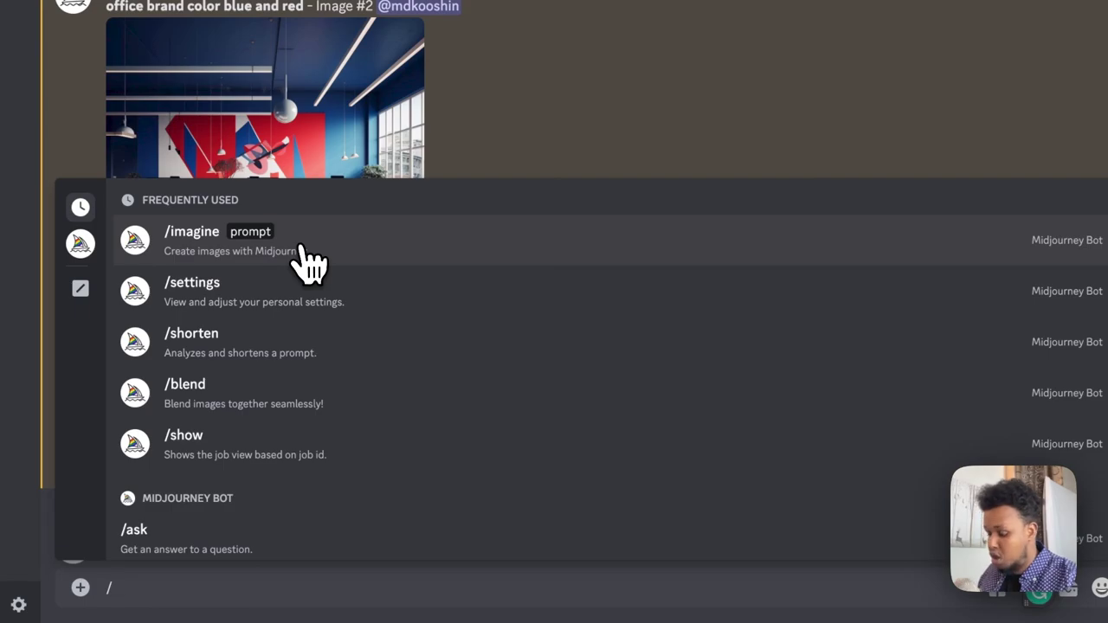
Step: Queue the /imagine prompt 'consulting modern ui website, dark theme' while the brochure renders
click(303, 251)
text(co)
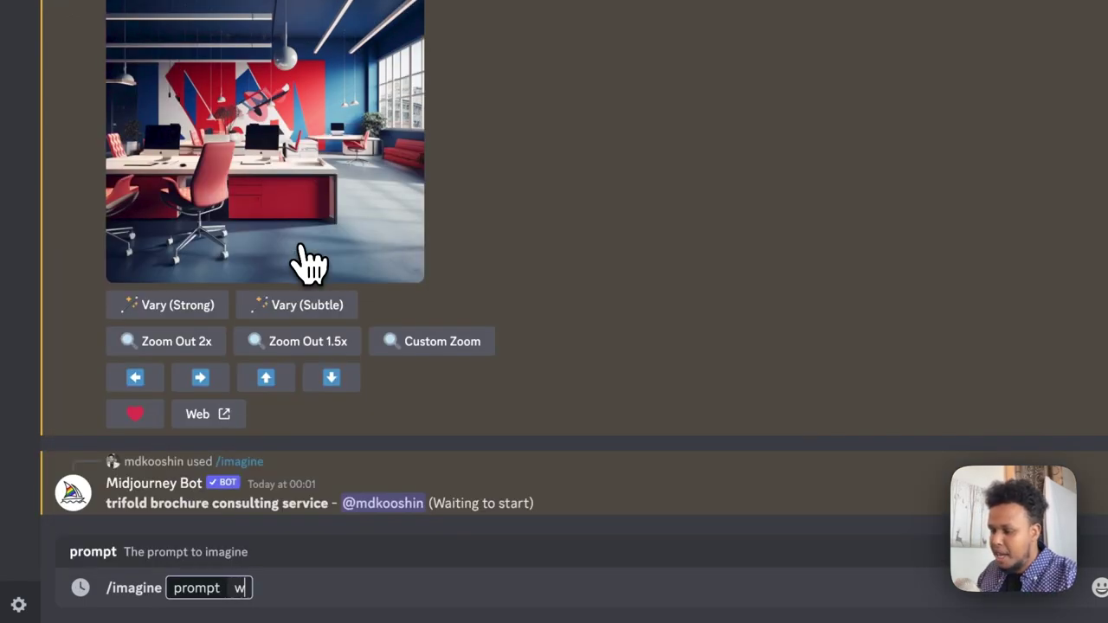
text(nsulting moder)
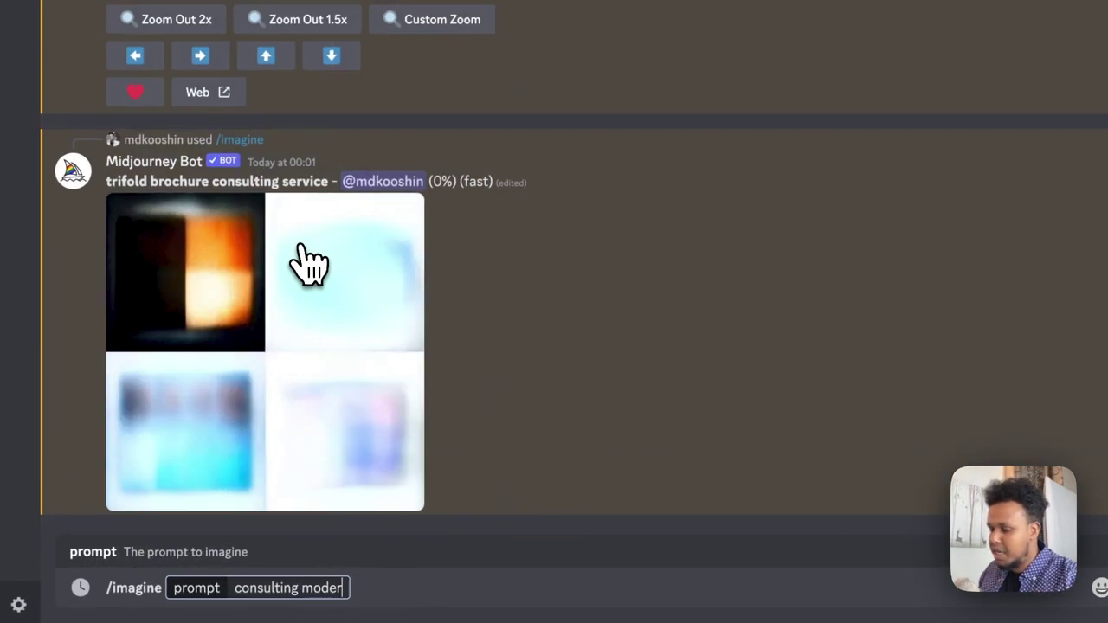
text(n ui website )
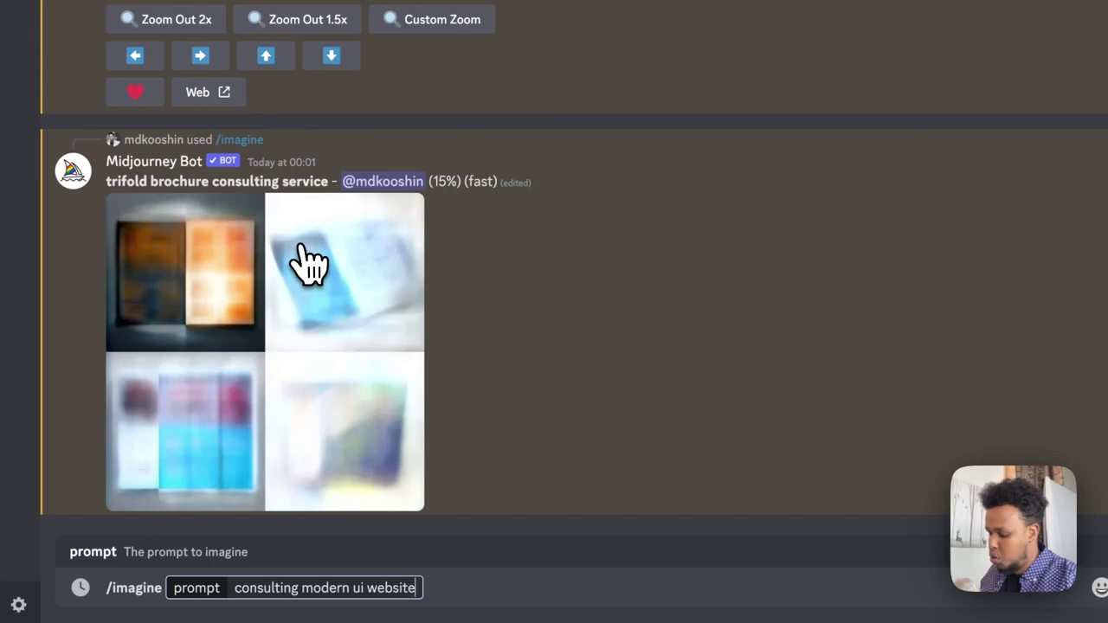
text(, d)
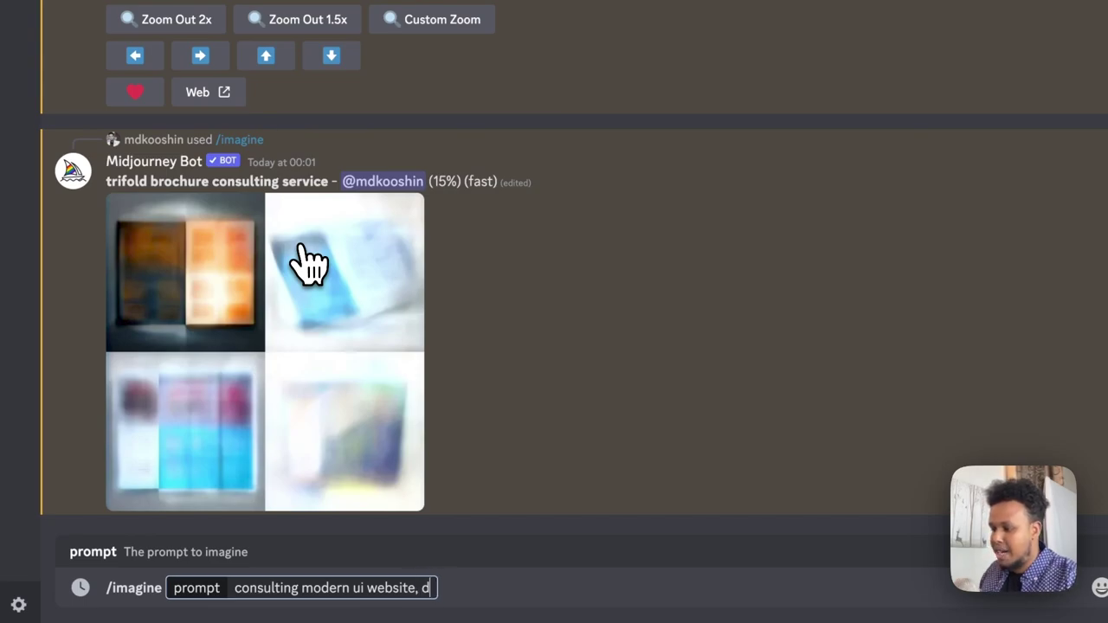
text(ark theme)
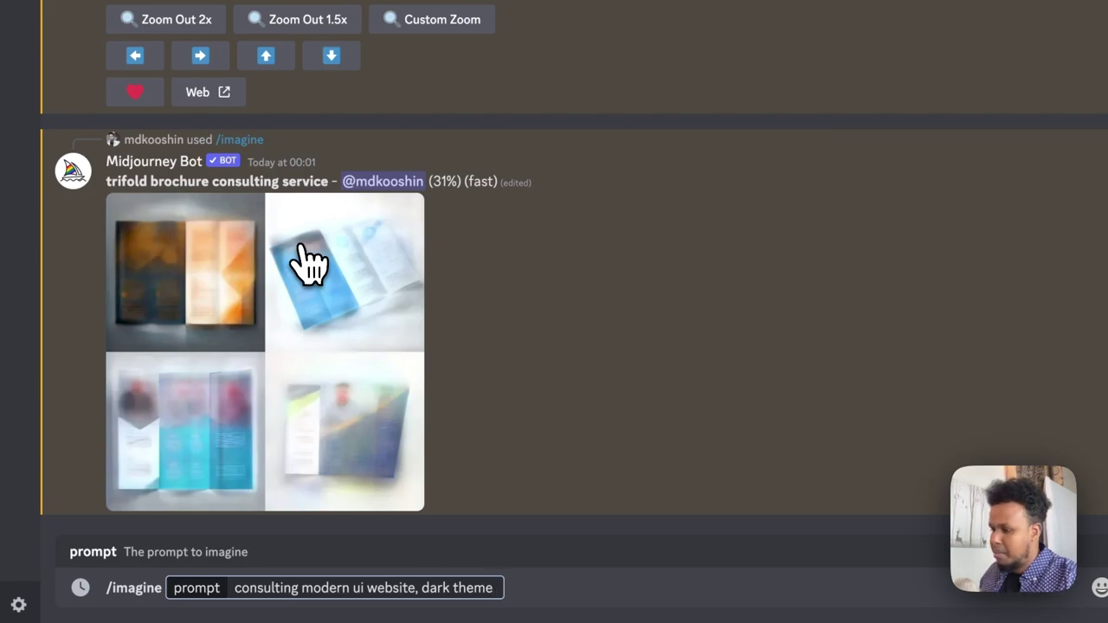
key(Return)
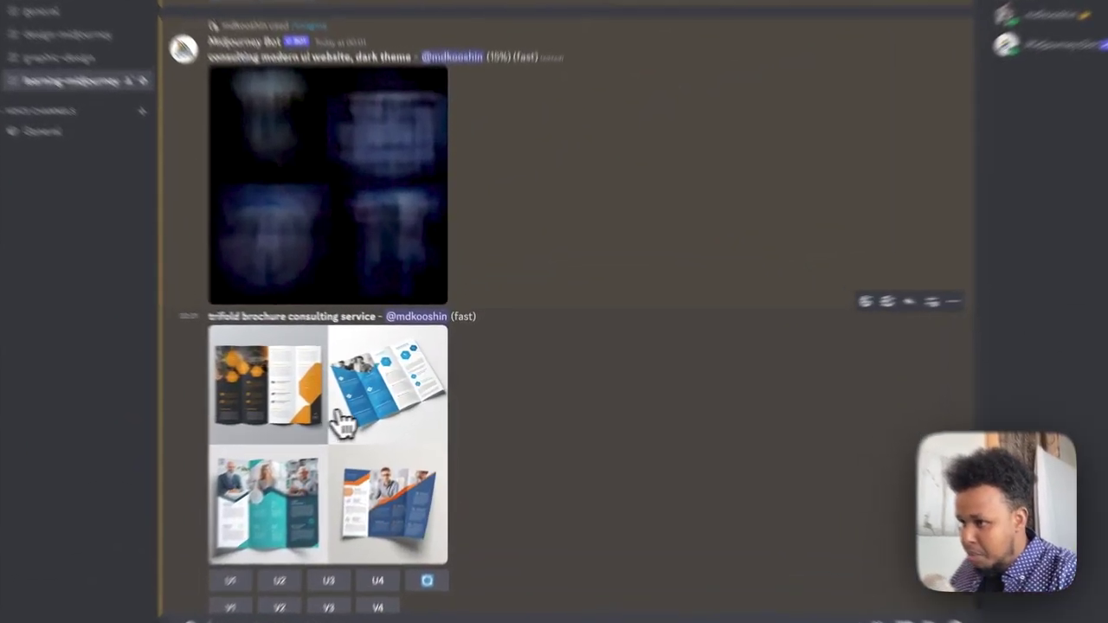
Step: Enlarge the finished dark-theme website grid to inspect it, then close the preview
click(337, 420)
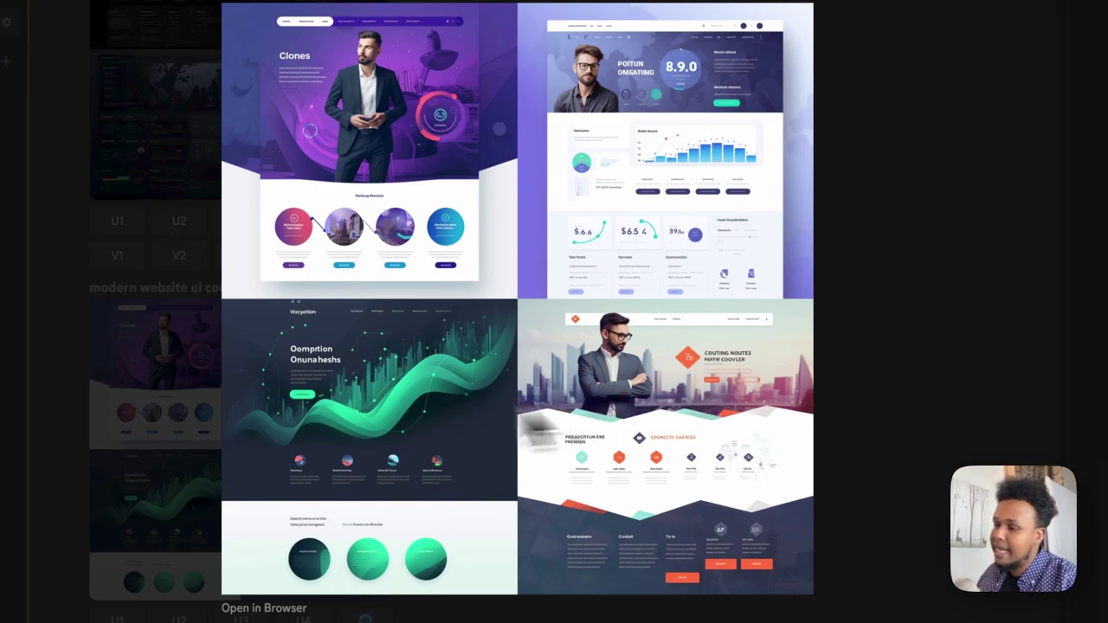
click(135, 433)
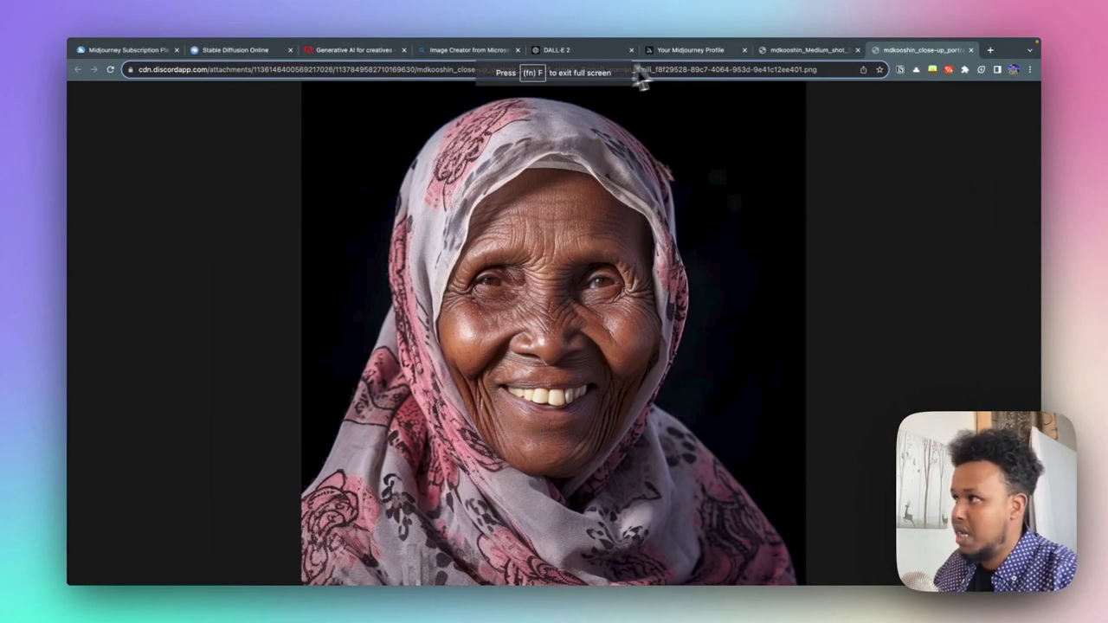
Step: Switch to the Midjourney web profile and reload it so the new jobs appear
click(689, 50)
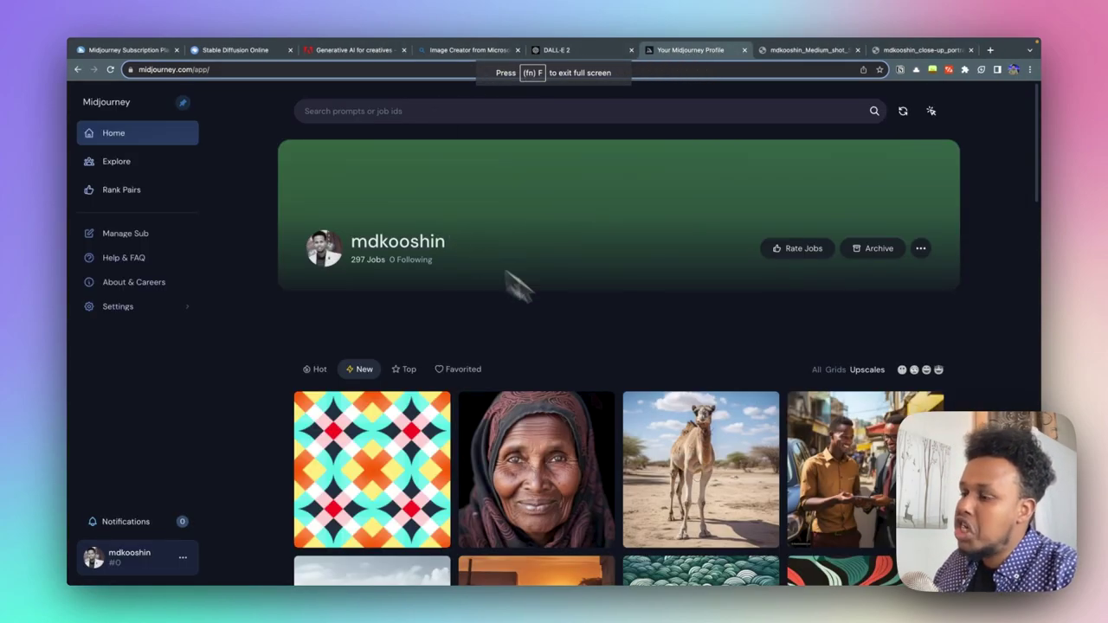
scroll(629, 332, down, 2)
scroll(396, 307, up, 2)
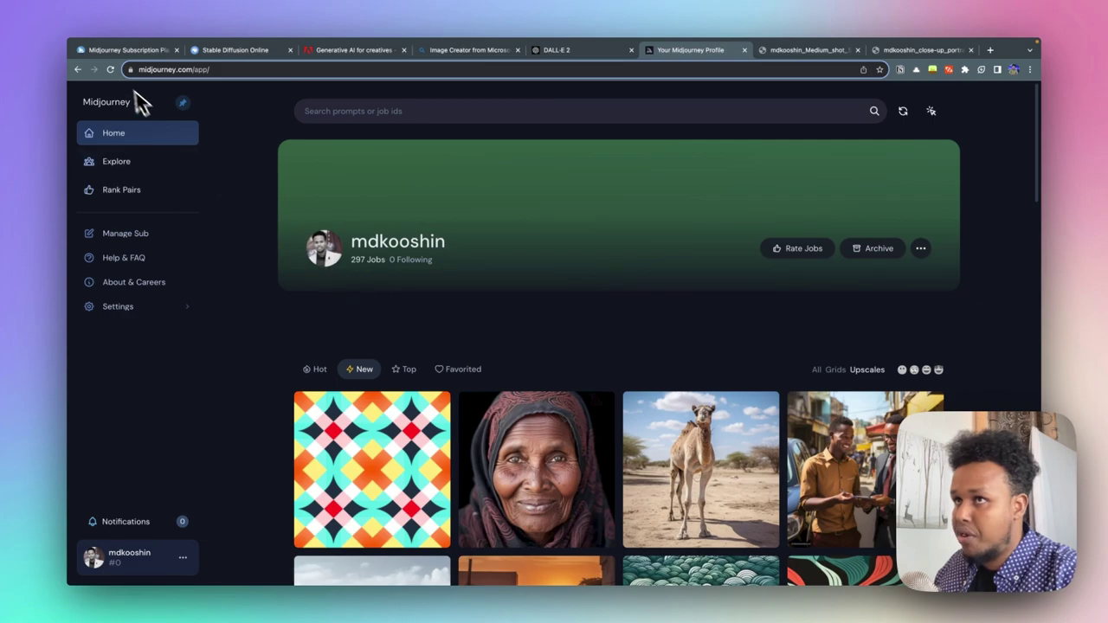
click(110, 69)
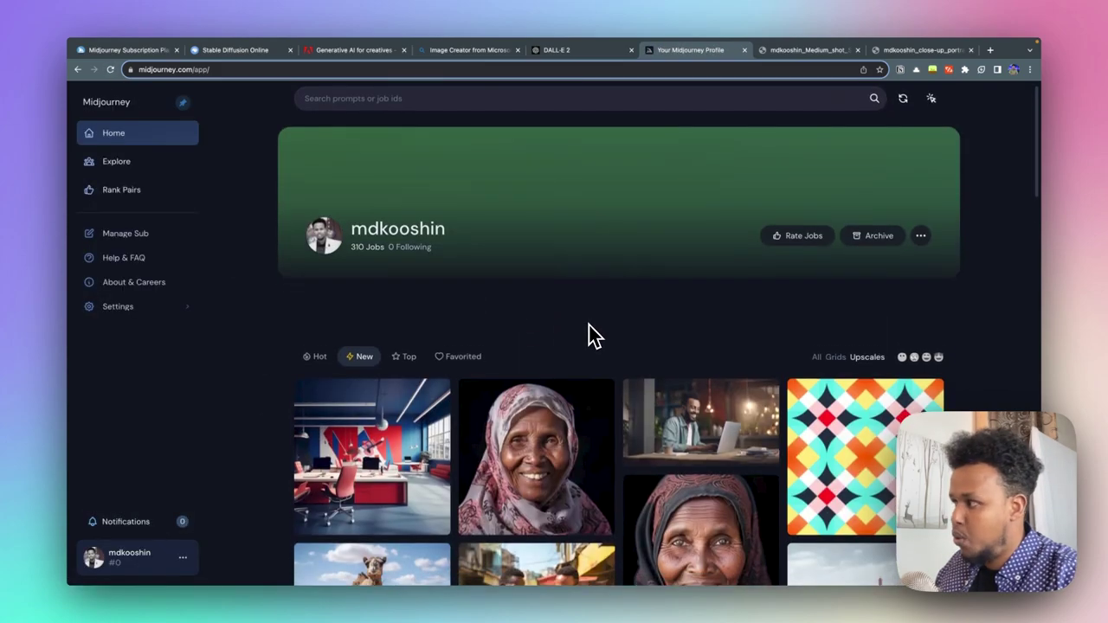
scroll(589, 331, down, 2)
scroll(589, 331, down, 2)
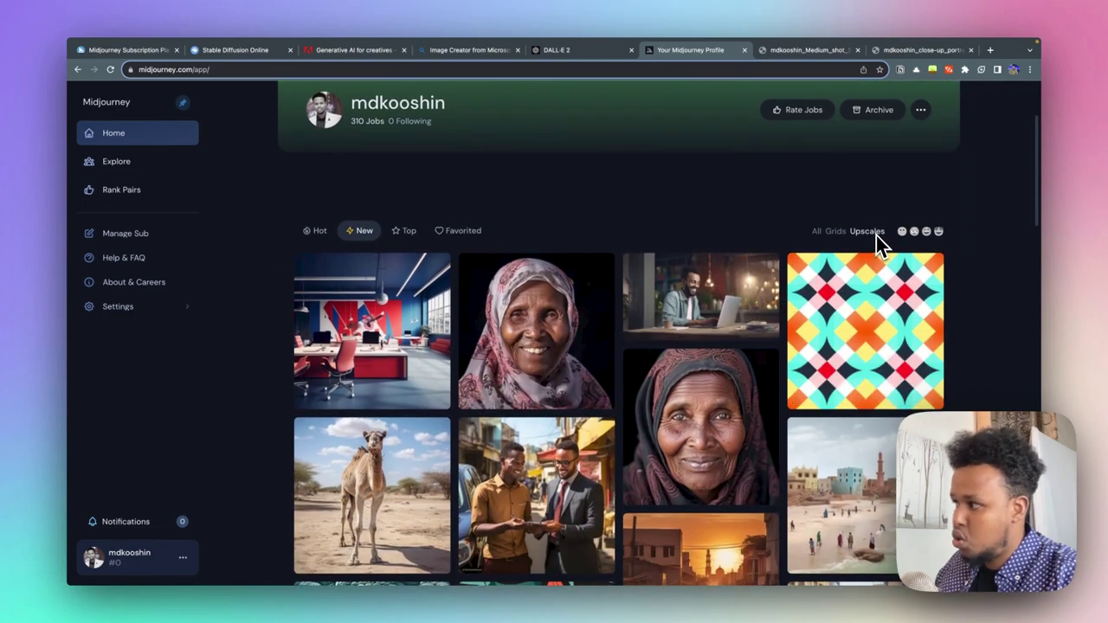
Step: Filter the profile gallery to upscaled images and browse results like the blue-and-red office
click(835, 231)
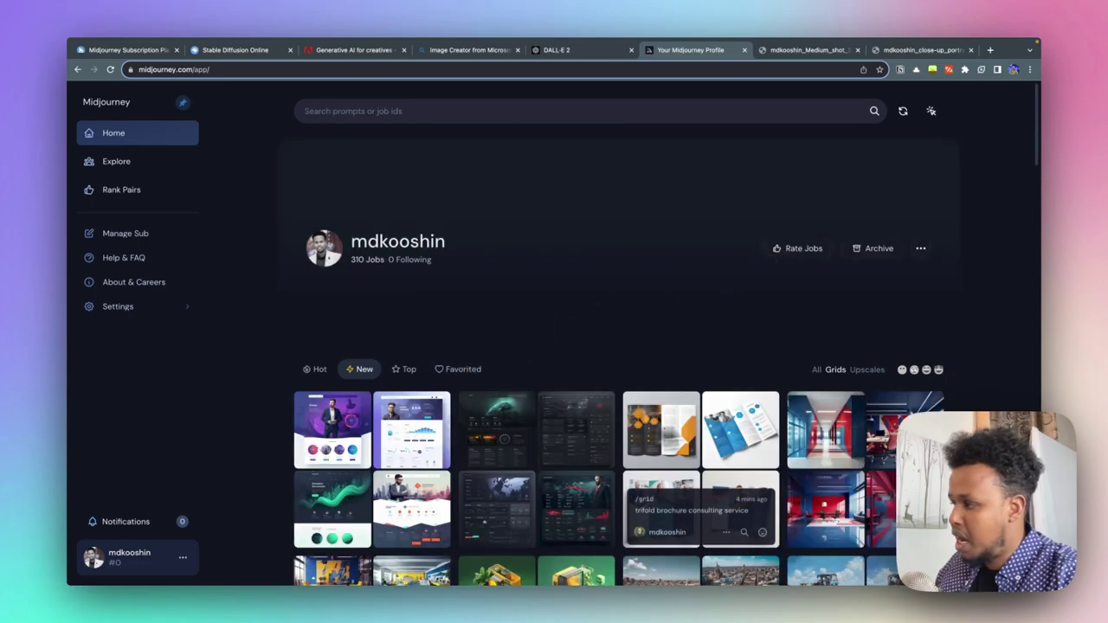
click(868, 370)
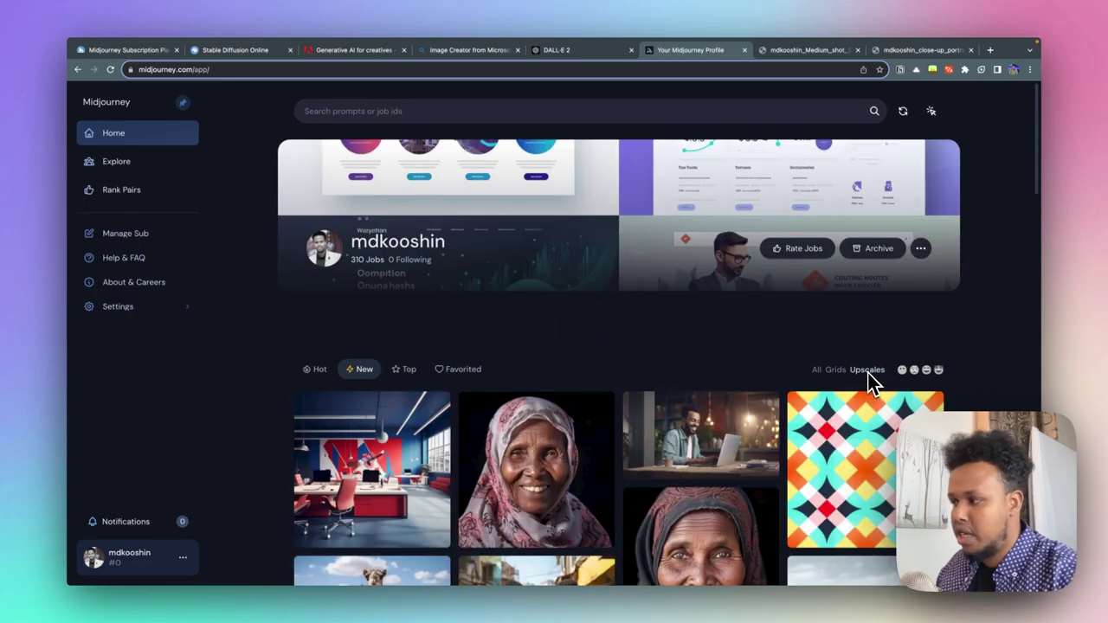
scroll(605, 389, down, 1)
scroll(514, 421, down, 1)
scroll(515, 411, down, 2)
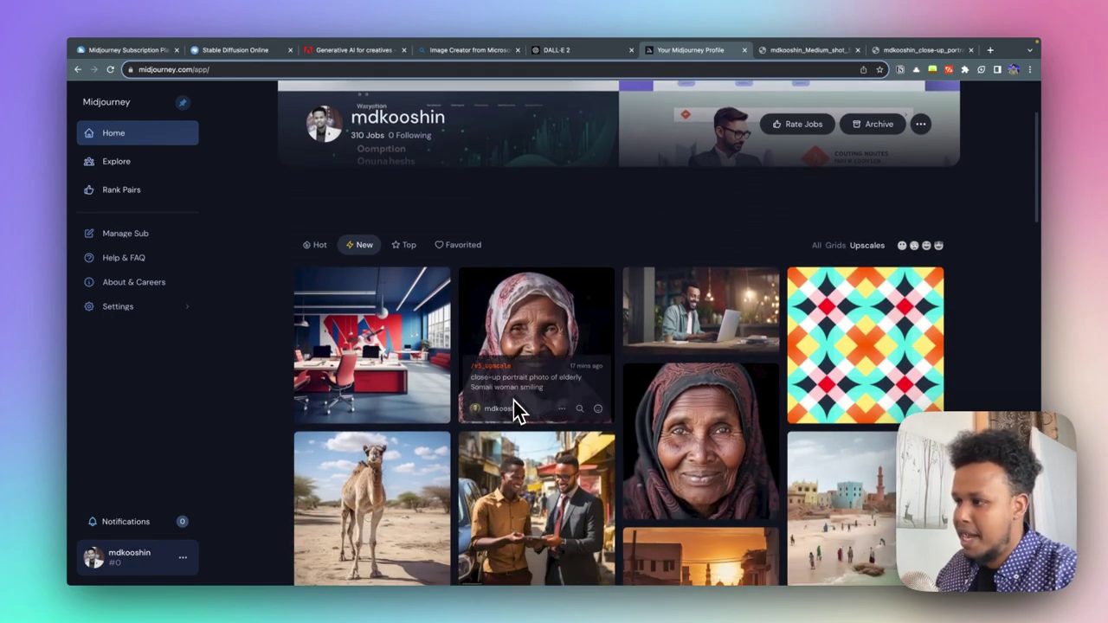
scroll(468, 407, down, 4)
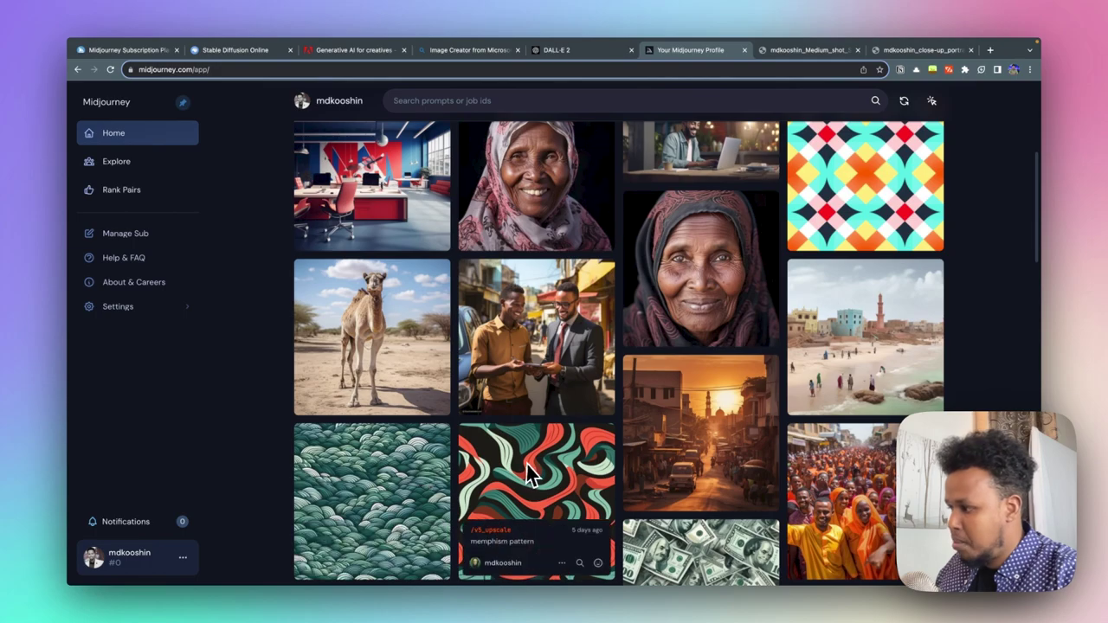
scroll(531, 462, up, 1)
scroll(530, 463, up, 2)
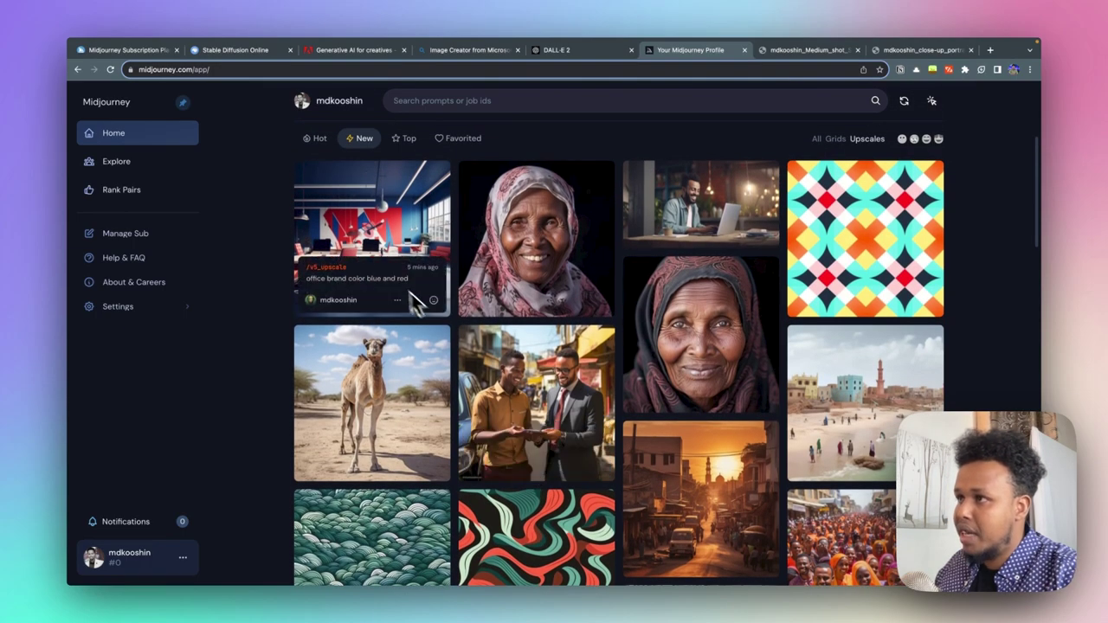
Step: Search the Midjourney community gallery for 'website ui' images
click(134, 169)
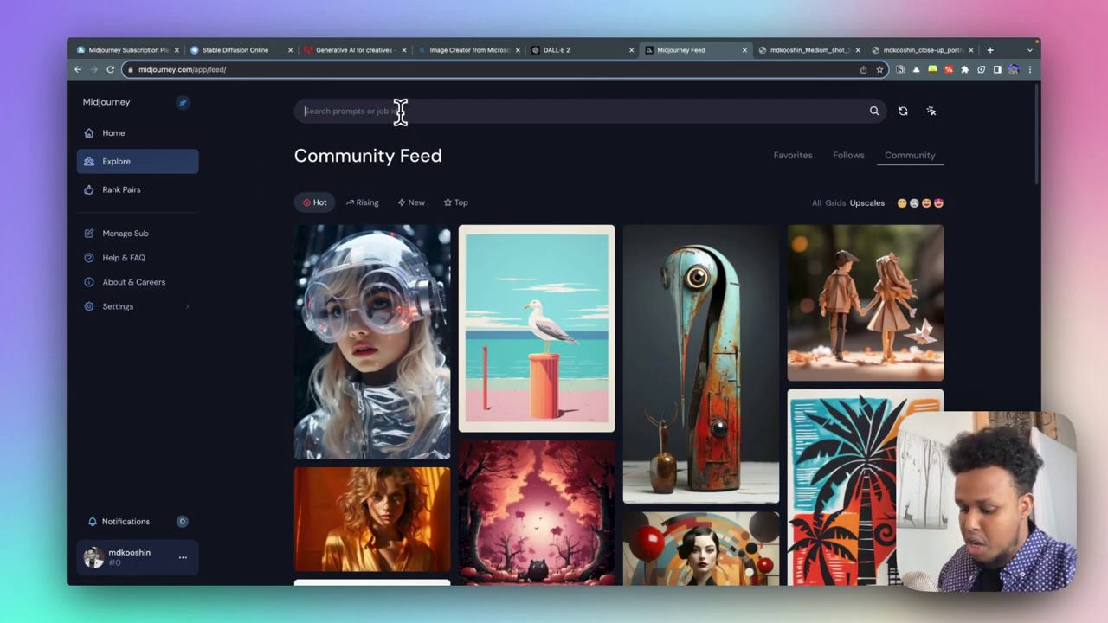
text(website u)
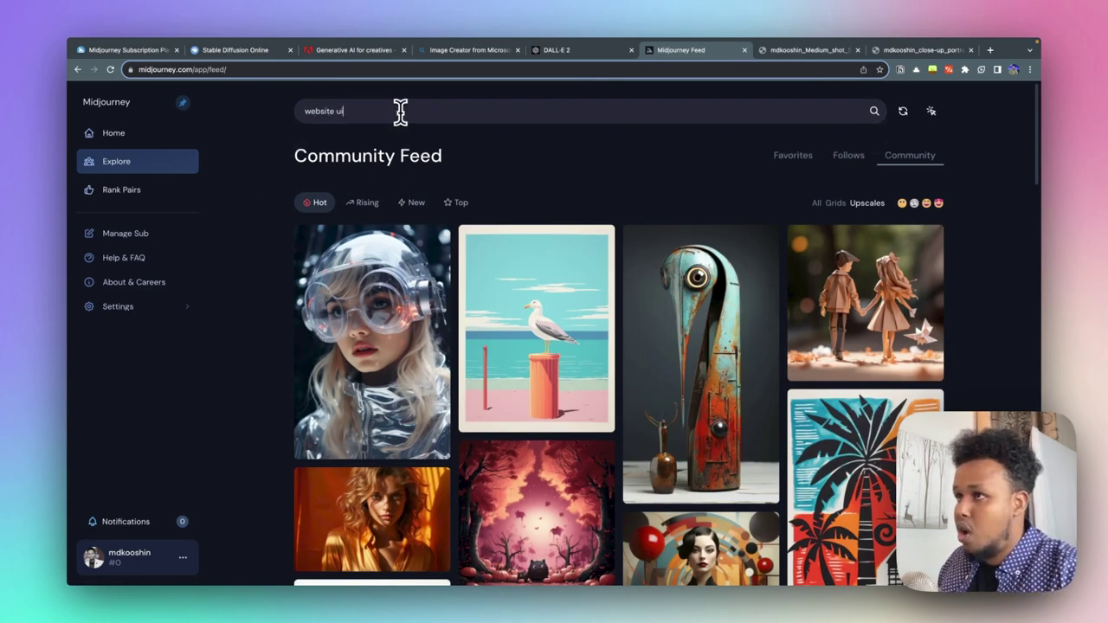
key(Return)
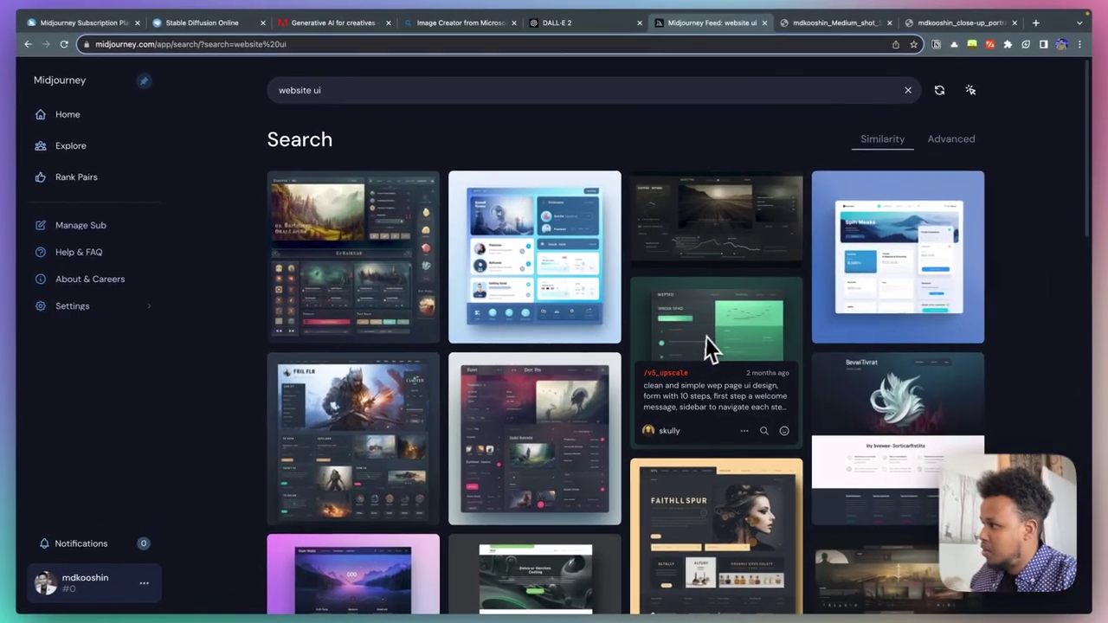
Step: Scroll down to the bottom of the website ui search results
scroll(606, 346, down, 2)
scroll(472, 305, down, 3)
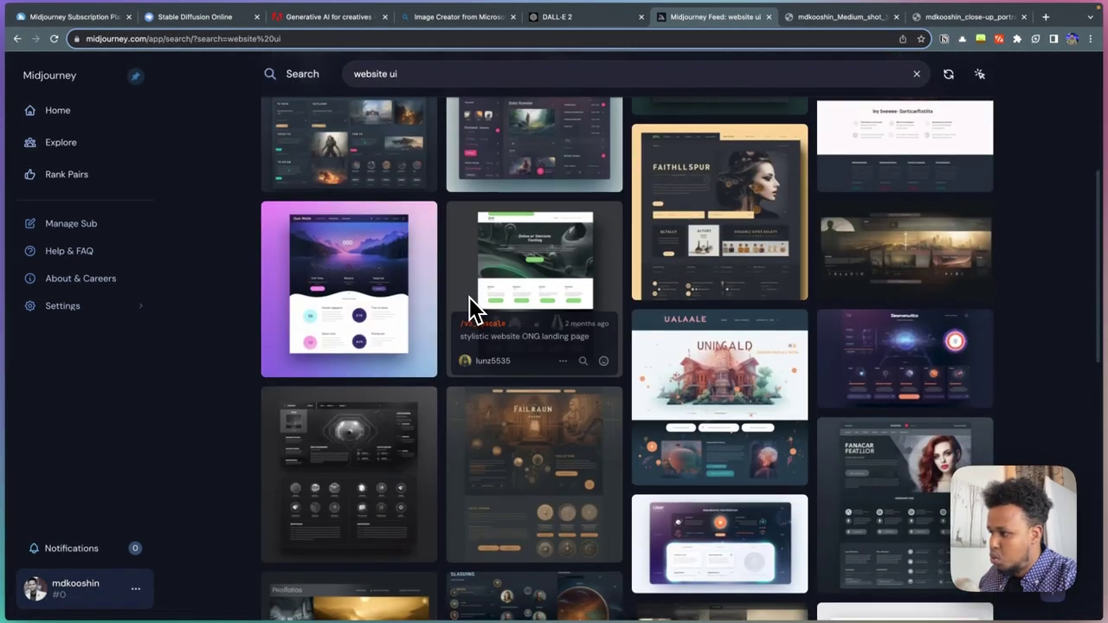
scroll(472, 305, down, 2)
scroll(472, 304, down, 2)
scroll(472, 305, down, 2)
scroll(472, 307, down, 2)
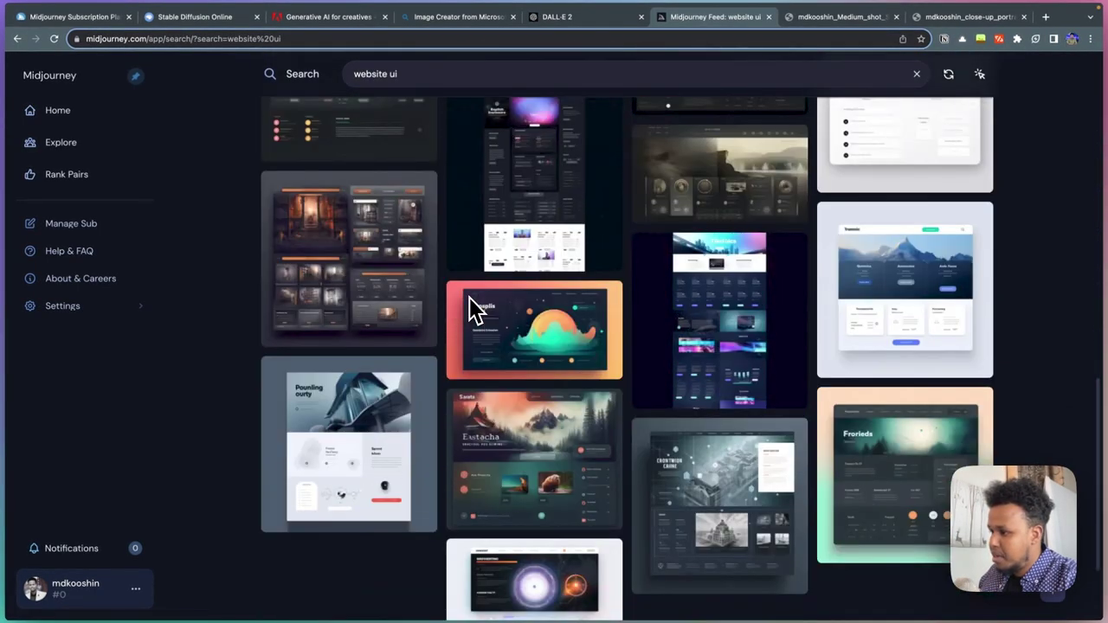
scroll(416, 346, down, 3)
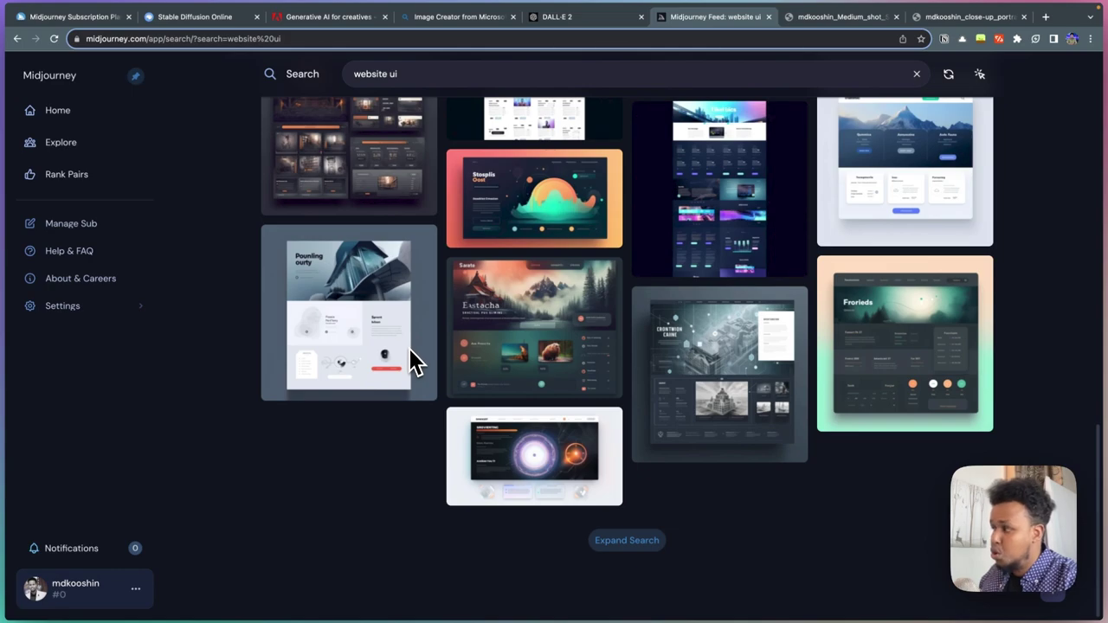
Step: Expand the website ui search, narrow the query to 'website', and scroll the results
click(606, 544)
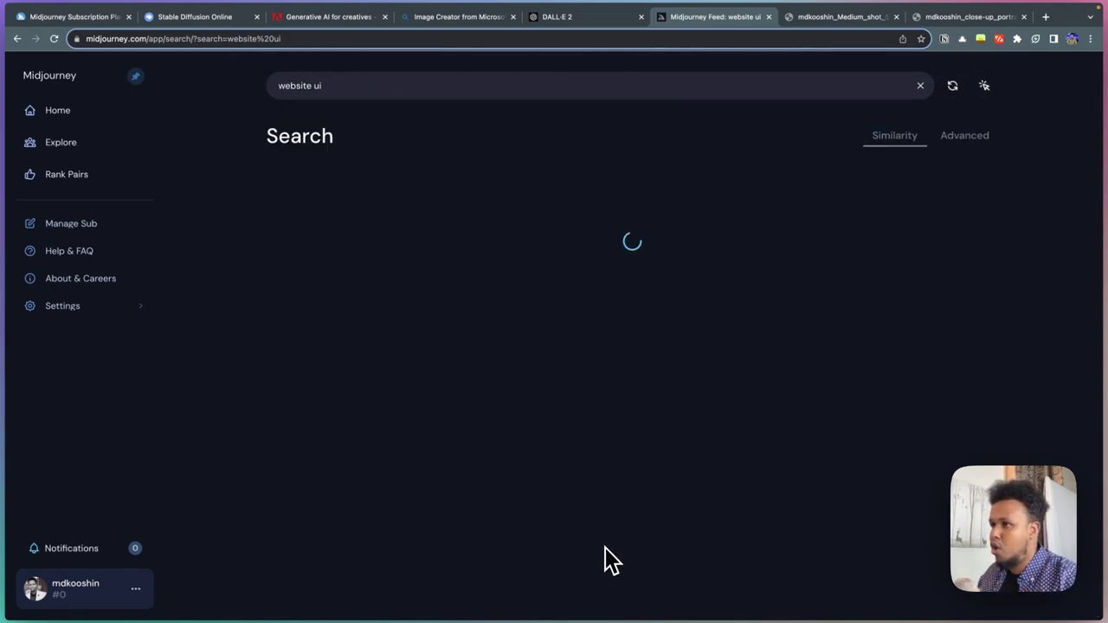
click(346, 85)
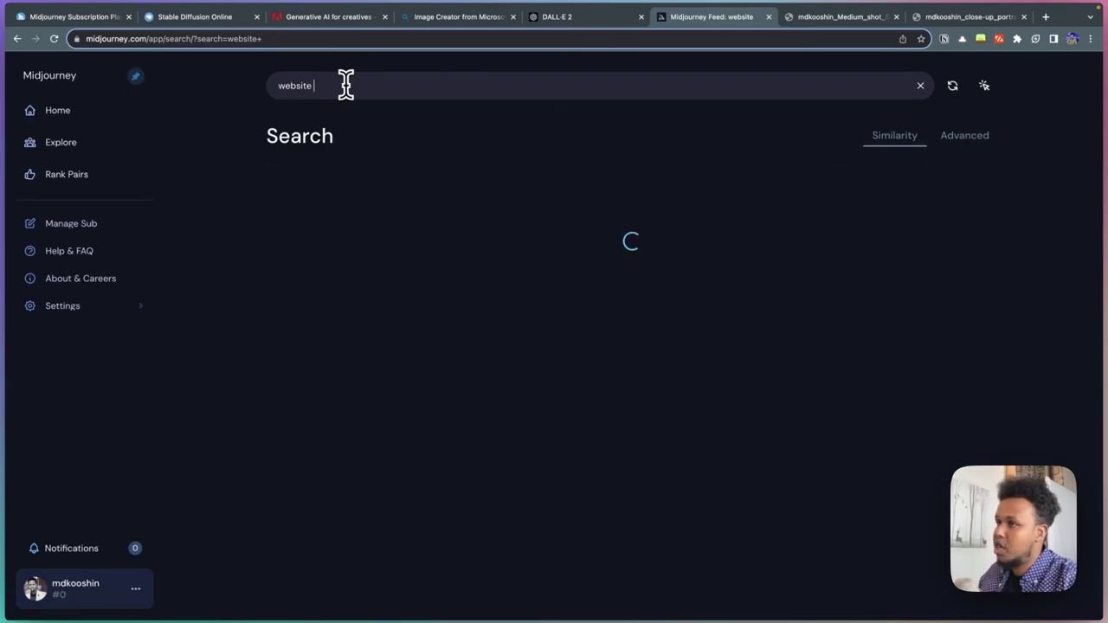
scroll(603, 307, down, 5)
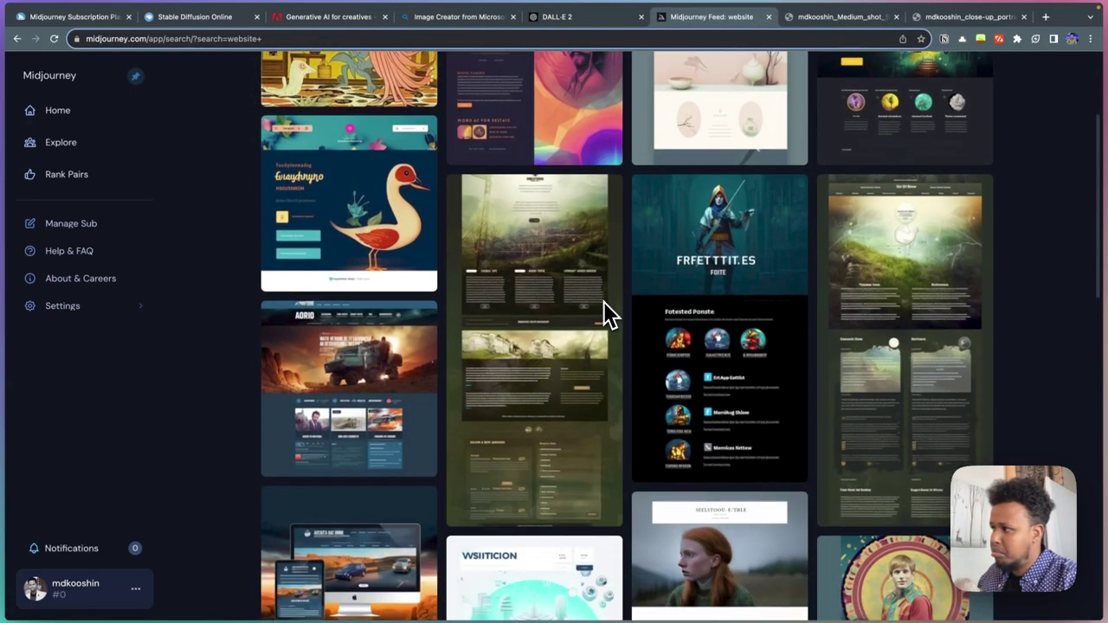
scroll(604, 305, down, 3)
scroll(604, 304, down, 1)
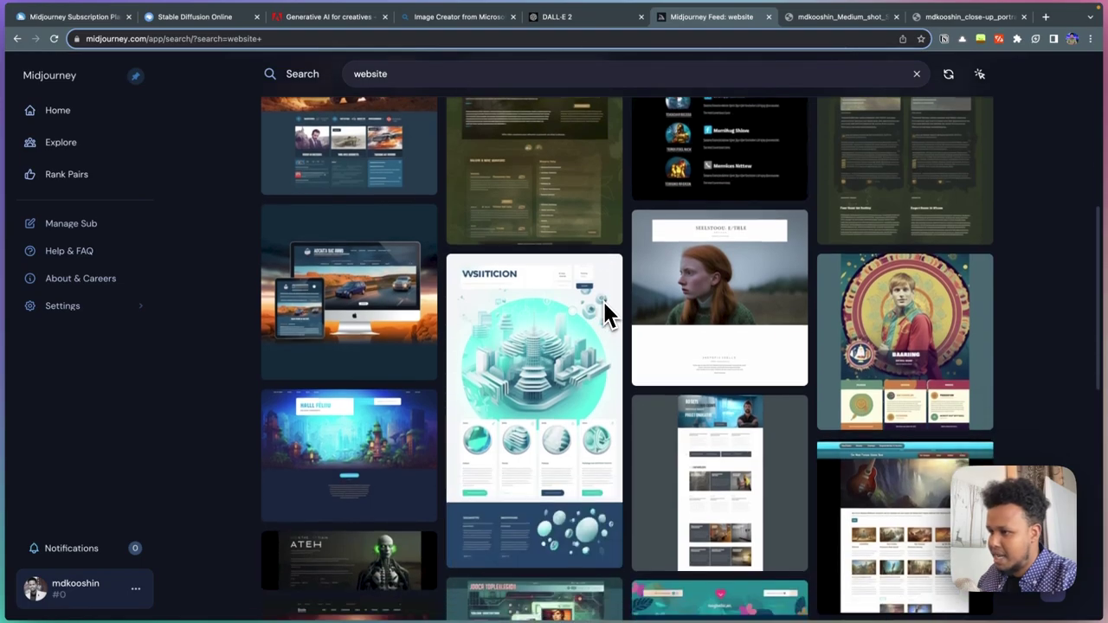
scroll(603, 305, down, 2)
scroll(603, 305, down, 1)
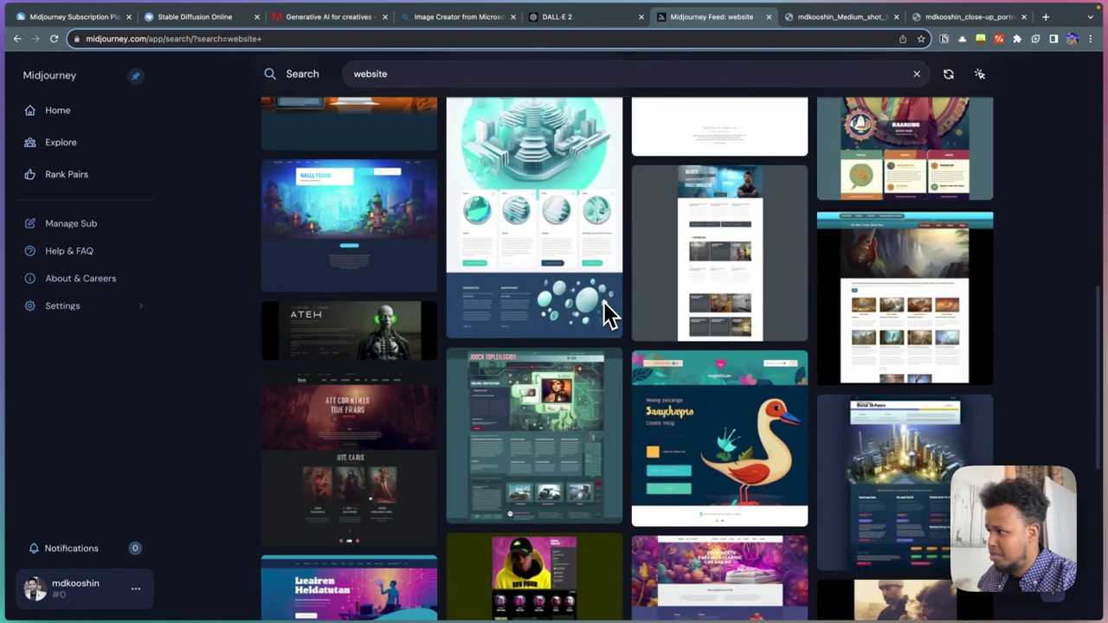
scroll(603, 305, down, 2)
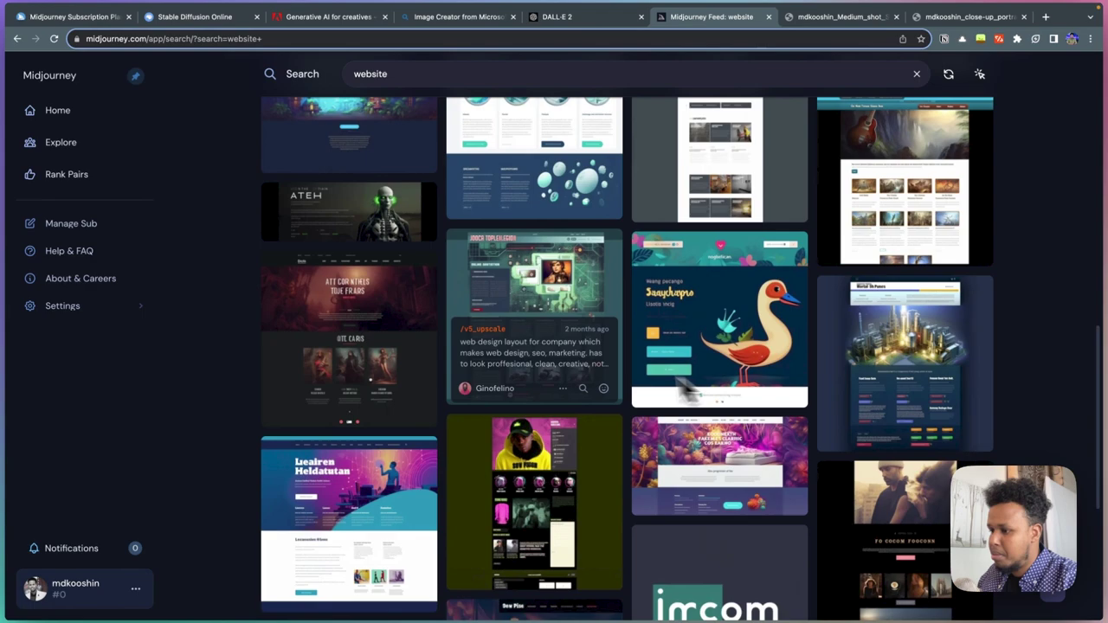
scroll(603, 304, down, 1)
Step: View the purple landing-page design, close it, and keep scrolling the results
click(352, 448)
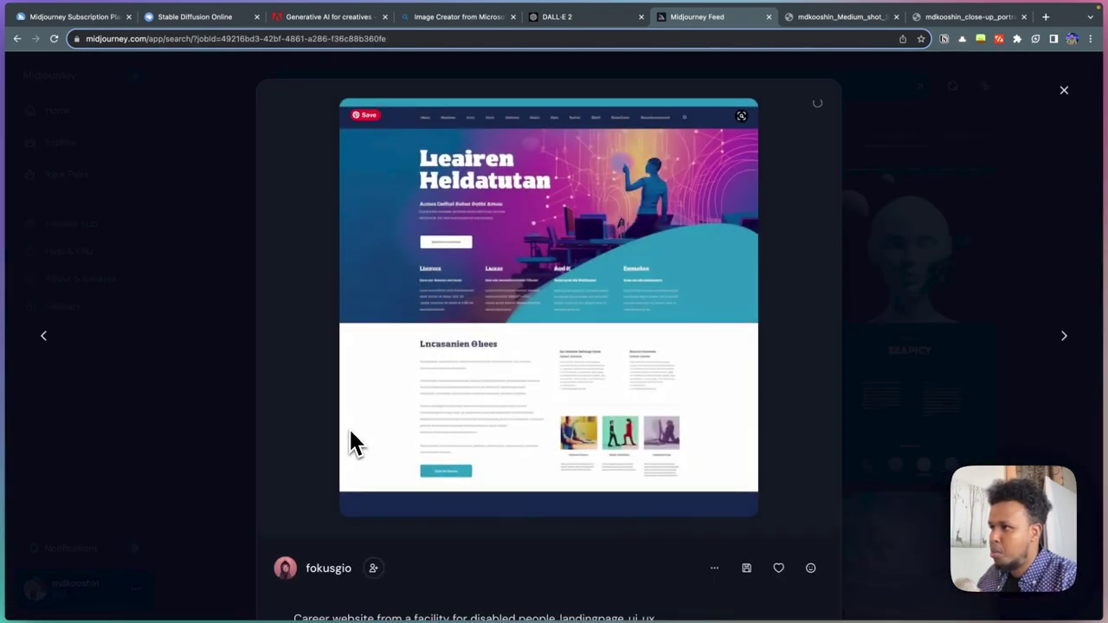
click(887, 251)
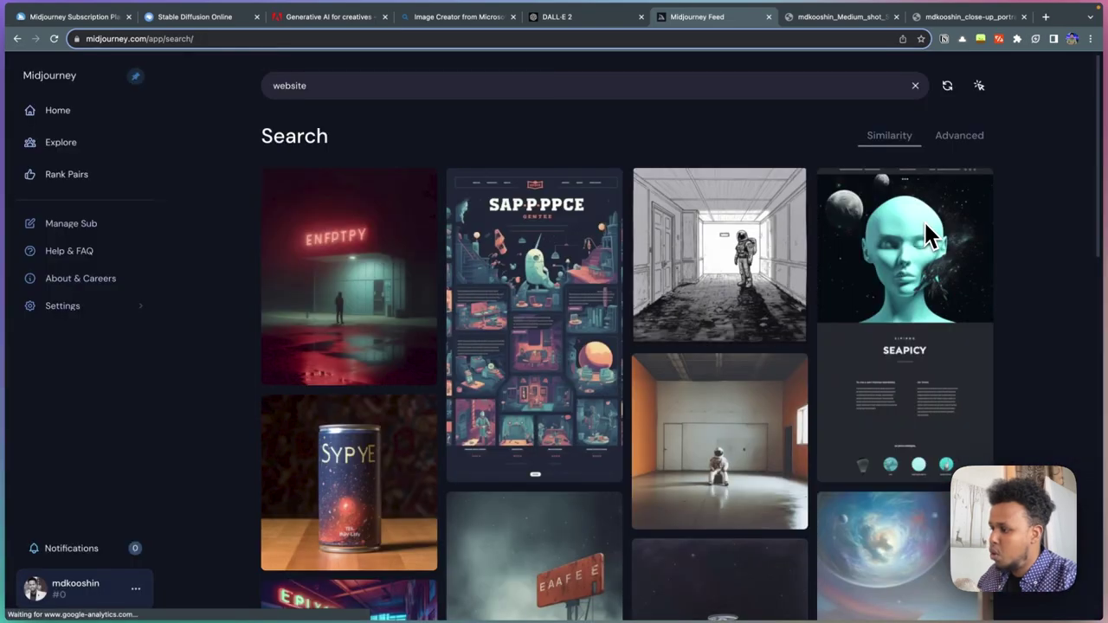
scroll(613, 329, down, 3)
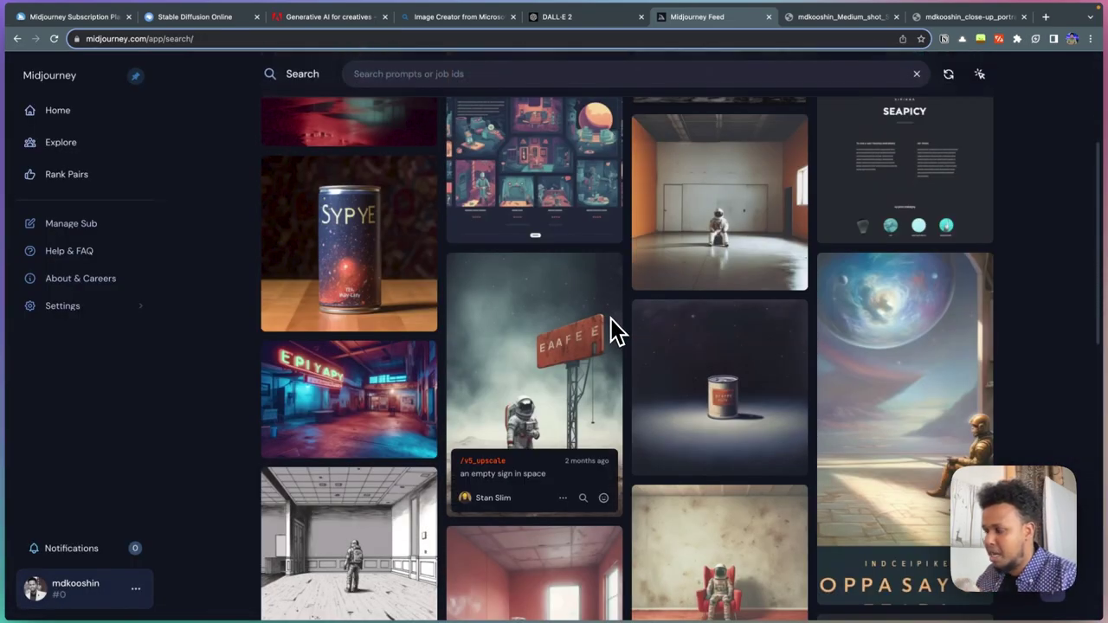
scroll(613, 329, down, 3)
scroll(613, 328, down, 2)
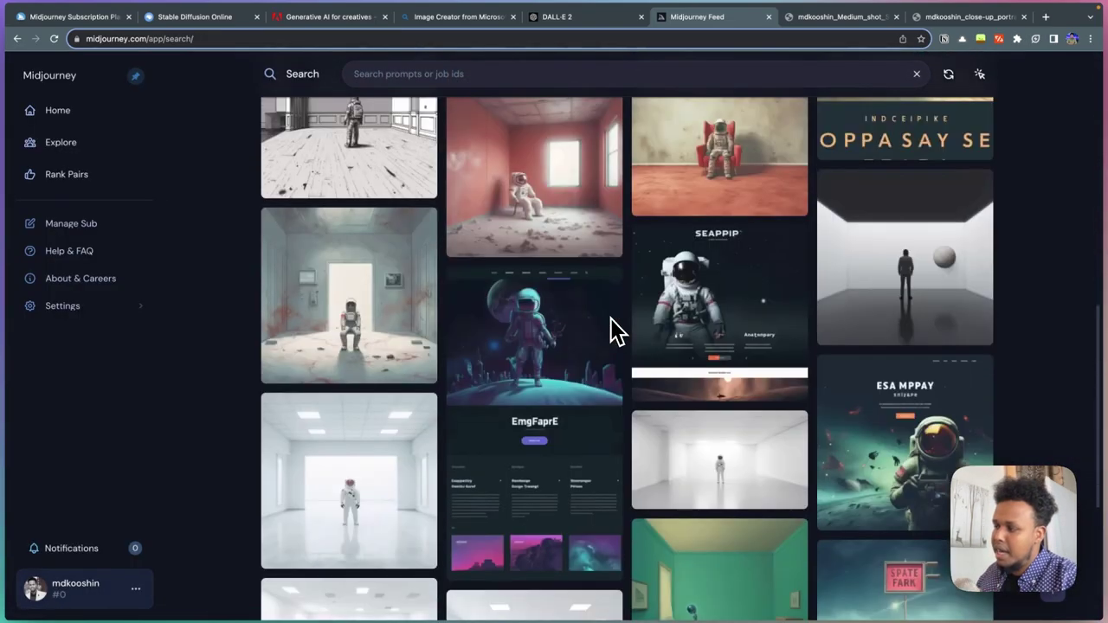
scroll(613, 329, down, 1)
scroll(613, 329, down, 1)
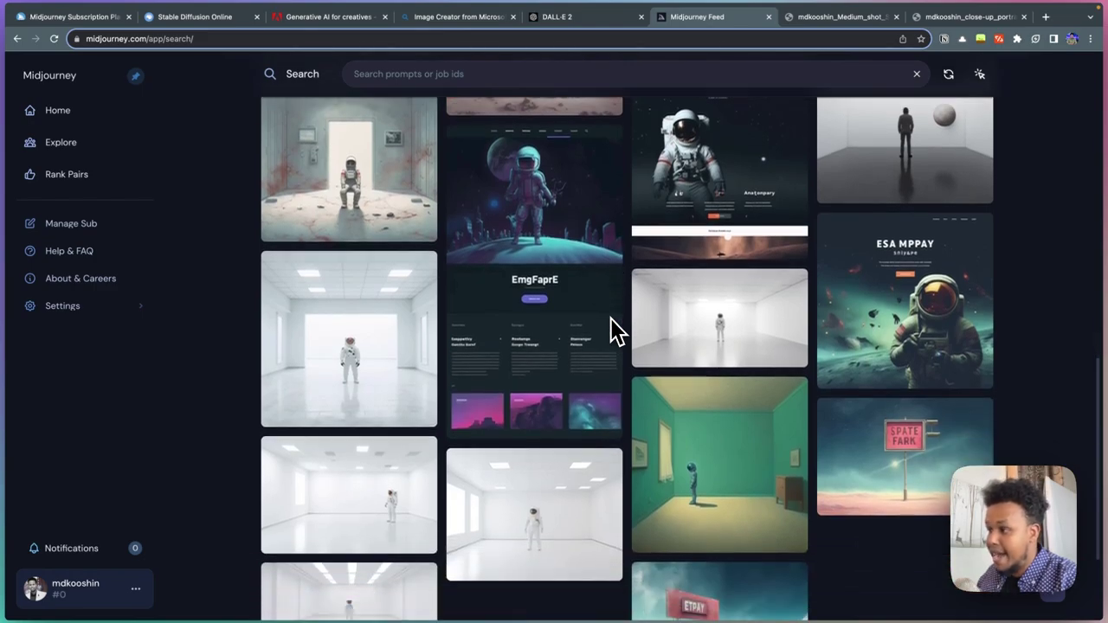
Step: Replace the search query with 'ui design' and run the search
scroll(612, 329, down, 3)
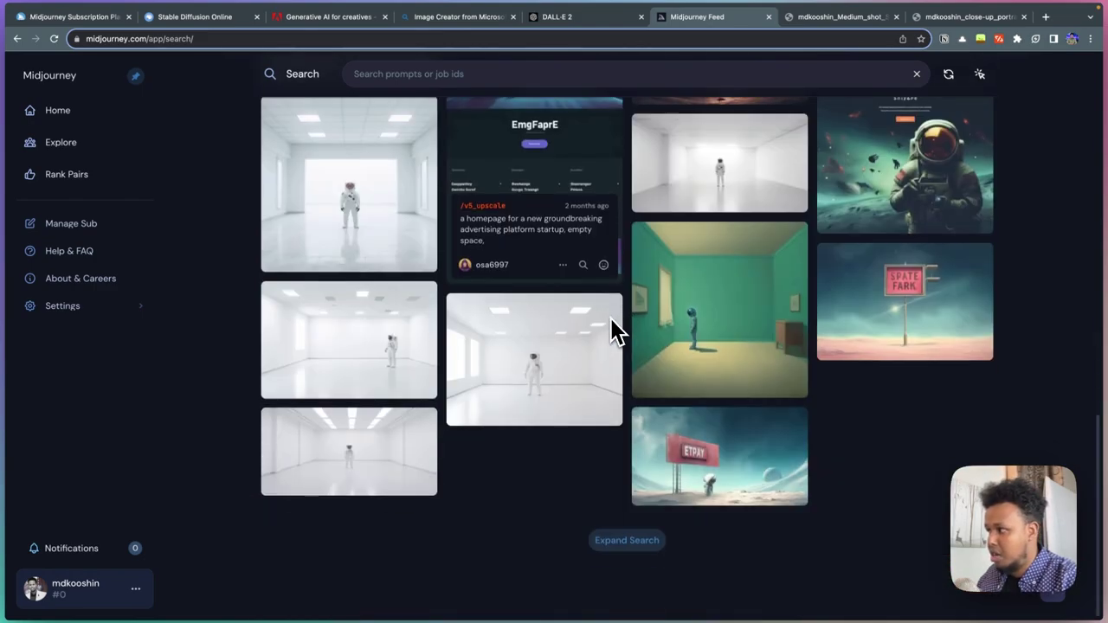
scroll(613, 329, up, 2)
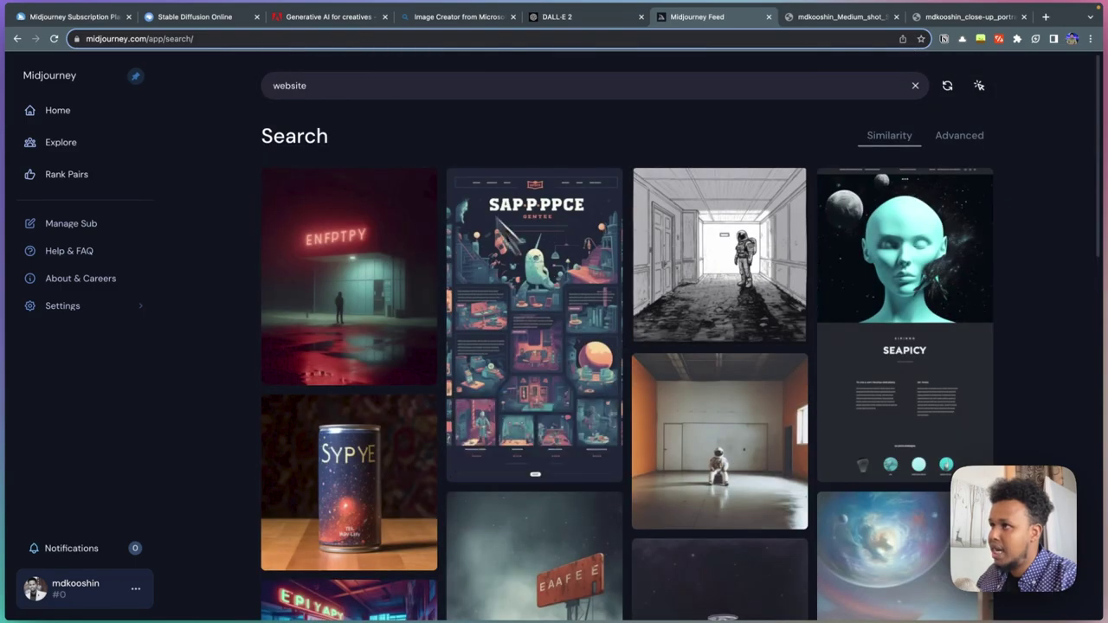
triple_click(423, 88)
text(ui design)
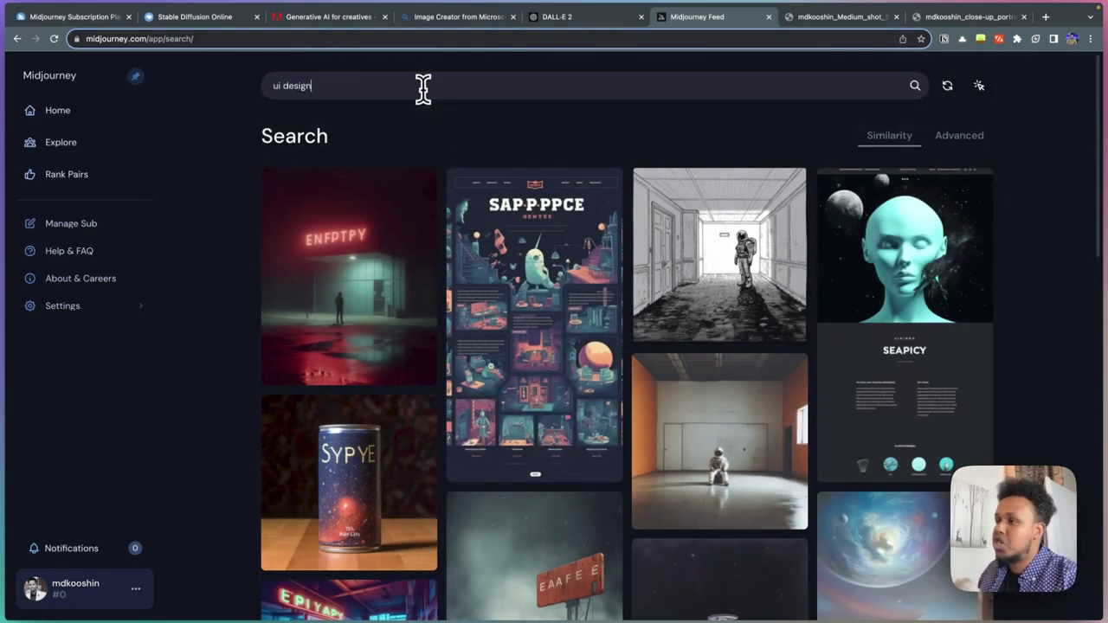
key(Return)
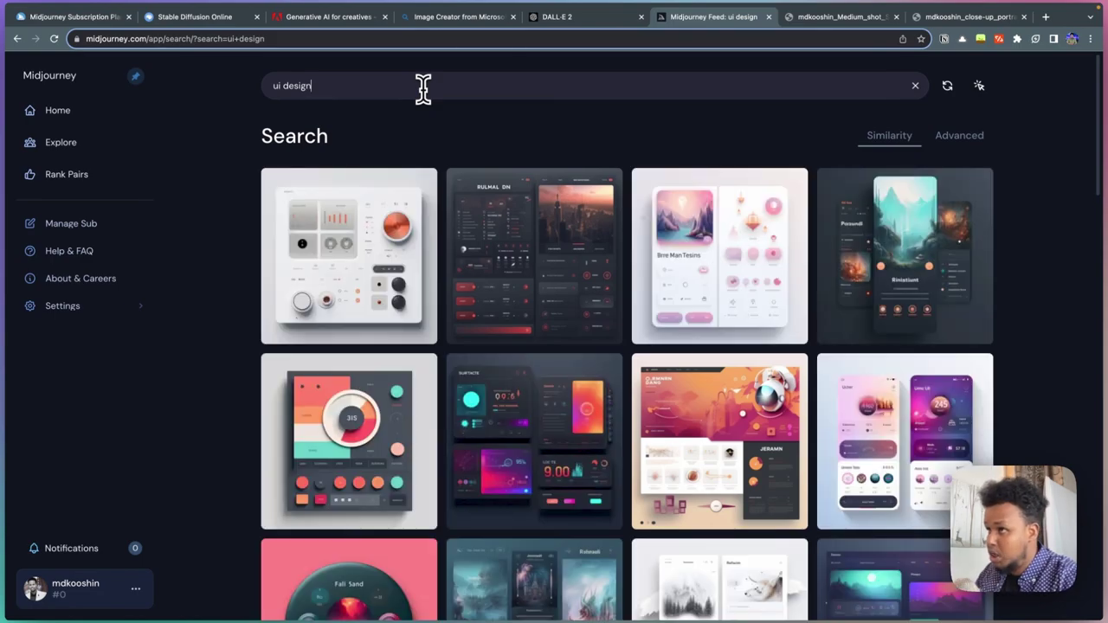
Step: View the two-phone app interface result, then close it and scroll down the grid
click(885, 425)
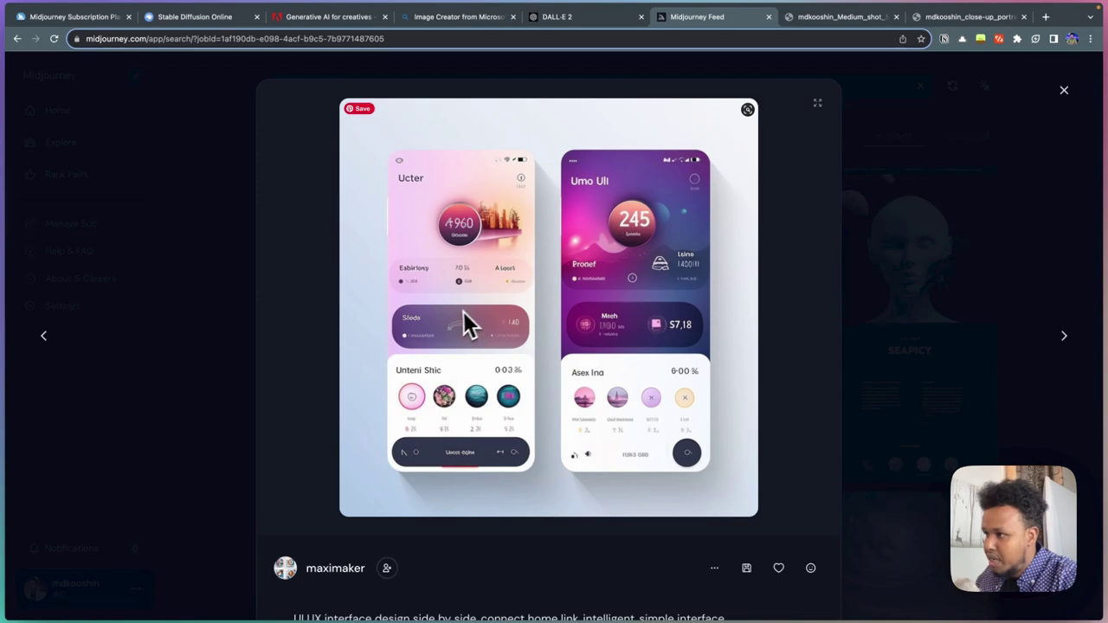
click(222, 324)
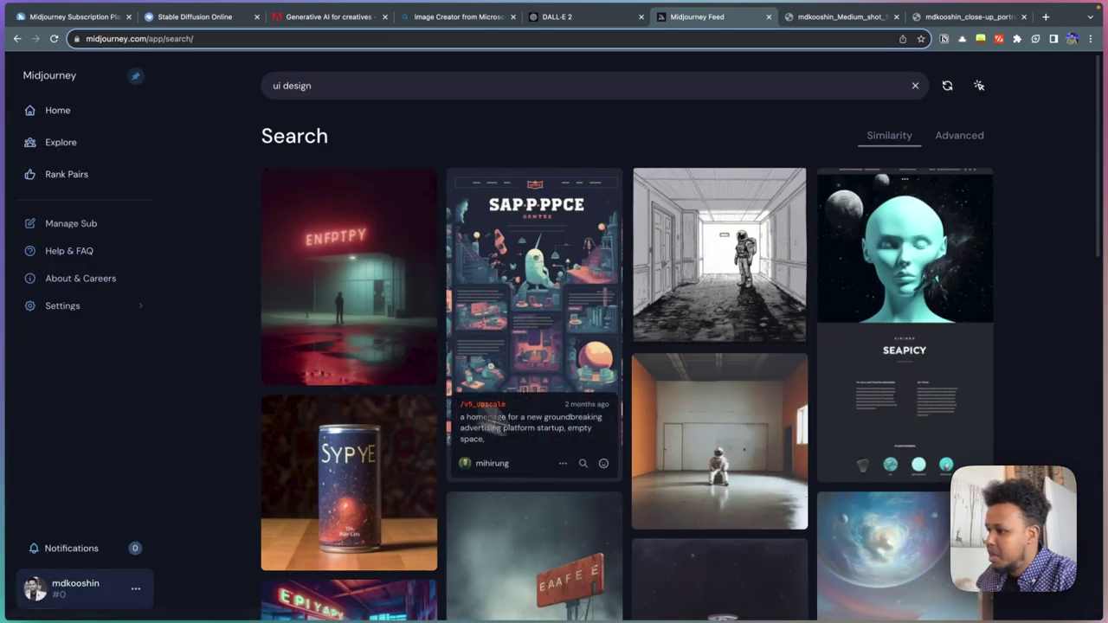
scroll(618, 453, down, 5)
scroll(618, 453, down, 3)
scroll(617, 452, down, 3)
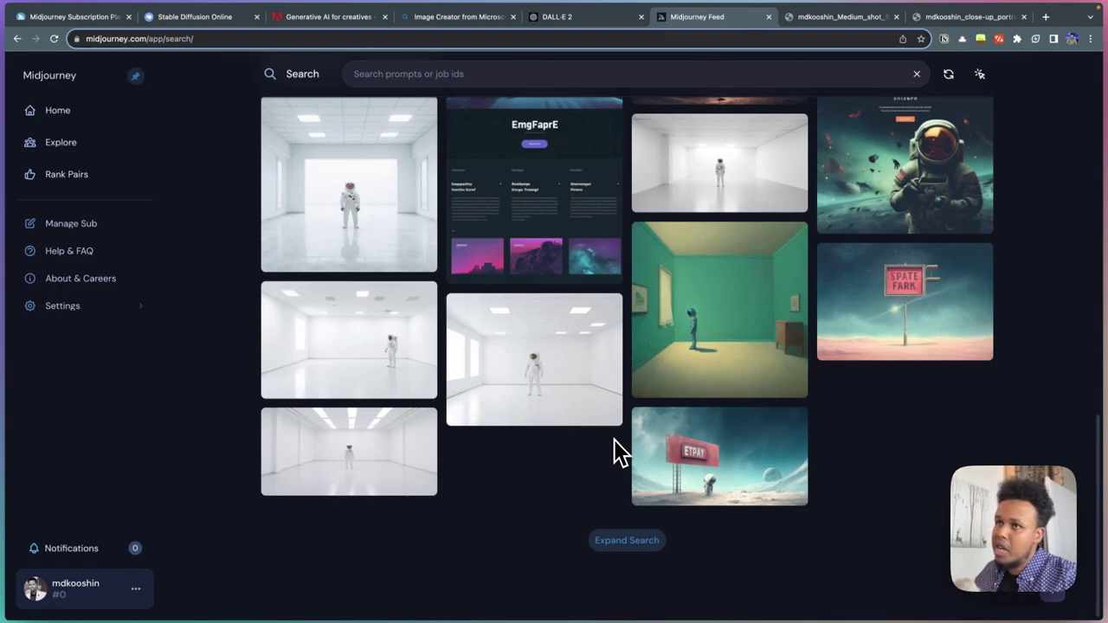
Step: Open the four business people illustration from the Community Feed
click(76, 145)
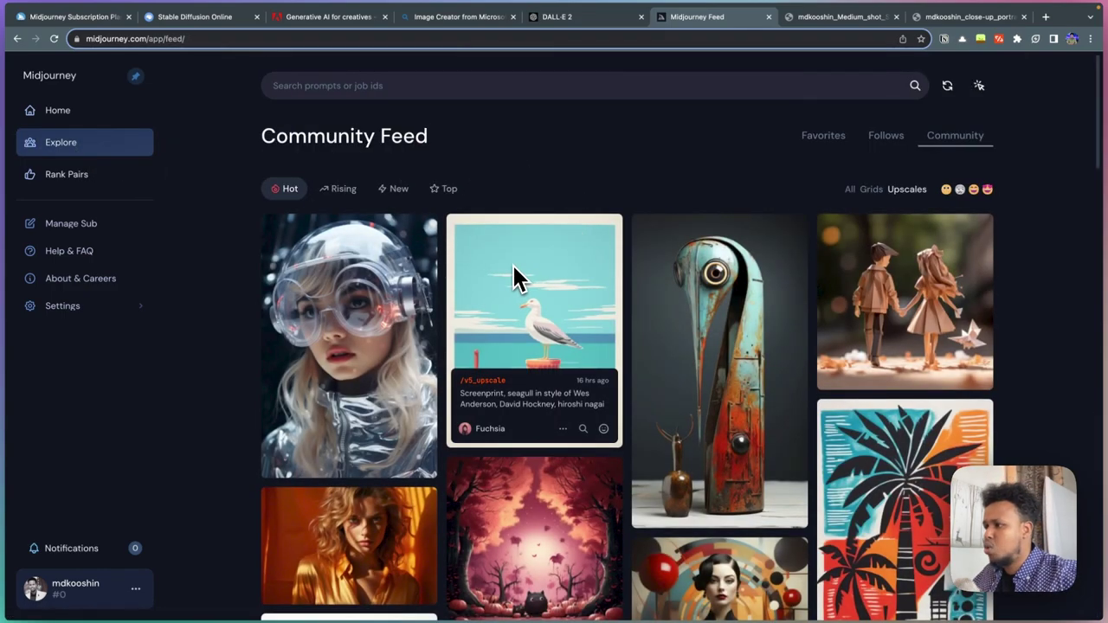
mouse_move(534, 295)
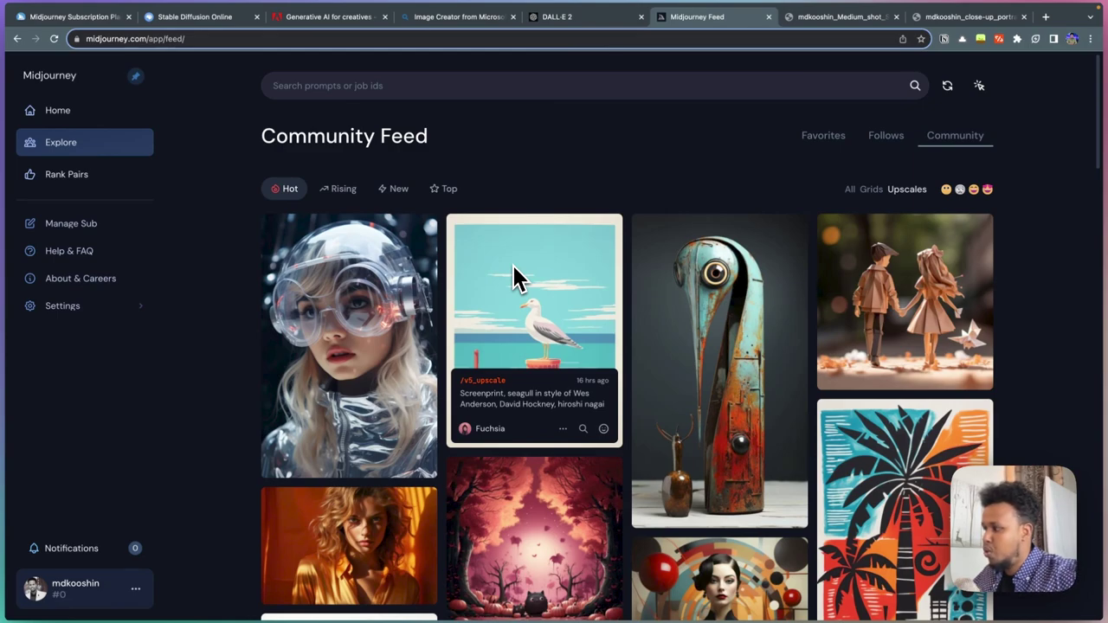
scroll(590, 290, down, 1)
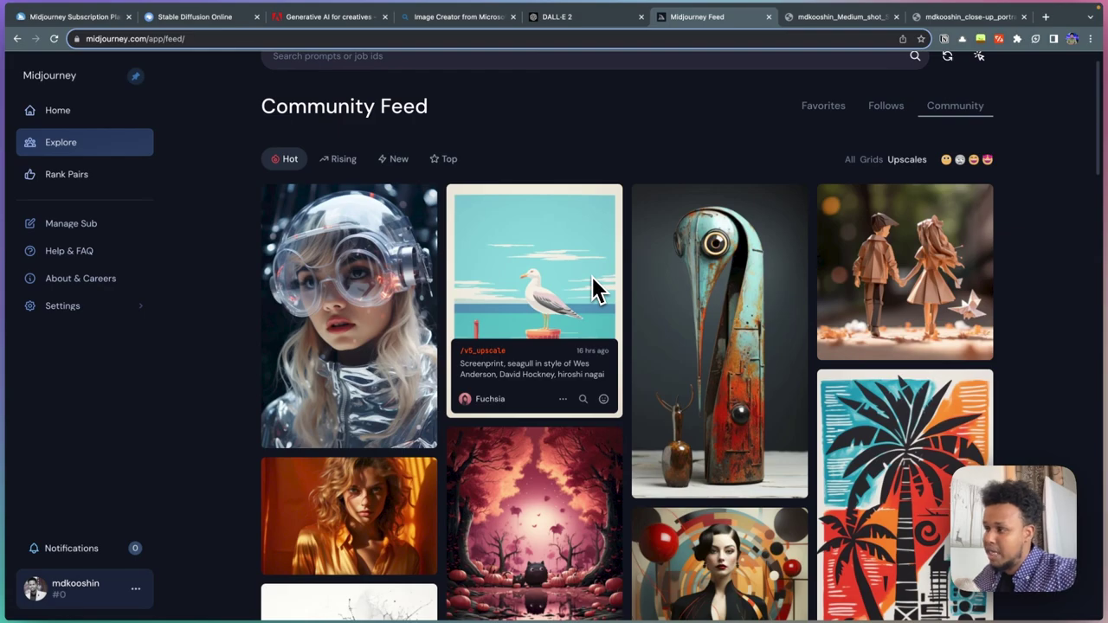
scroll(594, 292, down, 3)
scroll(593, 292, down, 3)
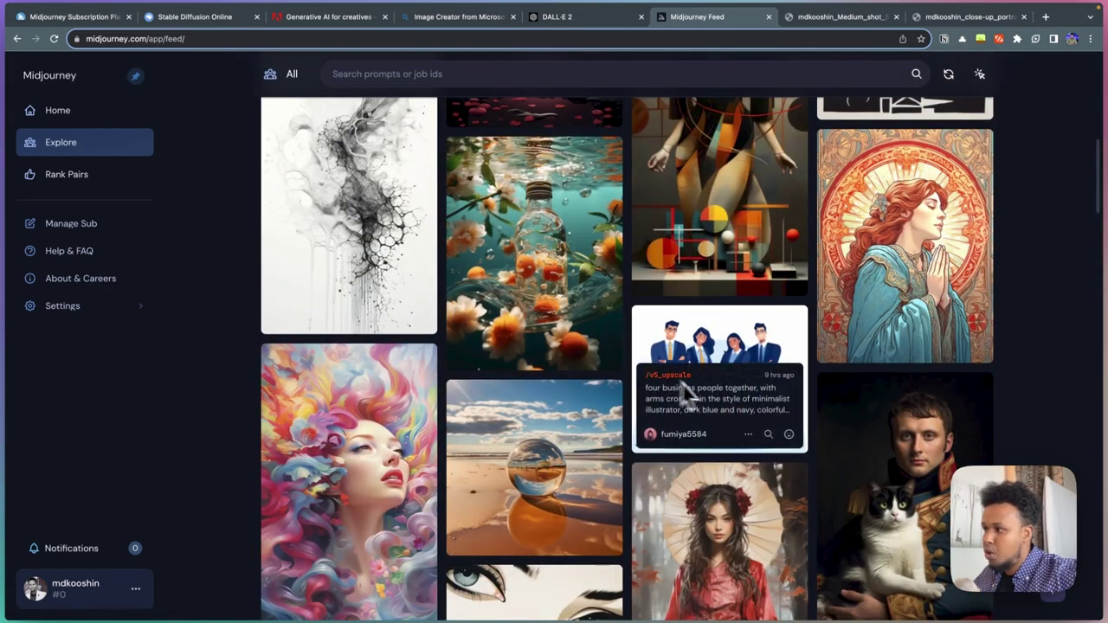
click(736, 355)
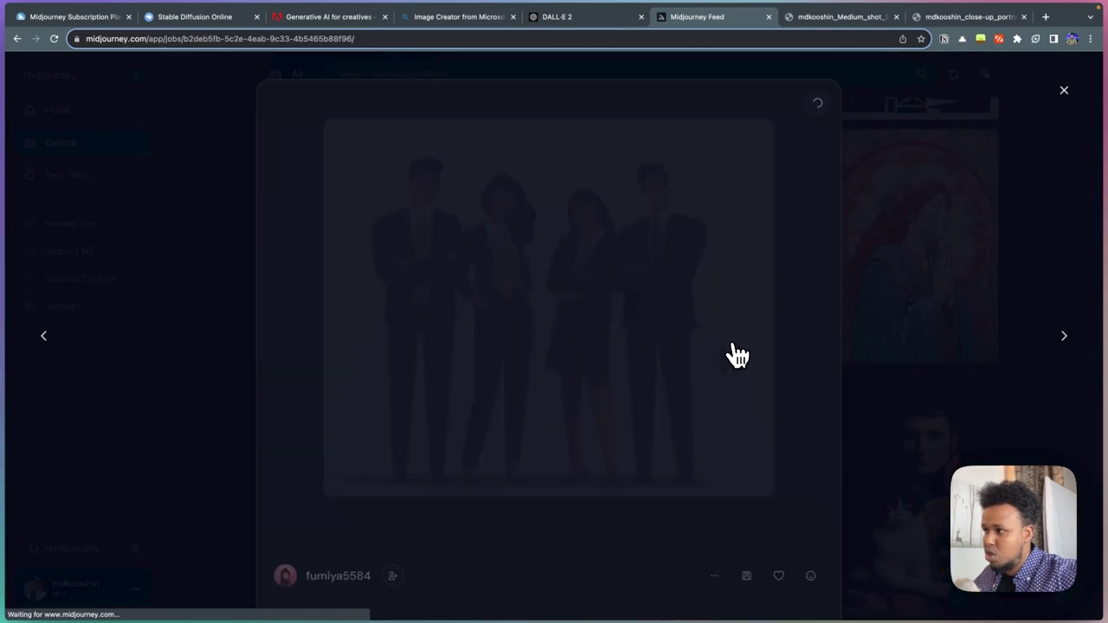
Step: Copy the illustration's prompt from its … options menu
scroll(424, 511, down, 2)
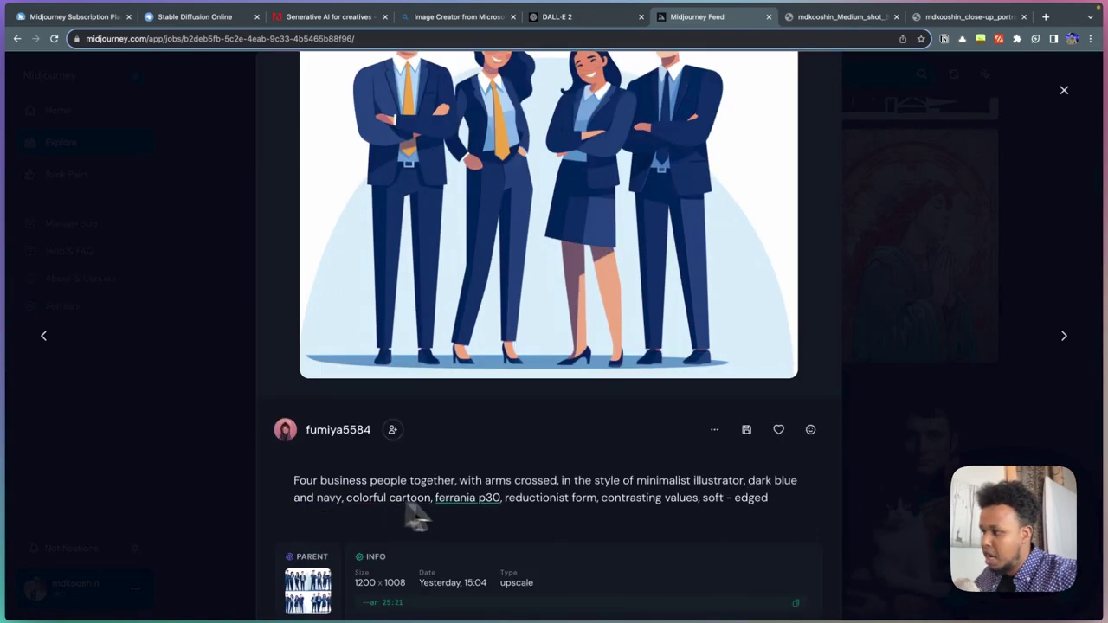
click(715, 431)
mouse_move(702, 286)
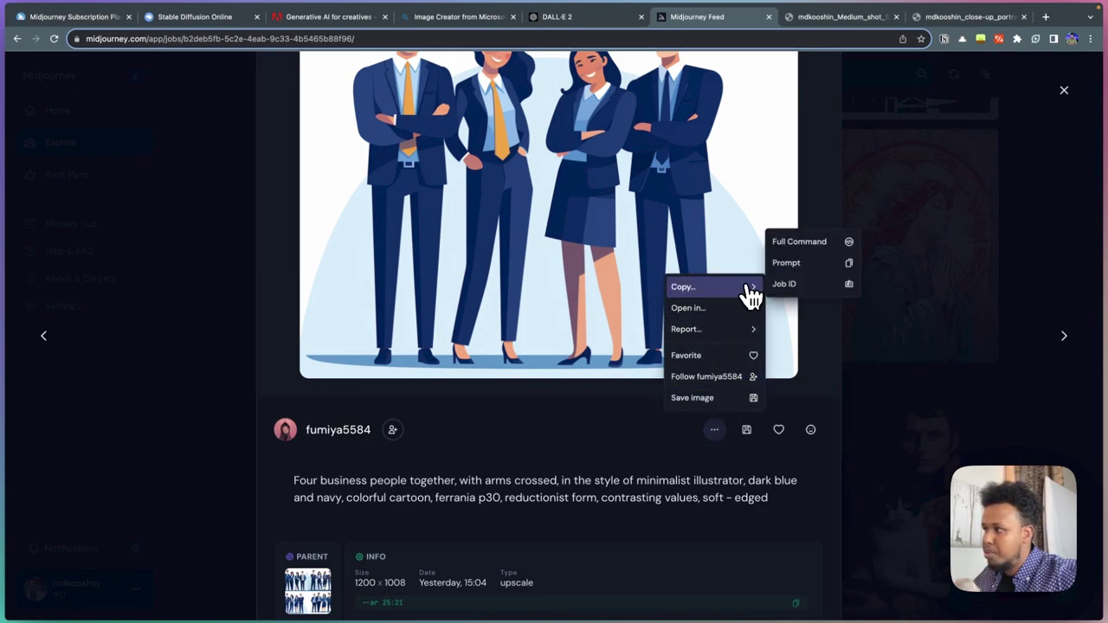
click(788, 263)
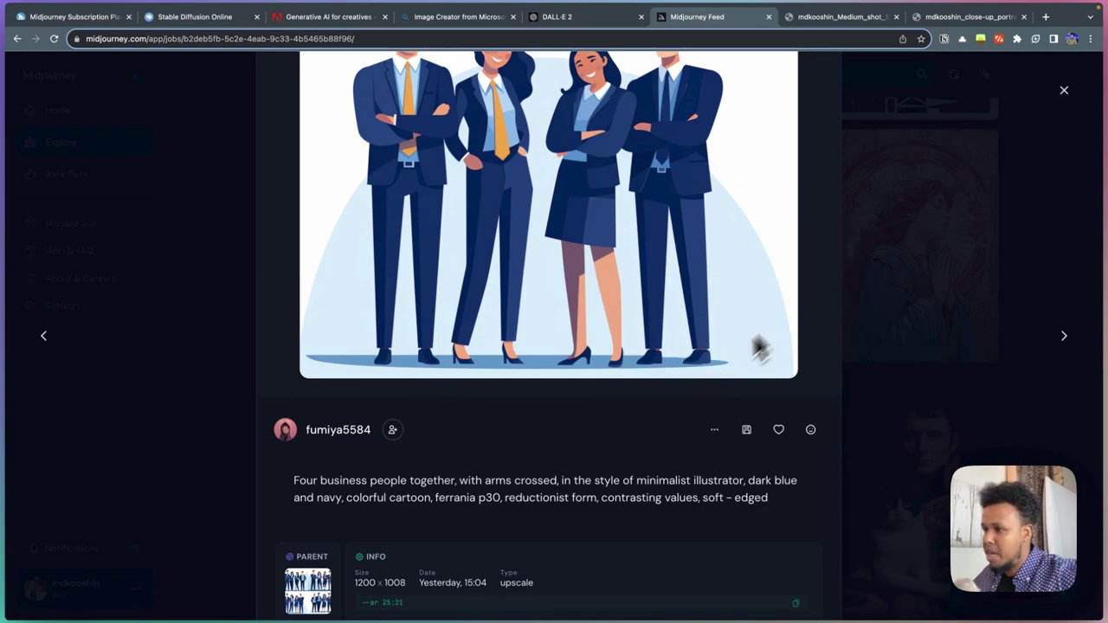
Step: Paste the copied prompt into an /imagine command and change 'four' to 'two'
click(352, 594)
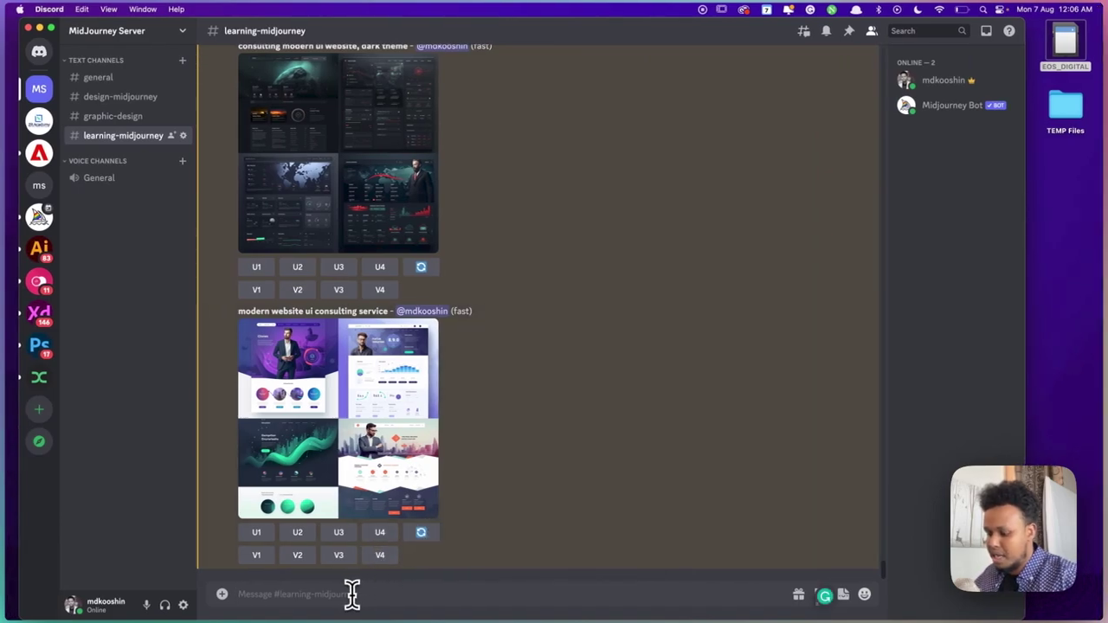
text(/)
key(Return)
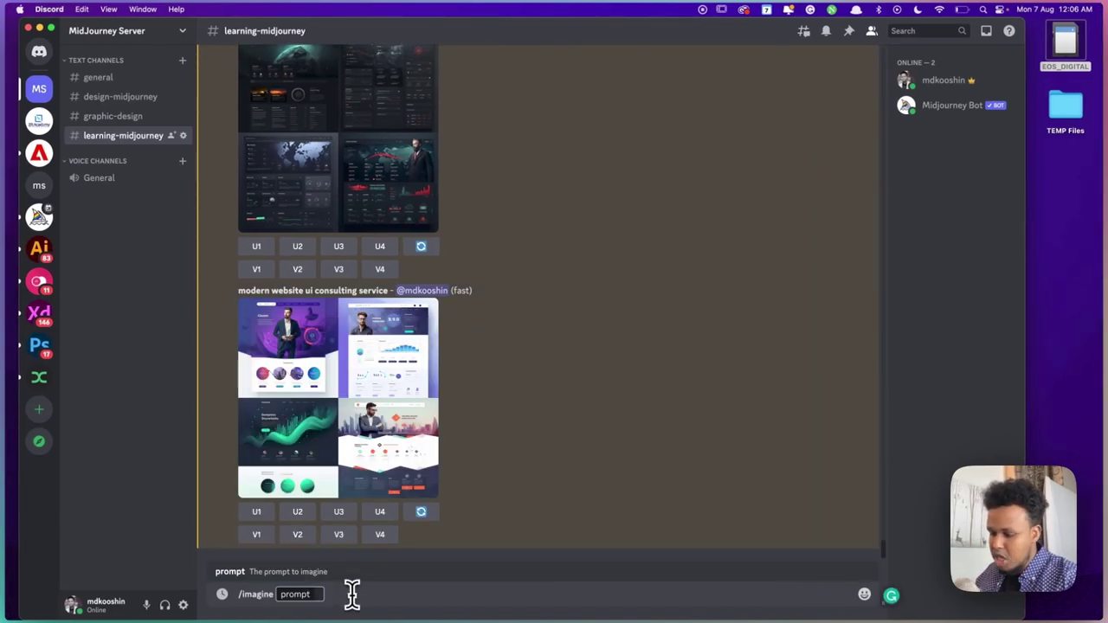
key(super+v)
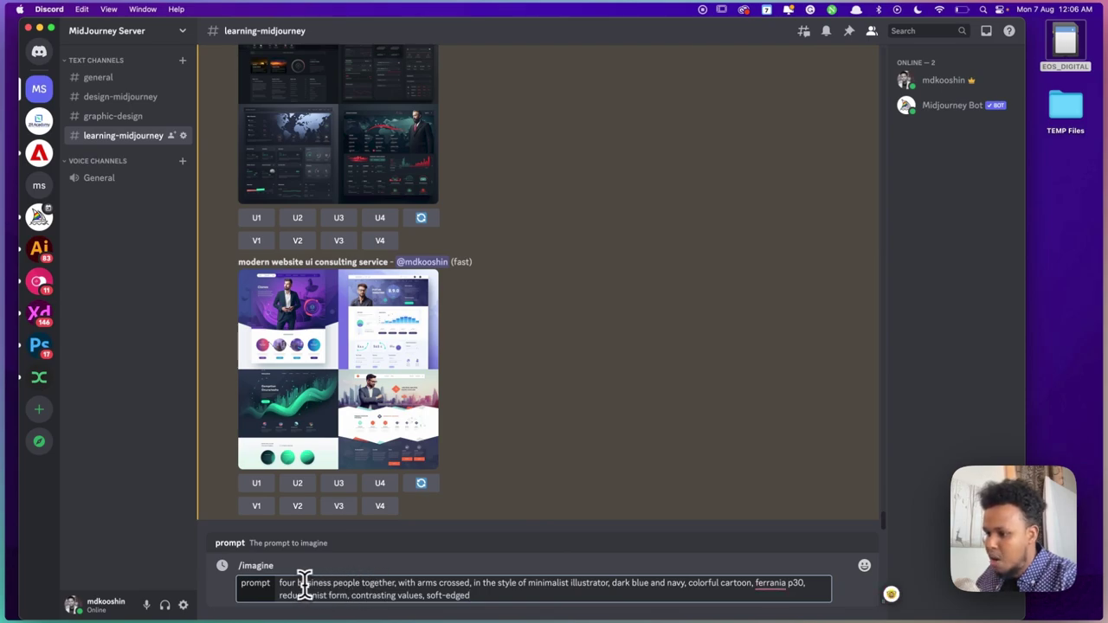
double_click(285, 583)
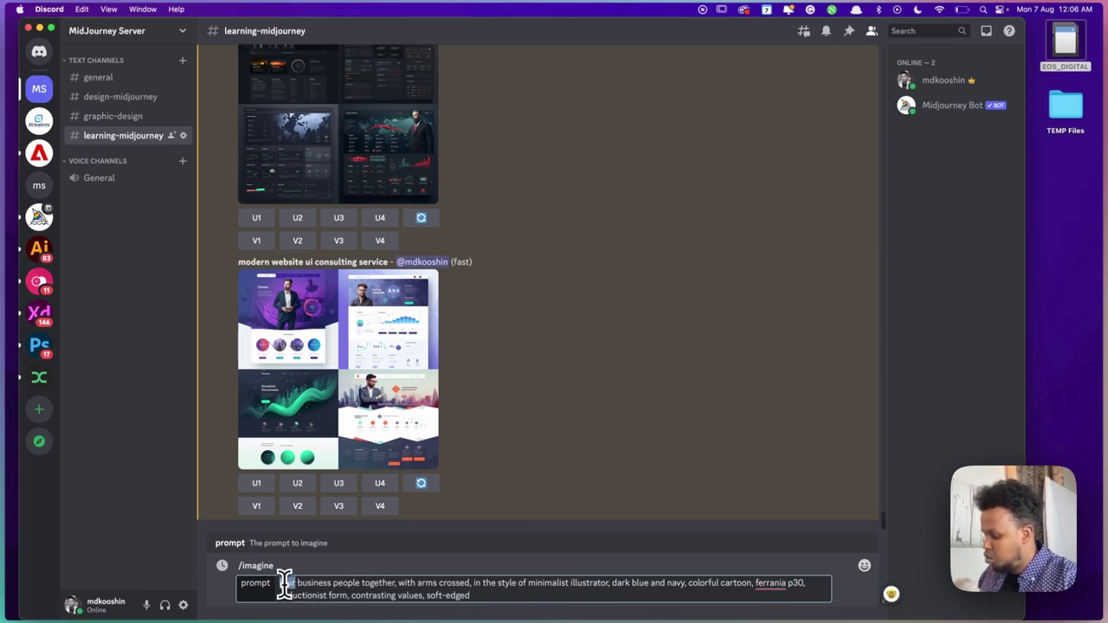
text(two)
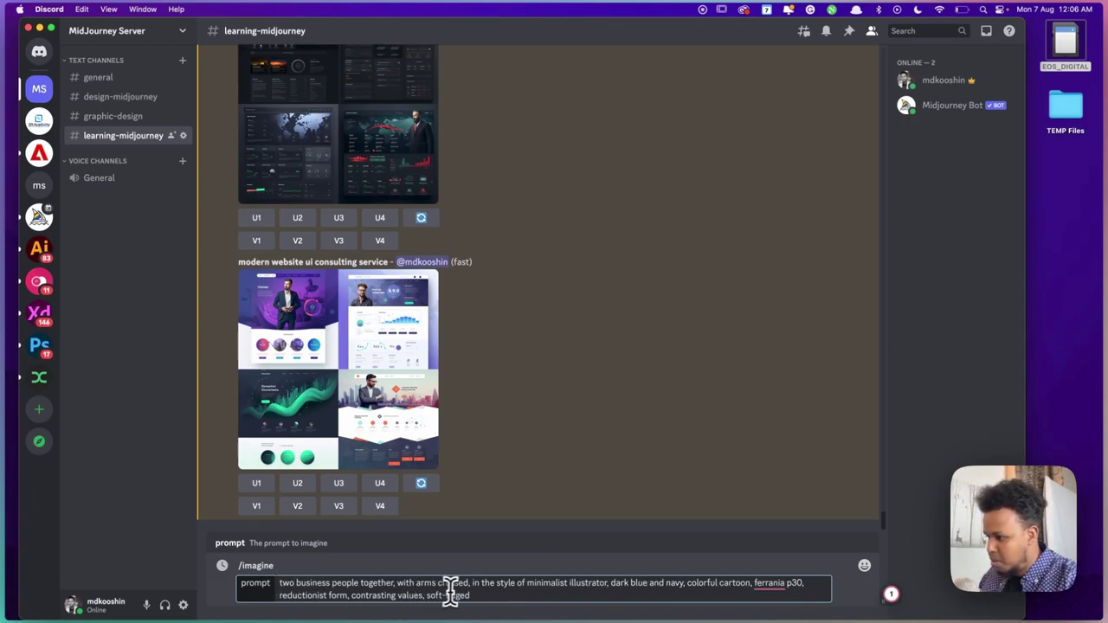
Step: Submit the two business people prompt and switch back to the Midjourney gallery
click(496, 598)
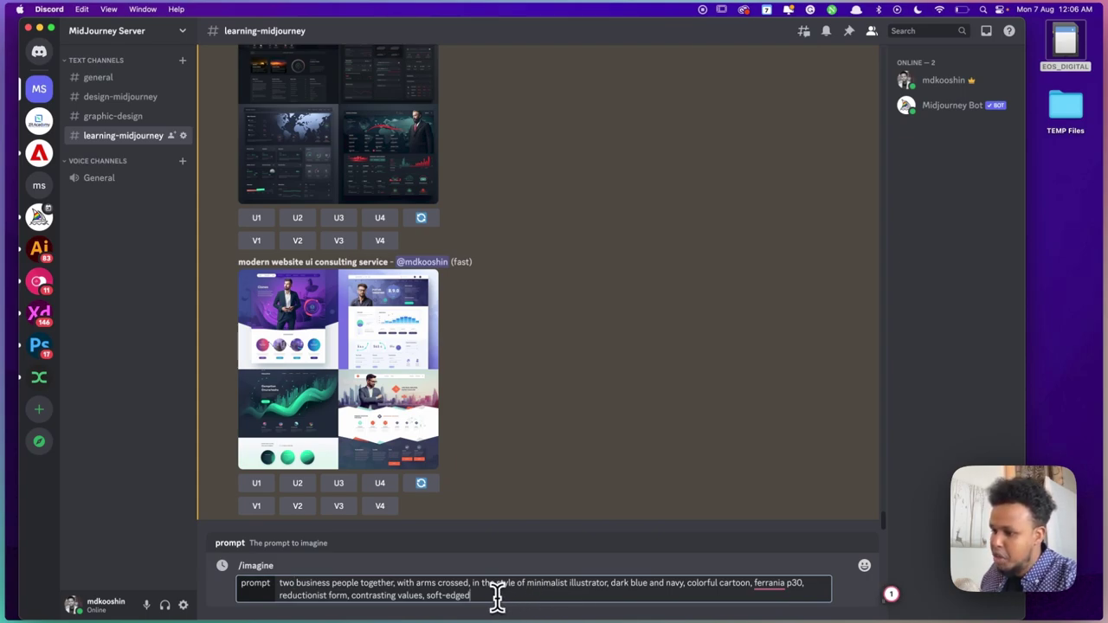
key(Return)
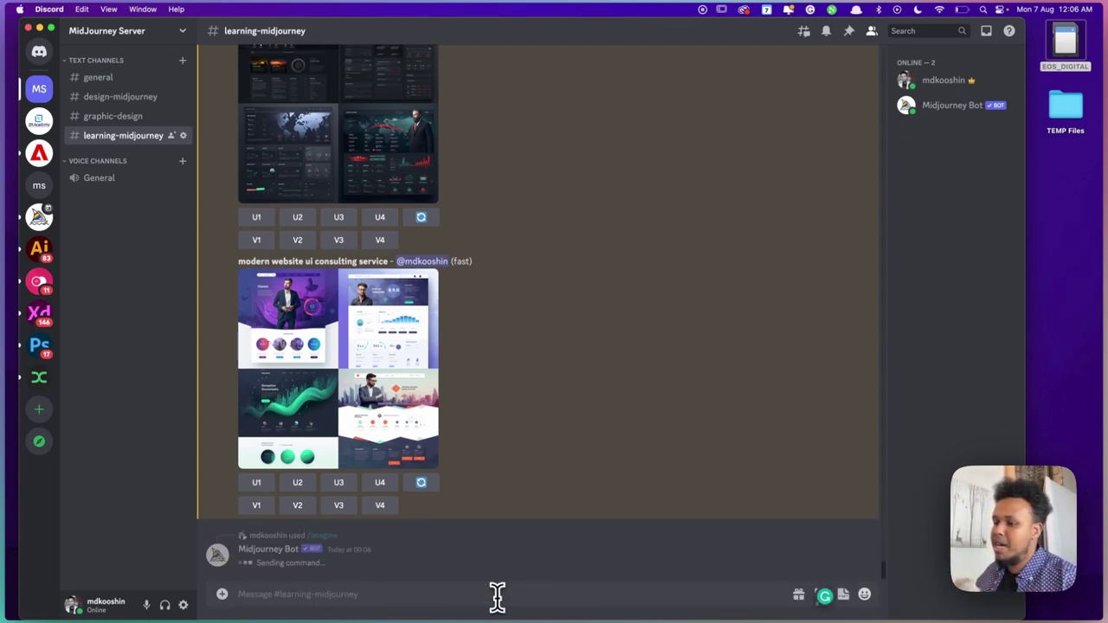
key(ctrl+Right)
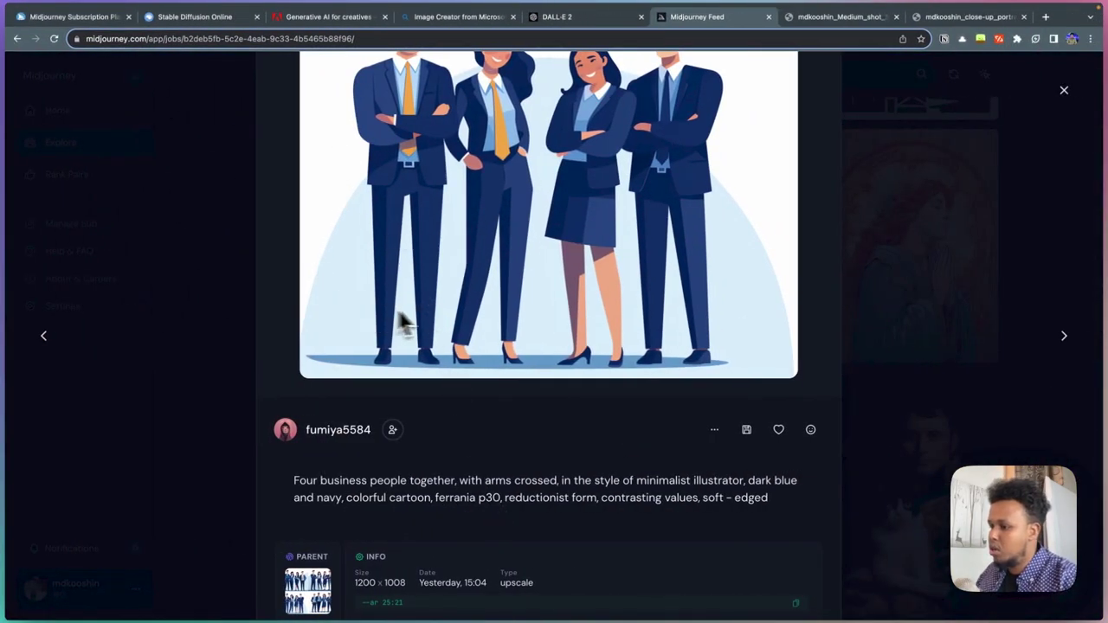
scroll(498, 455, down, 3)
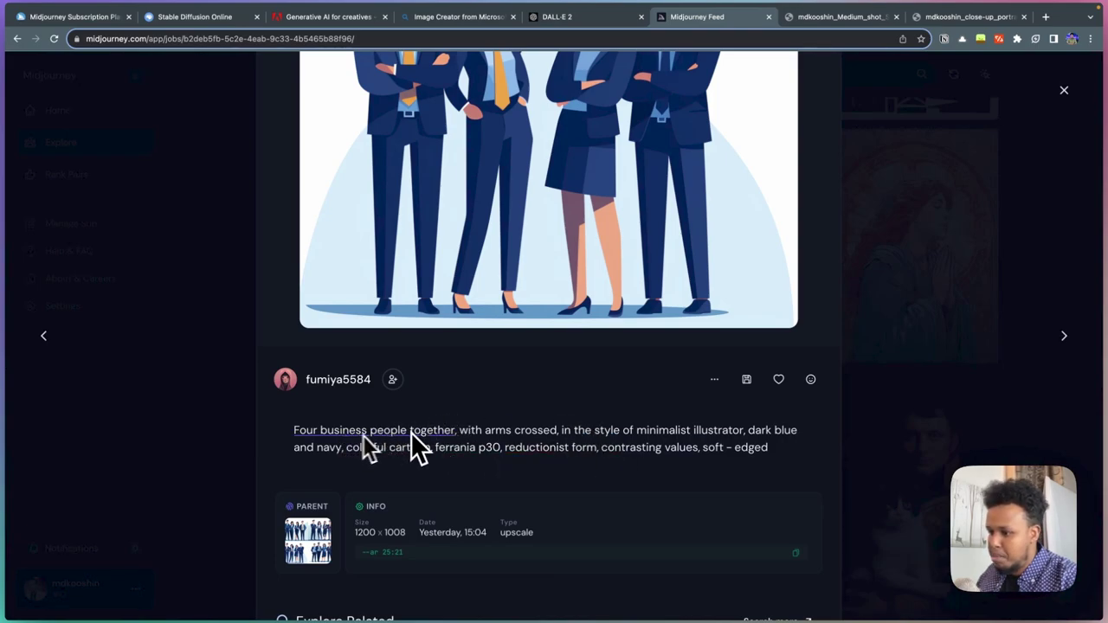
scroll(491, 456, down, 3)
scroll(490, 456, down, 2)
scroll(491, 456, down, 2)
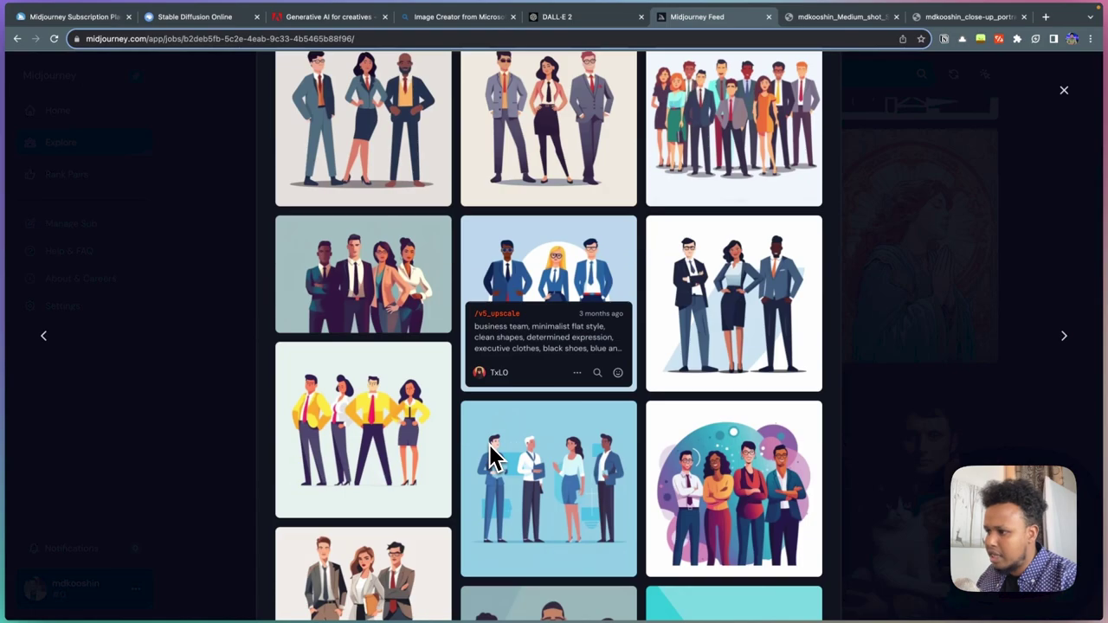
scroll(490, 448, down, 2)
scroll(490, 448, down, 1)
scroll(490, 448, down, 1)
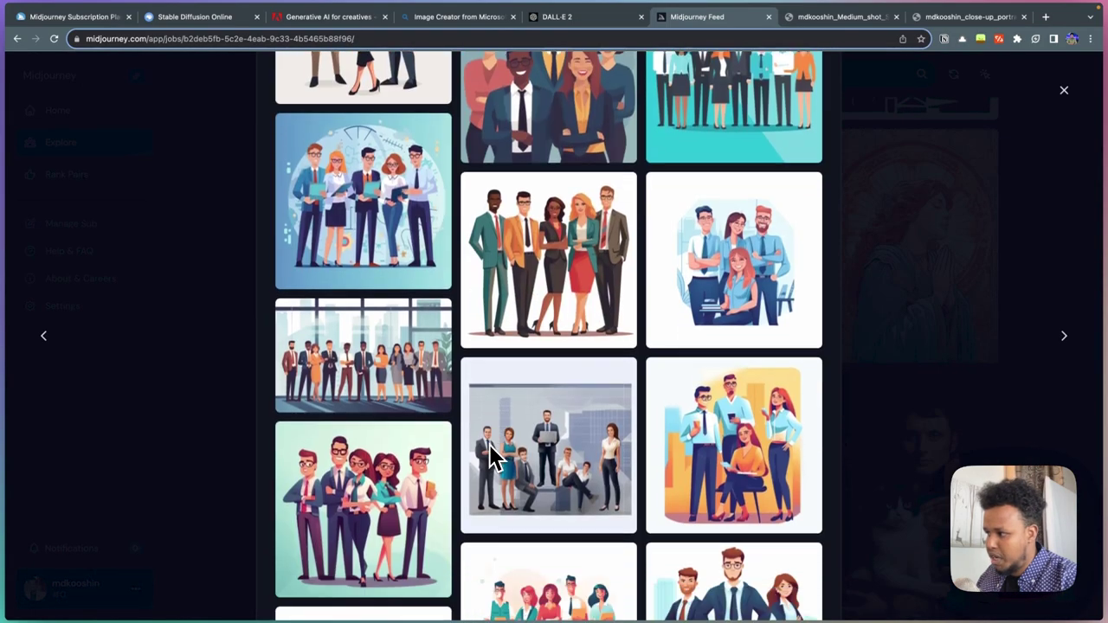
scroll(490, 448, down, 2)
scroll(491, 447, down, 2)
scroll(490, 447, down, 2)
scroll(491, 447, down, 2)
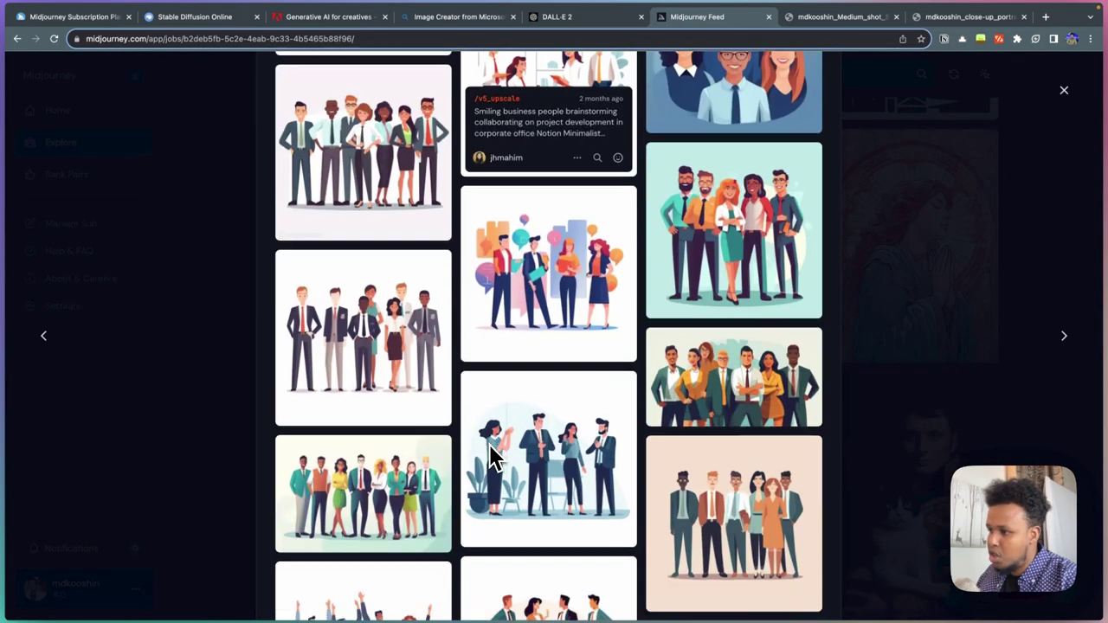
scroll(491, 447, down, 2)
scroll(491, 456, down, 2)
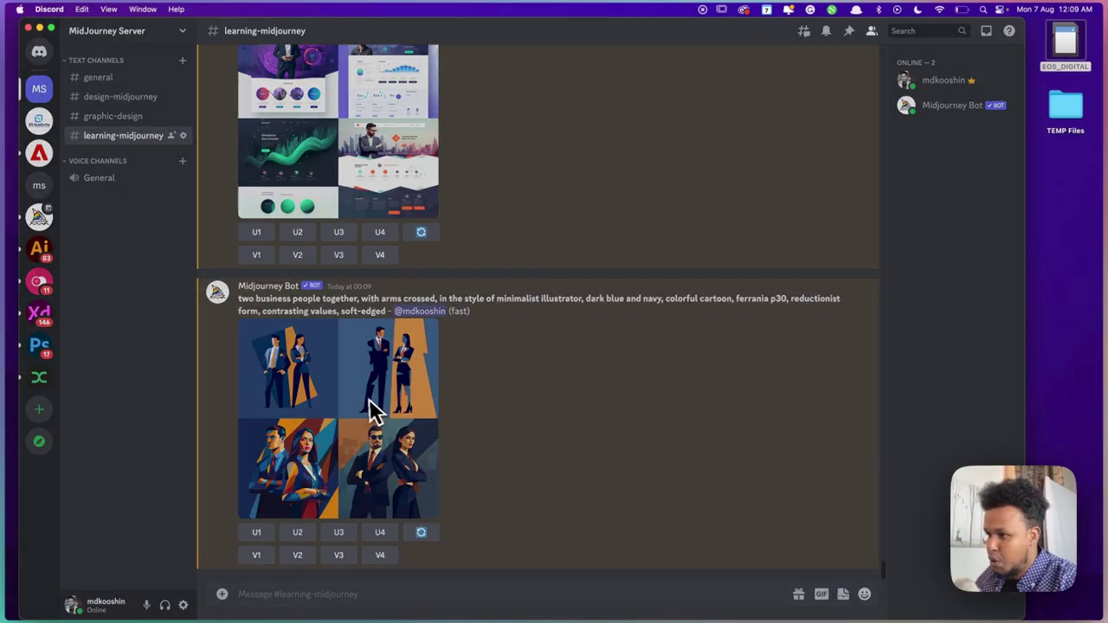
Step: Preview the generated two business people grid at full size, then close it
click(368, 398)
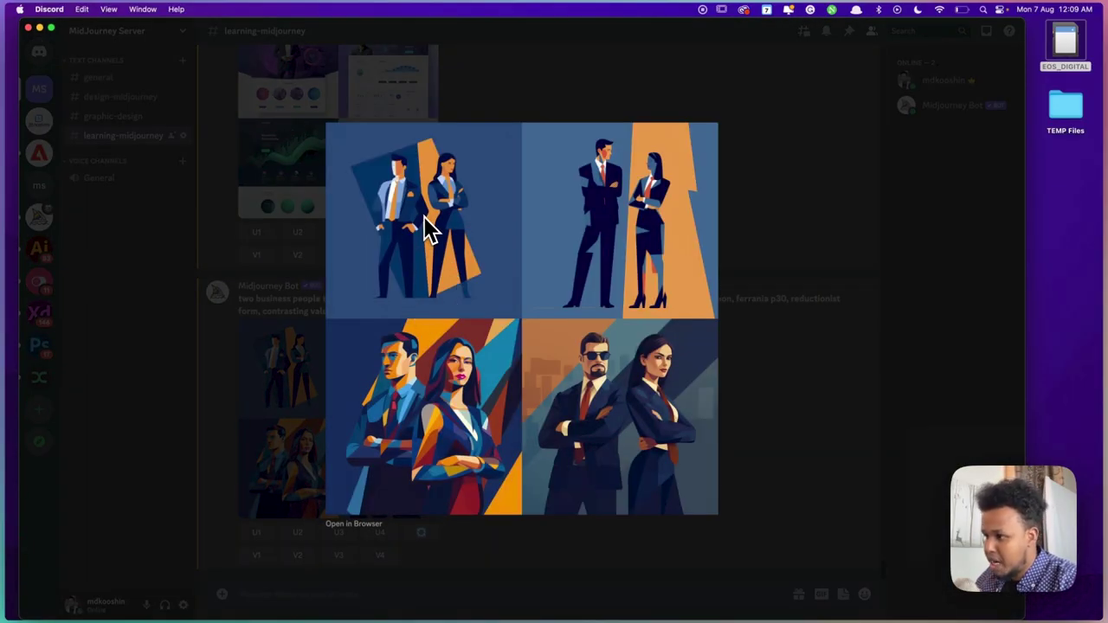
click(277, 293)
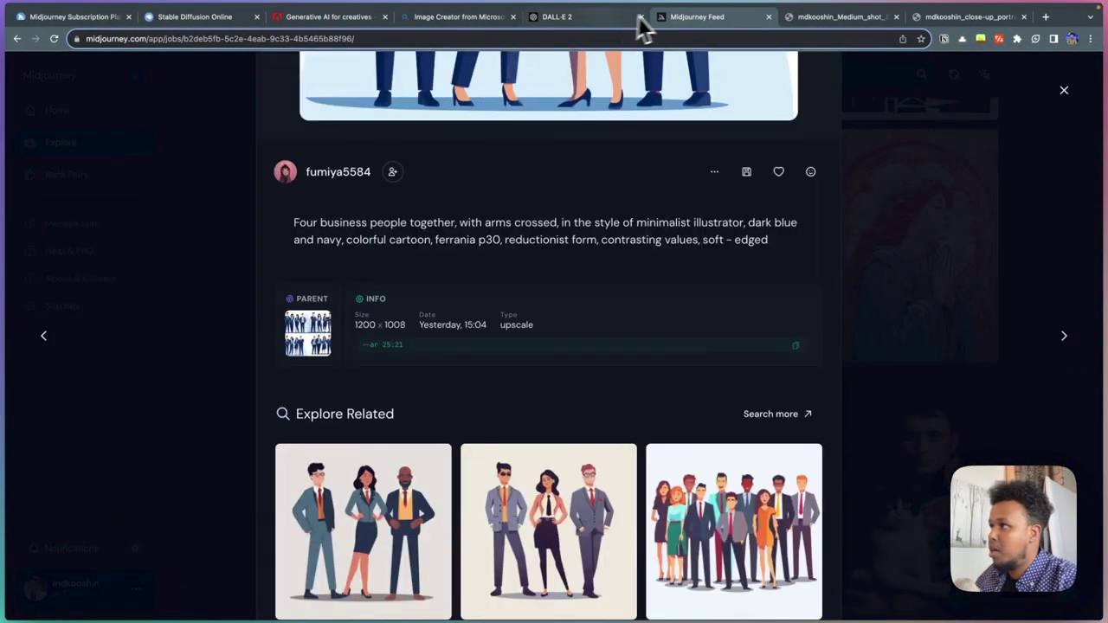
Step: Close the business people details, scroll Explore, and open the cubist face artwork
scroll(535, 175, up, 5)
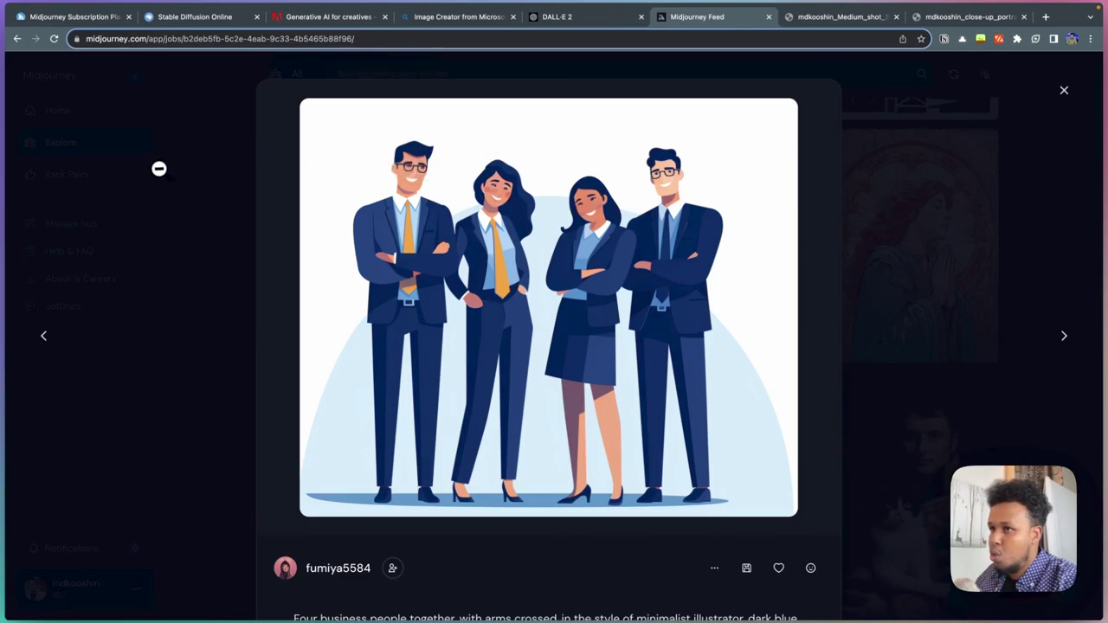
click(156, 169)
mouse_move(349, 260)
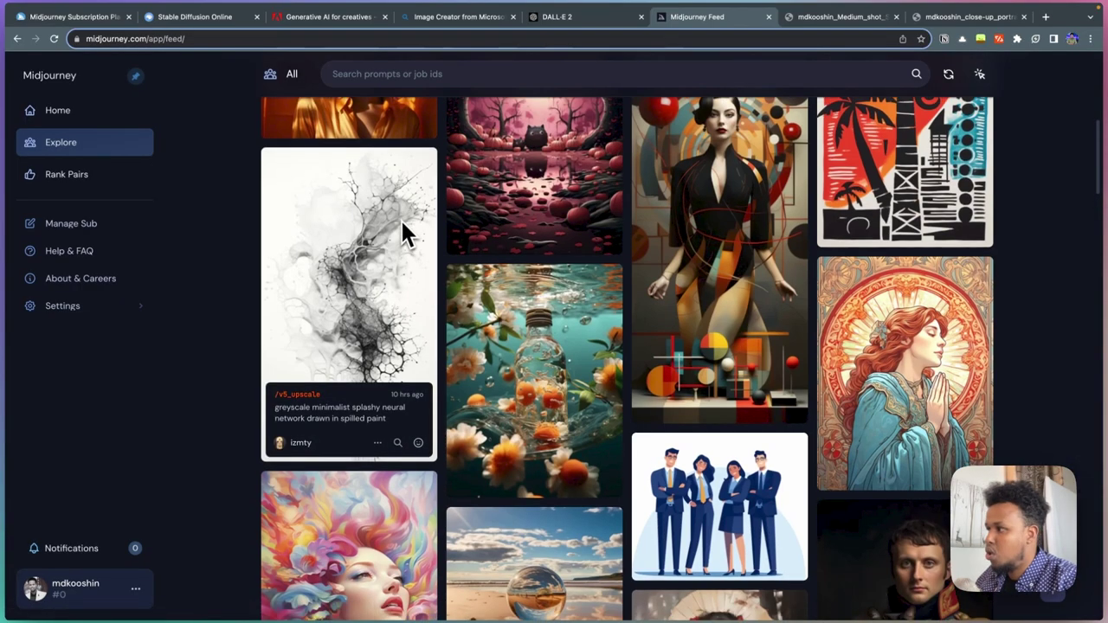
scroll(403, 225, down, 10)
scroll(400, 230, down, 5)
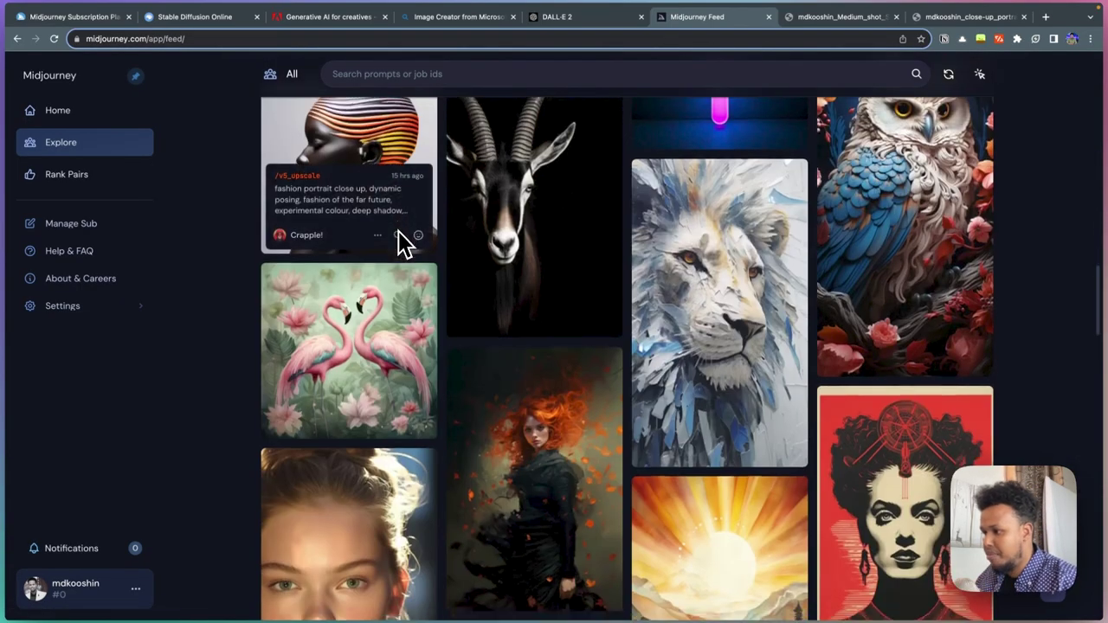
scroll(400, 230, down, 5)
scroll(400, 230, down, 5)
scroll(399, 230, down, 3)
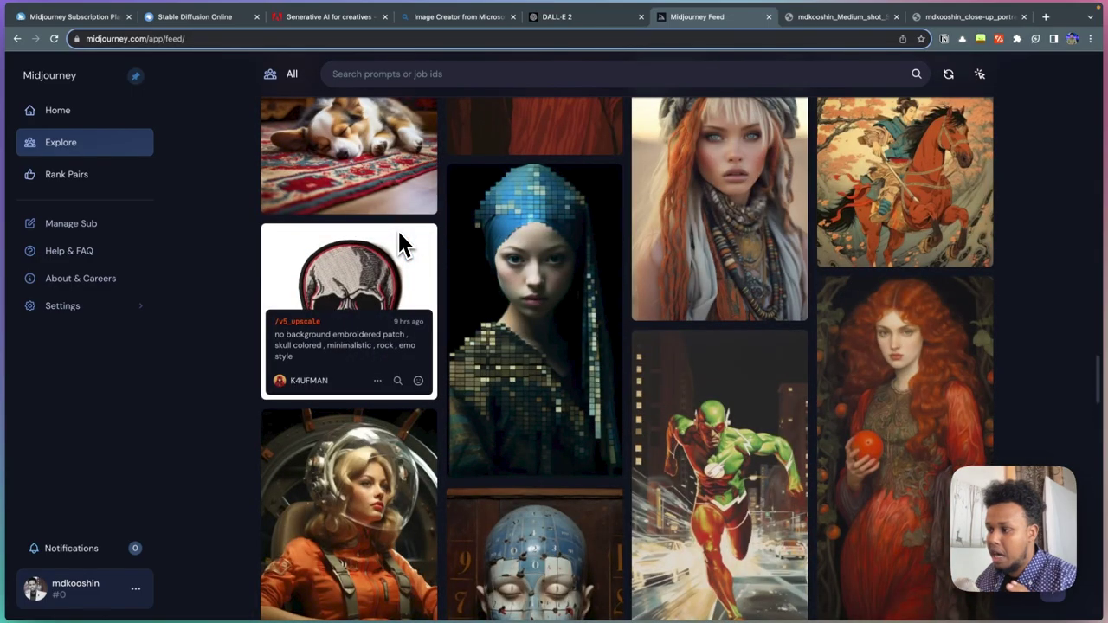
scroll(396, 234, down, 1)
scroll(396, 243, down, 3)
scroll(398, 241, down, 4)
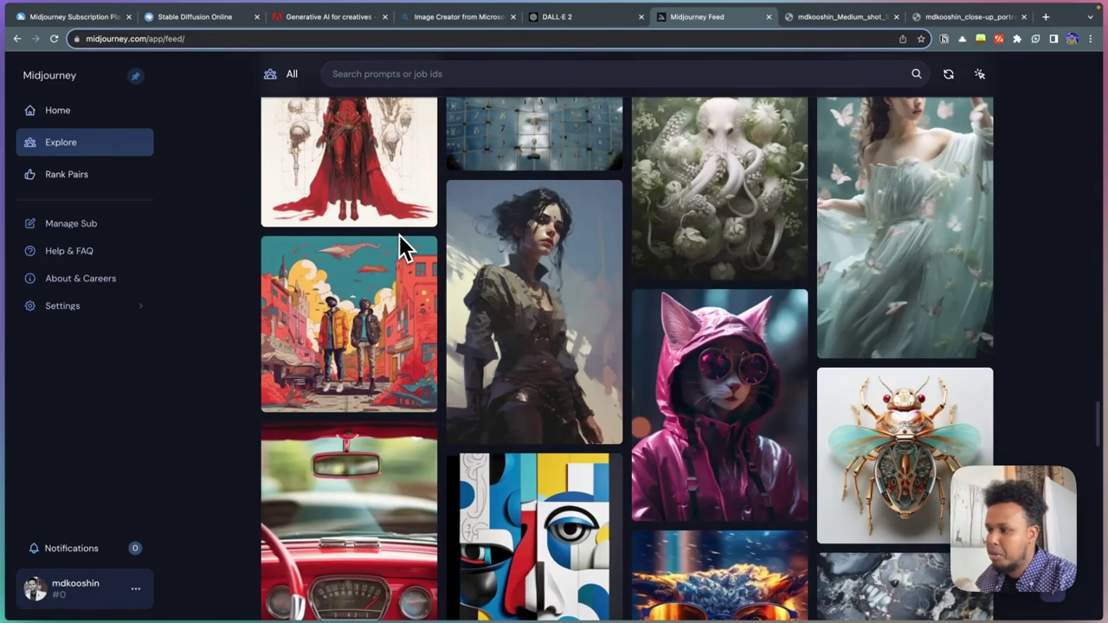
scroll(502, 249, down, 3)
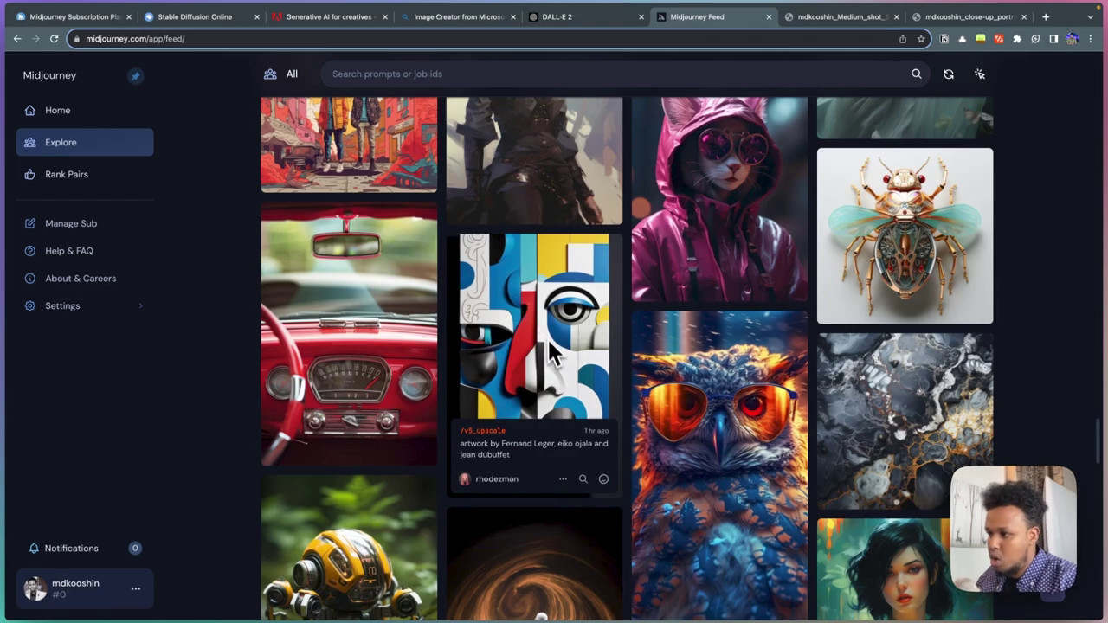
click(554, 429)
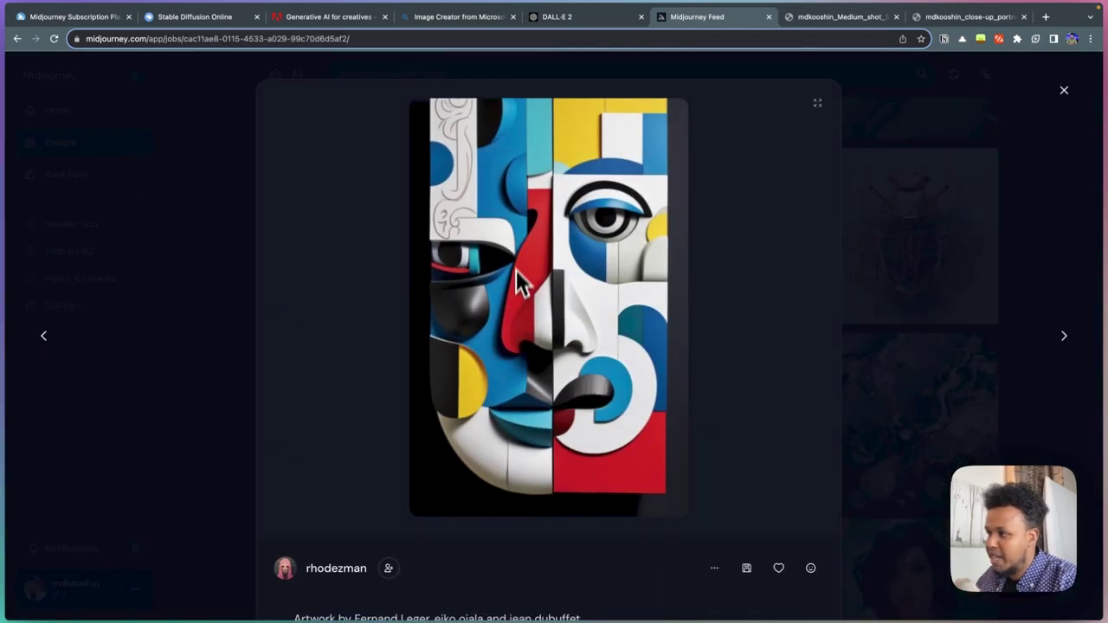
Step: Browse the face artwork's Explore Related images, then return to the artwork
scroll(553, 234, down, 2)
scroll(553, 234, down, 3)
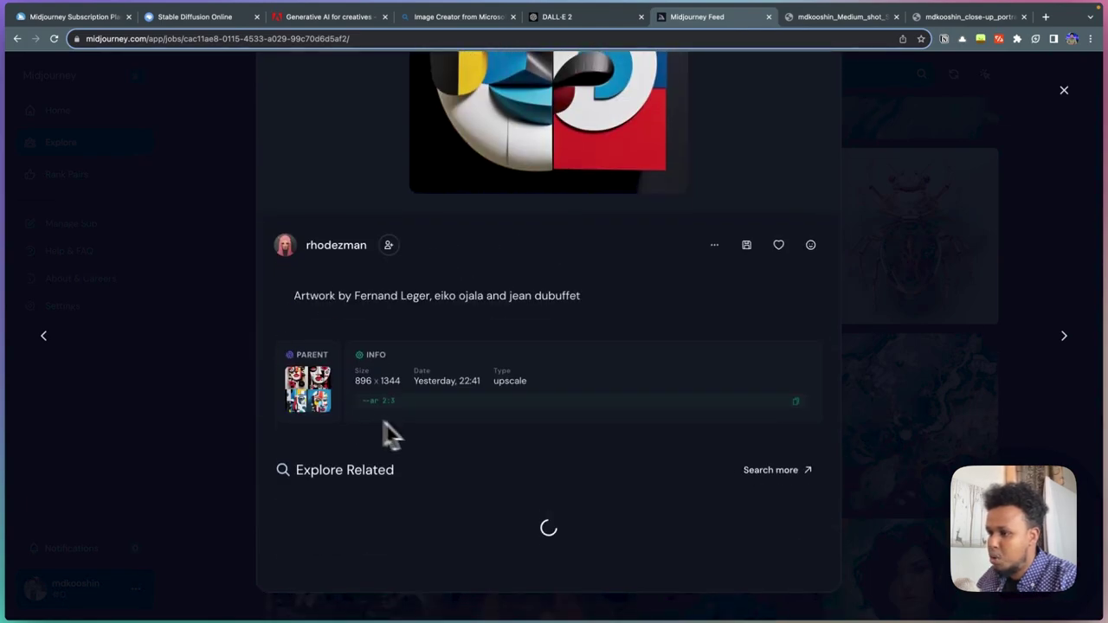
scroll(601, 477, down, 4)
scroll(606, 477, down, 4)
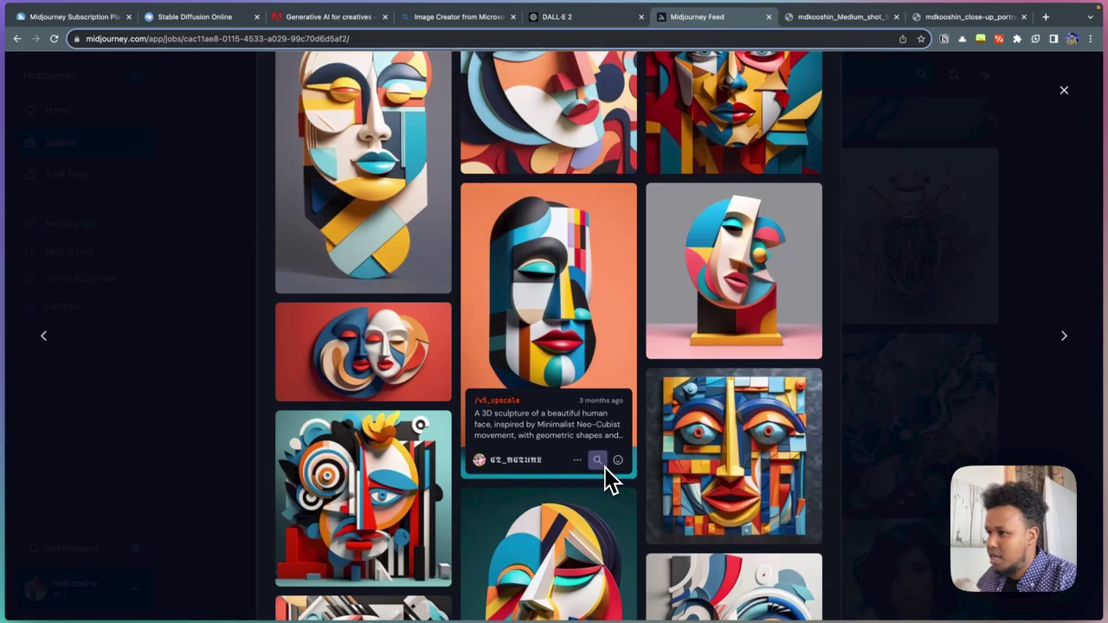
scroll(554, 477, down, 5)
scroll(450, 476, down, 3)
scroll(447, 465, down, 2)
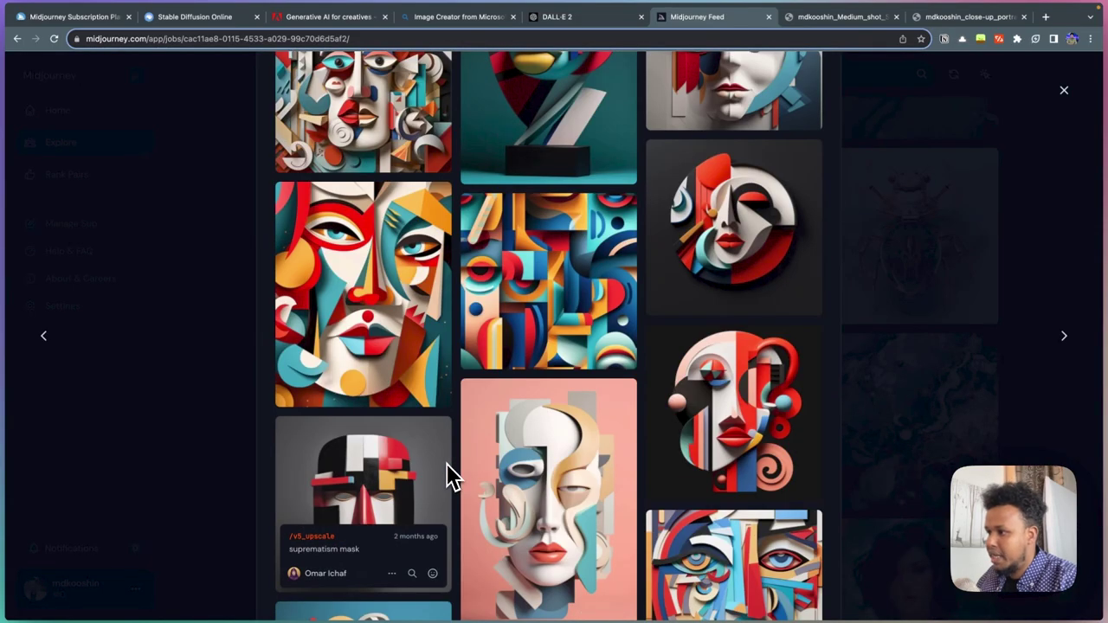
scroll(448, 465, down, 2)
scroll(447, 465, down, 3)
click(448, 458)
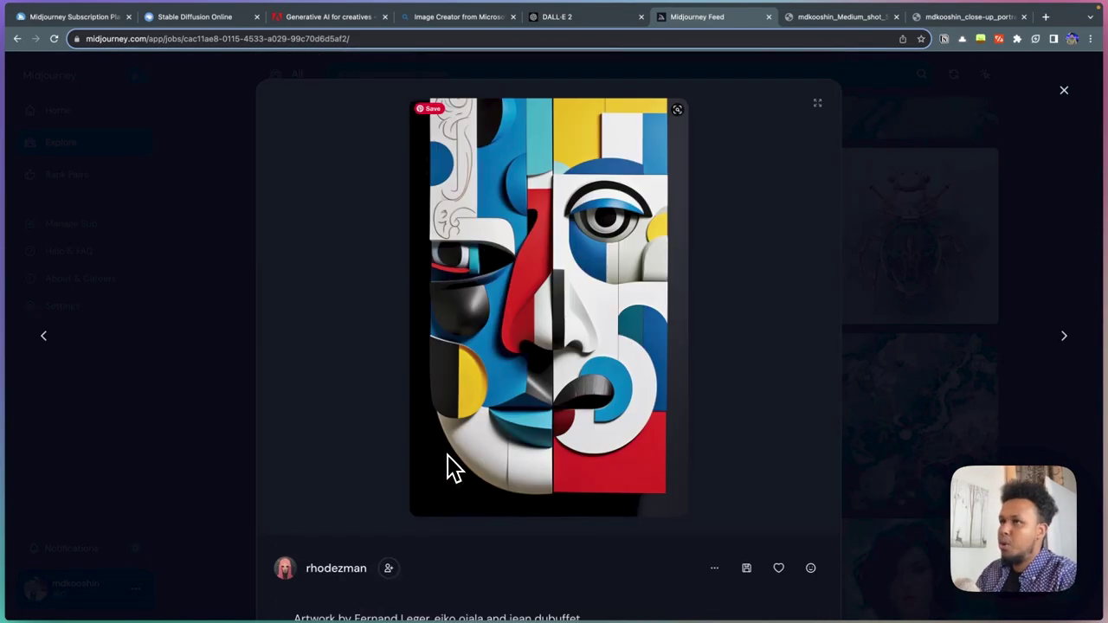